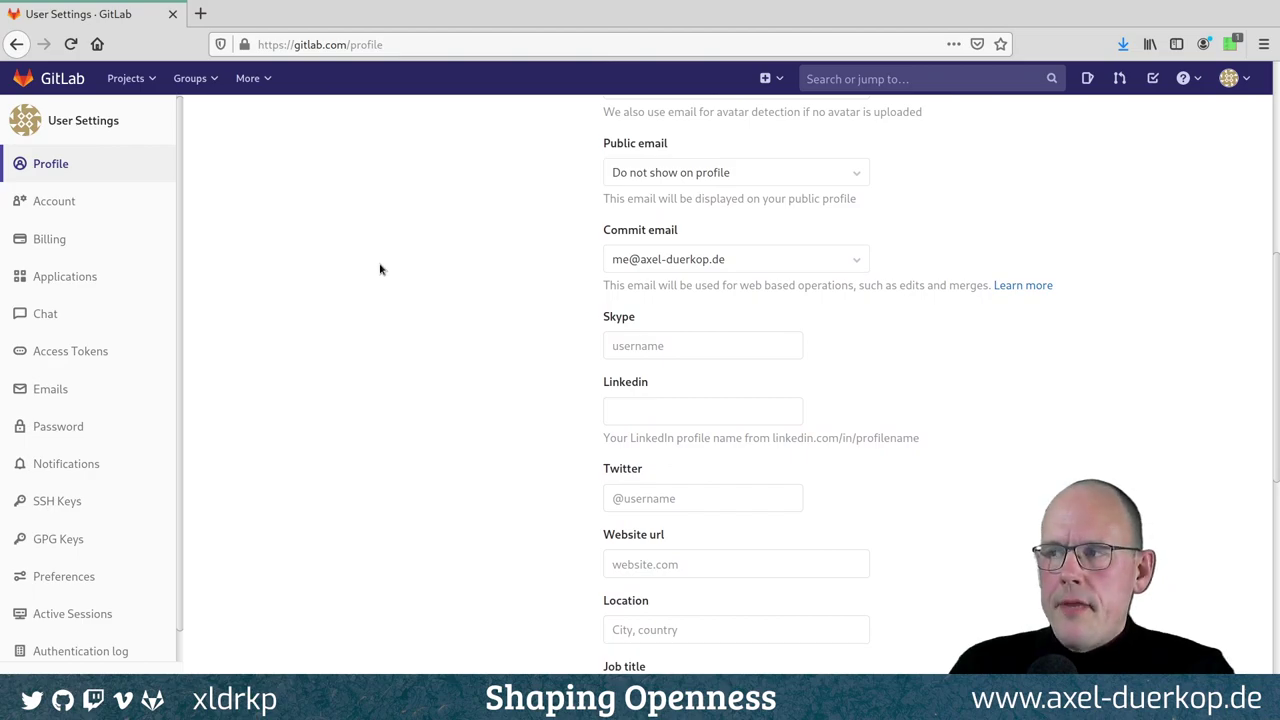
Look through the contact, location, job and organization fields of the profile settings, returning to the public avatar section.
scroll(380, 268, down, 1)
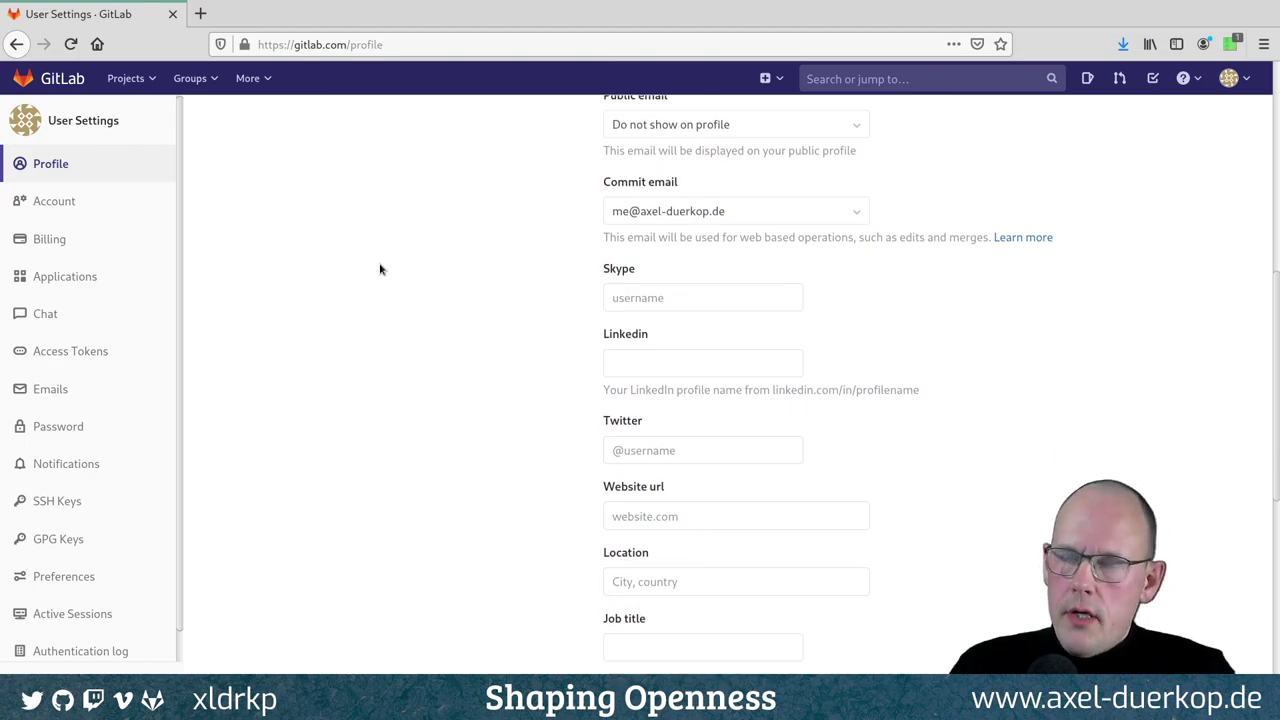
scroll(378, 264, down, 2)
scroll(377, 261, down, 1)
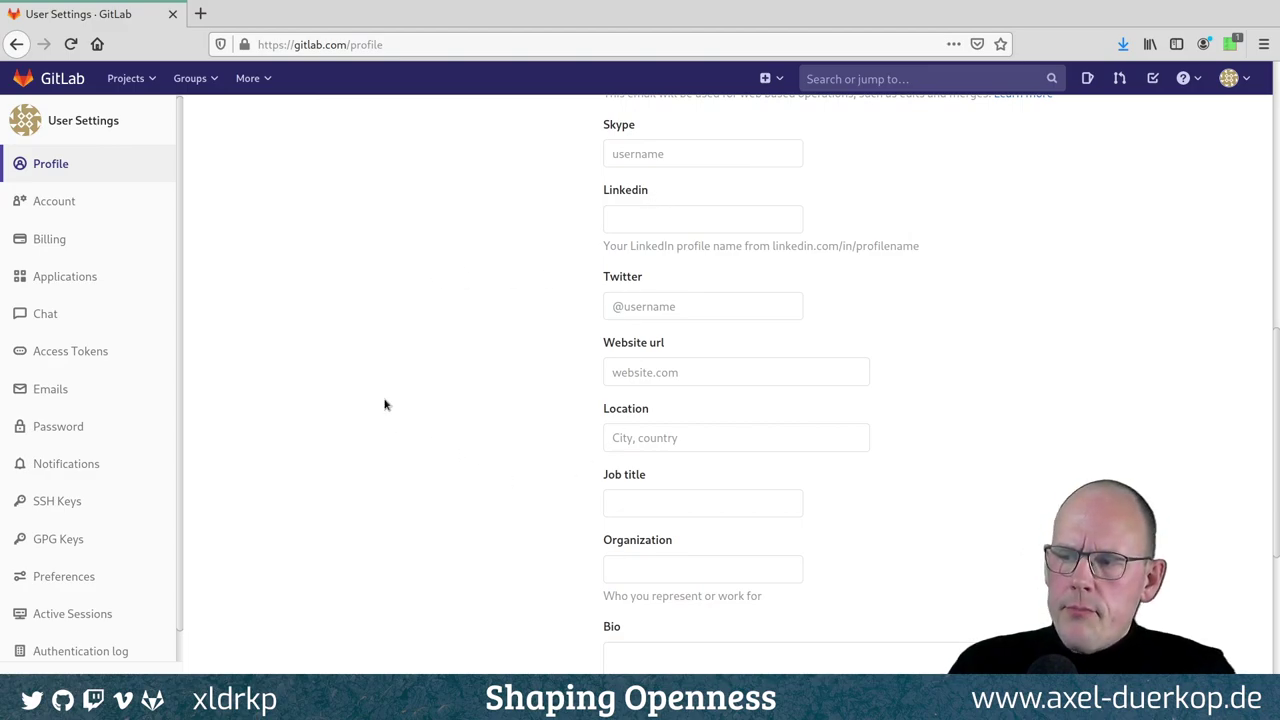
scroll(399, 372, up, 6)
scroll(397, 371, up, 8)
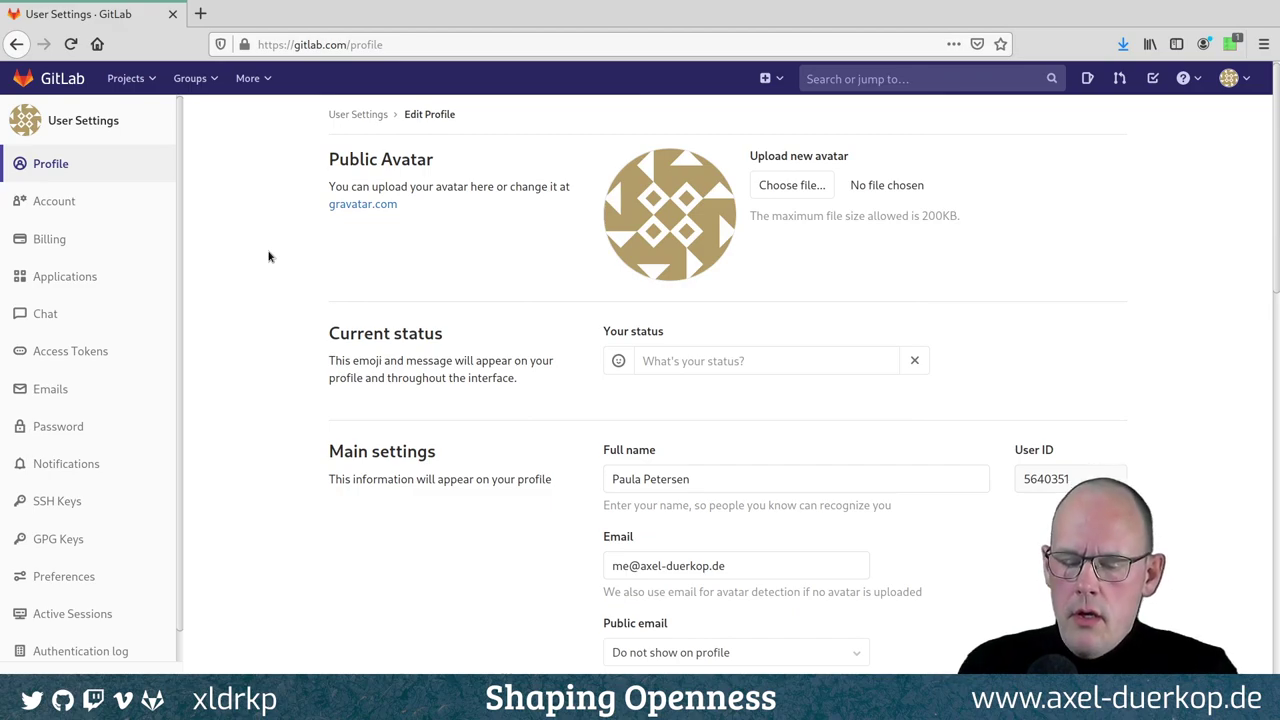
Search the web for "avatar generator" in a new browser tab and open the Avataaars Generator site.
key(ctrl+t)
text(ava)
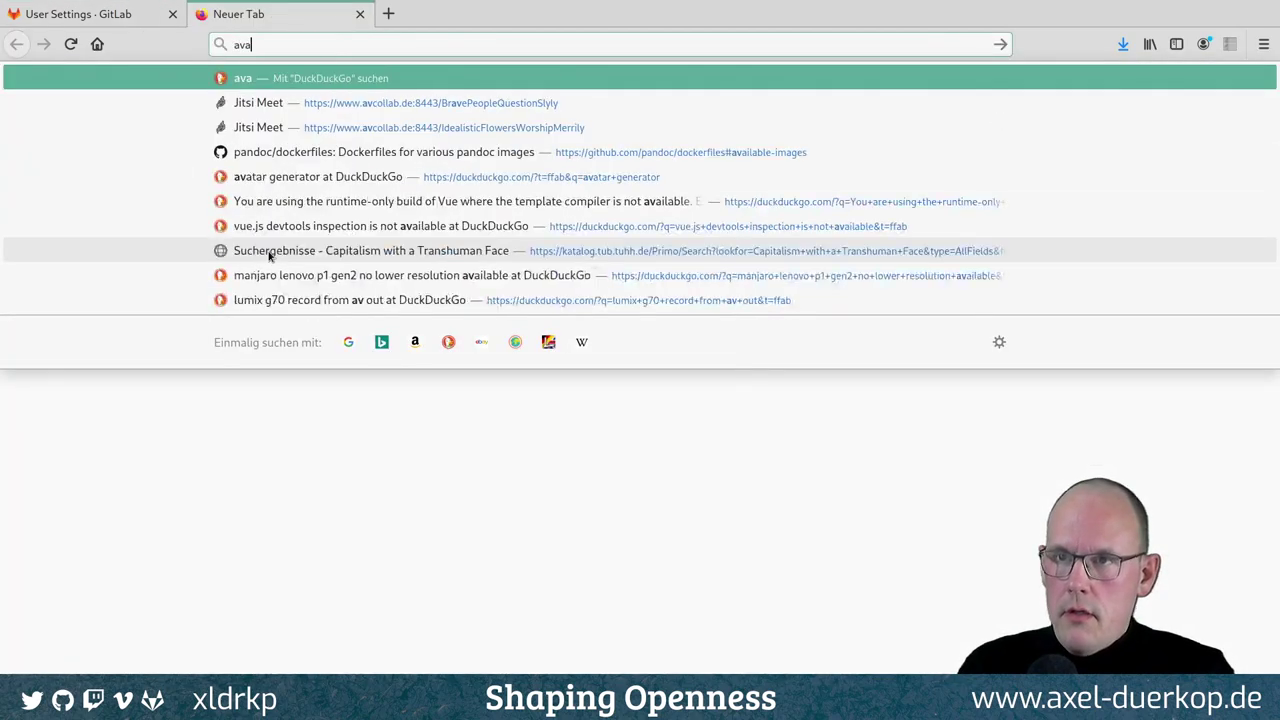
text(tar generator)
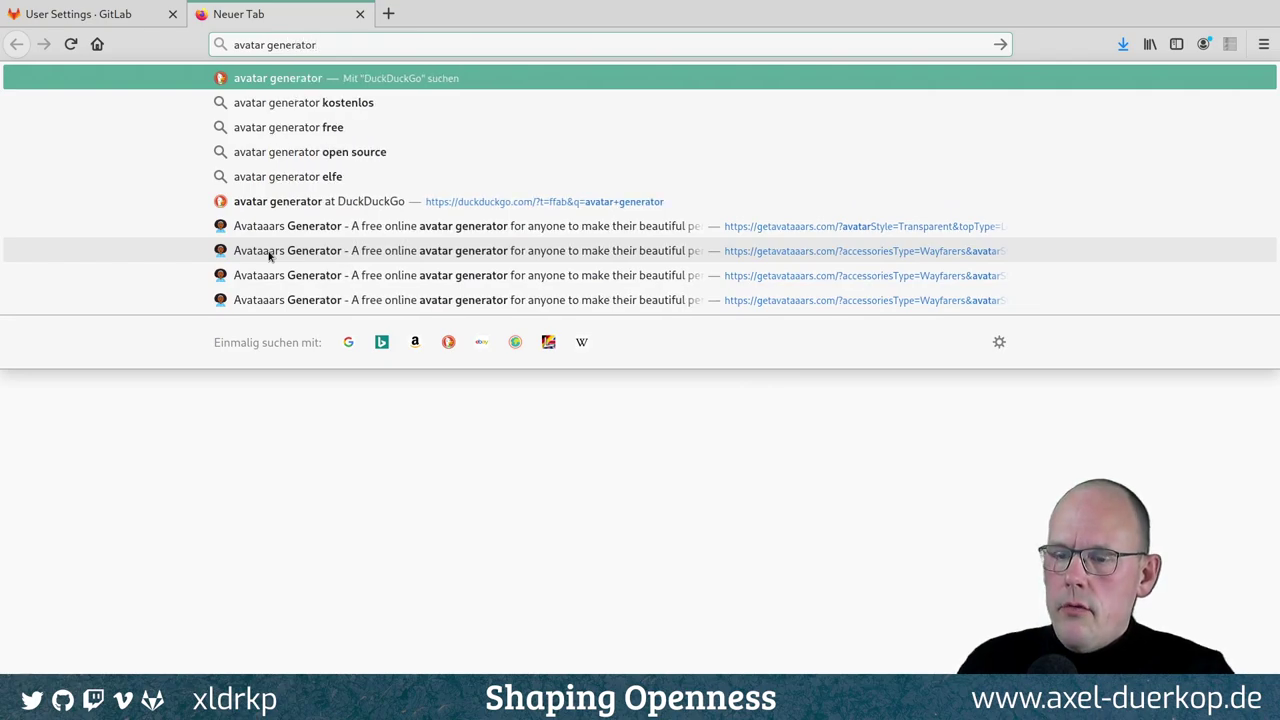
key(Return)
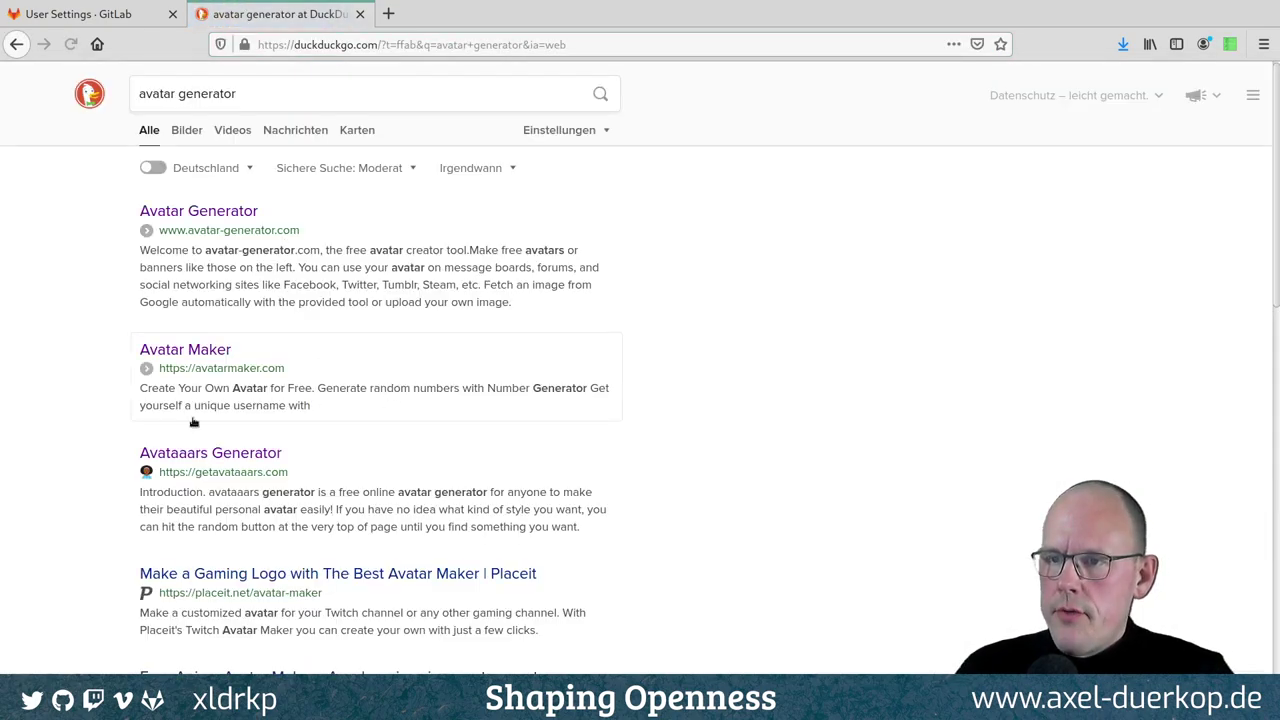
scroll(75, 467, down, 1)
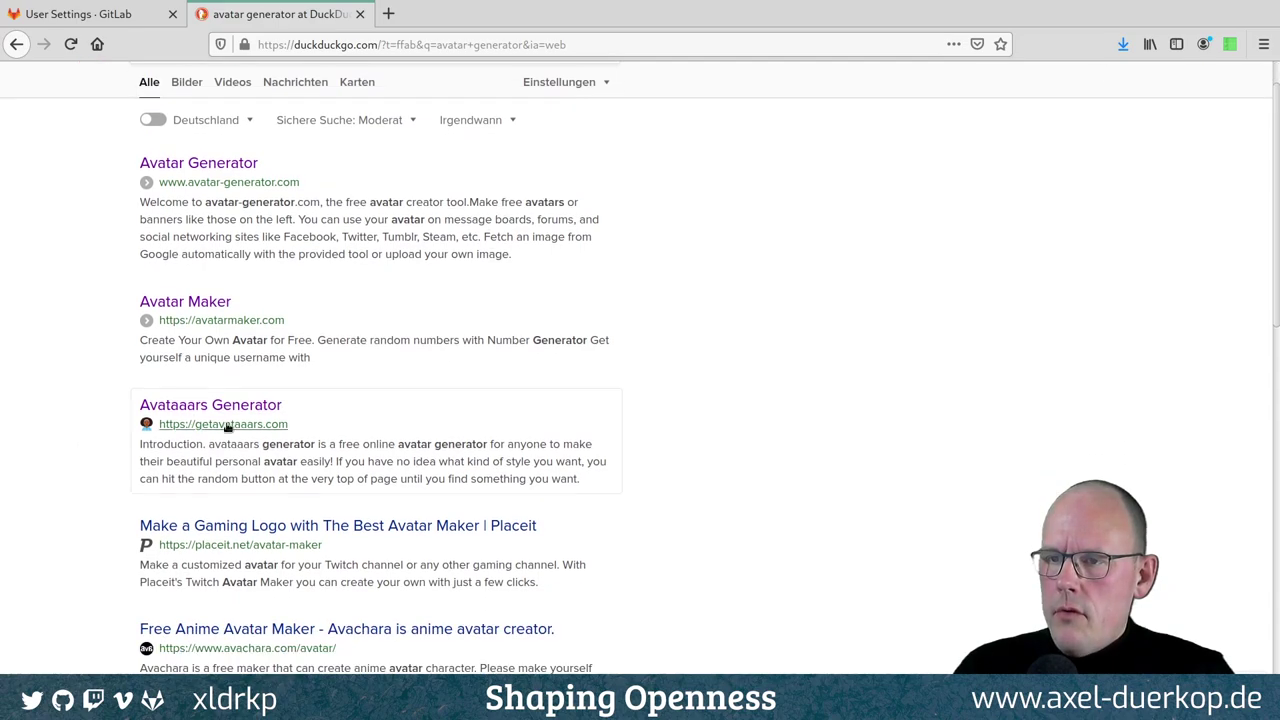
scroll(238, 460, down, 2)
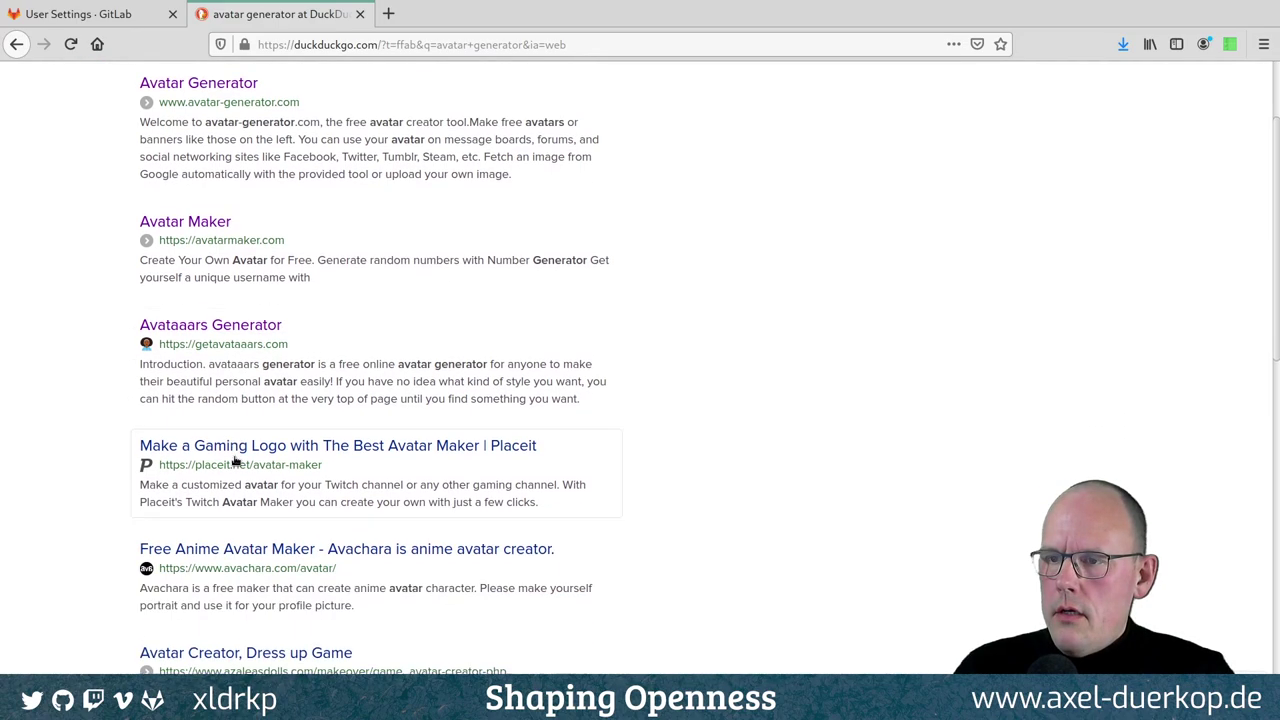
click(238, 312)
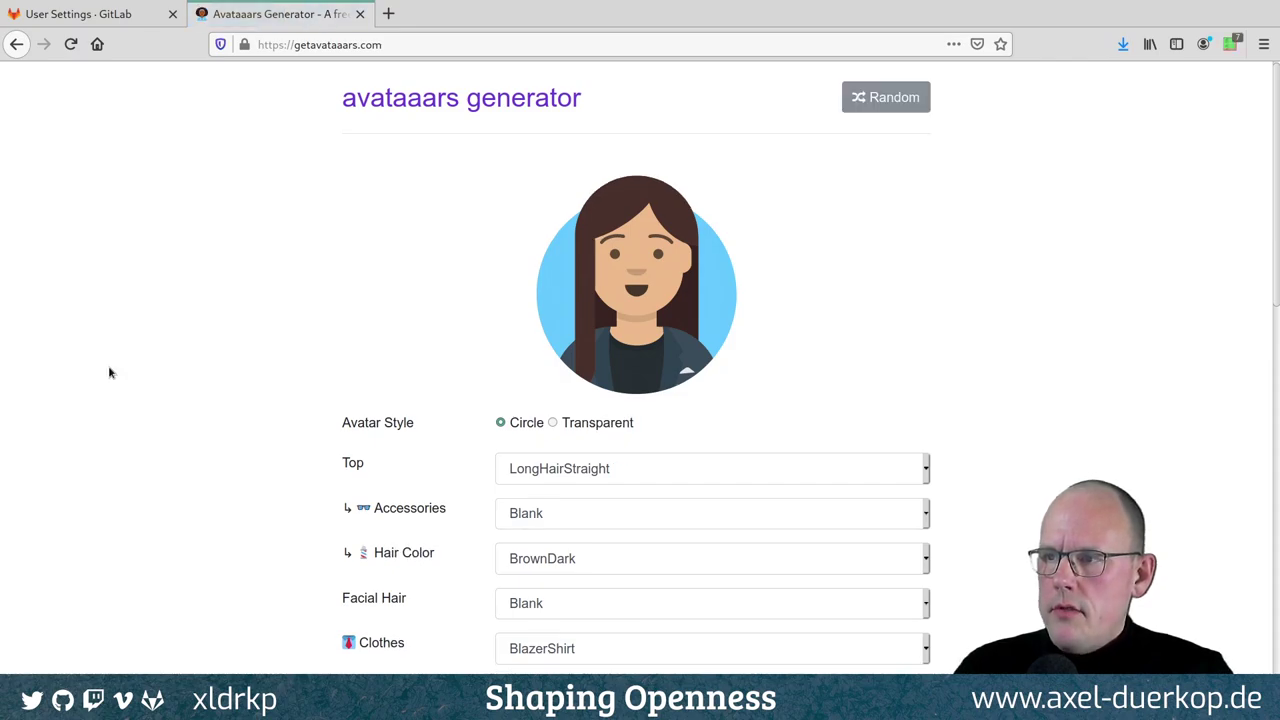
Set the avatar's Top option to LongHairFrida.
scroll(150, 360, down, 5)
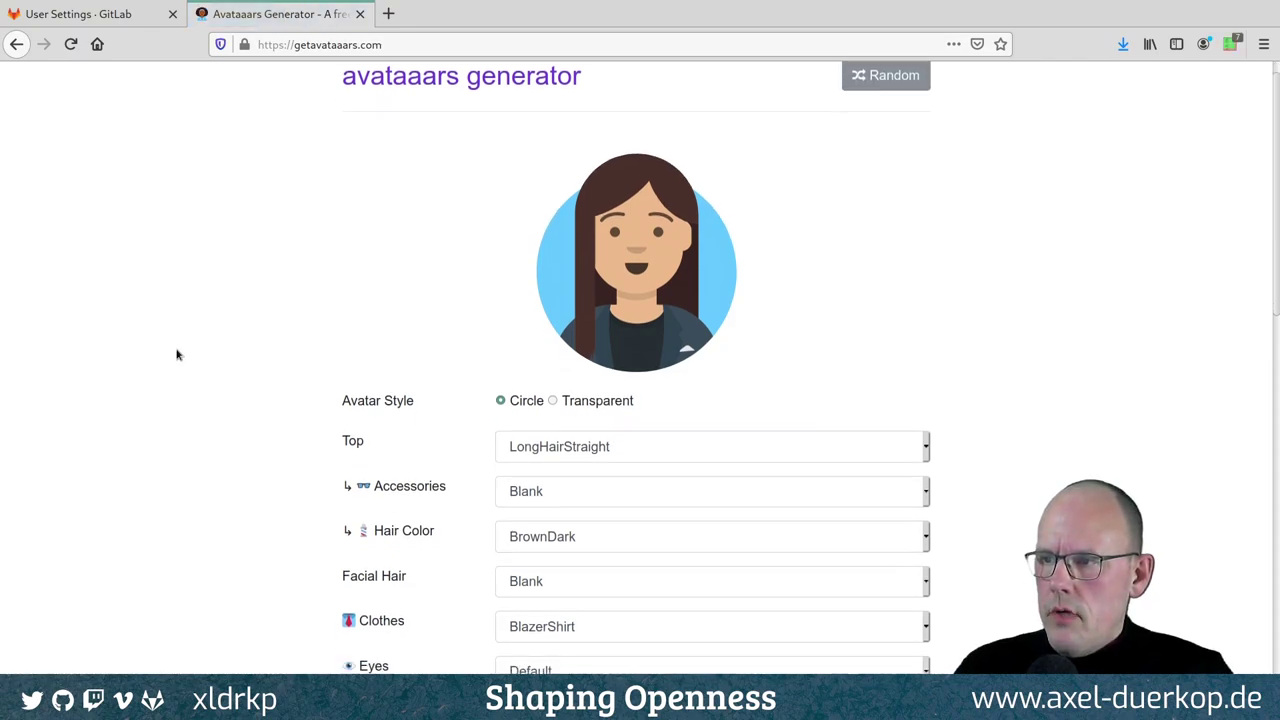
scroll(147, 371, up, 3)
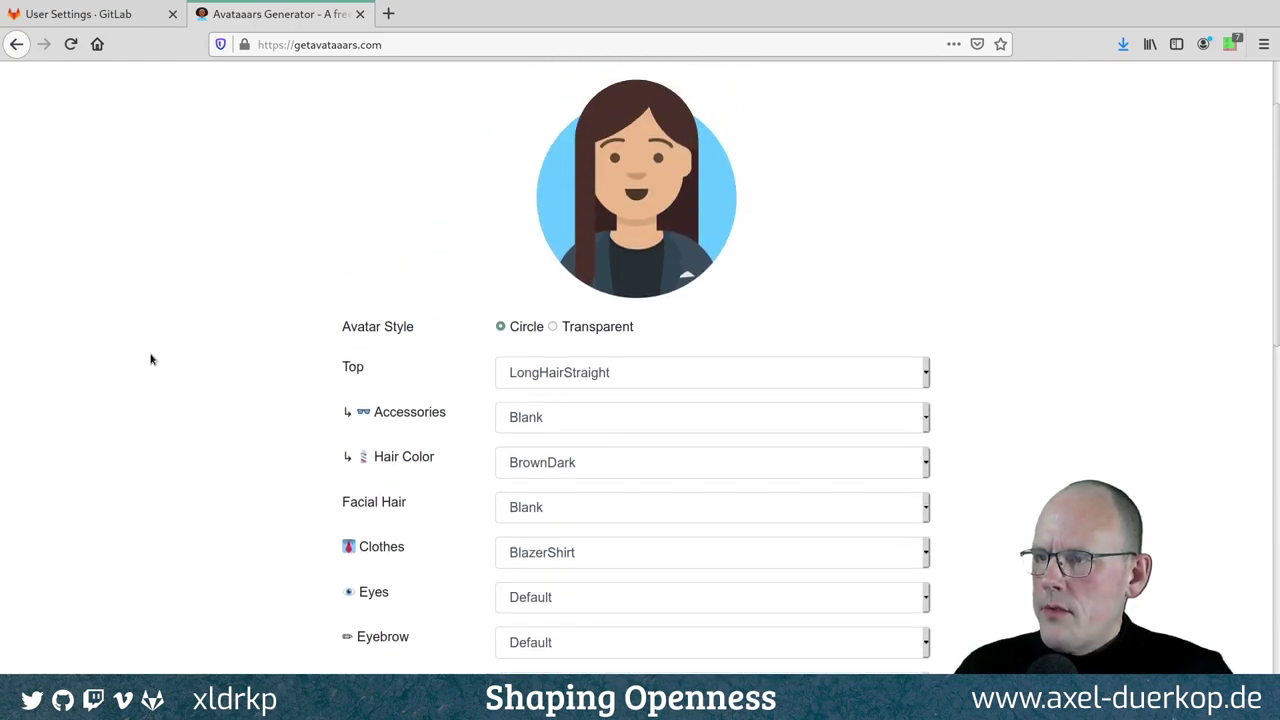
click(540, 374)
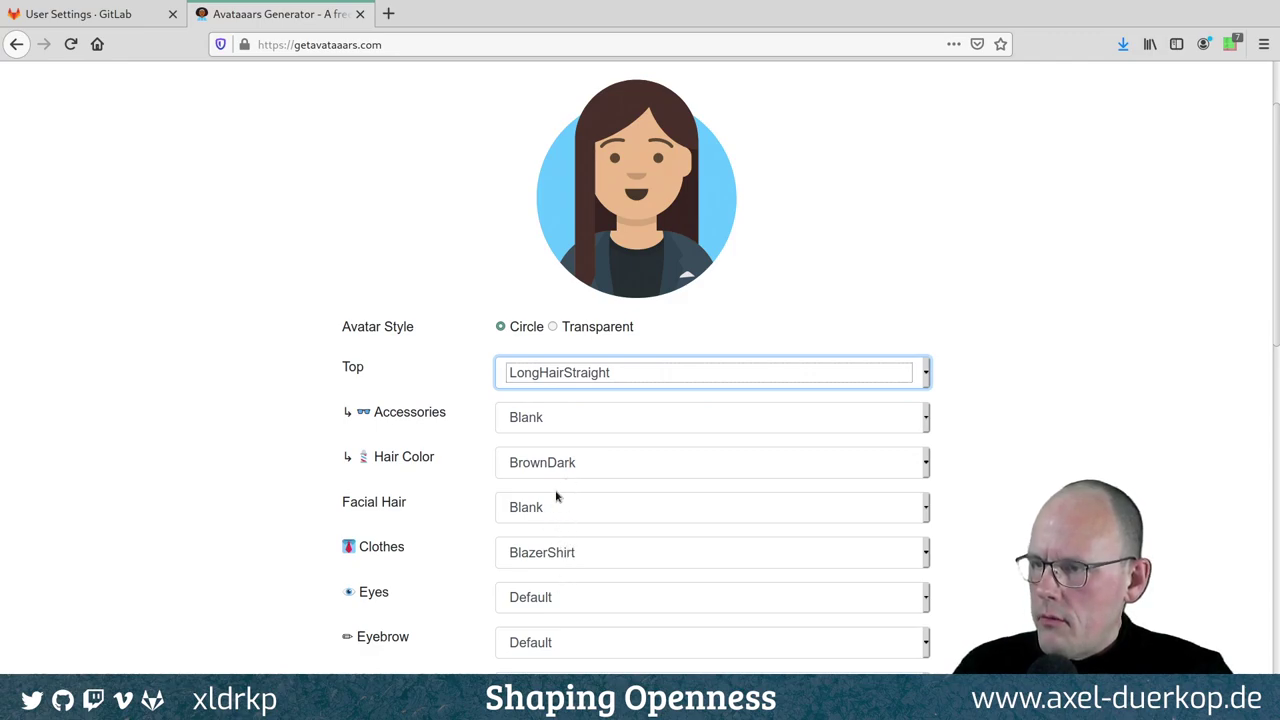
key(Up)
key(Up)
key(Up)
key(Up)
key(Up)
key(Up)
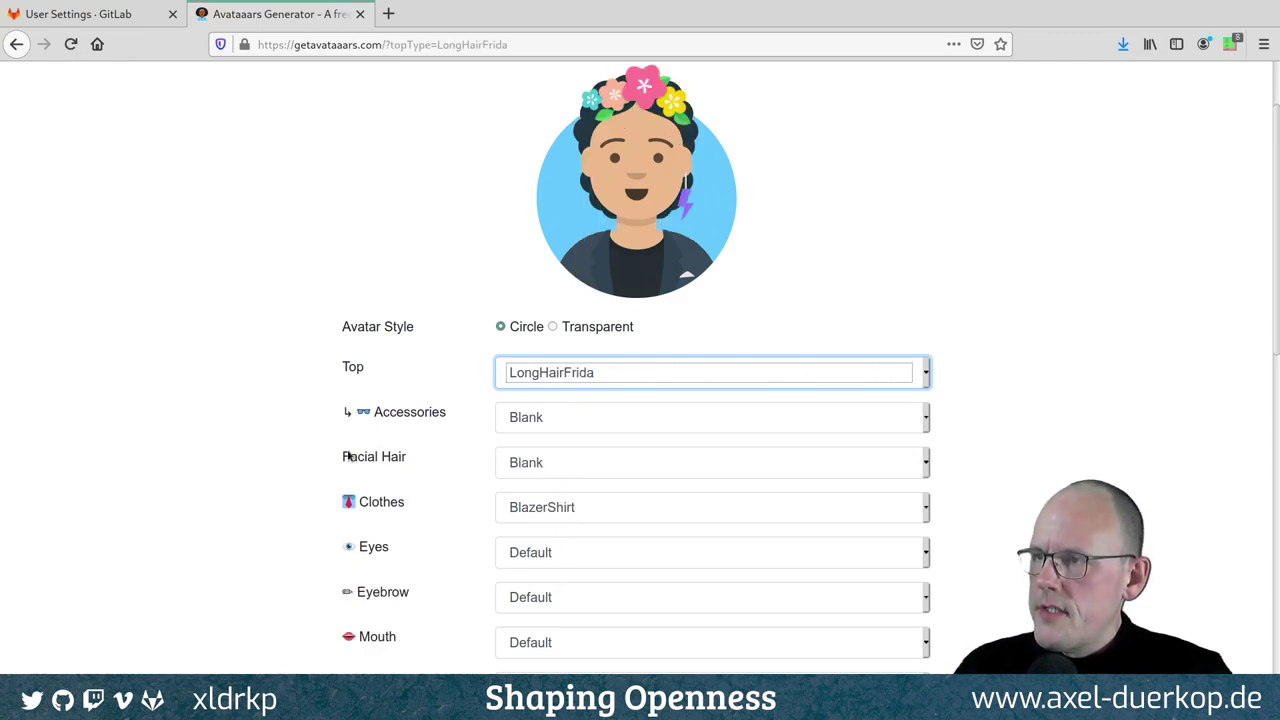
click(188, 472)
Download the finished avatar as a PNG image.
scroll(174, 475, down, 2)
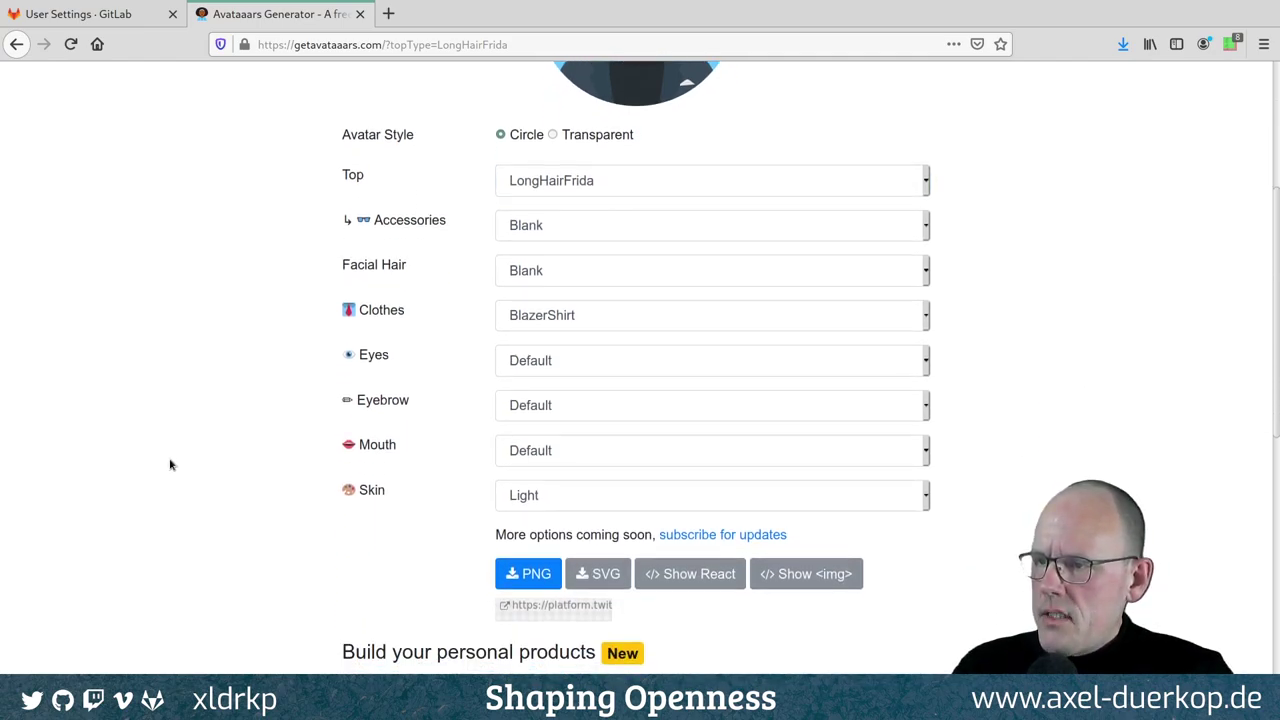
scroll(170, 464, down, 1)
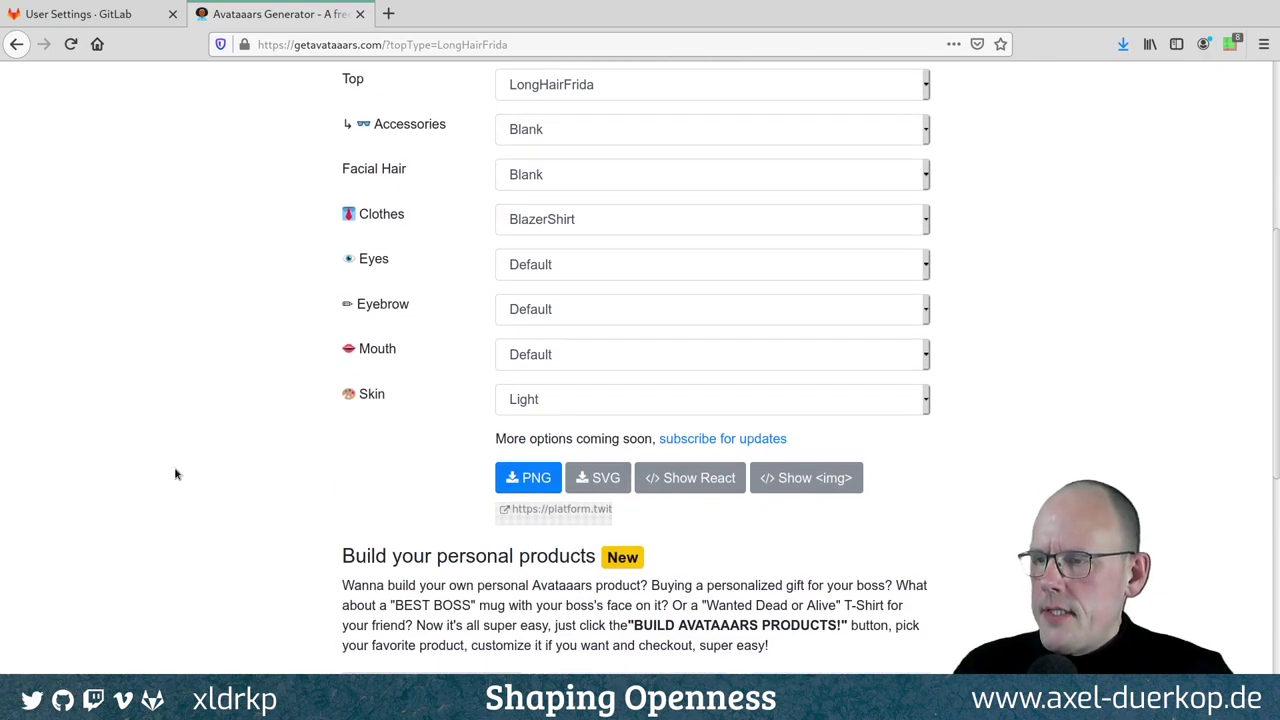
click(527, 482)
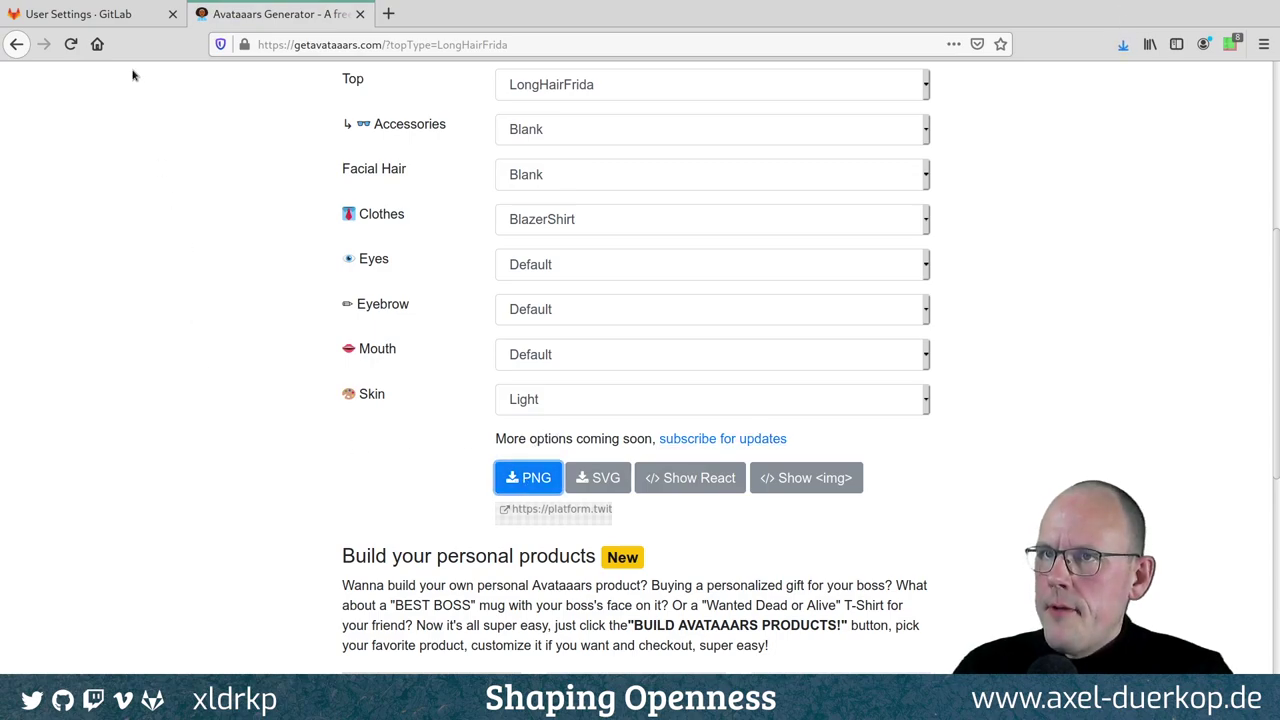
Back in the GitLab profile settings, fit the downloaded avatar image inside the crop frame and set it as the new profile picture.
click(101, 16)
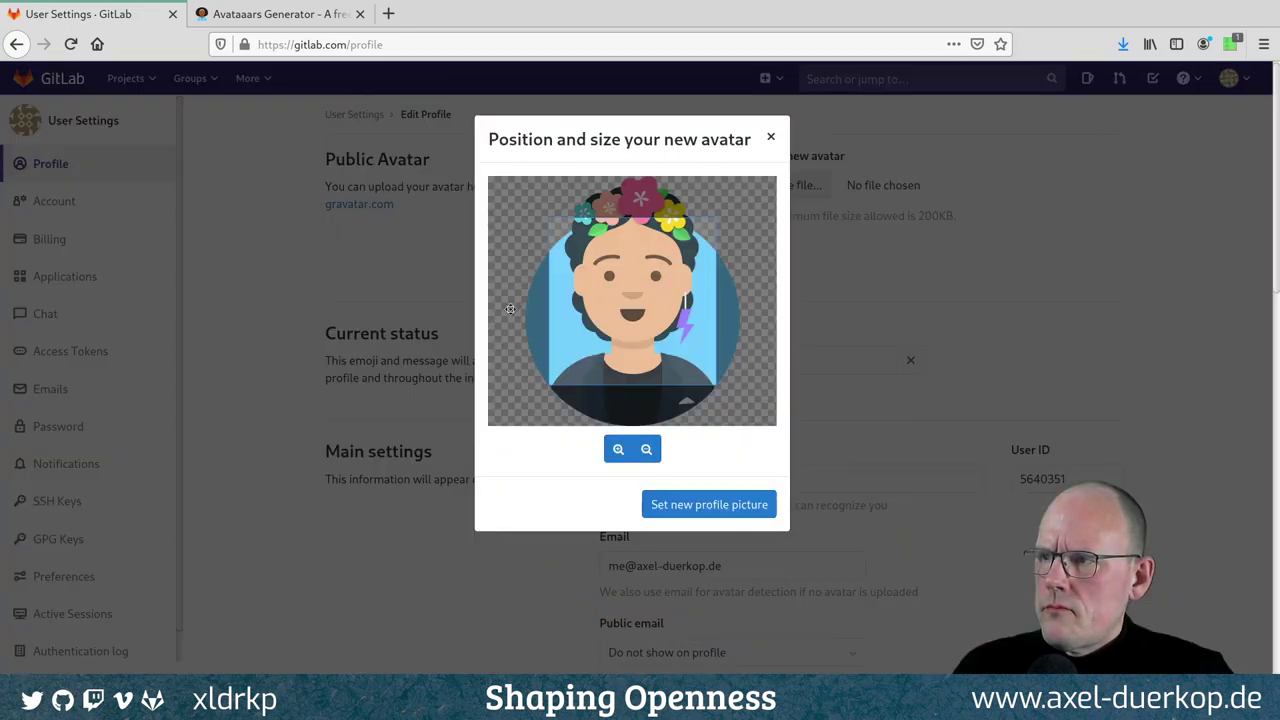
mouse_move(643, 320)
mouse_down()
mouse_move(627, 308)
mouse_move(632, 328)
mouse_up()
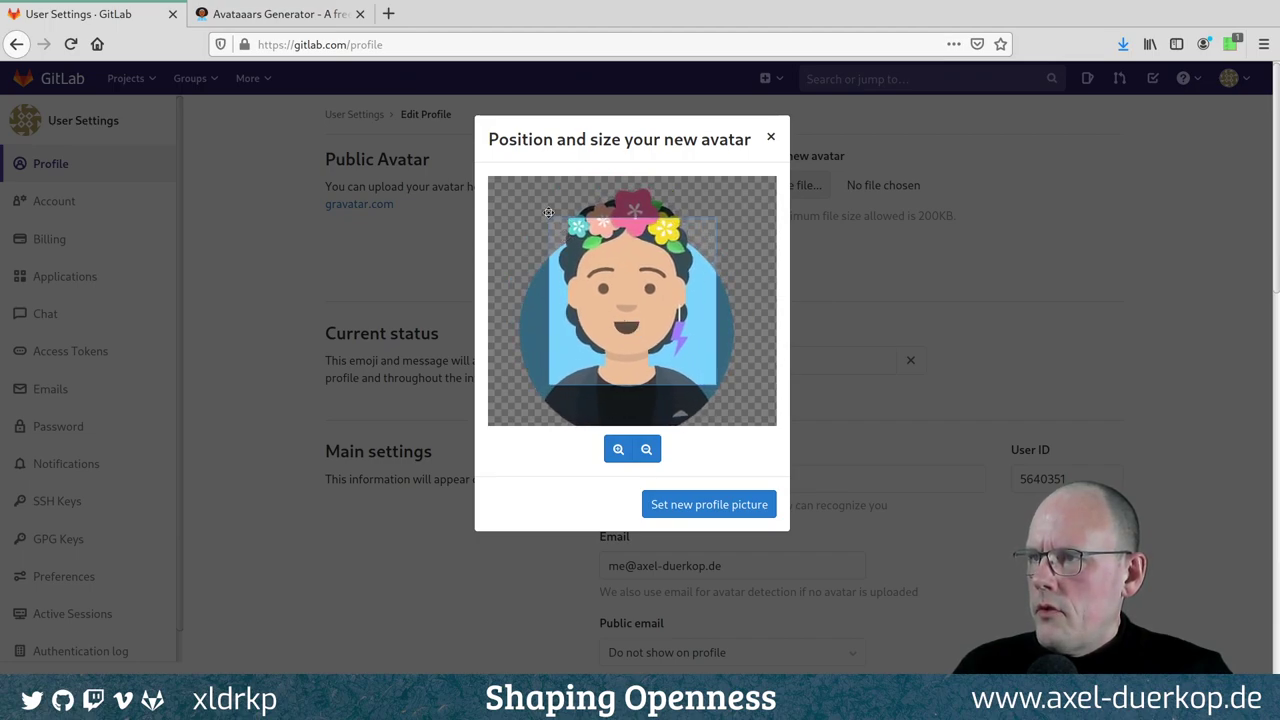
scroll(550, 220, up, 2)
scroll(555, 245, down, 2)
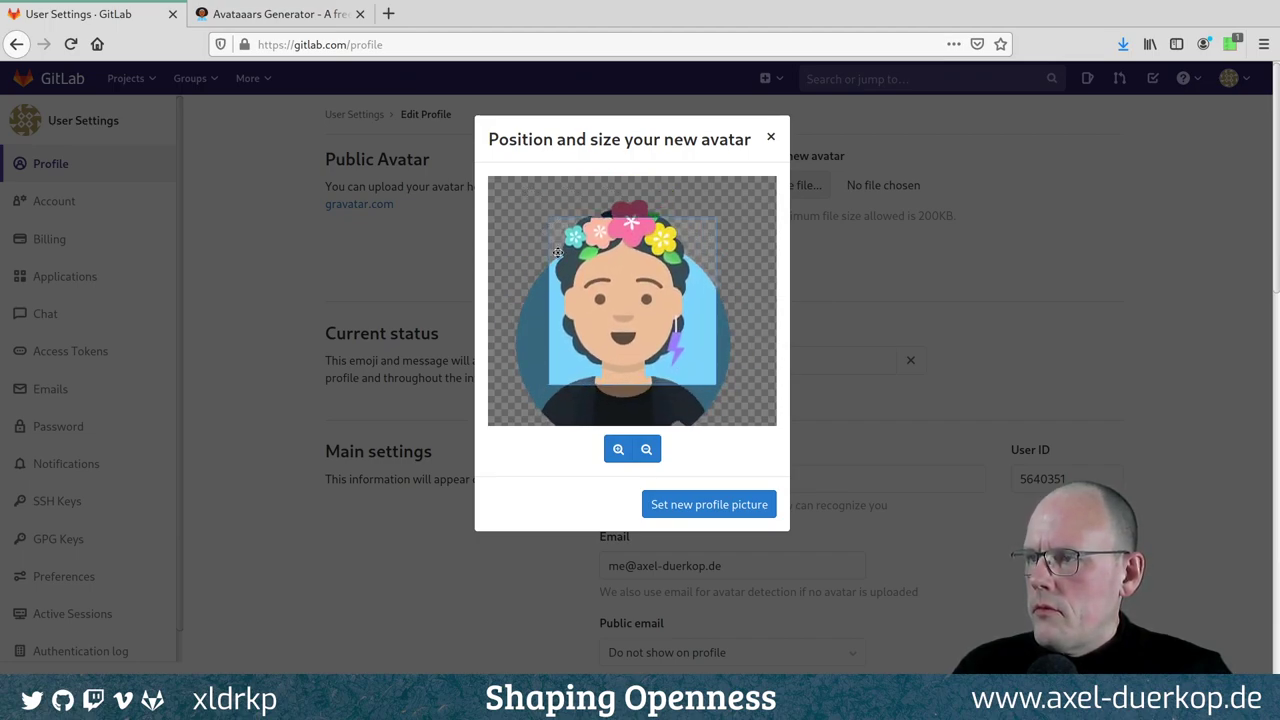
click(647, 450)
click(647, 450)
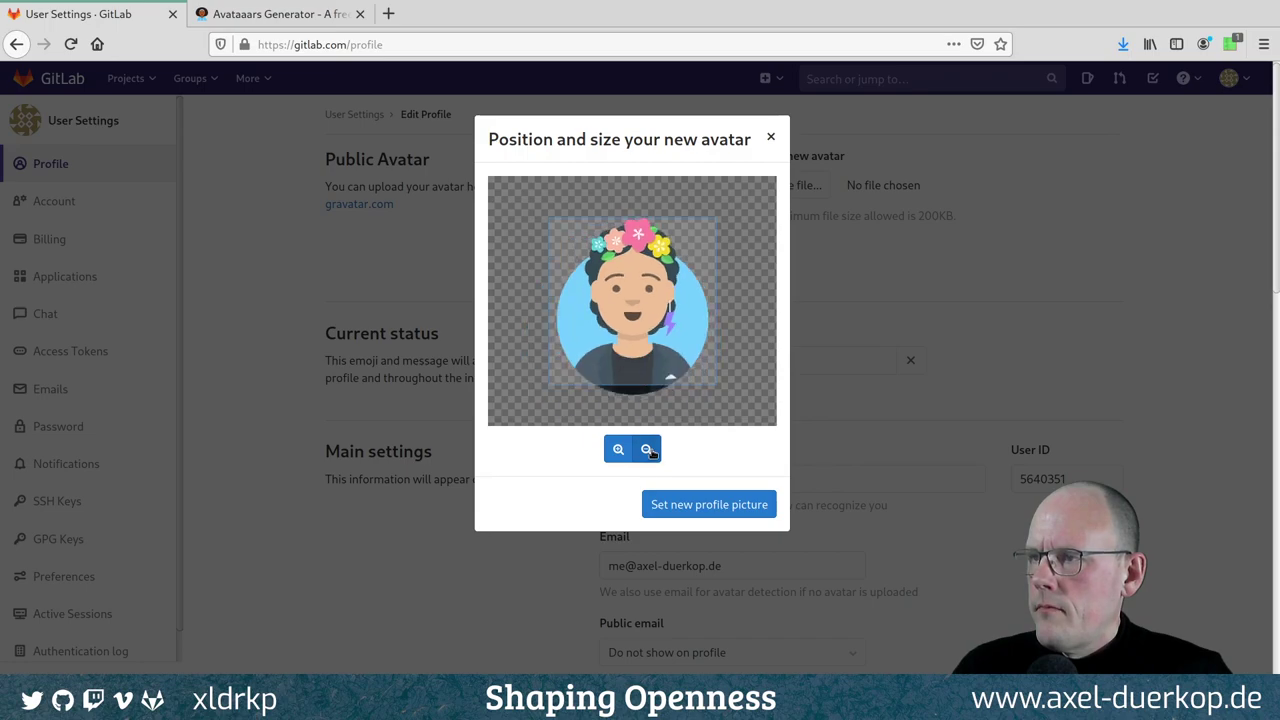
mouse_move(627, 323)
mouse_down()
mouse_move(628, 342)
mouse_move(632, 322)
mouse_up()
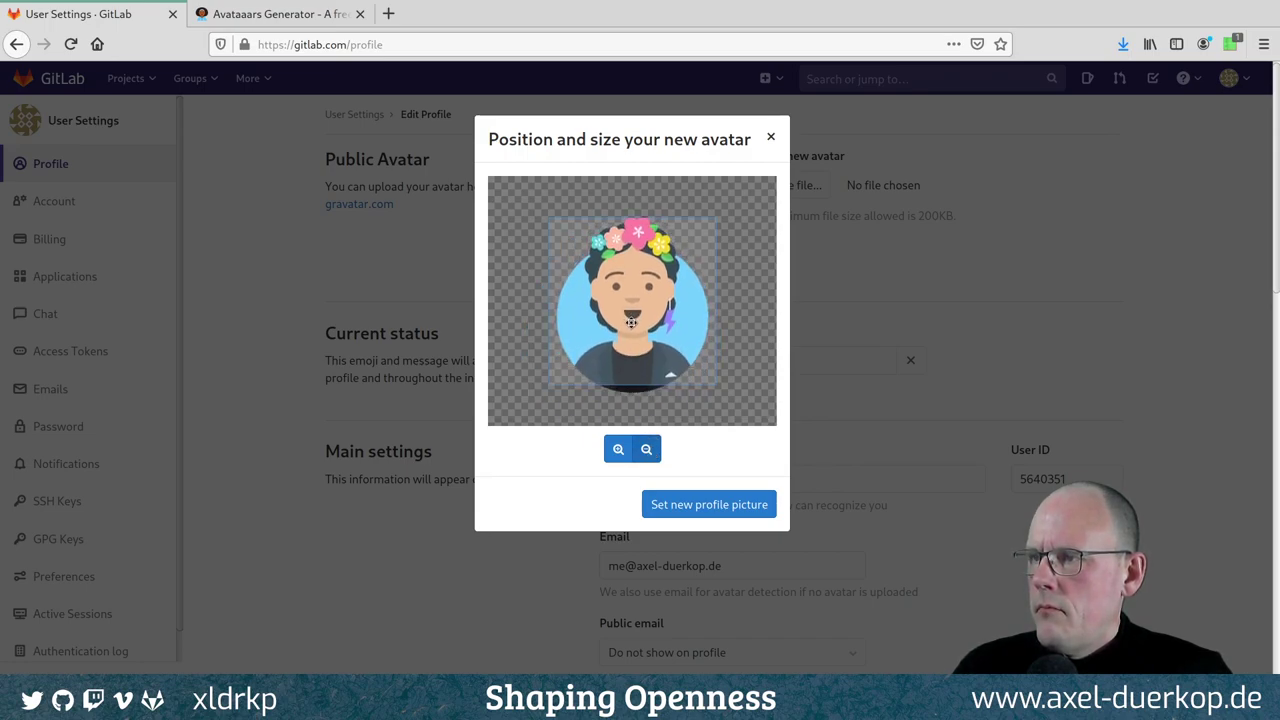
click(709, 504)
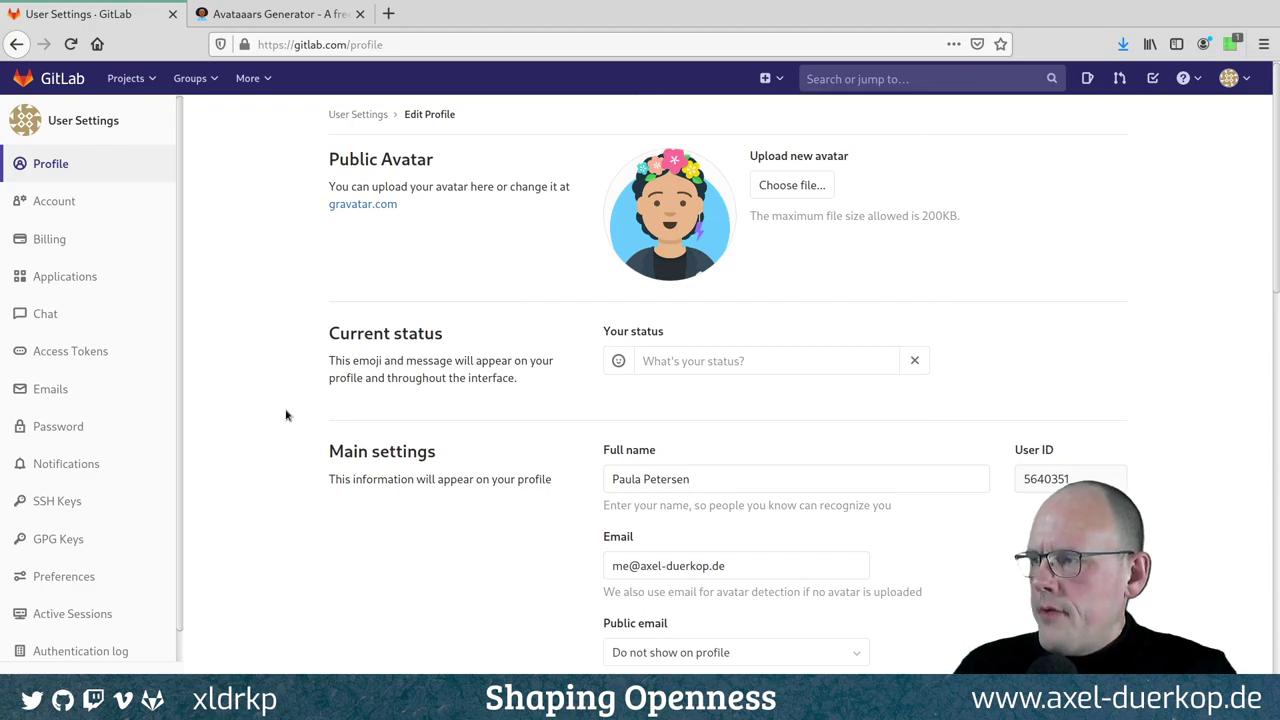
Save the updated profile settings with the new avatar and reload the page.
scroll(286, 410, down, 3)
scroll(286, 410, down, 7)
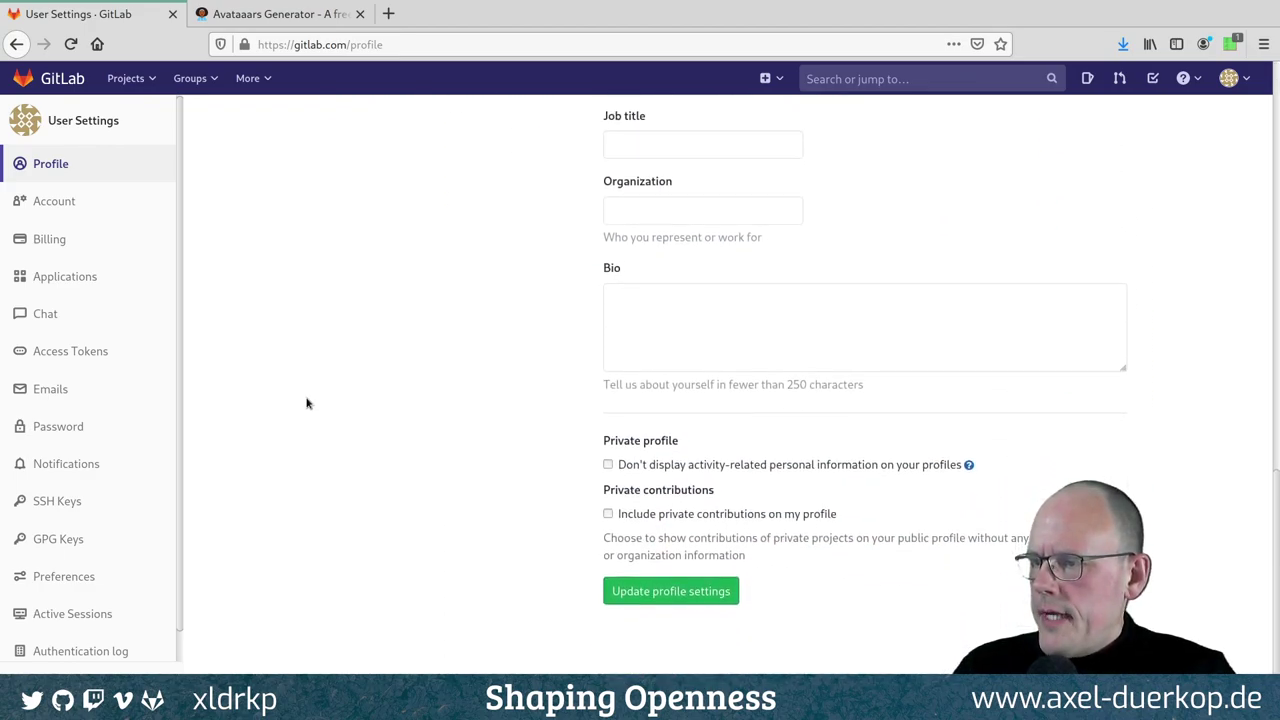
click(651, 592)
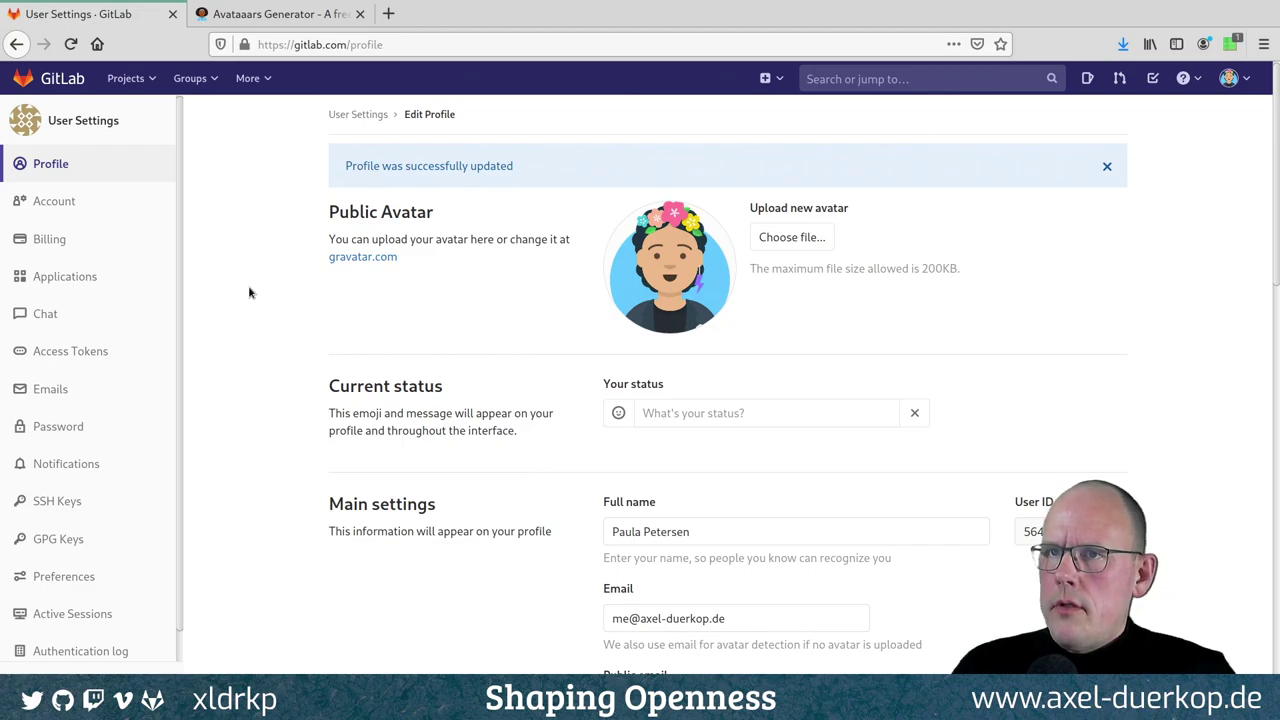
key(F5)
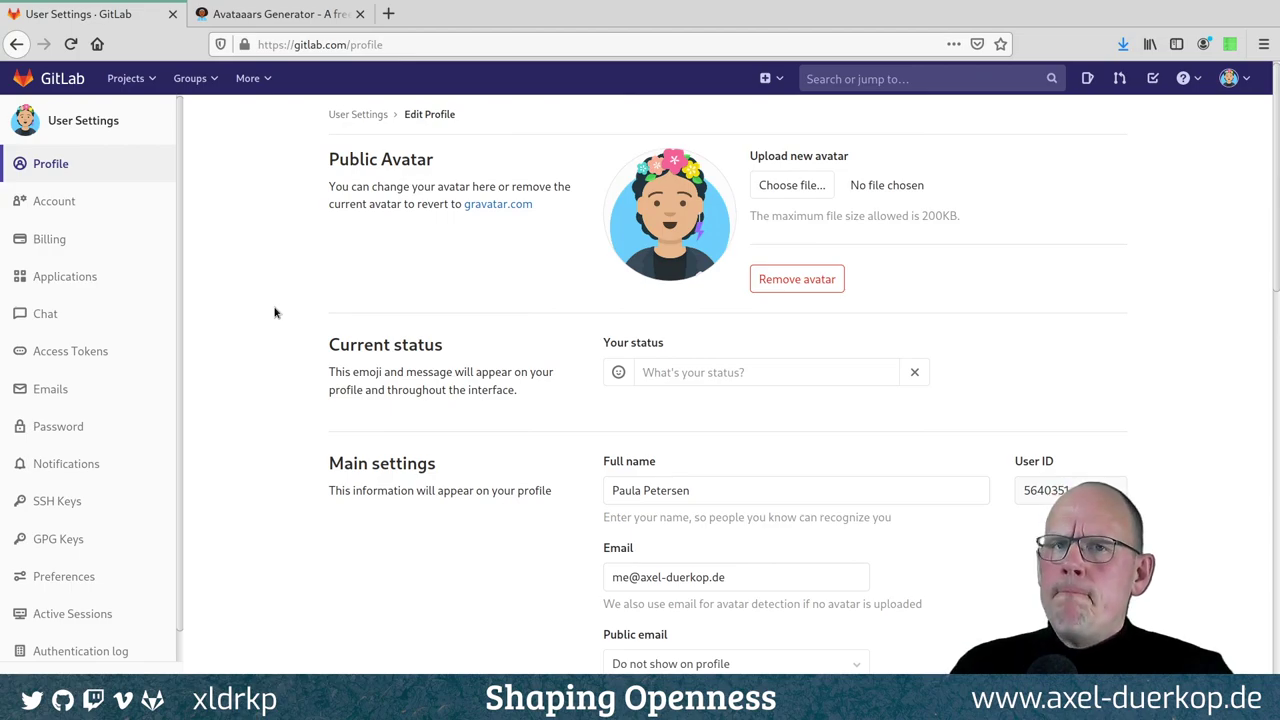
Open the account's public profile page in a separate browser tab and switch to it.
scroll(292, 337, down, 10)
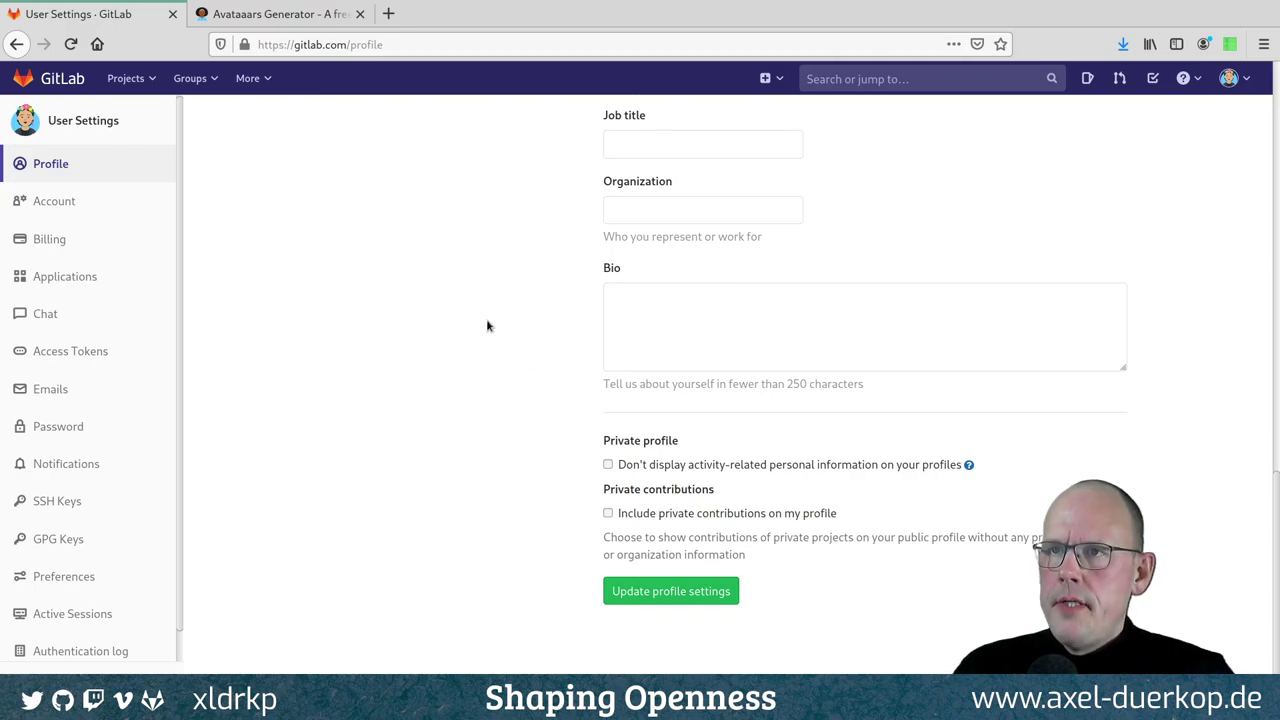
click(1233, 80)
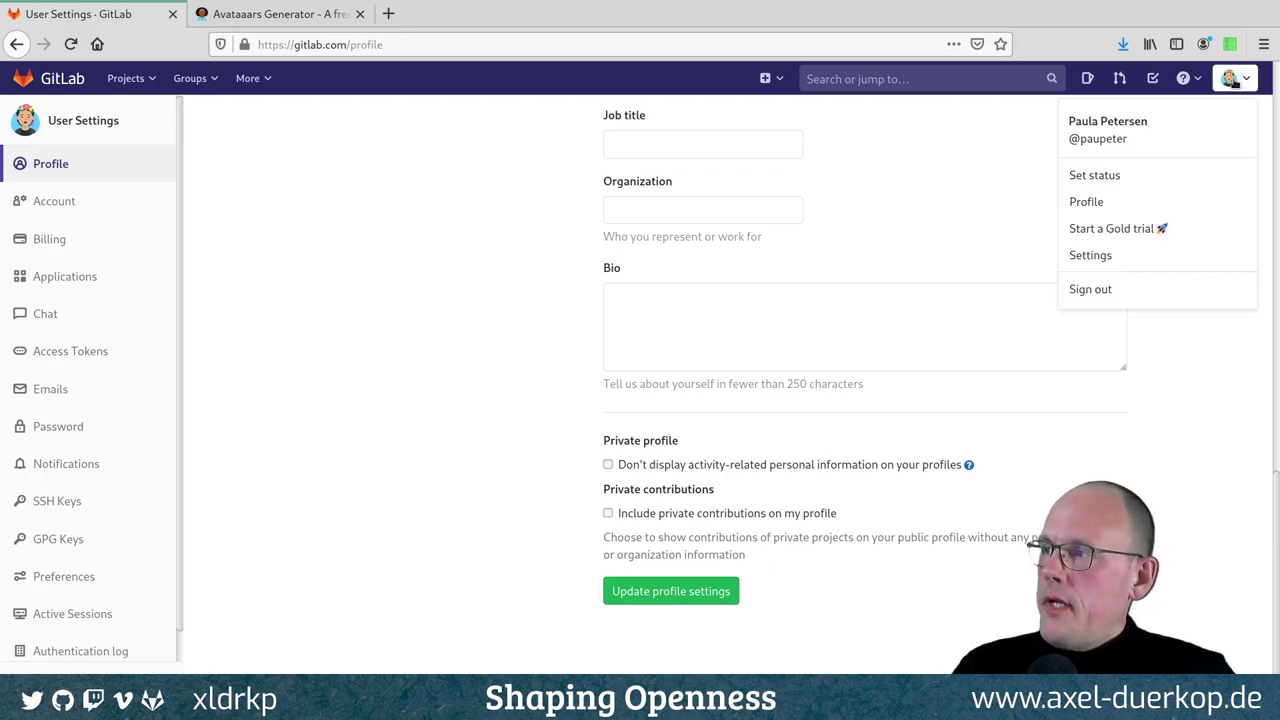
ctrl+click(1112, 201)
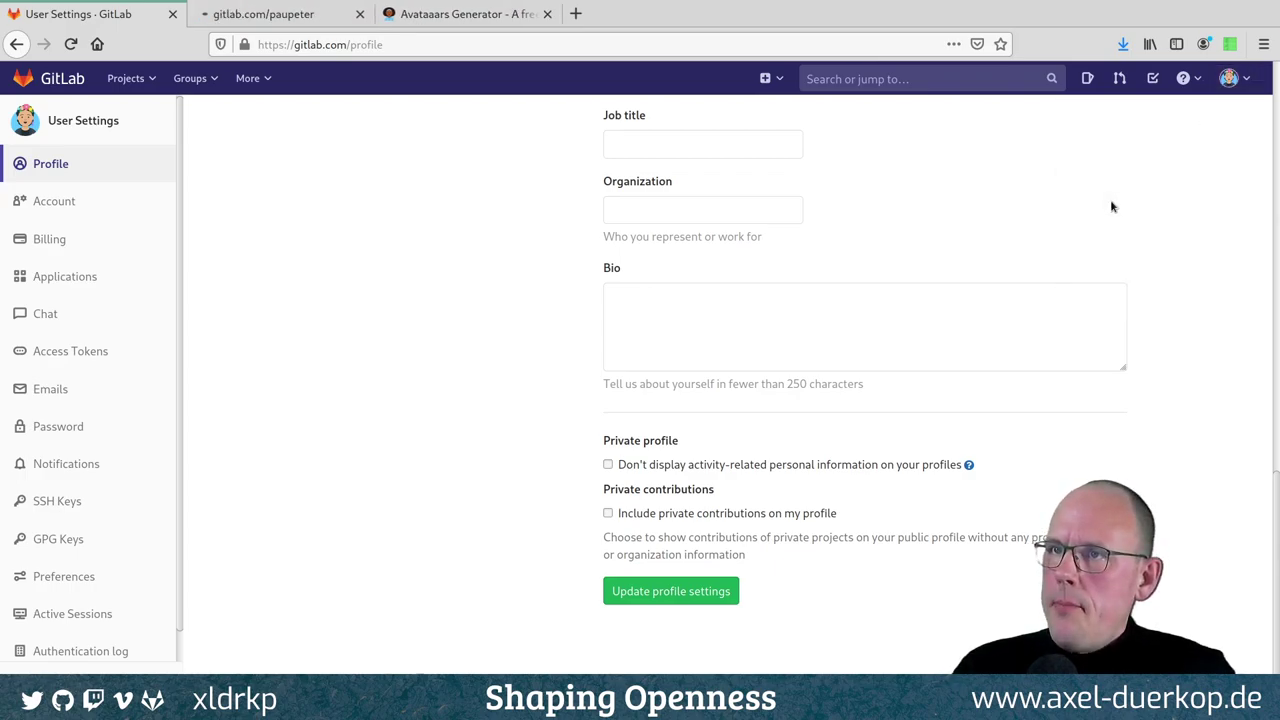
click(248, 16)
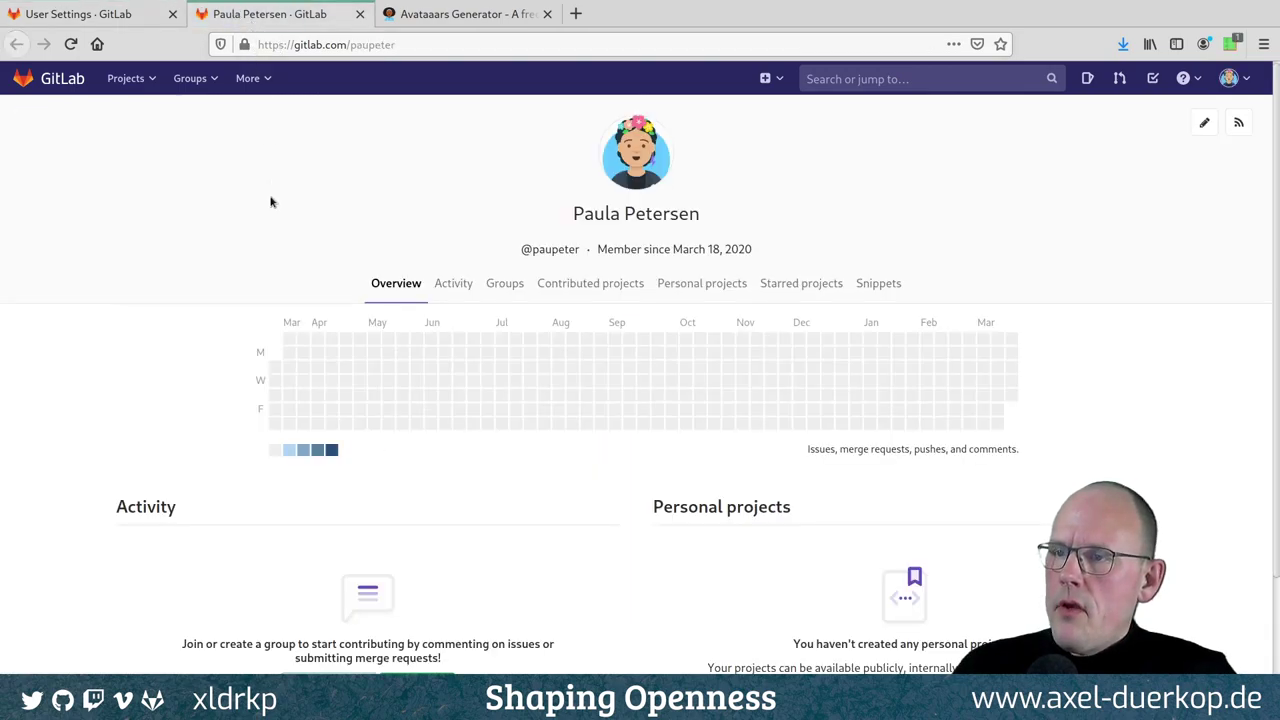
Examine the public profile's overview, contribution calendar, activity and personal projects, and return to the user settings.
scroll(239, 285, down, 3)
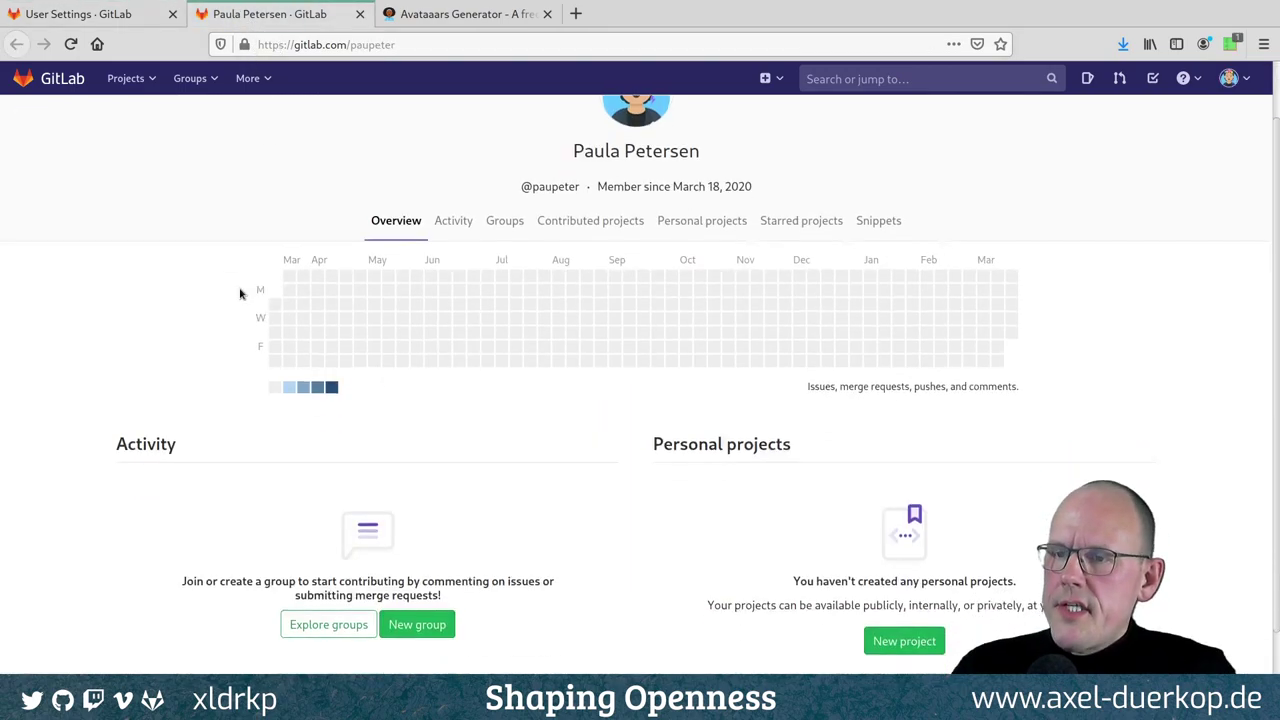
scroll(240, 291, up, 2)
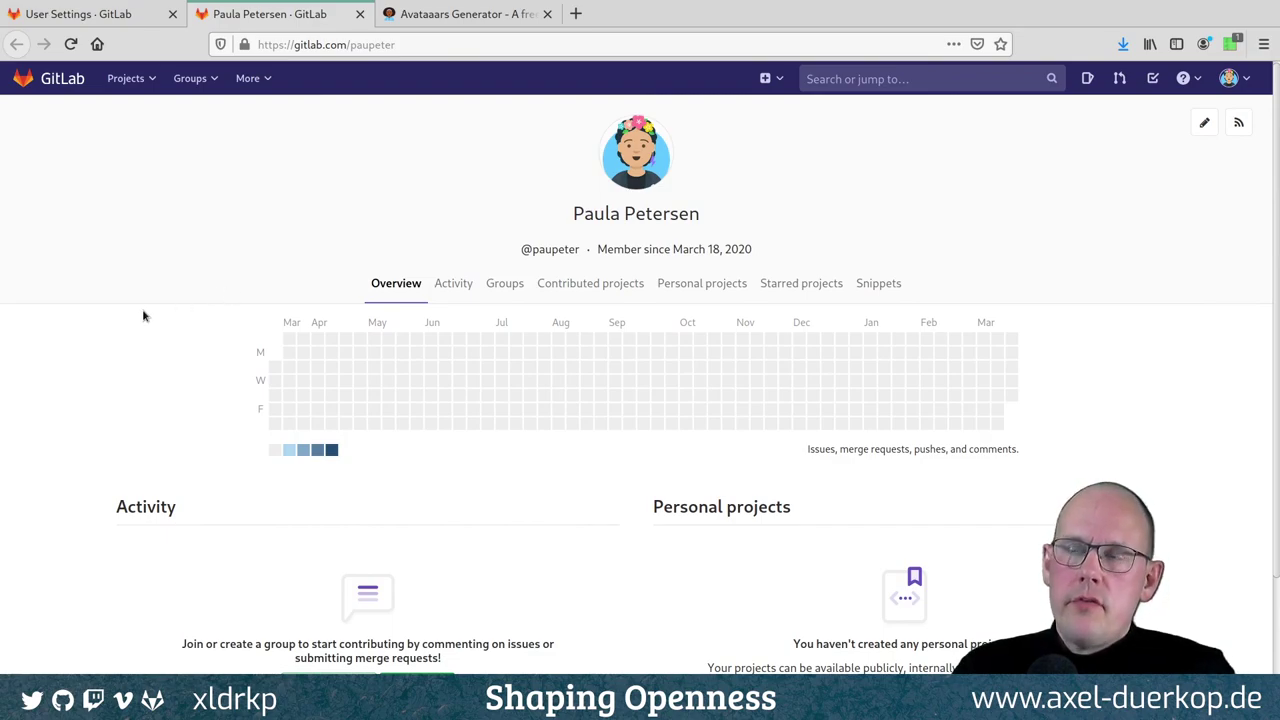
scroll(171, 368, down, 2)
scroll(171, 368, up, 2)
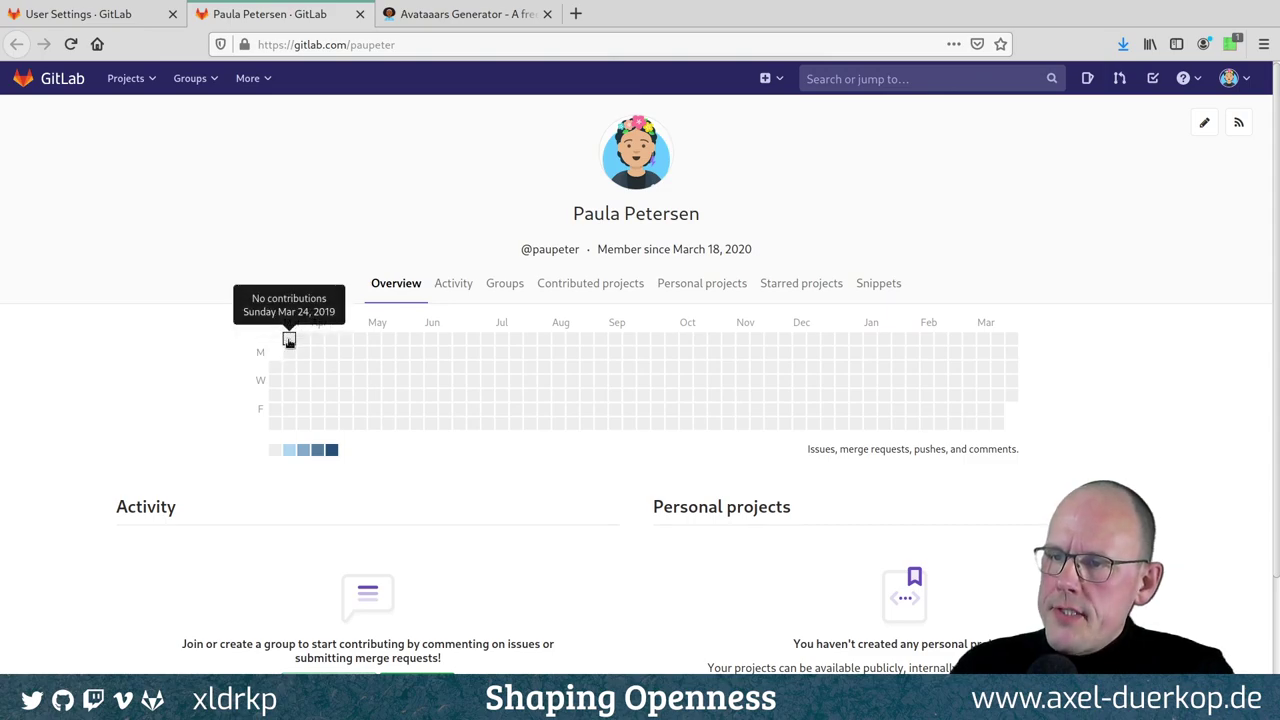
mouse_move(286, 376)
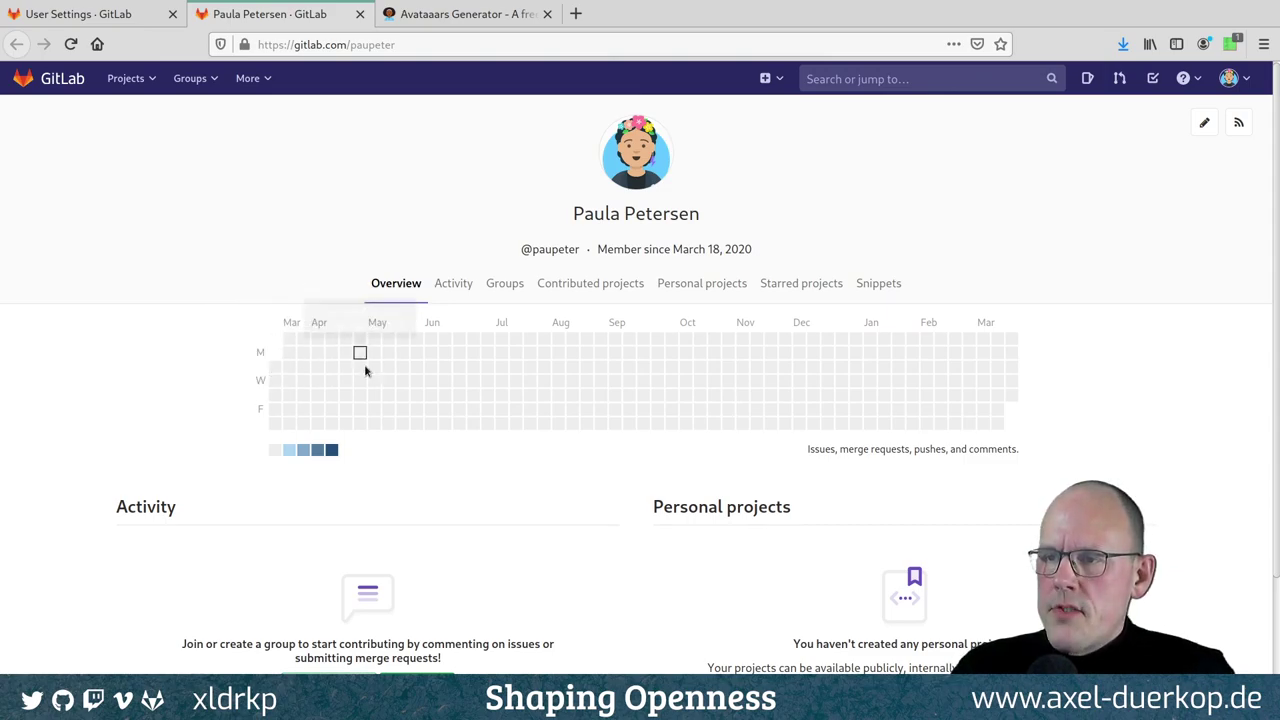
mouse_move(431, 353)
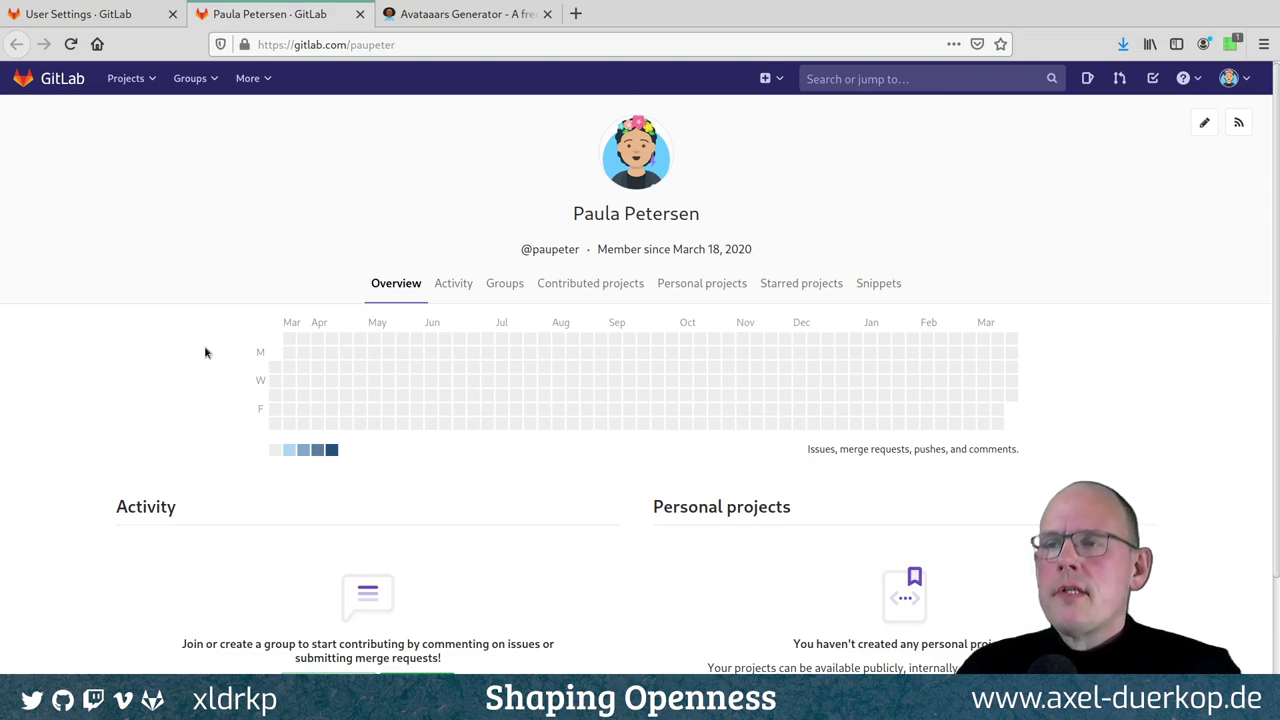
click(109, 20)
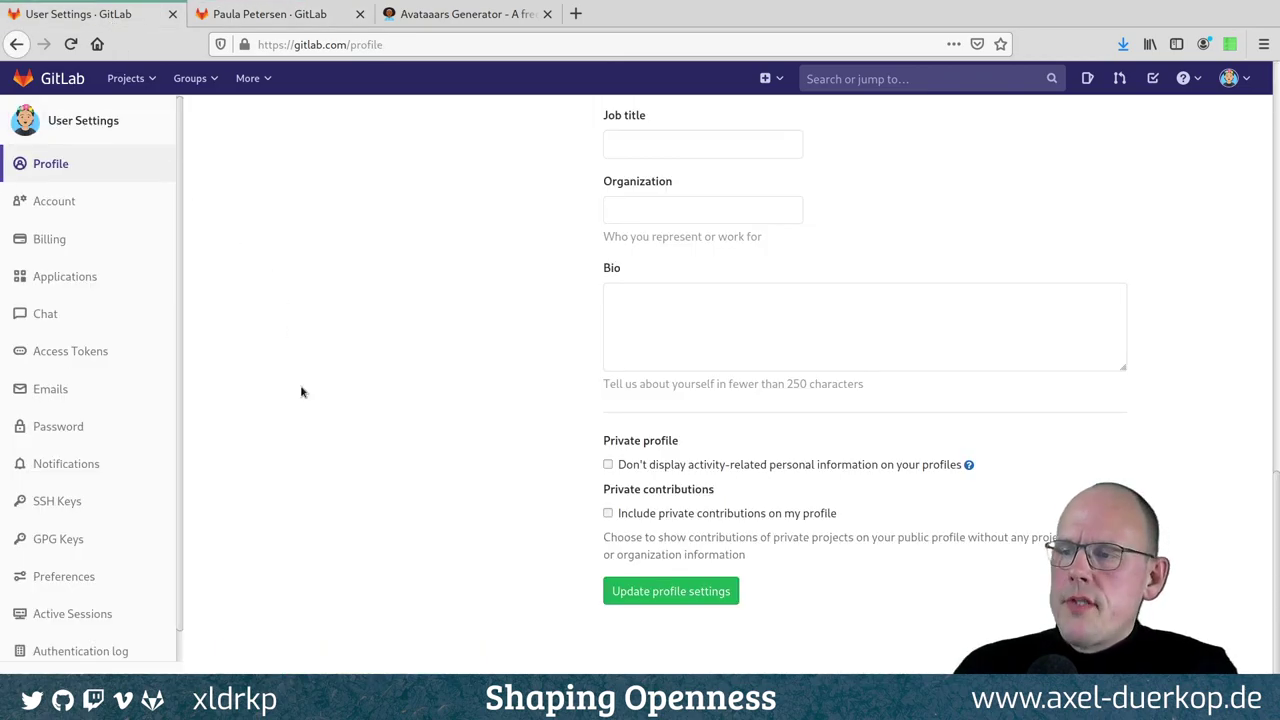
Hide activity-related personal information on the profile, save the profile settings, and reload the public profile page.
click(608, 465)
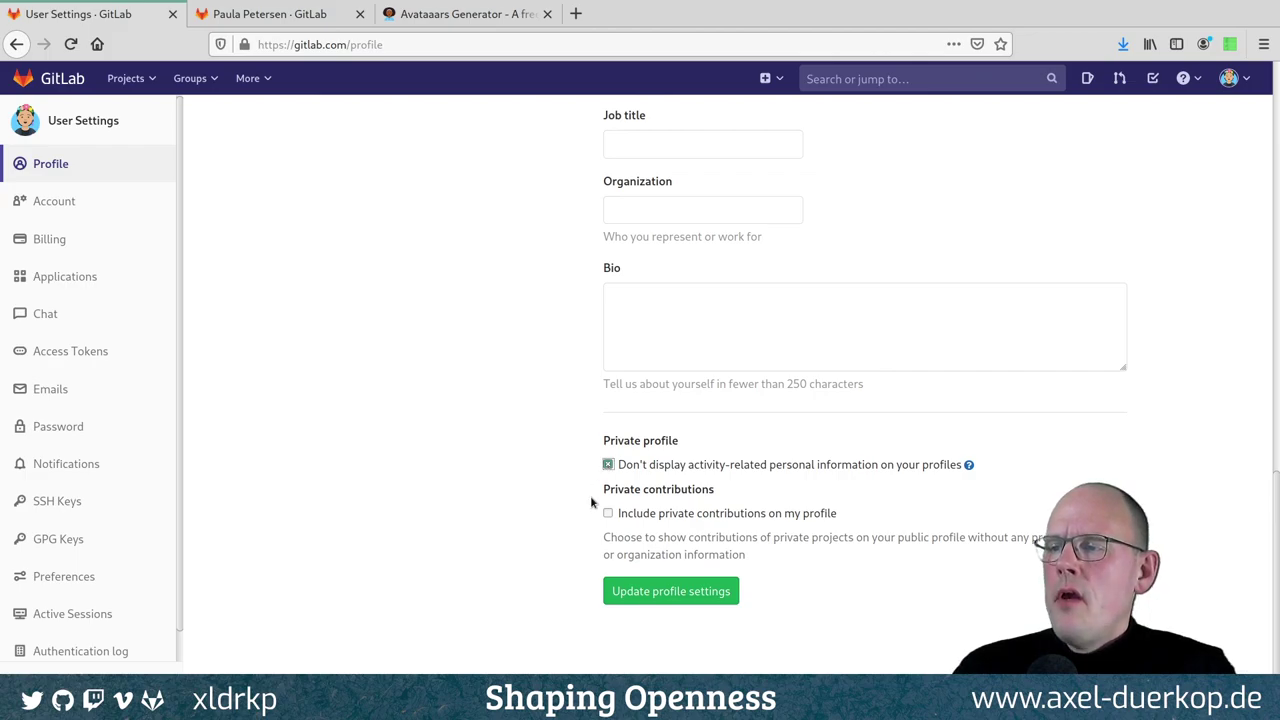
click(636, 591)
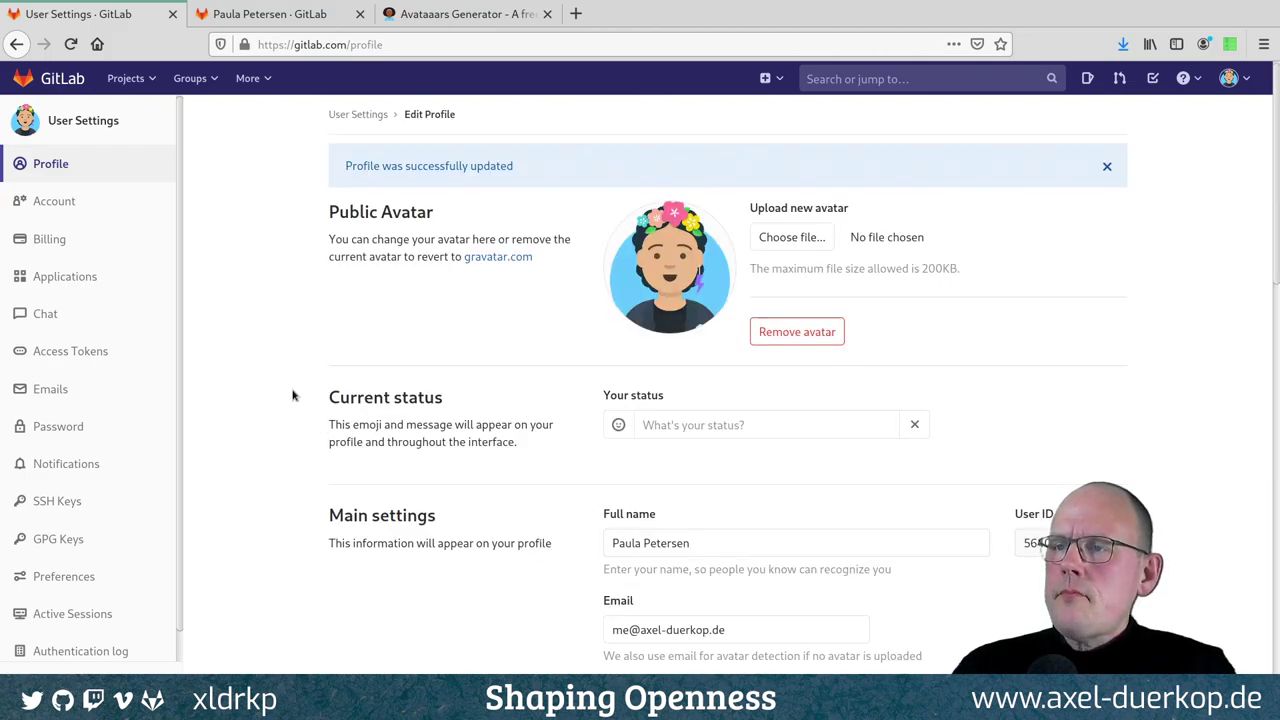
click(278, 16)
key(F5)
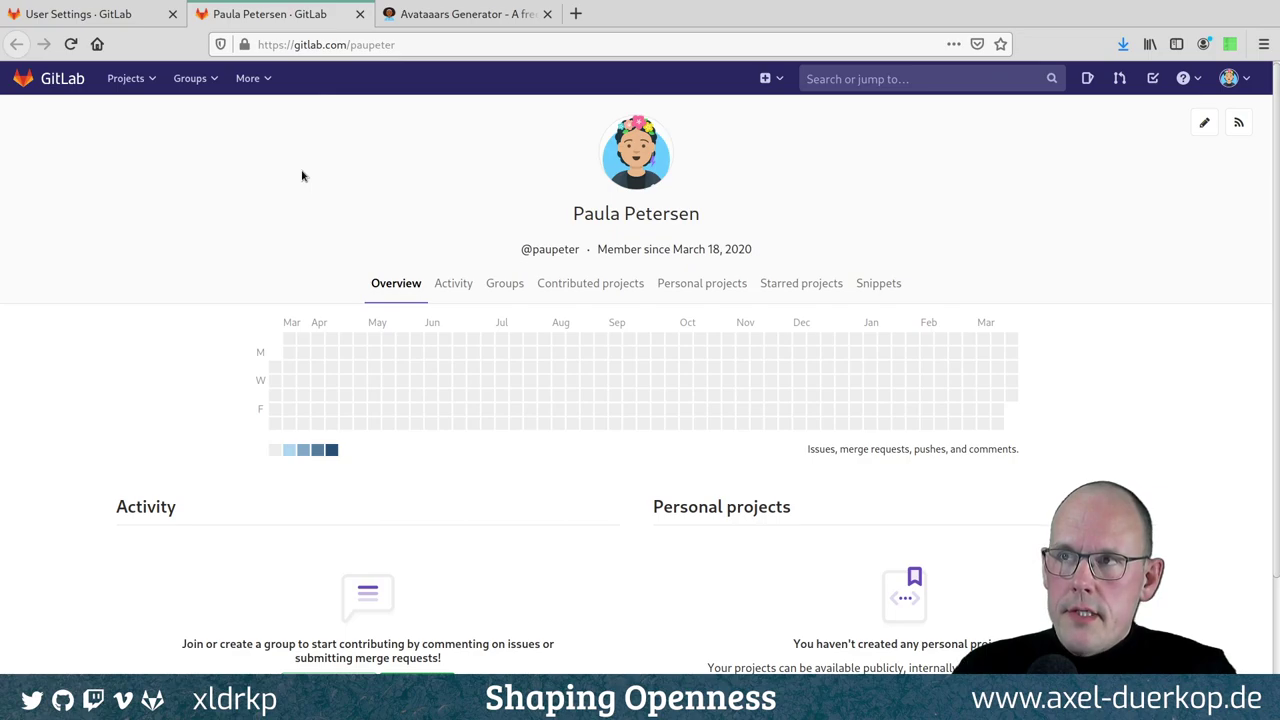
Copy the public profile's address and open it in a private browser window to view the page as a logged-out visitor.
click(410, 44)
key(ctrl+c)
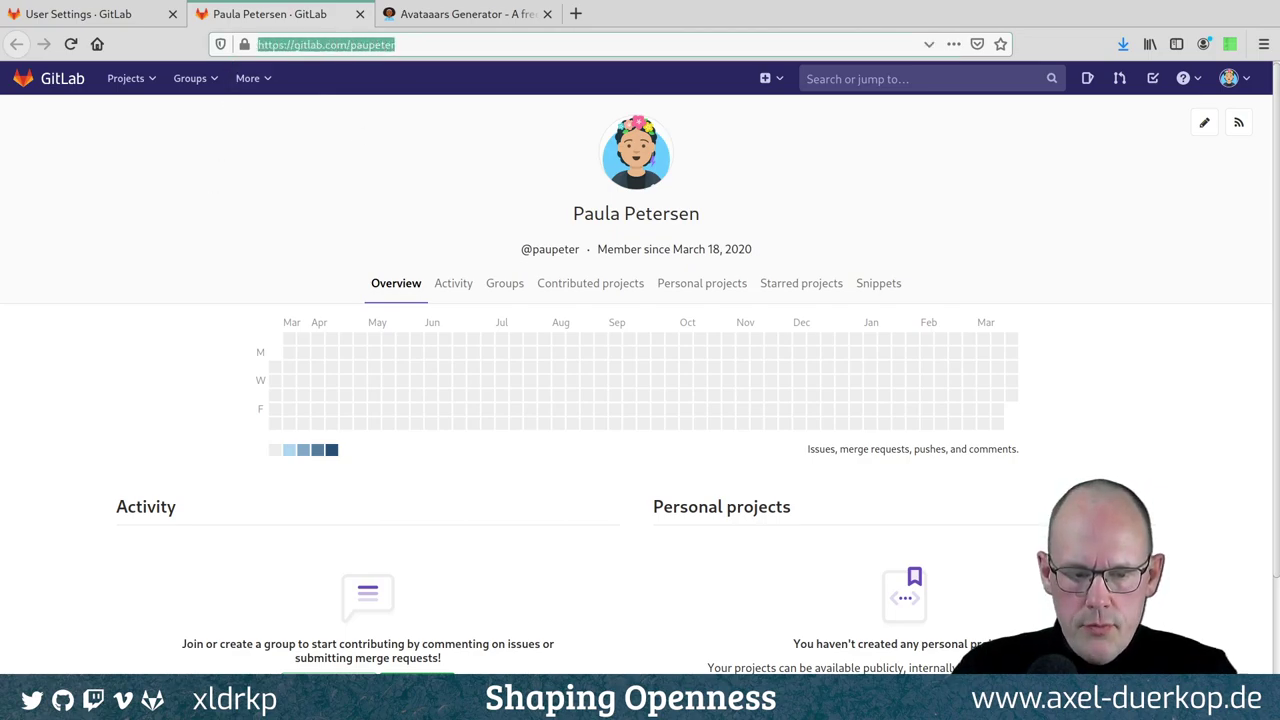
key(ctrl+shift+p)
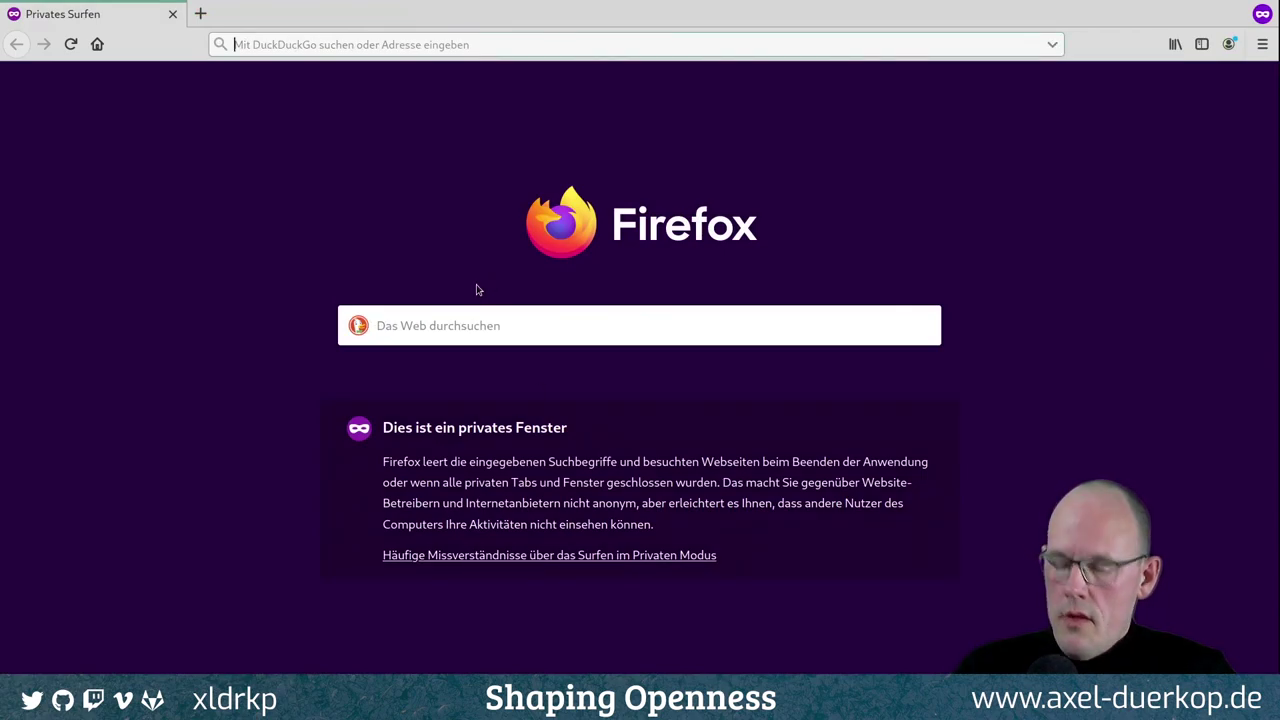
key(ctrl+v)
key(Return)
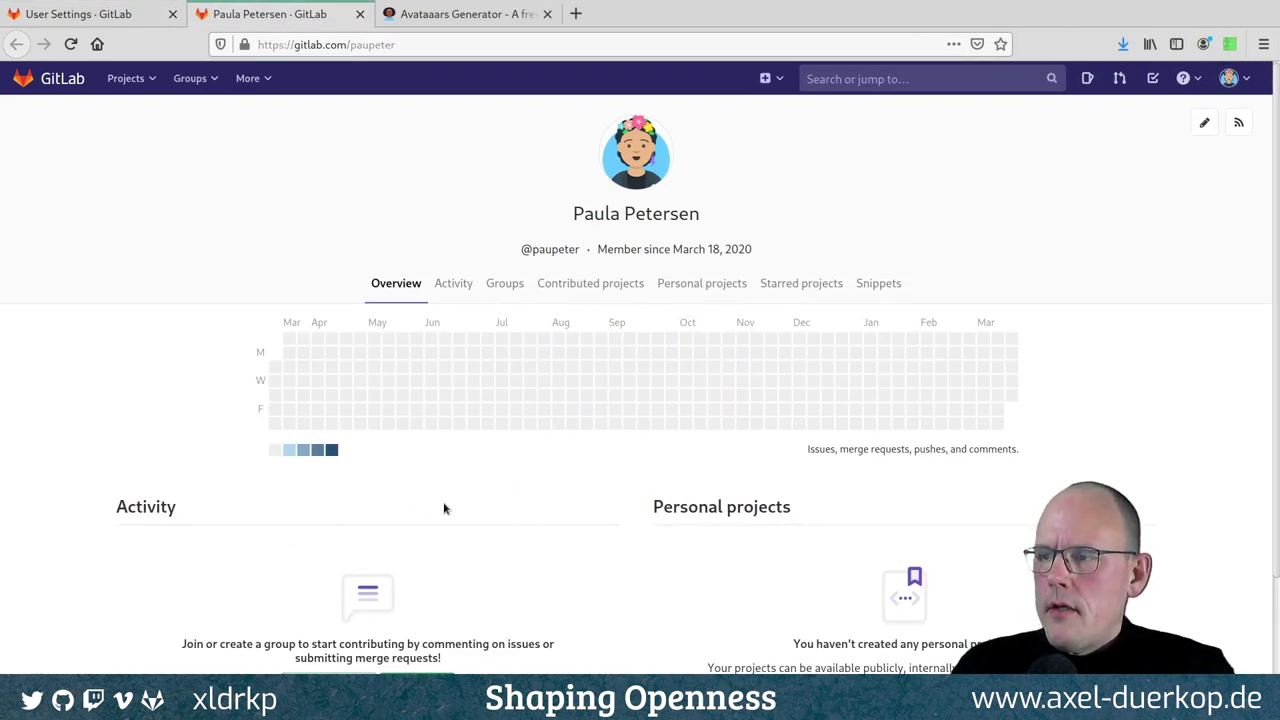
Return to the user settings and check the private profile and private contributions options at the end of the profile form.
click(100, 14)
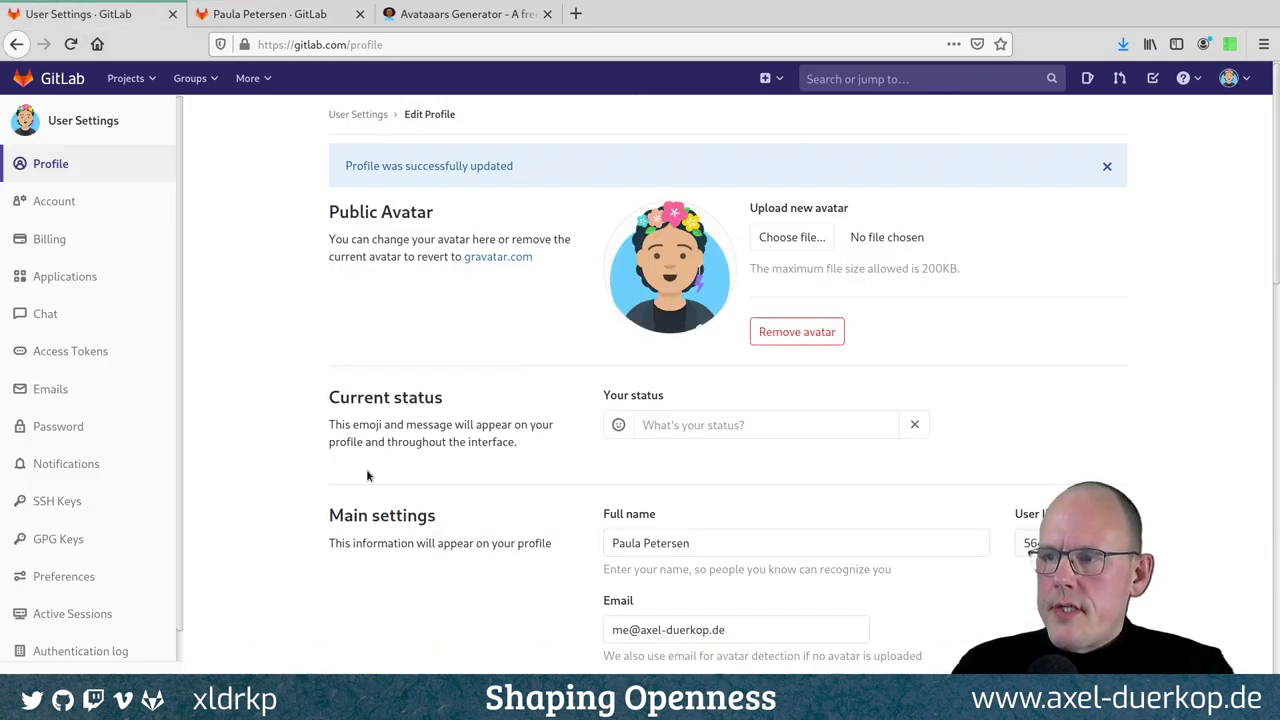
scroll(412, 543, down, 15)
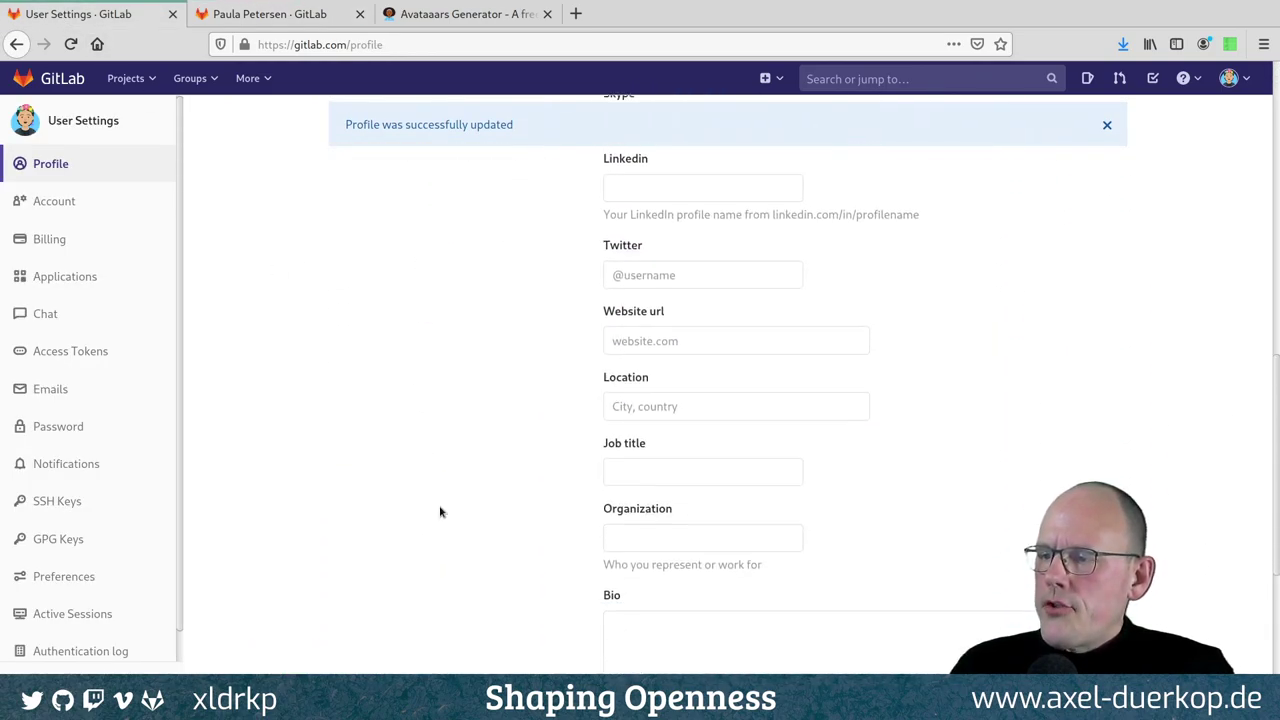
scroll(435, 513, down, 1)
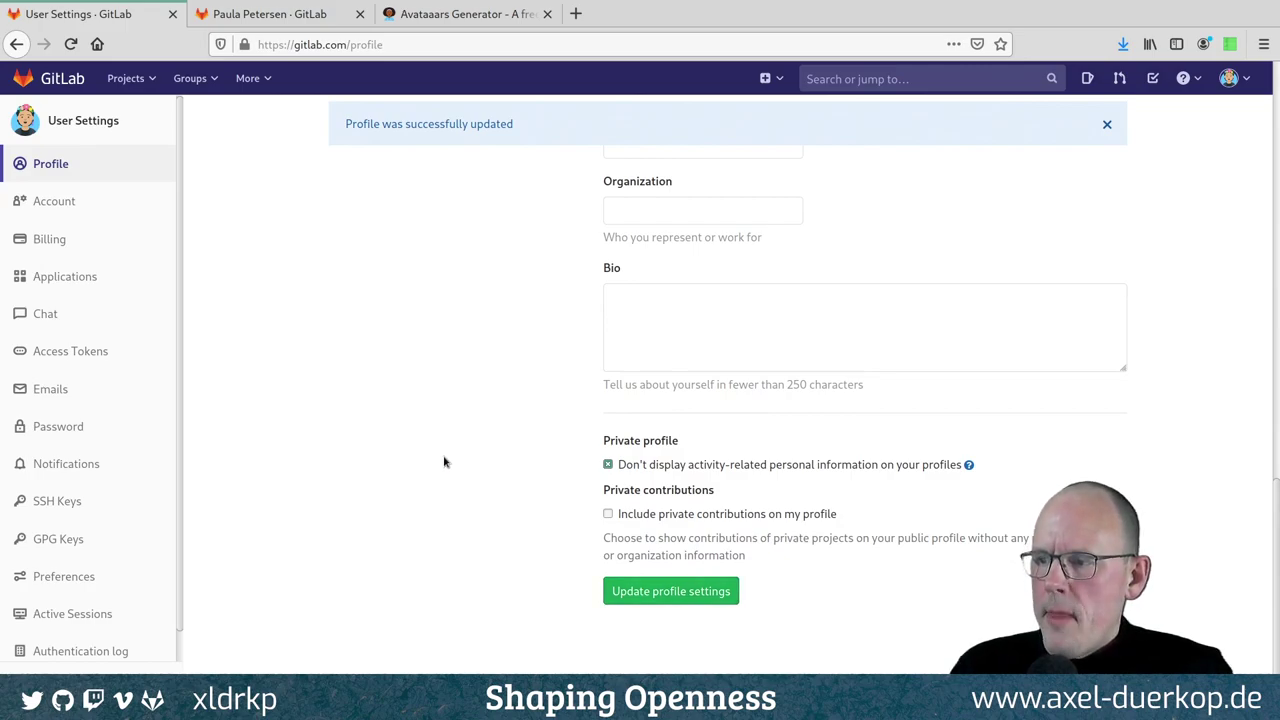
scroll(445, 462, up, 4)
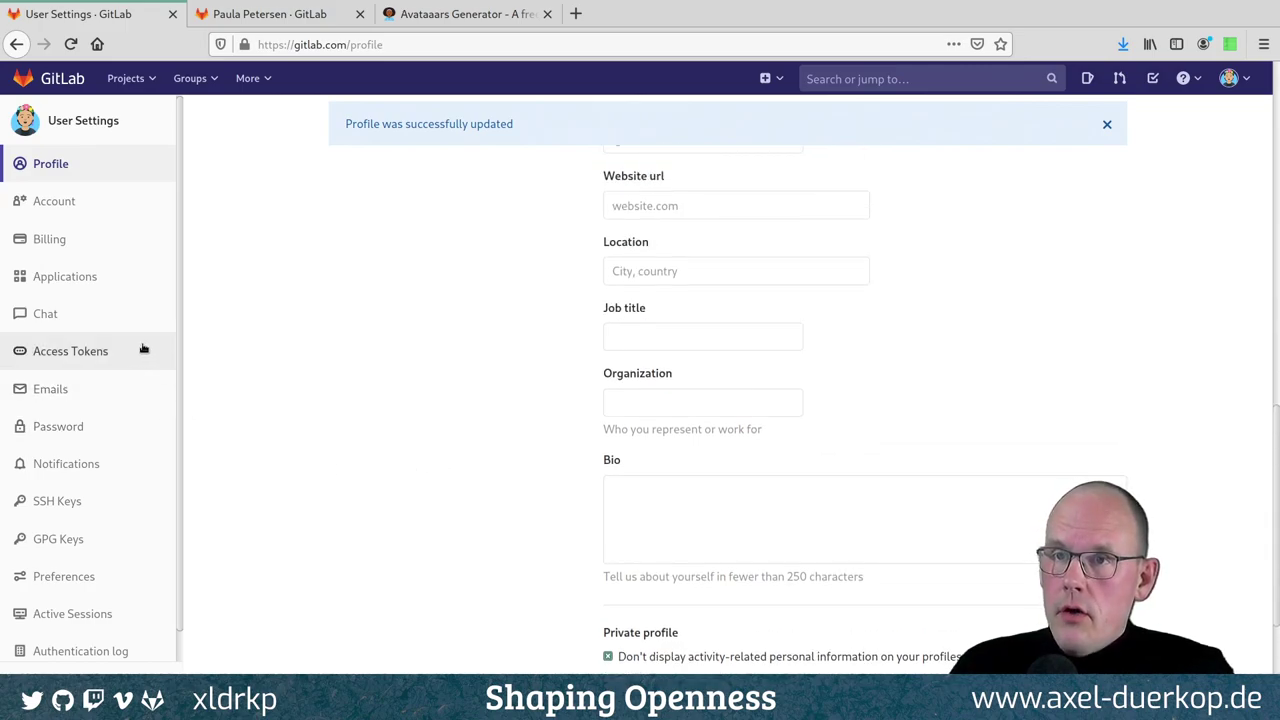
Review the account settings for two-factor authentication, social sign-in, username and account deletion, and open the notification settings.
click(80, 203)
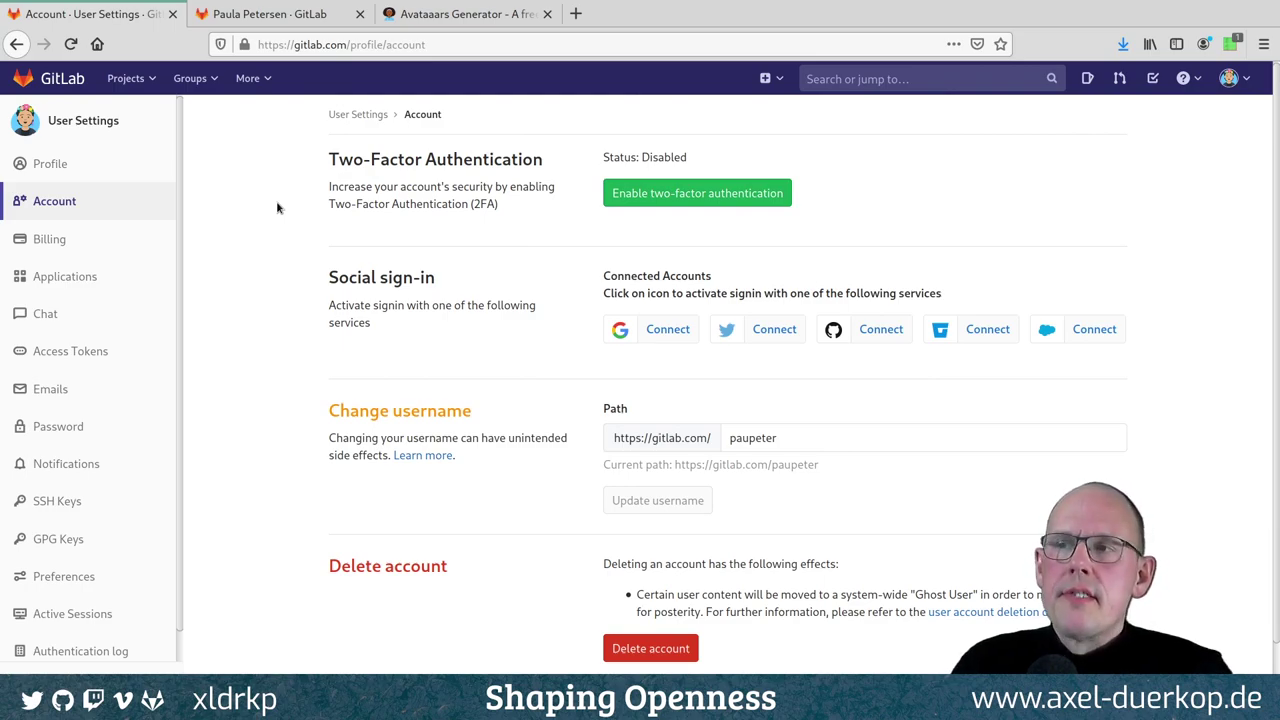
scroll(277, 290, down, 1)
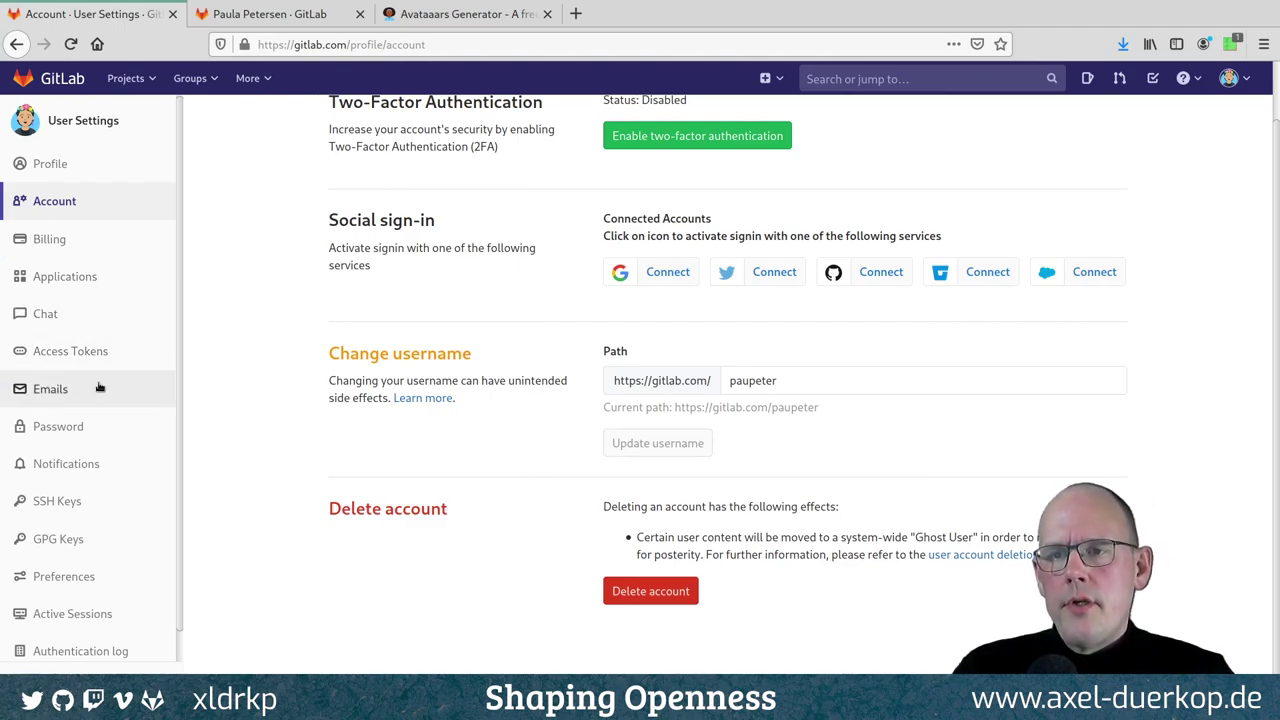
scroll(109, 401, down, 1)
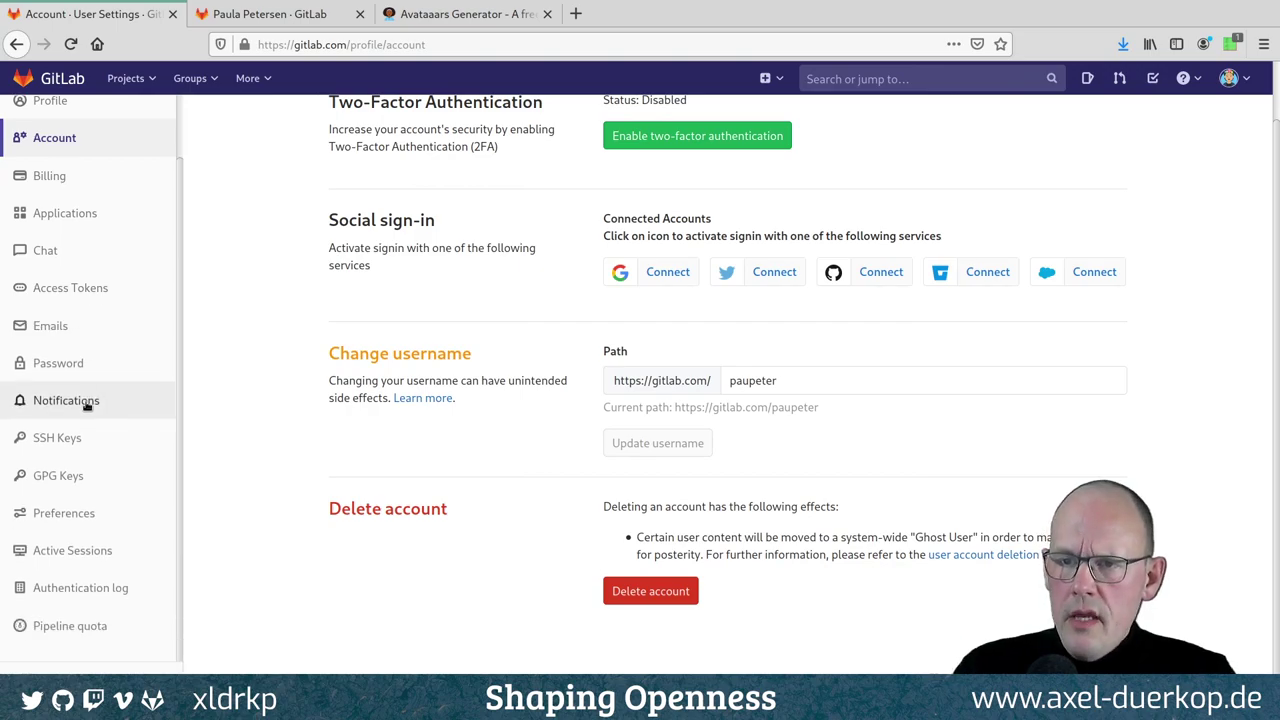
click(87, 405)
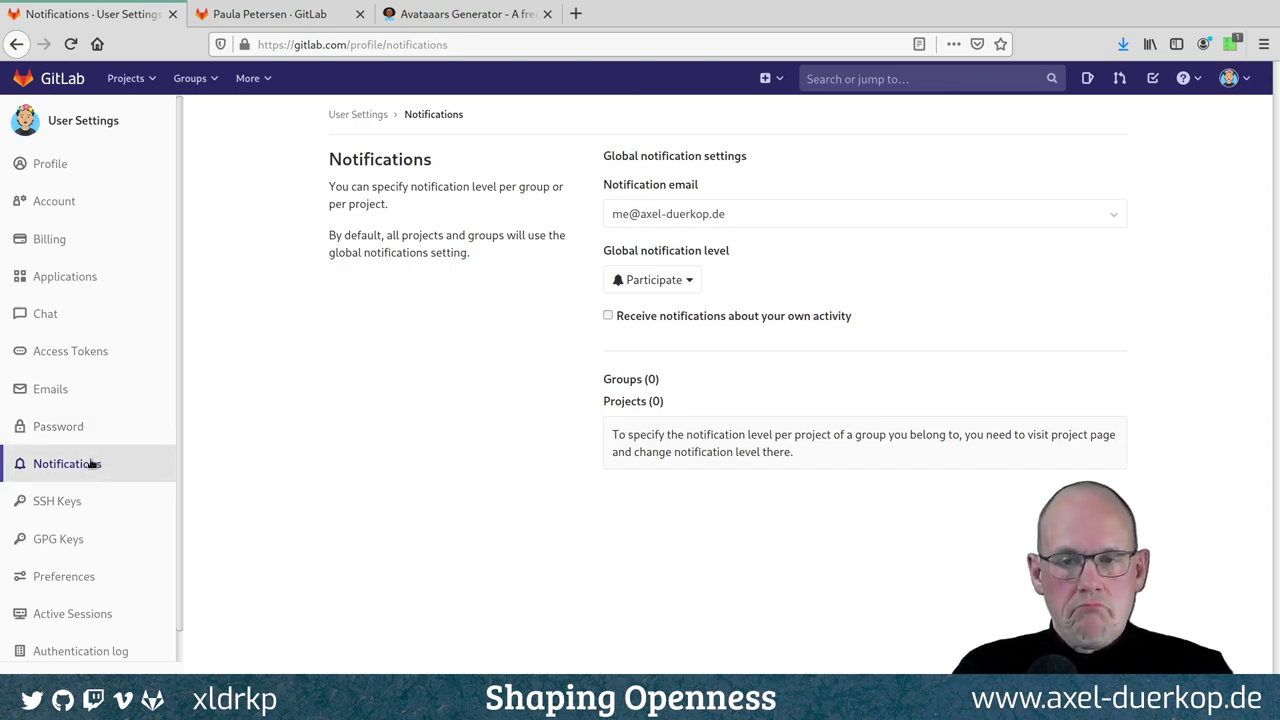
In the user preferences, look through the theme options and set the default dashboard to Starred Projects.
scroll(90, 464, down, 1)
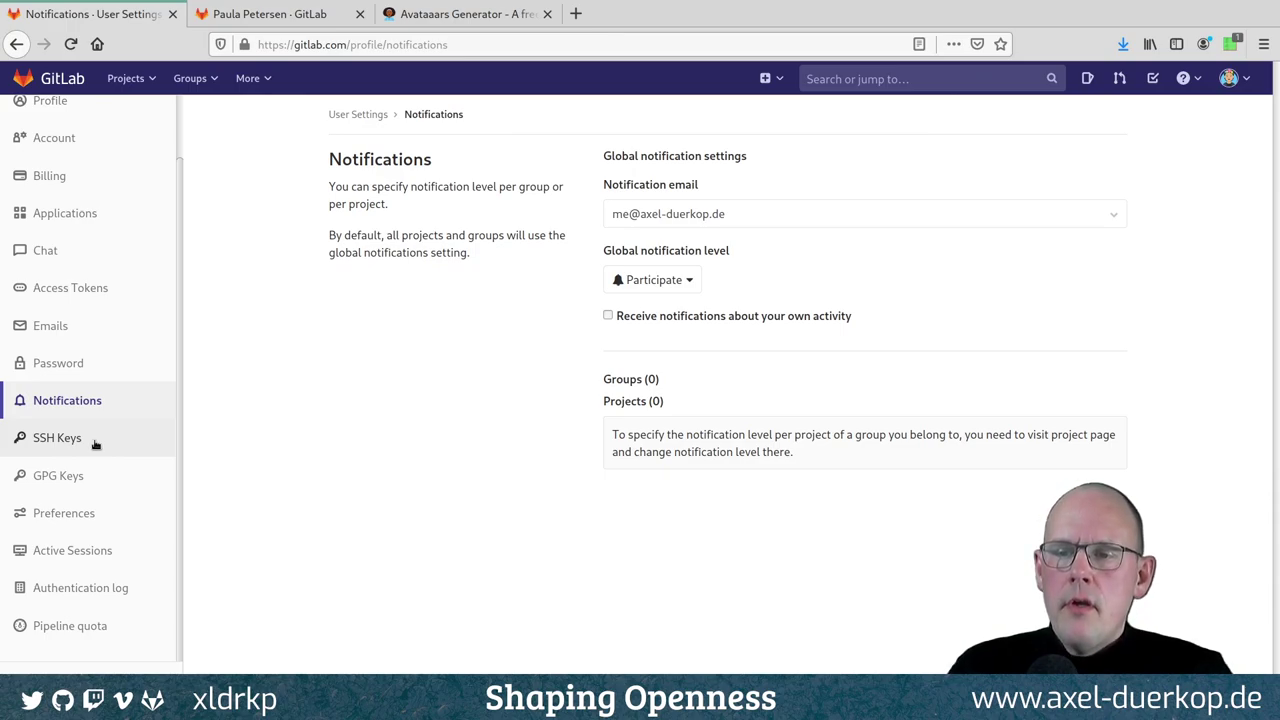
click(85, 515)
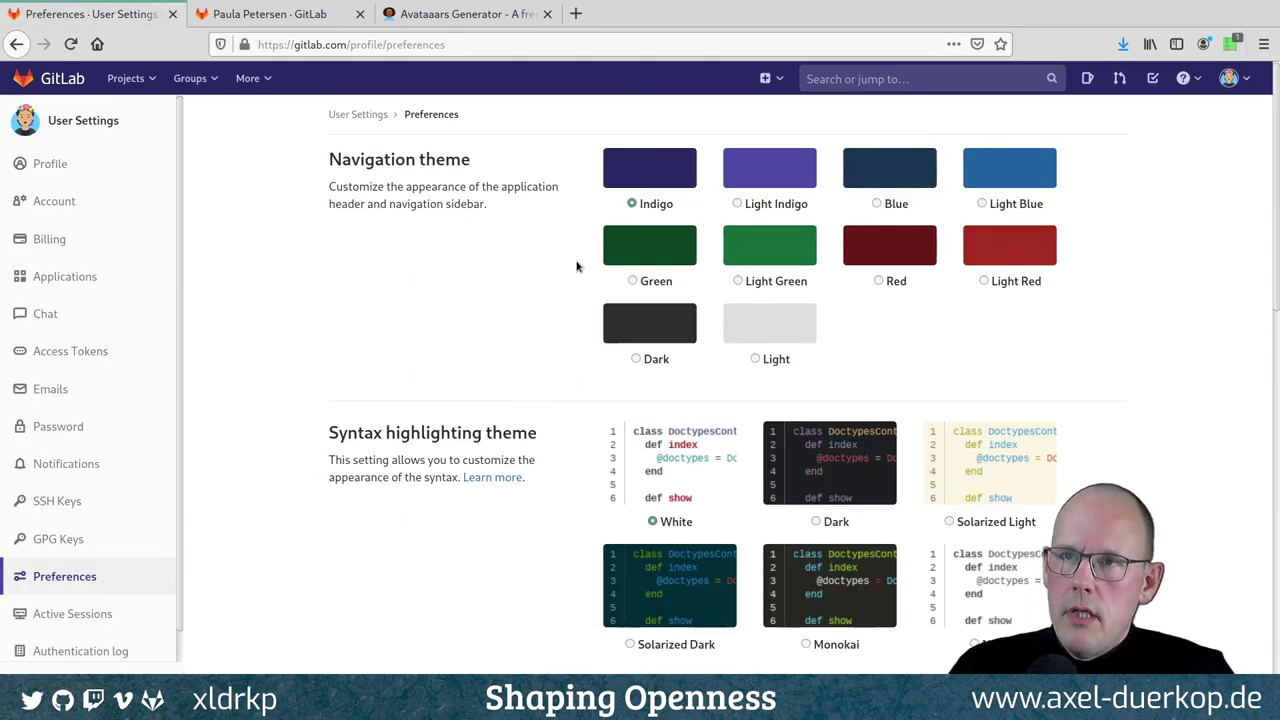
scroll(230, 303, down, 4)
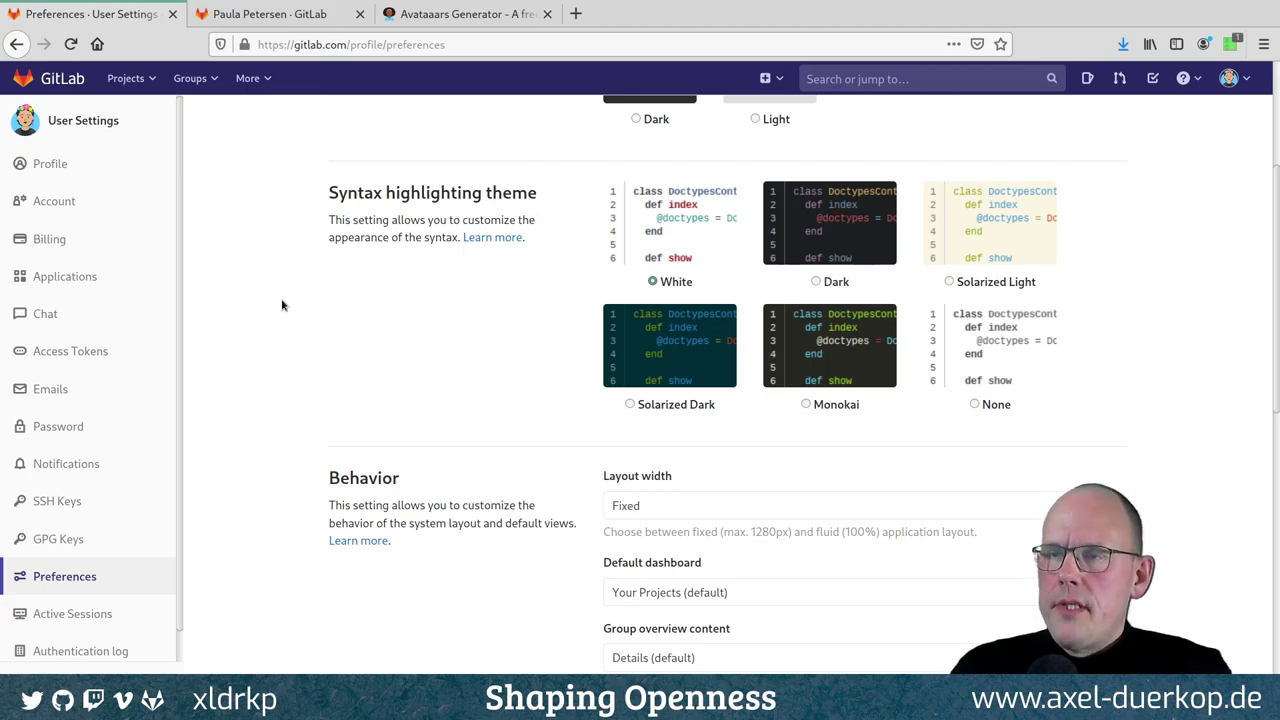
scroll(288, 306, down, 3)
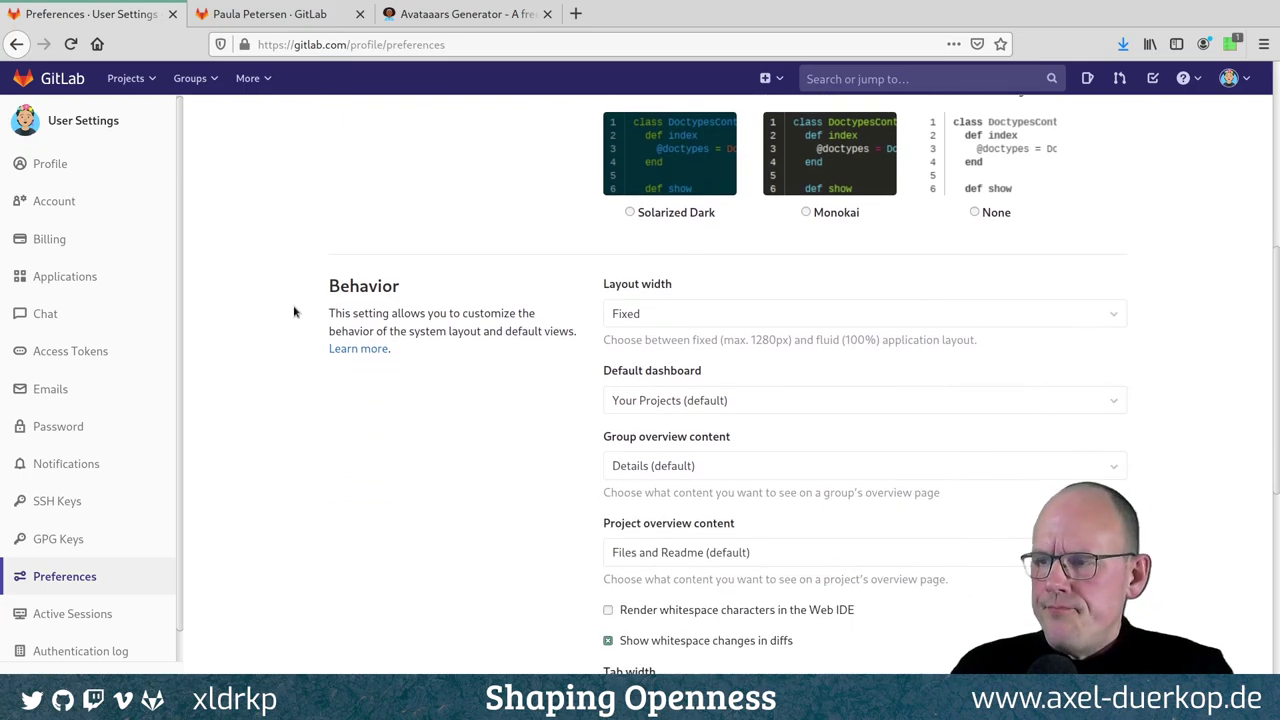
scroll(295, 311, down, 1)
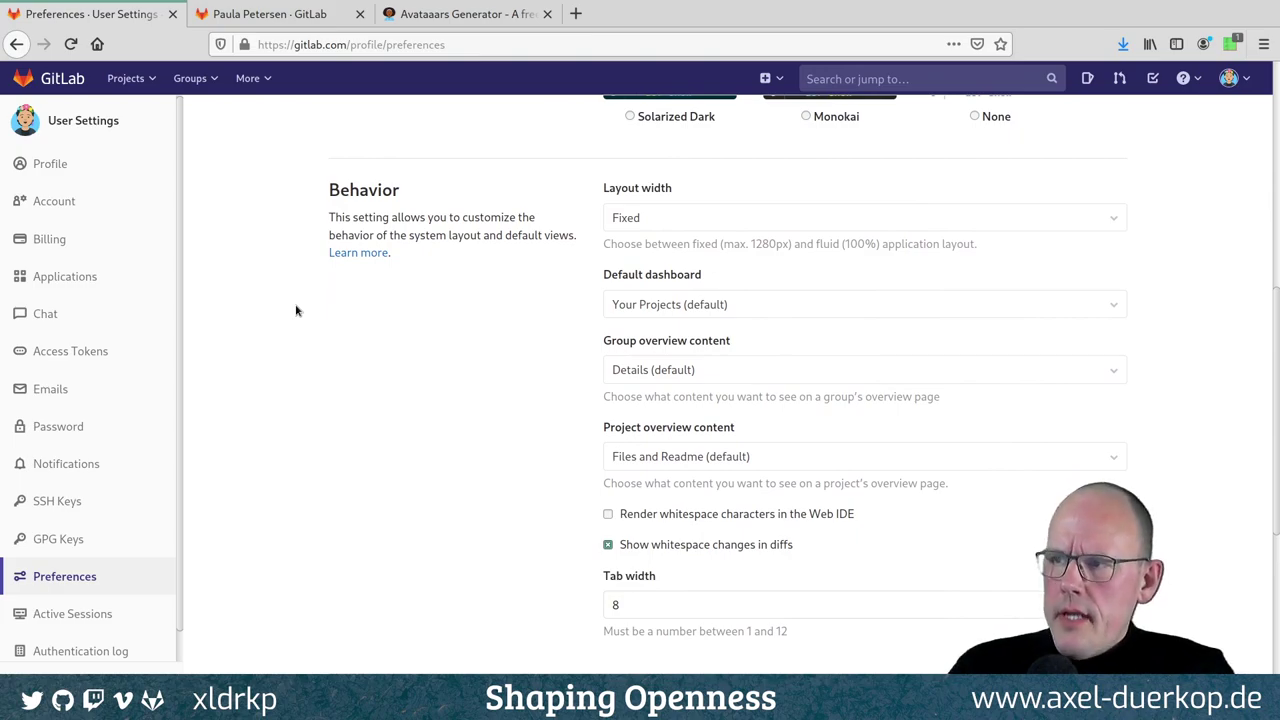
click(702, 305)
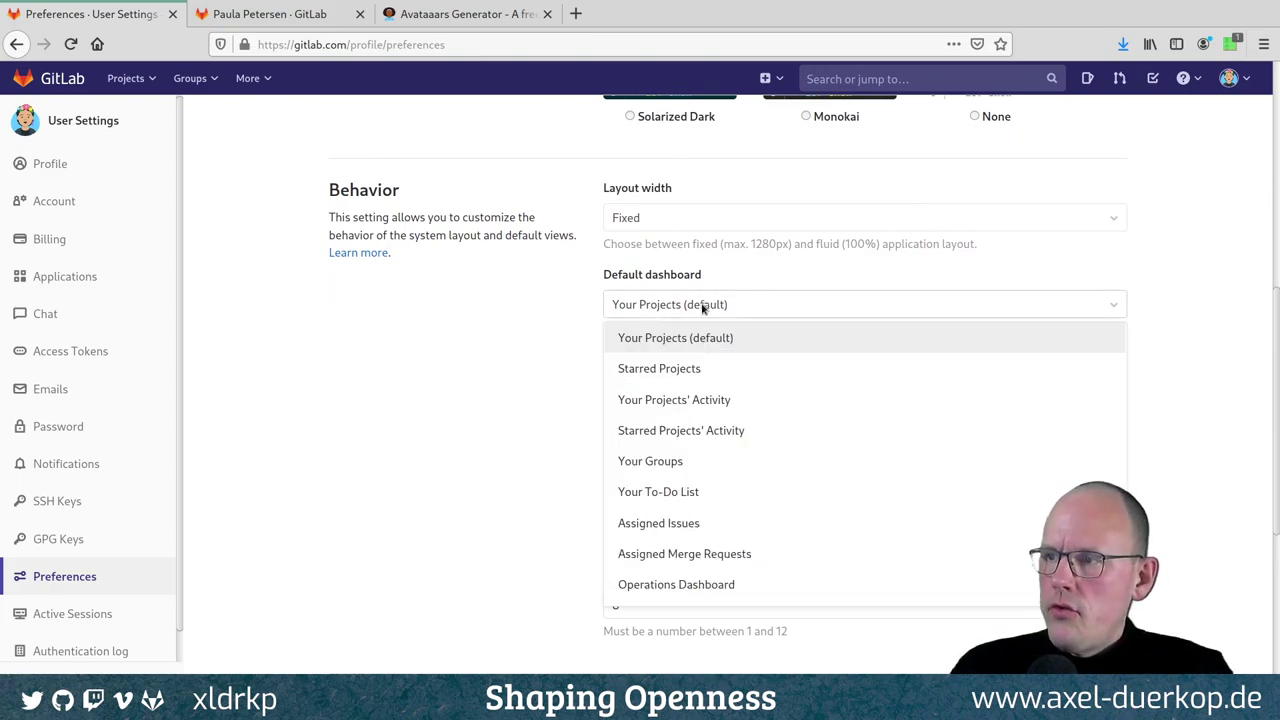
click(697, 370)
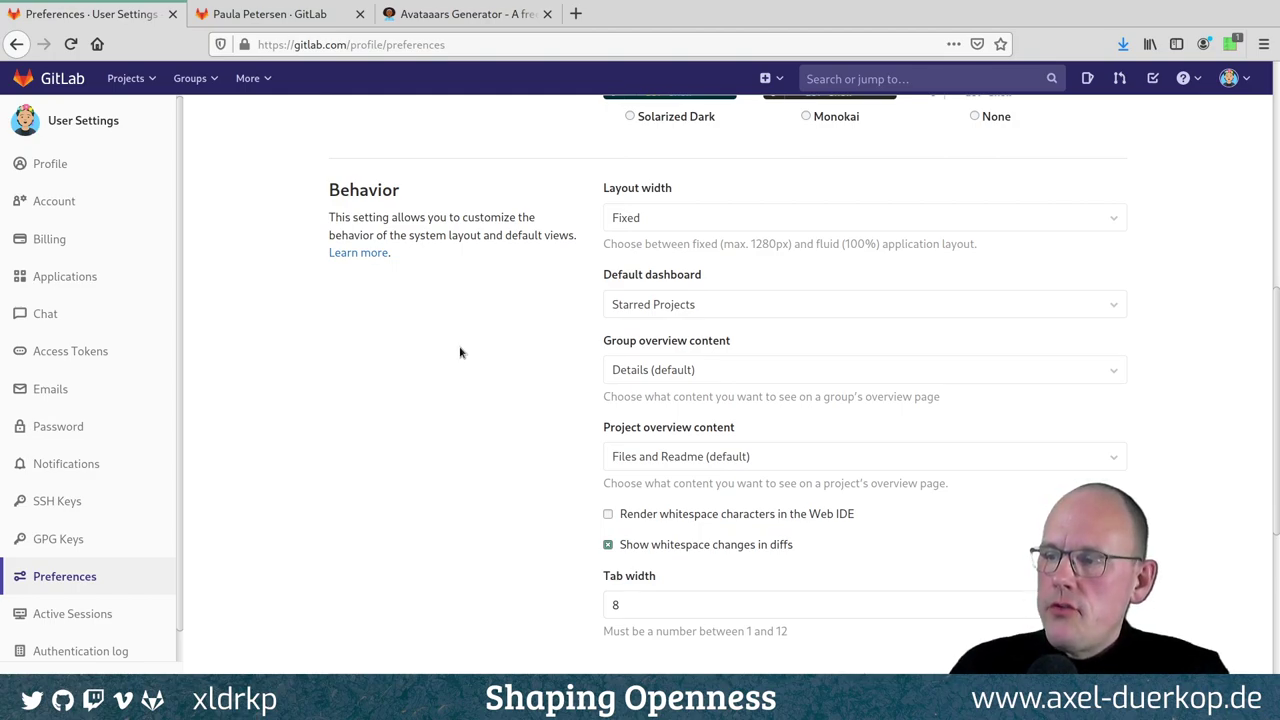
Review the localization and integration options, save the preferences, and go to the GitLab home dashboard.
scroll(450, 346, down, 3)
scroll(366, 297, down, 5)
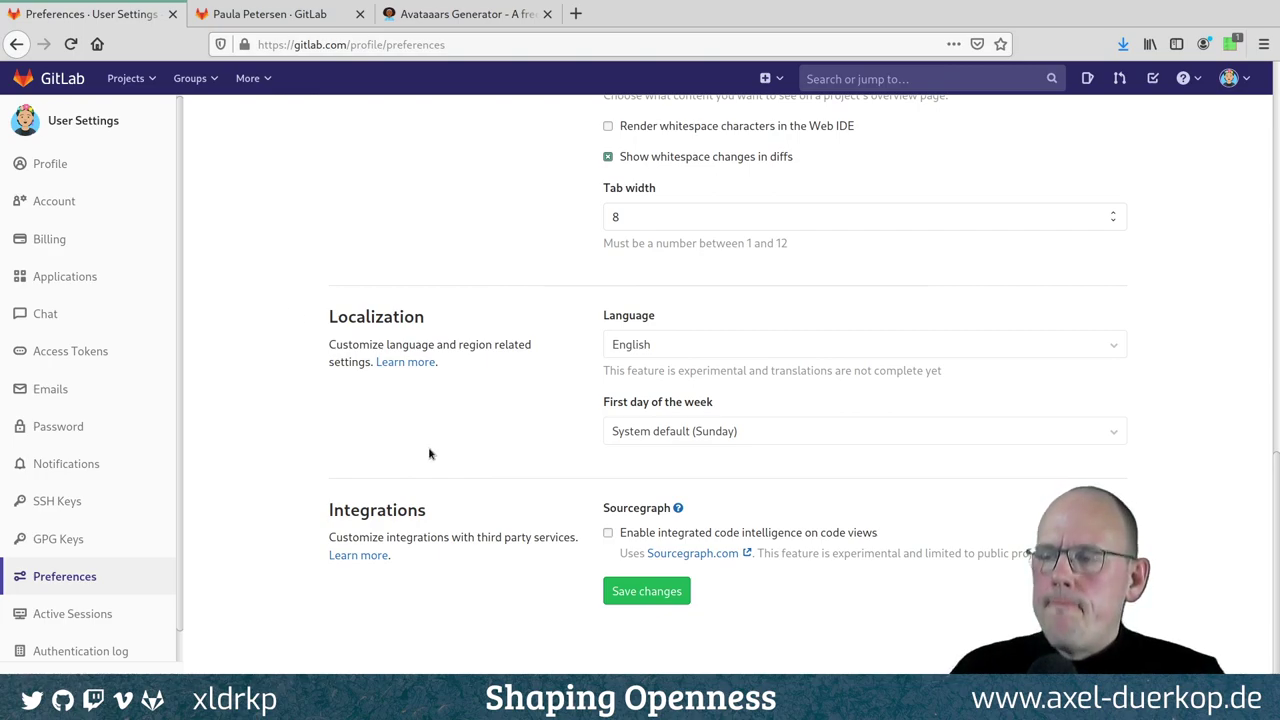
click(627, 597)
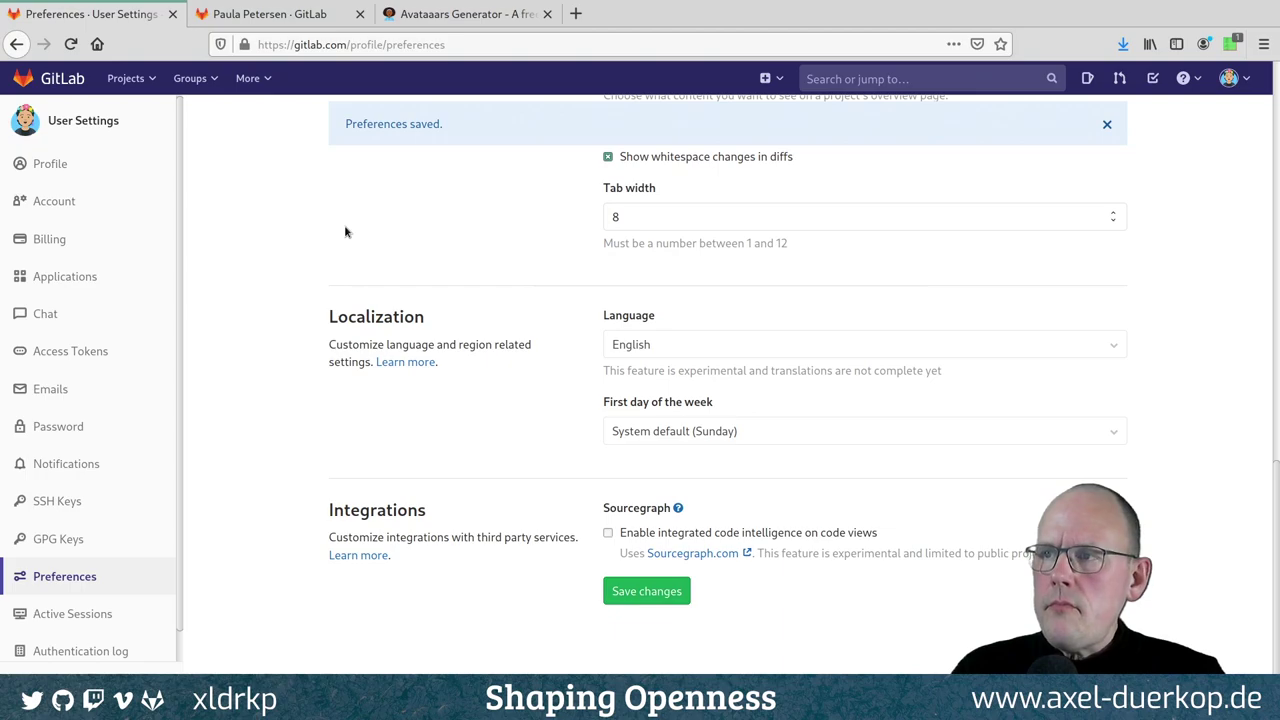
scroll(343, 230, up, 2)
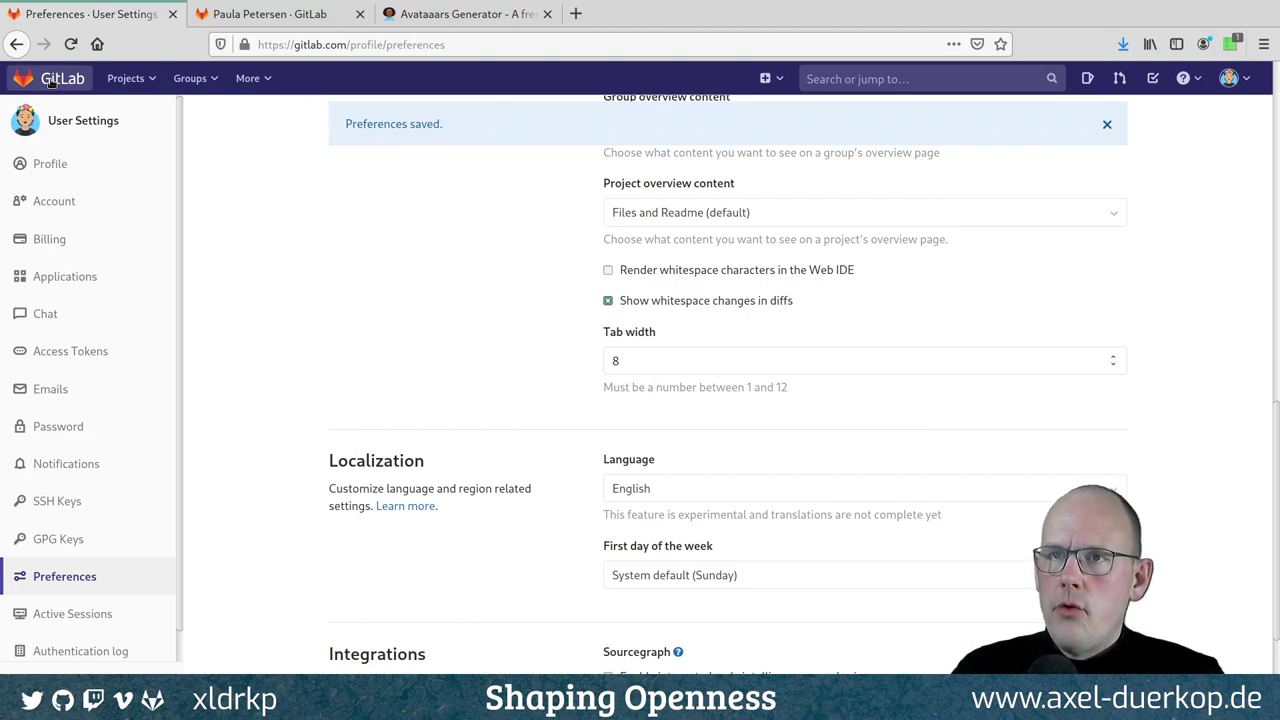
click(52, 80)
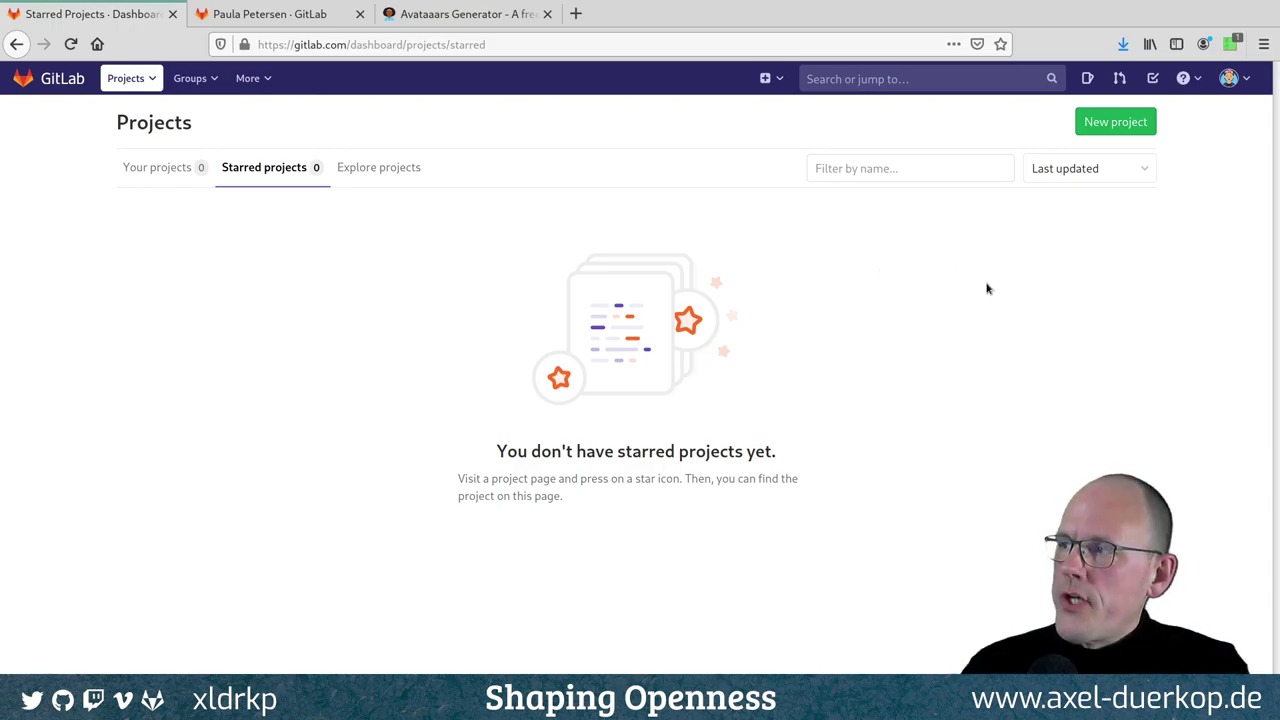
Start a new blank project and enter "report" as the project name.
click(1116, 123)
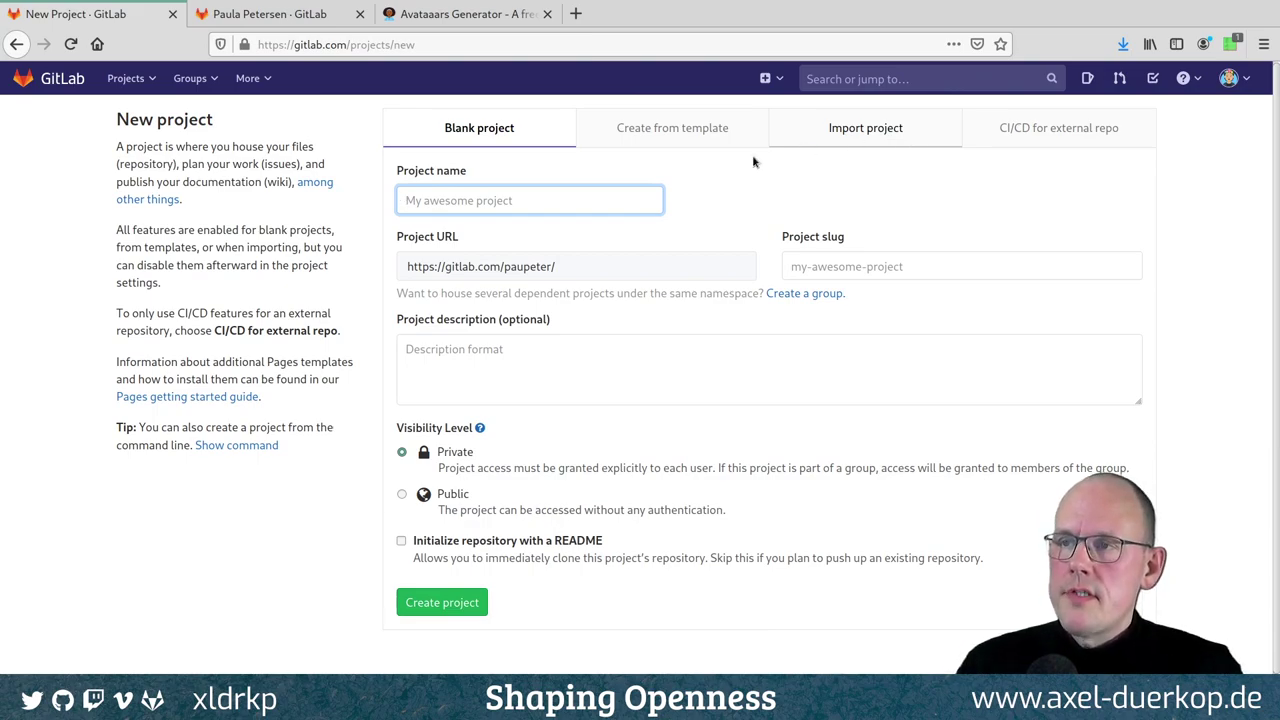
click(350, 218)
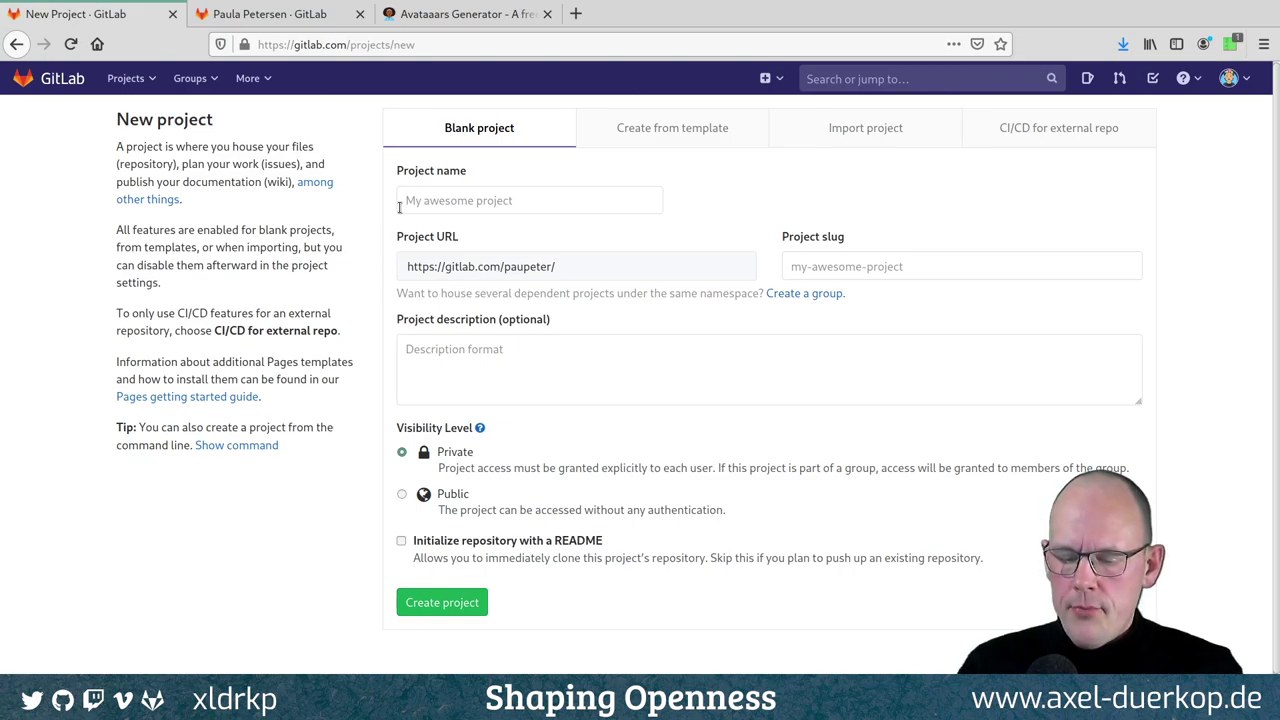
click(435, 196)
text(f)
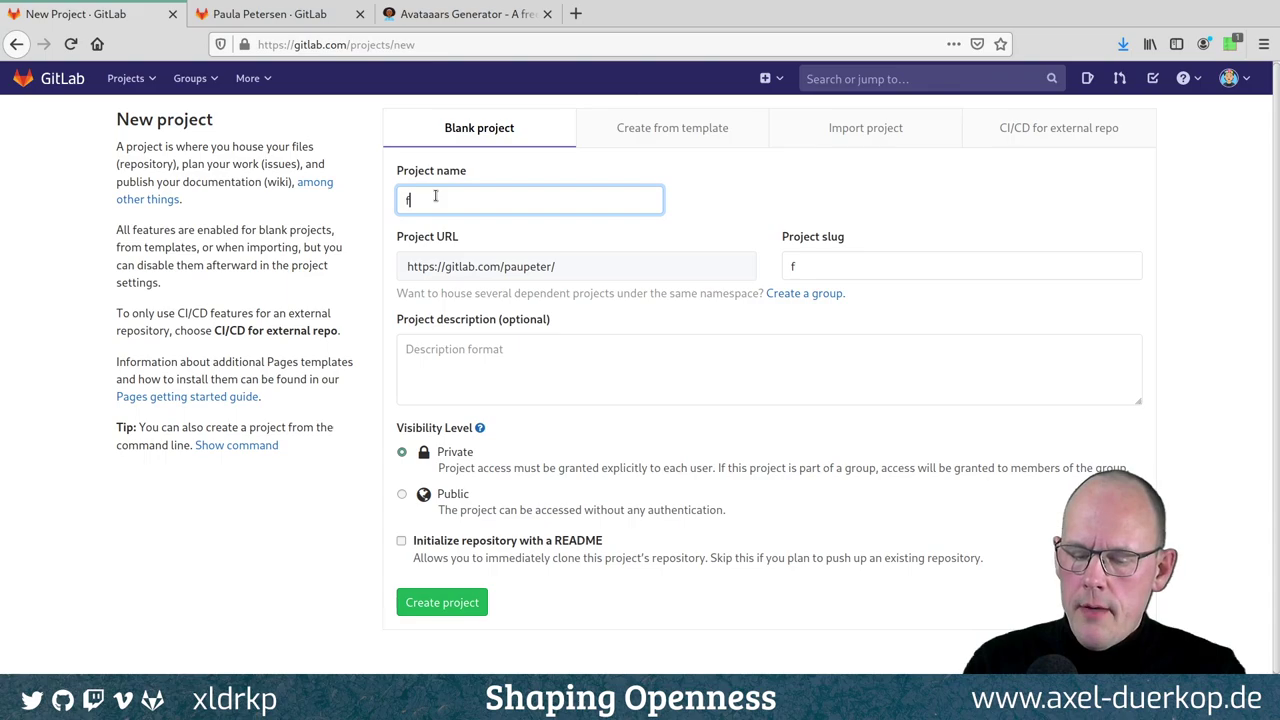
key(BackSpace)
text(report)
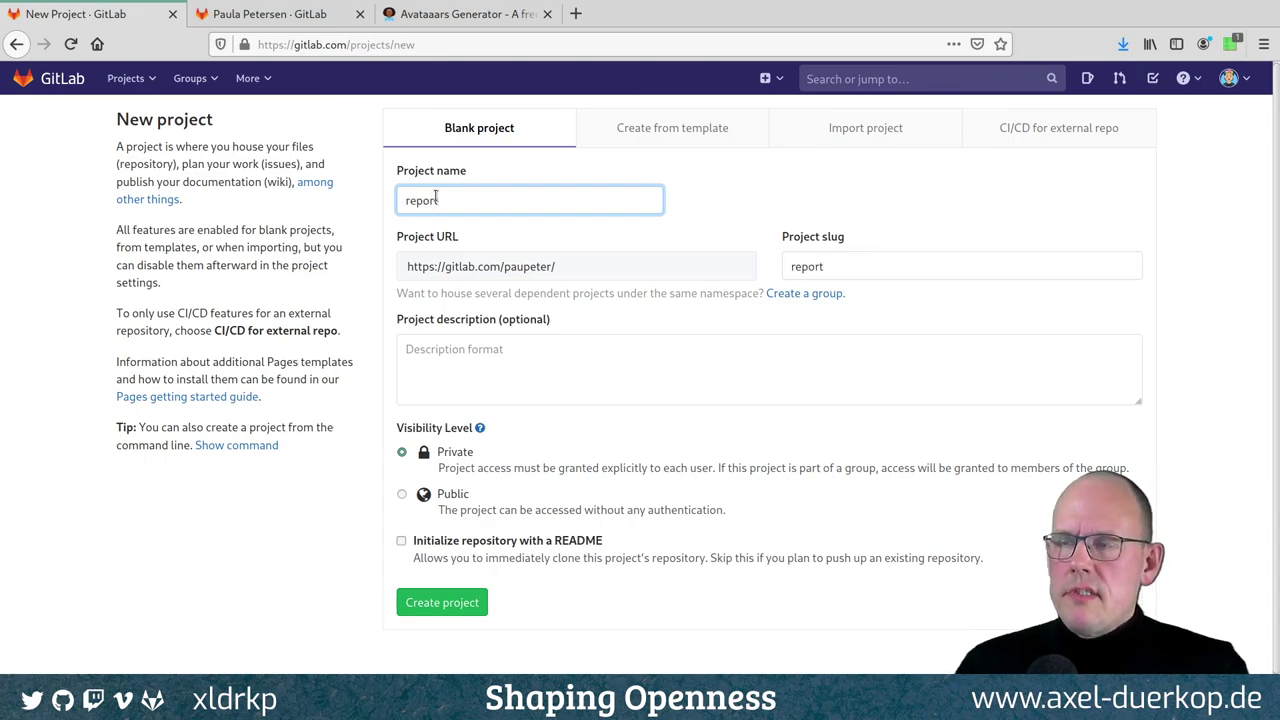
Capitalize the project name so it reads "Report".
click(443, 372)
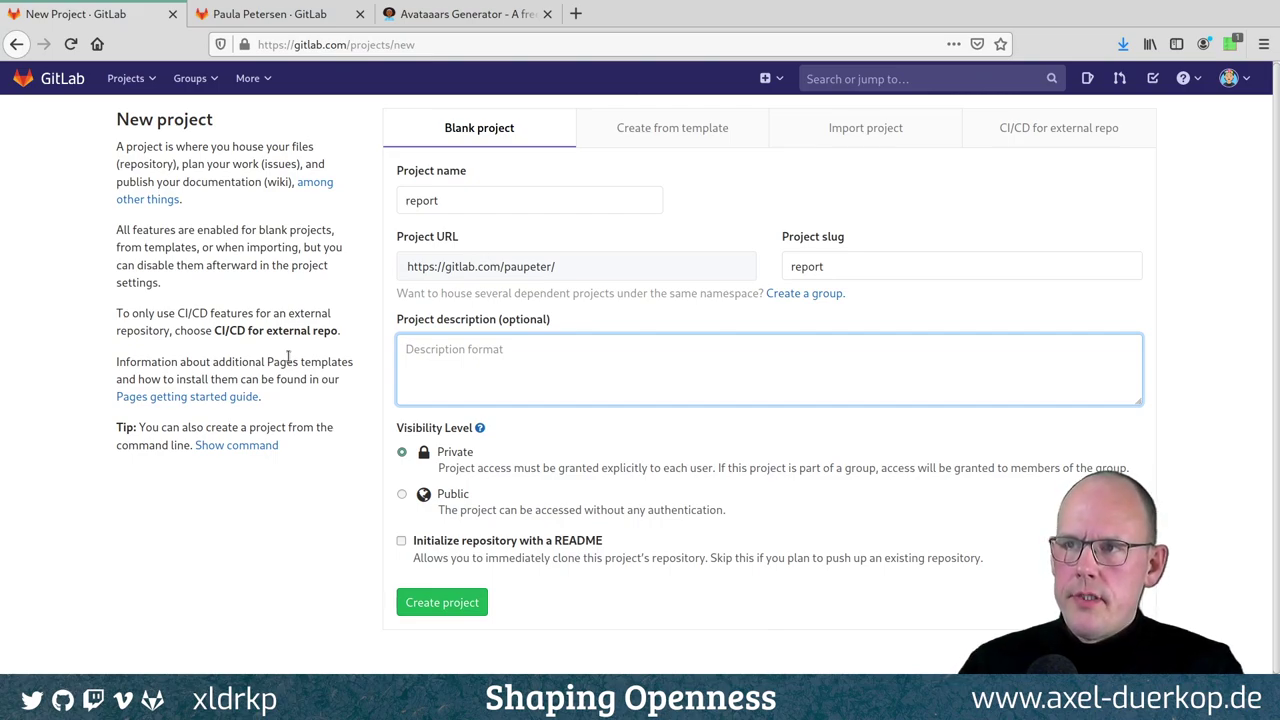
click(411, 200)
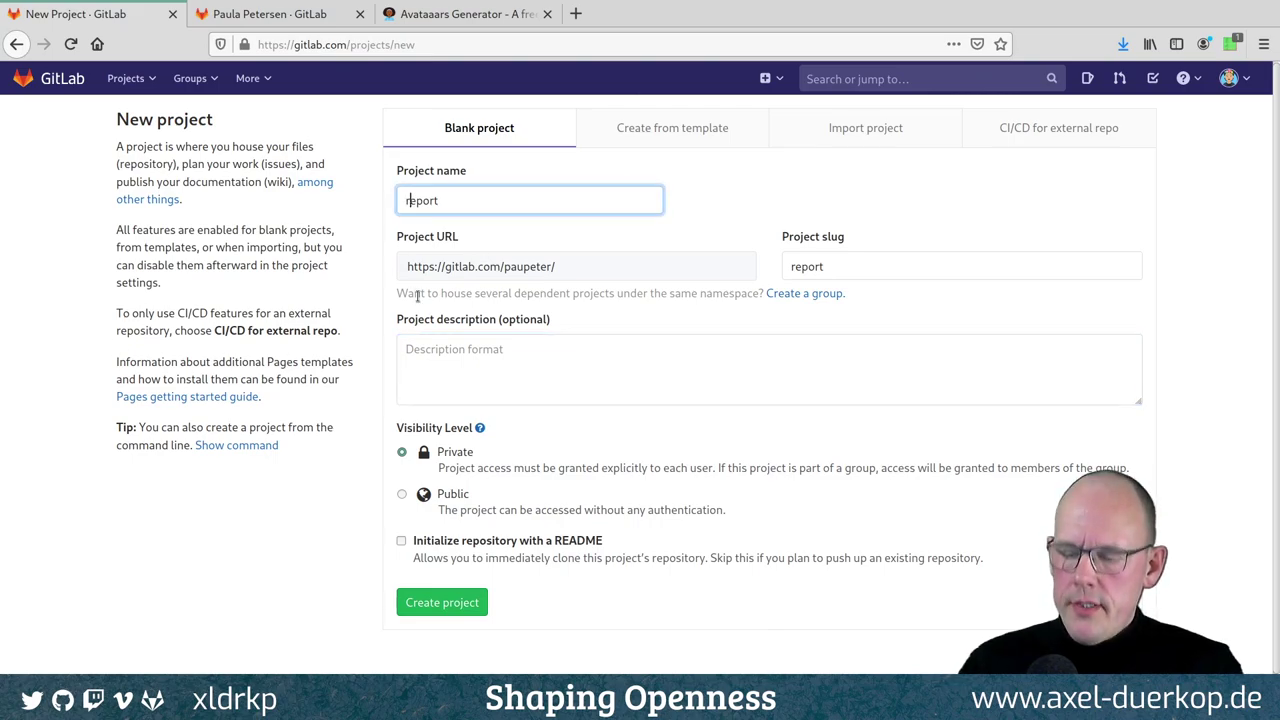
key(BackSpace)
text(R)
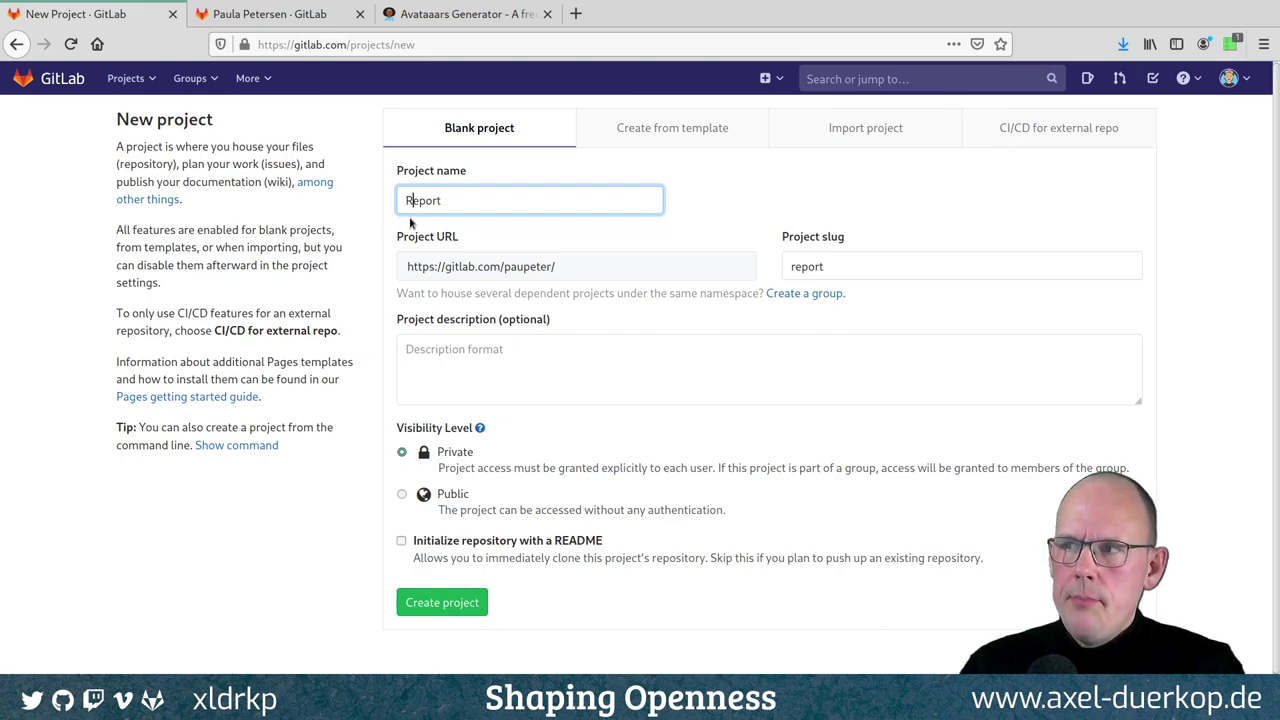
Enter "A report on animals in the neigboorhood" as the project description.
click(848, 271)
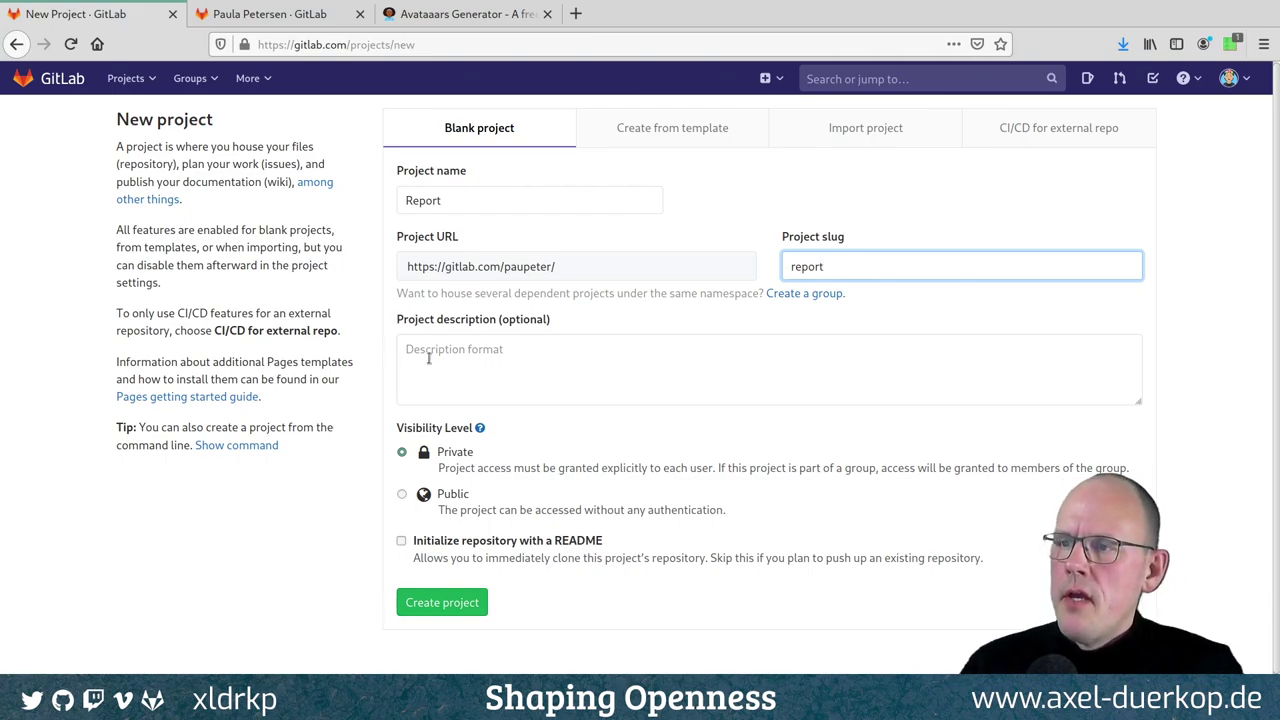
click(467, 377)
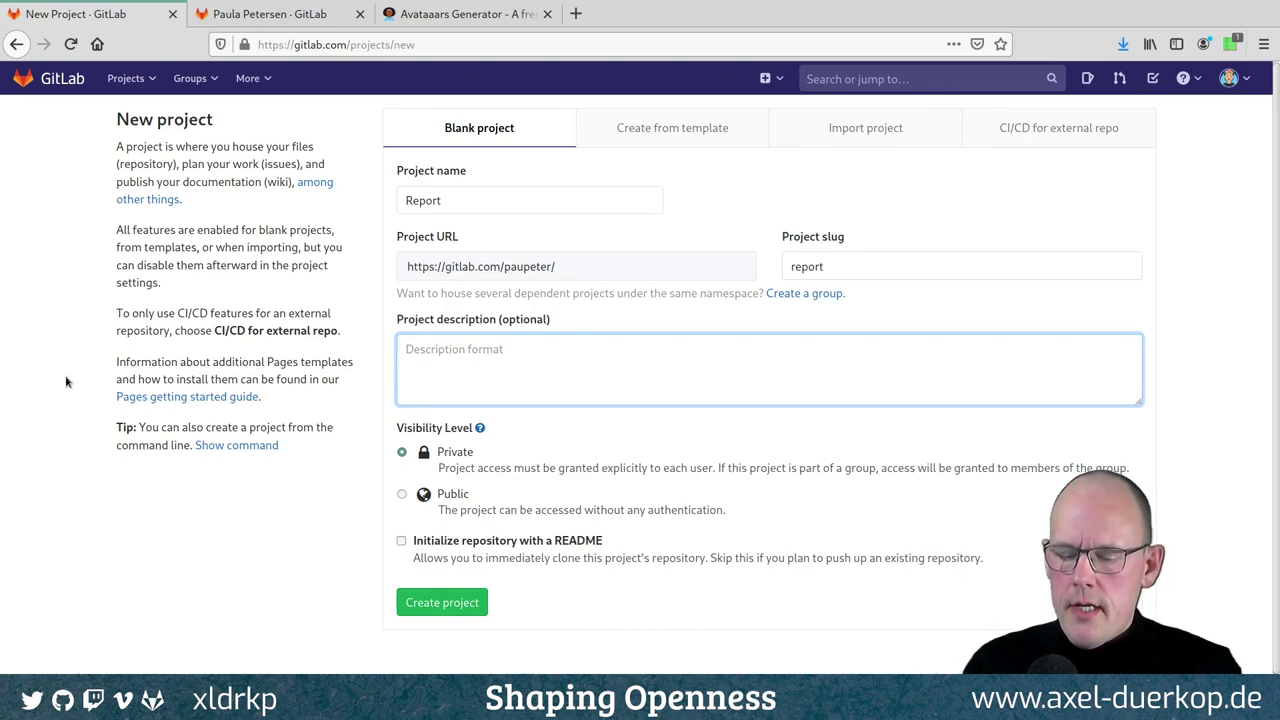
text(A report on)
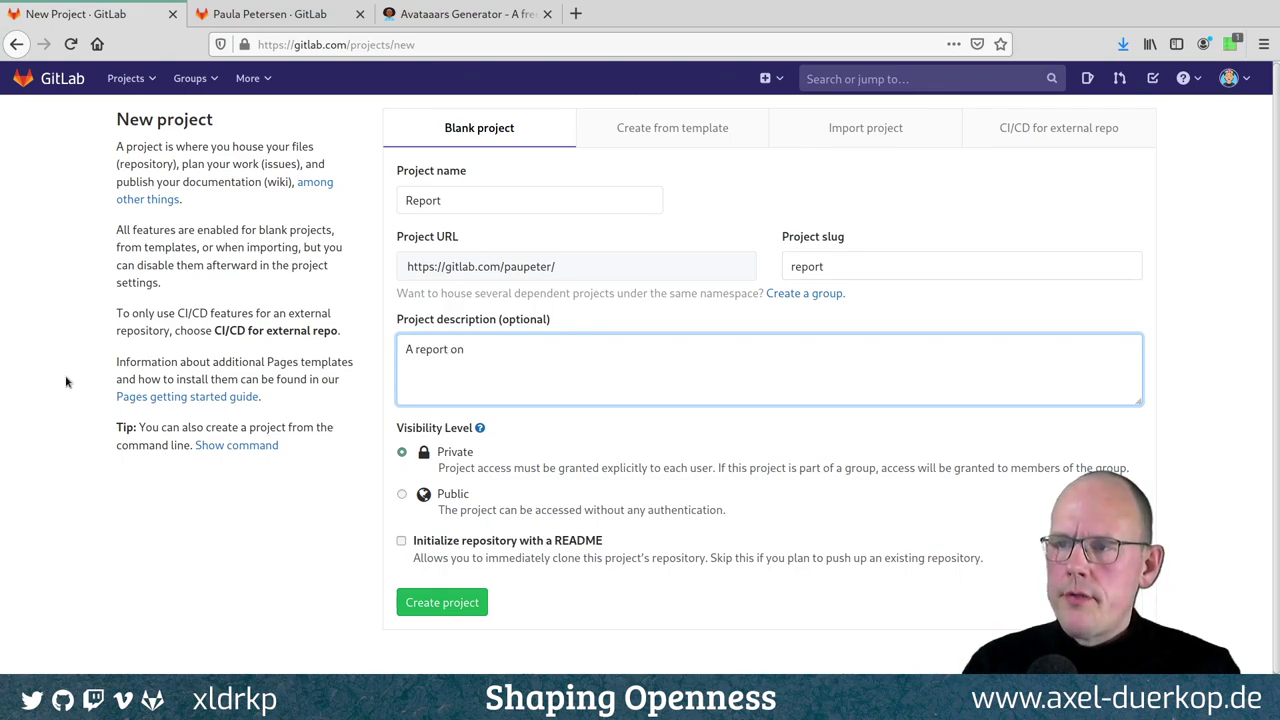
text( animals in )
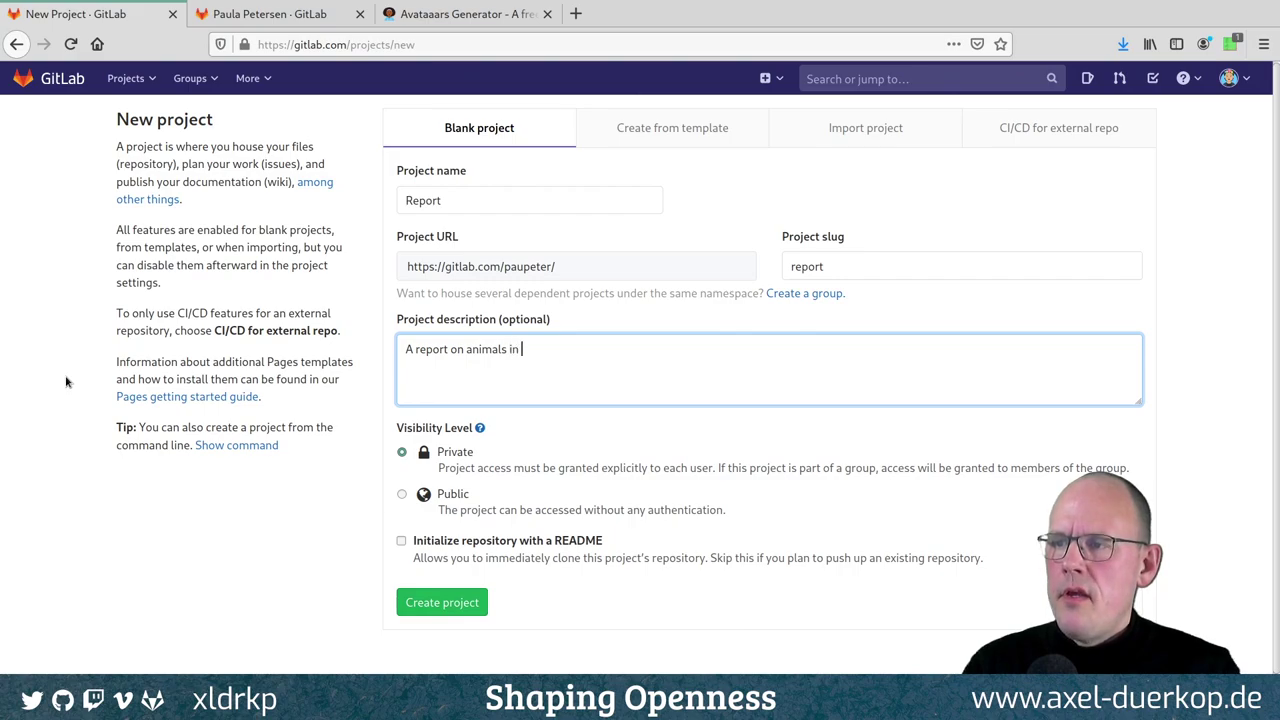
text(the)
key(BackSpace)
key(BackSpace)
text(e ne)
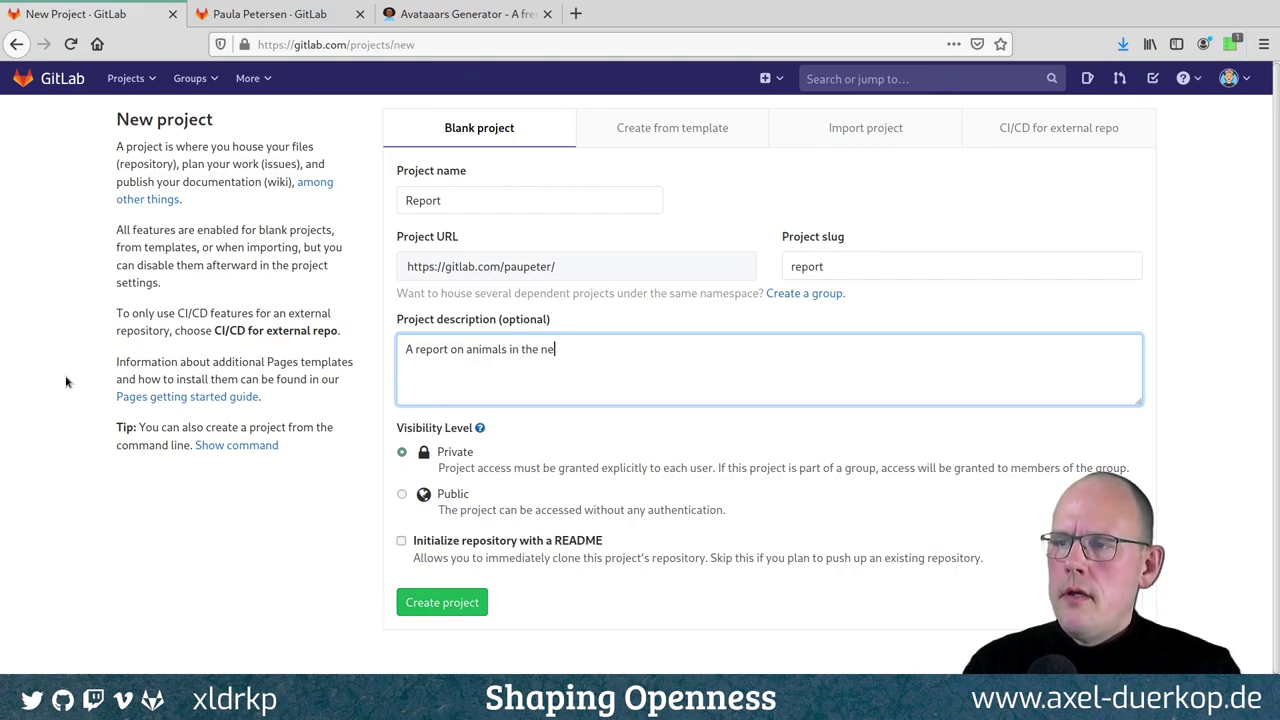
text(igboorho)
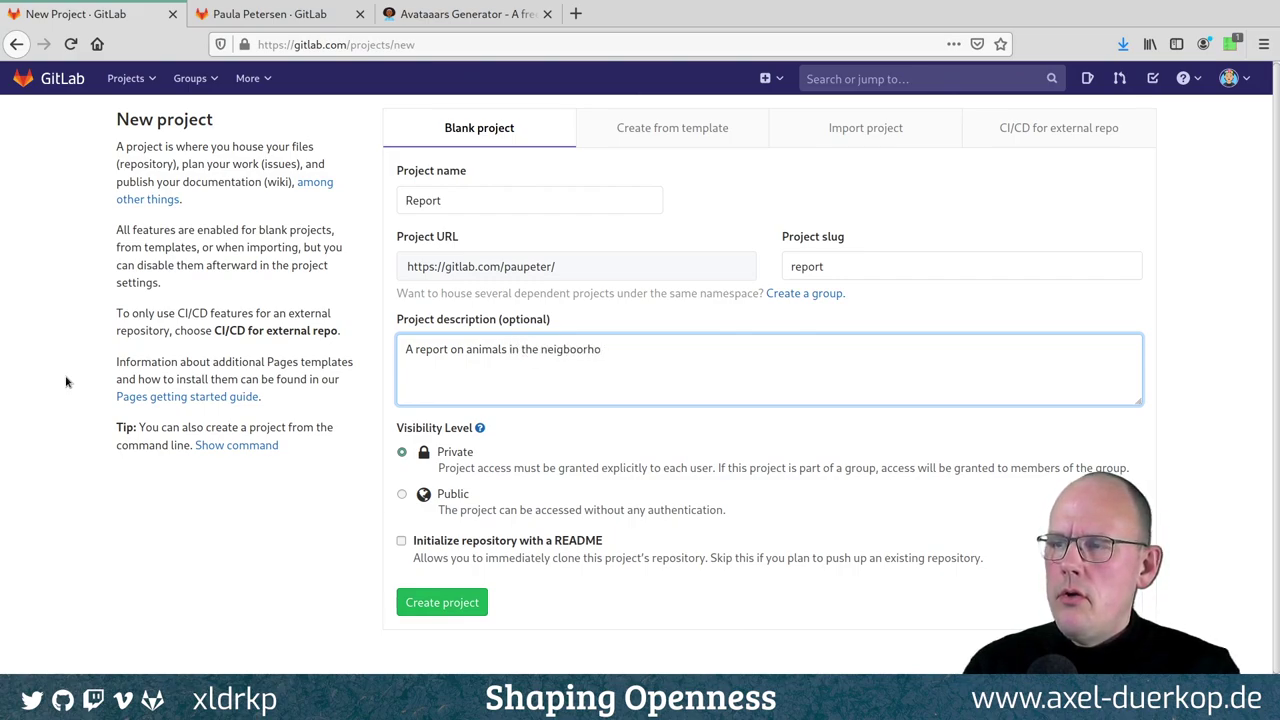
text(od)
Correct the spelling of the last word in the project description to "neighbourhood".
key(Left)
key(Left)
key(Left)
key(Left)
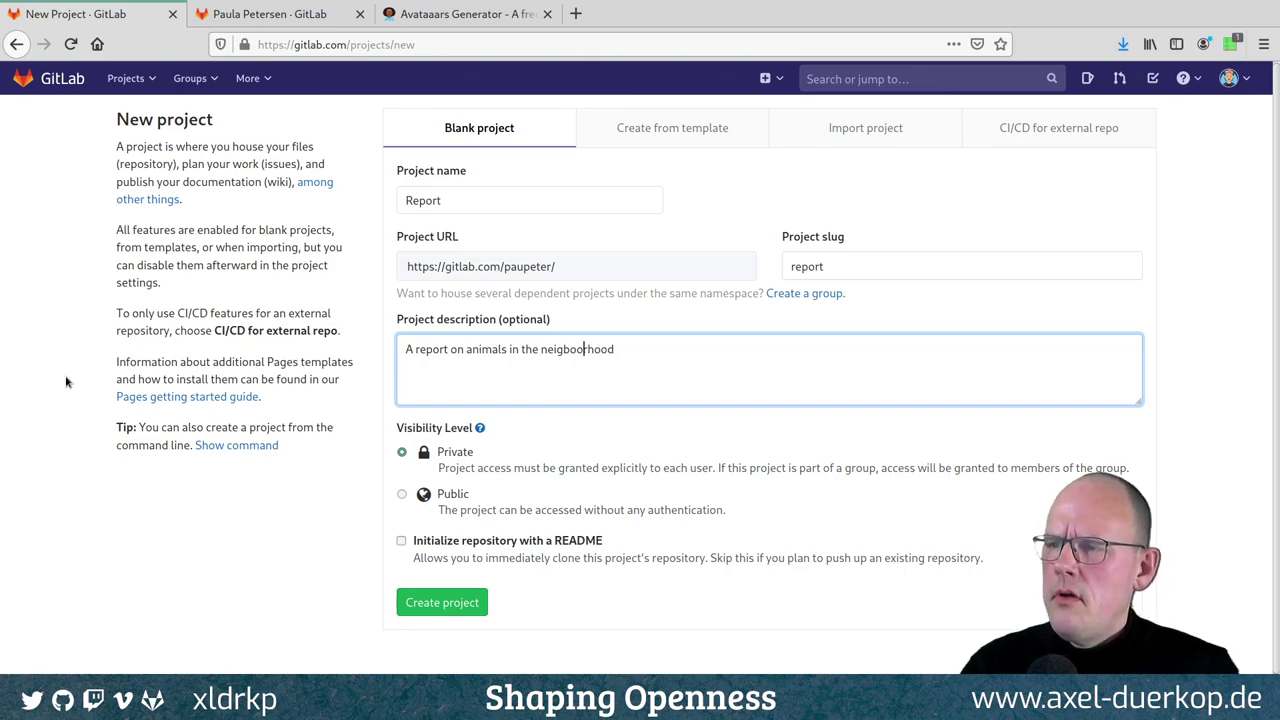
key(BackSpace)
text(u)
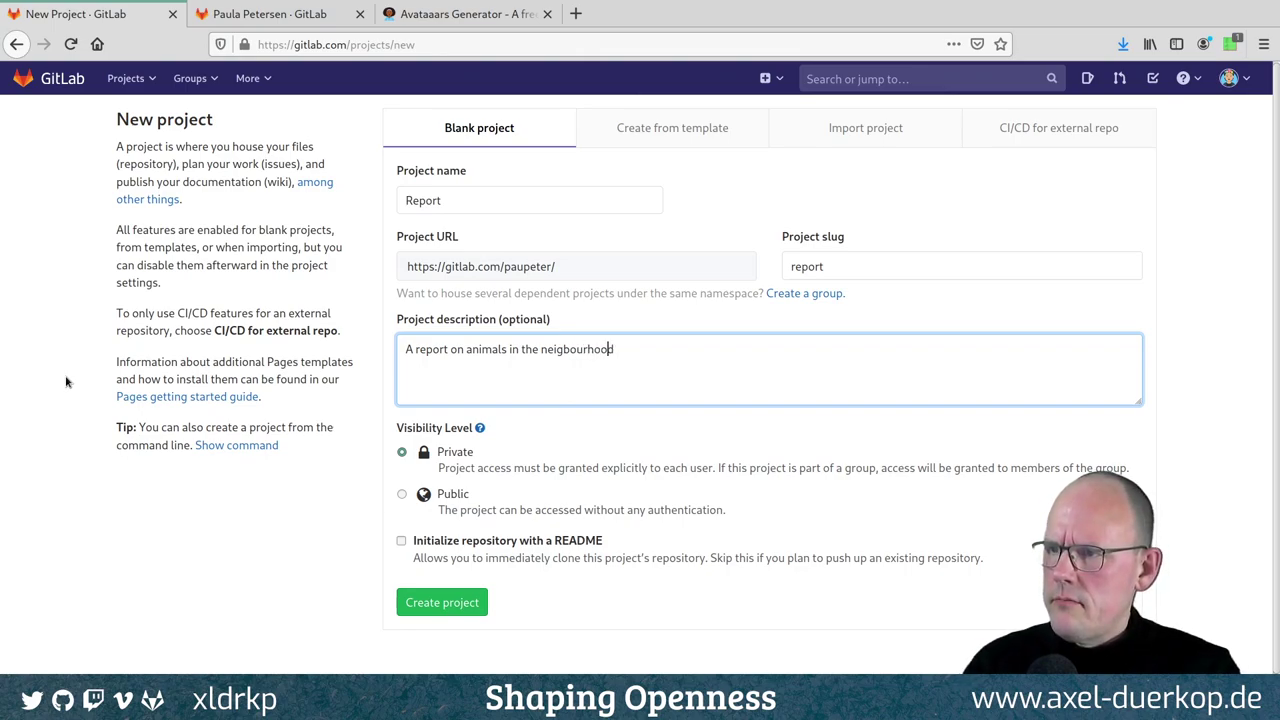
key(Left)
key(Left)
key(Left)
key(Left)
key(Left)
text(h)
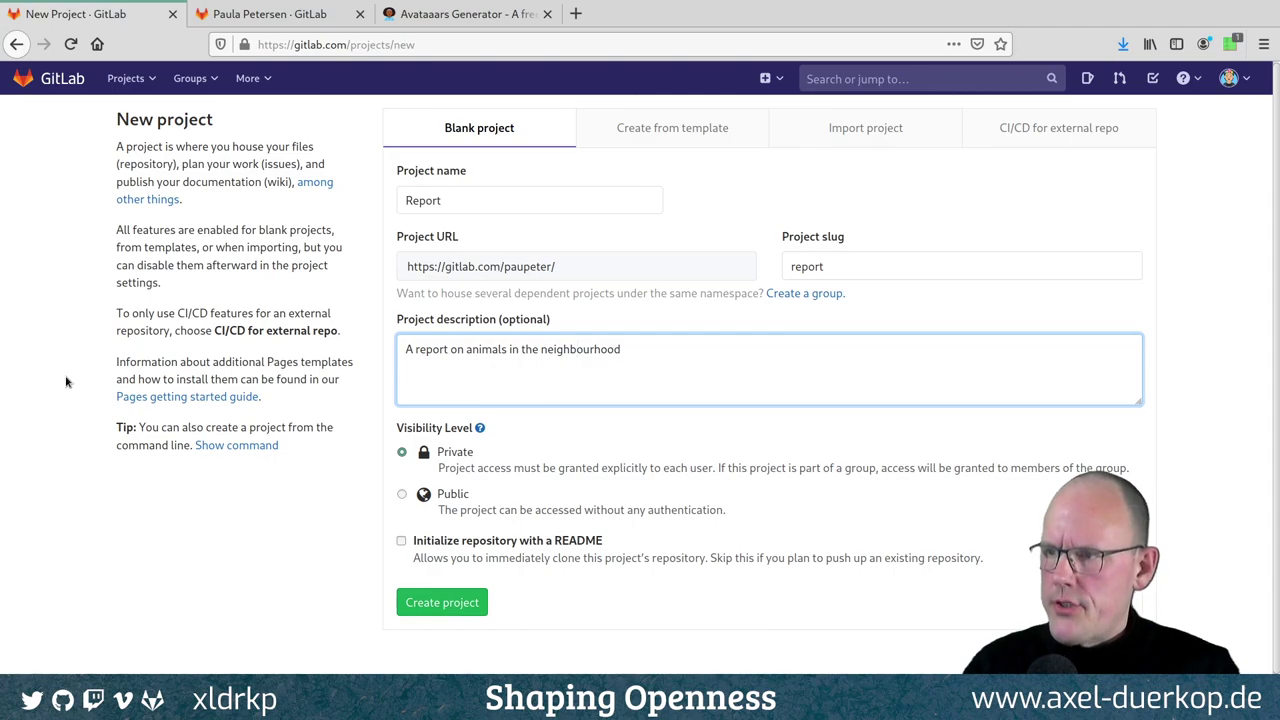
Change the last word of the project description to the American spelling "neighborhood".
key(End)
key(Return)
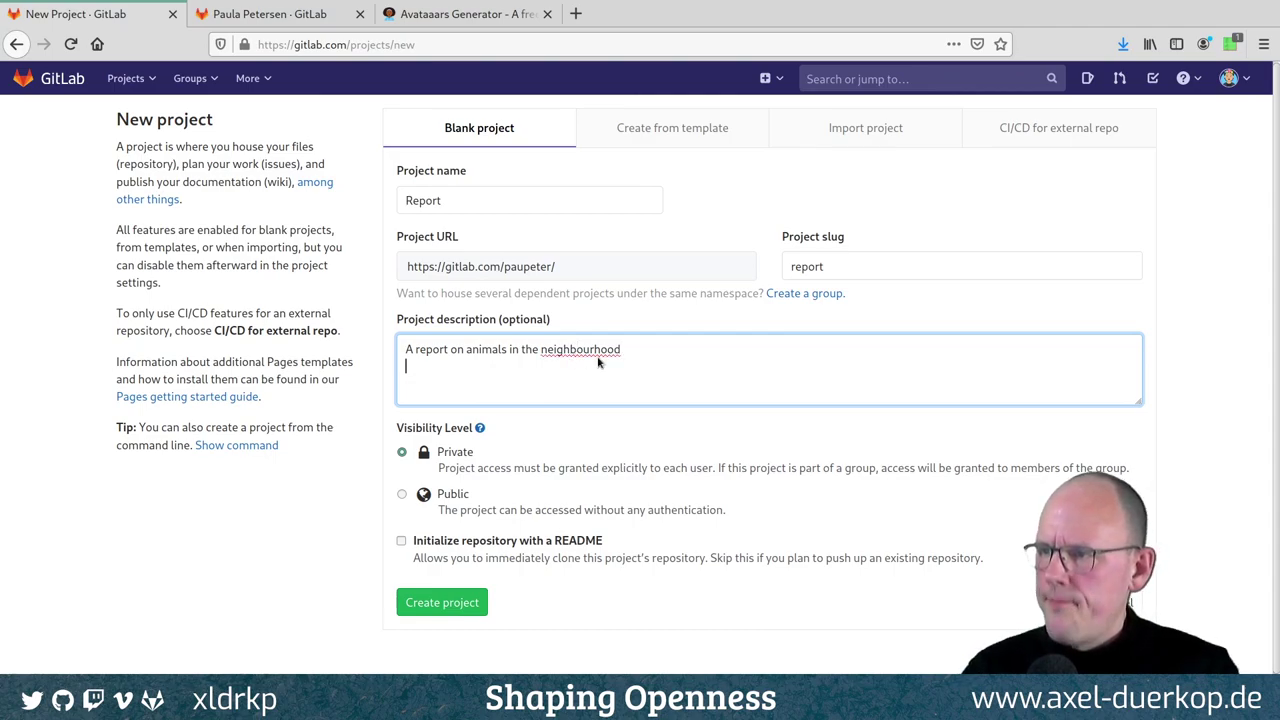
key(BackSpace)
key(Left)
key(Left)
key(Left)
key(Left)
key(BackSpace)
key(End)
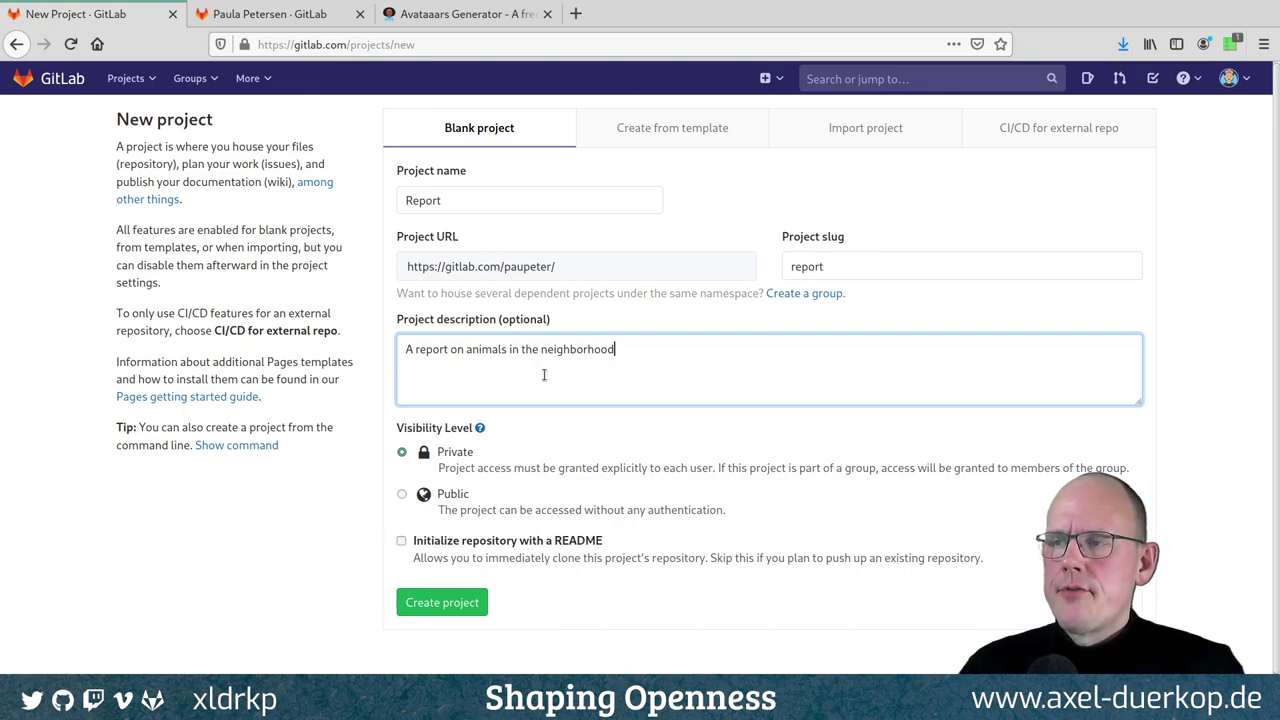
Start a web address after the description text, then open mozilla.github.io in a new browser tab and copy its address.
text(h)
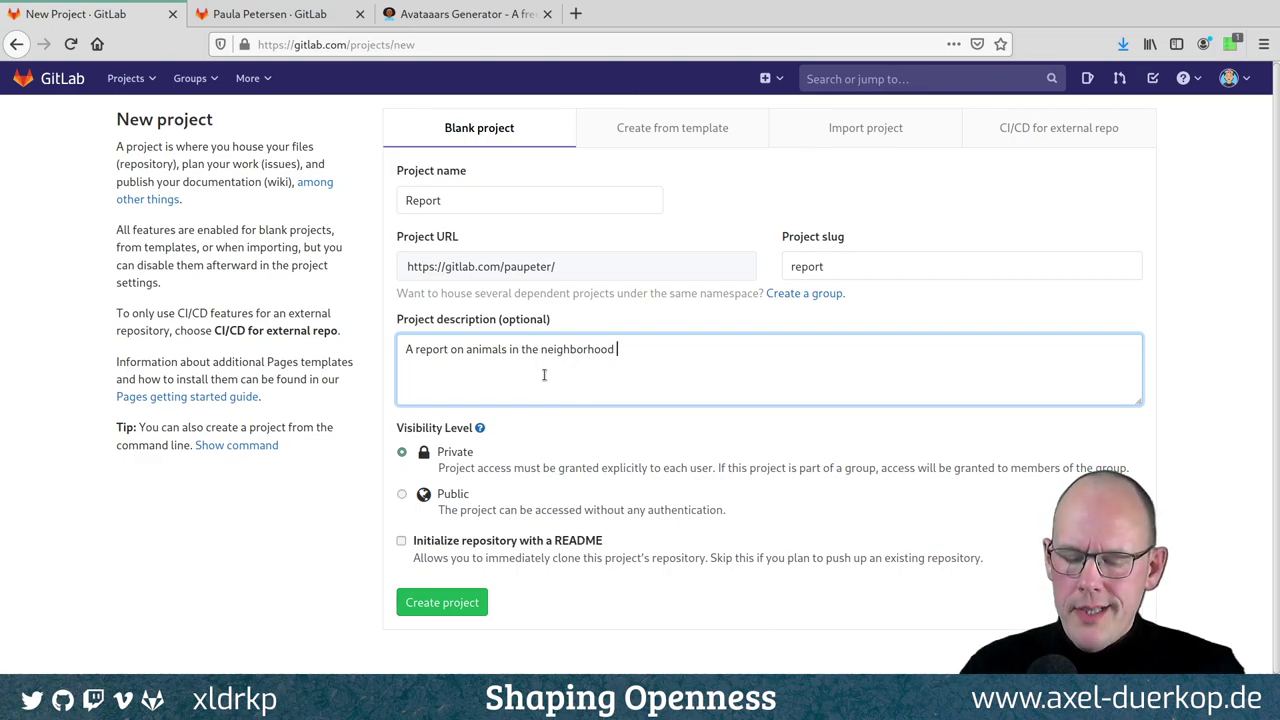
text(ttp)
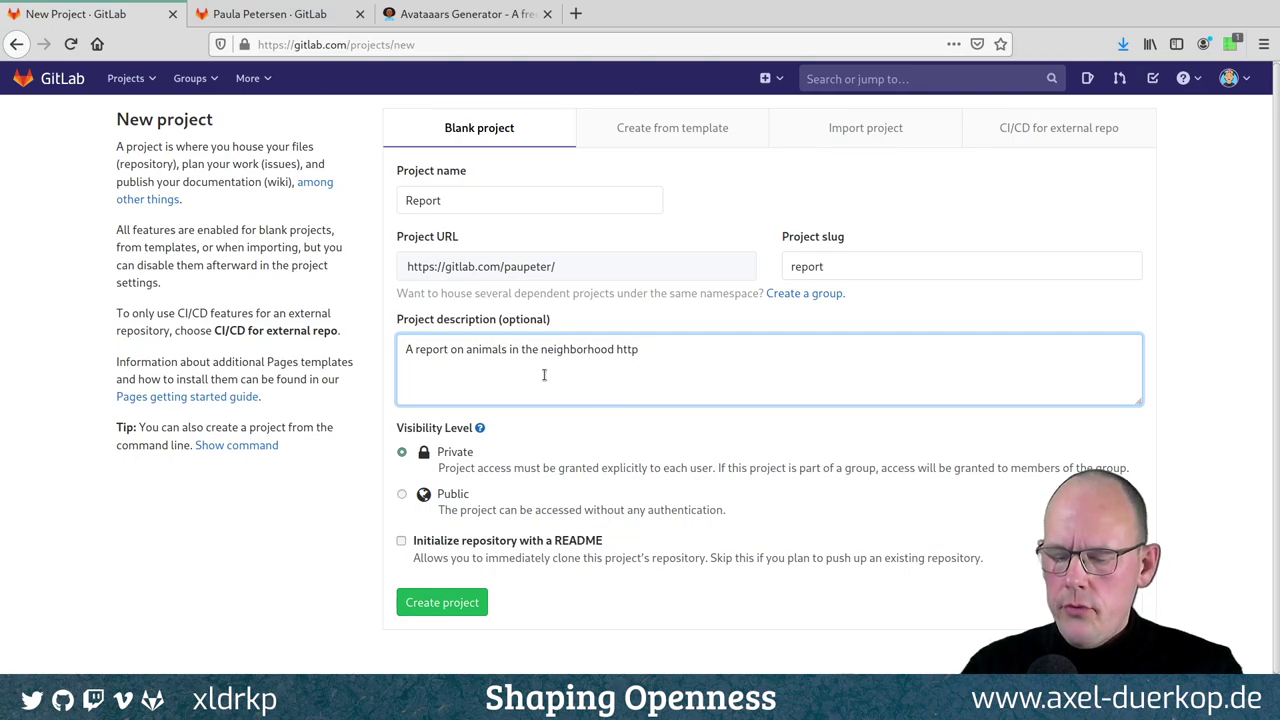
key(ctrl+t)
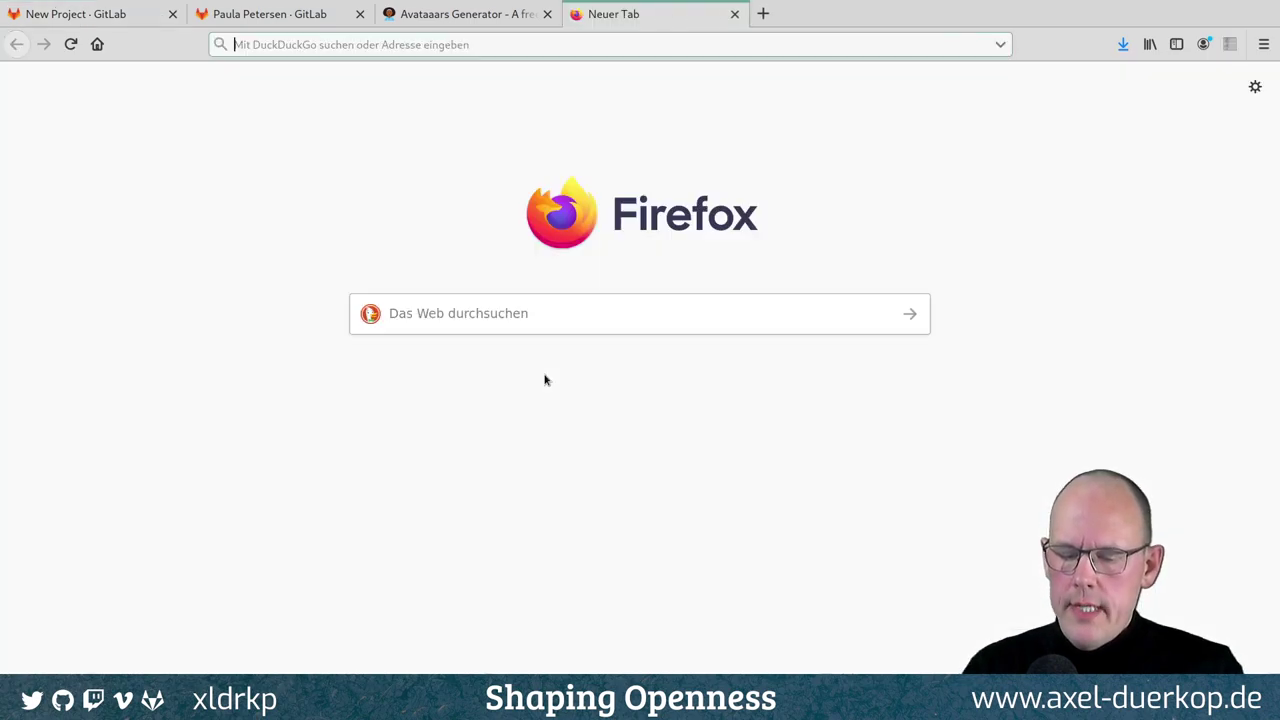
text(mozilla.github.io)
key(Return)
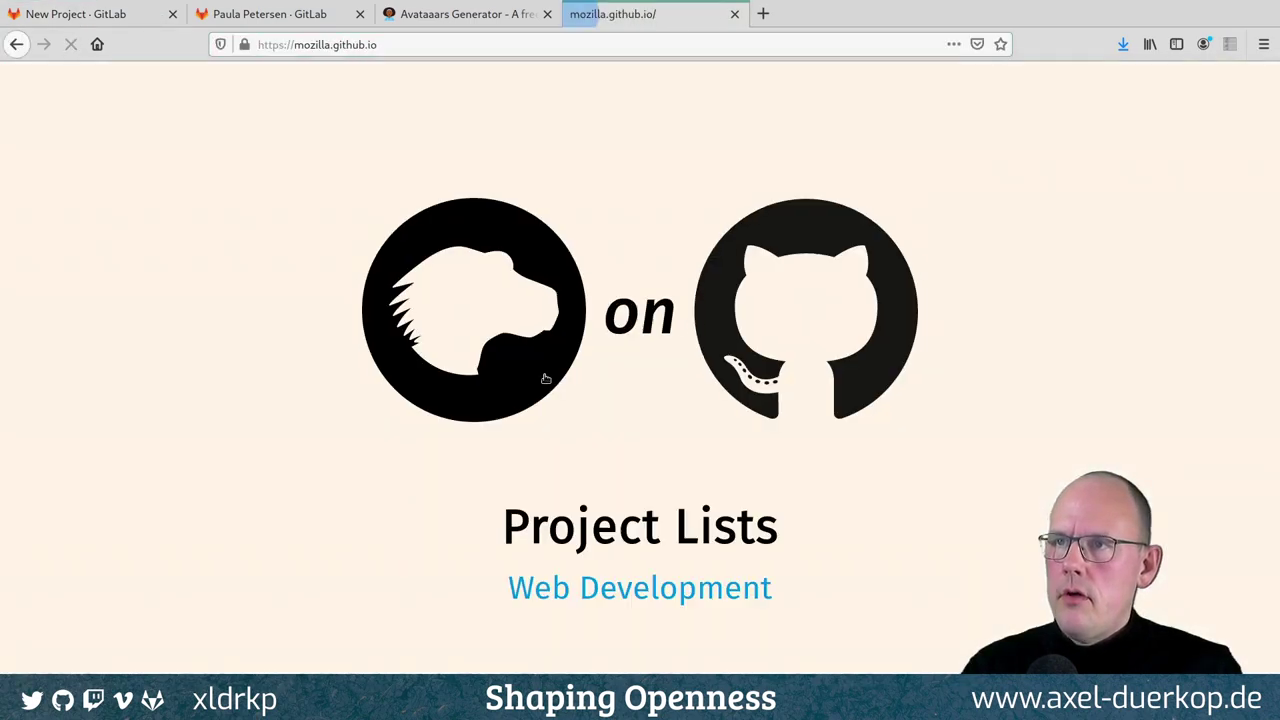
key(ctrl+l)
key(ctrl+c)
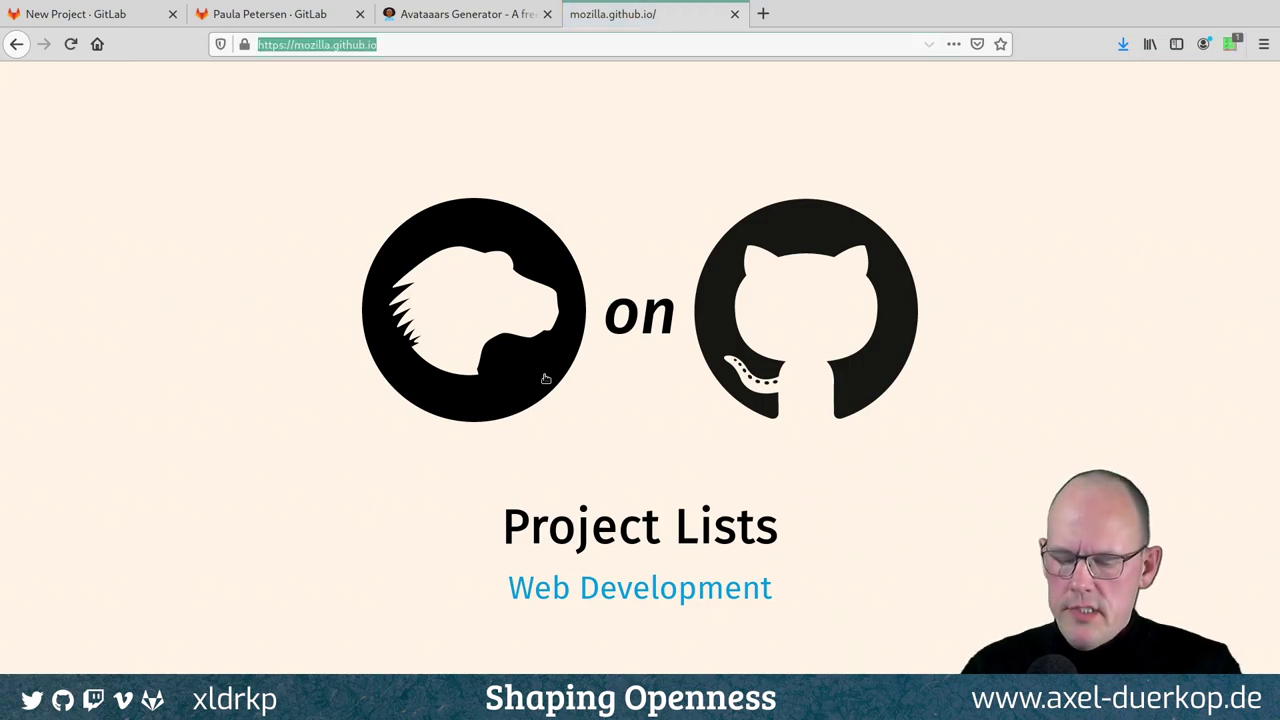
key(ctrl+1)
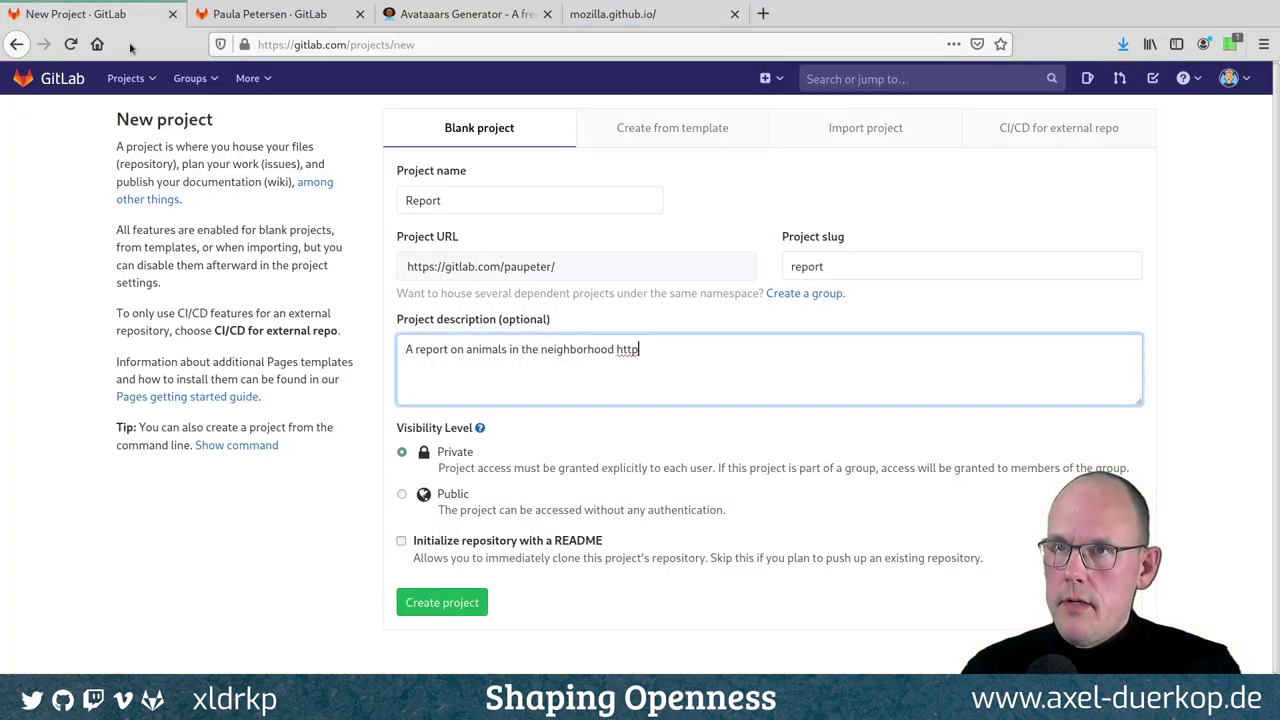
key(BackSpace)
key(BackSpace)
key(BackSpace)
key(BackSpace)
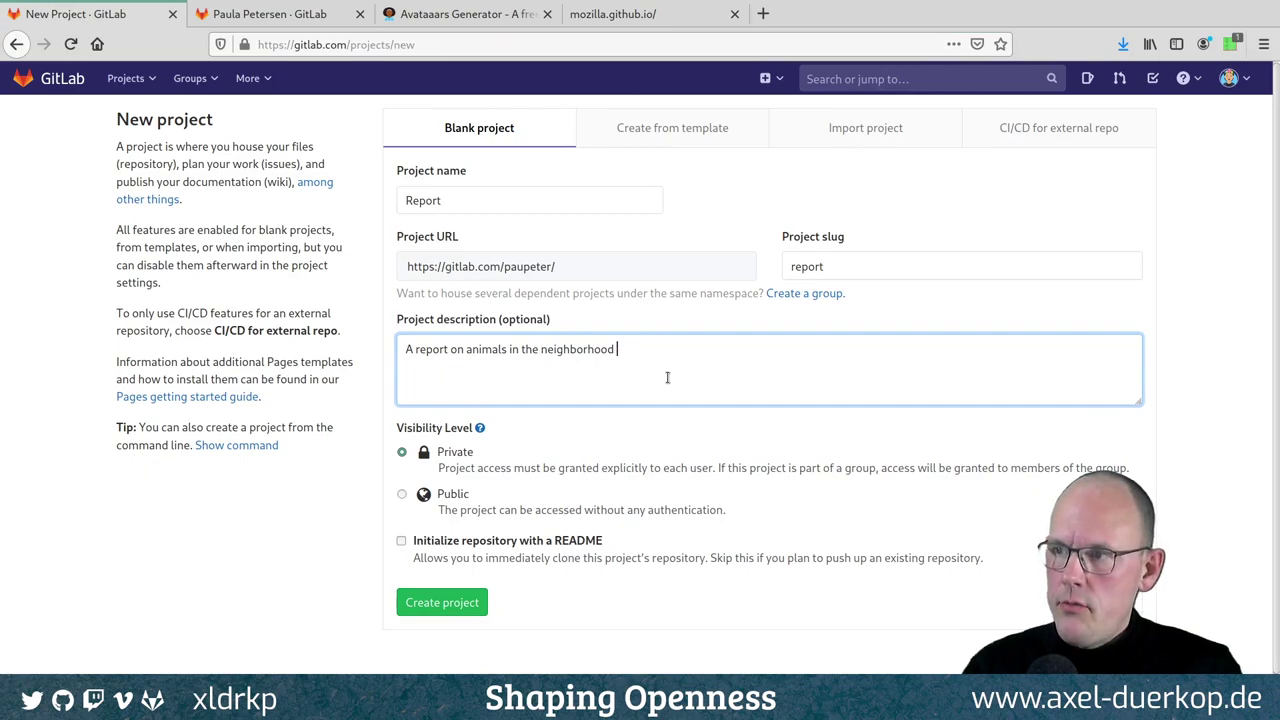
key(ctrl+v)
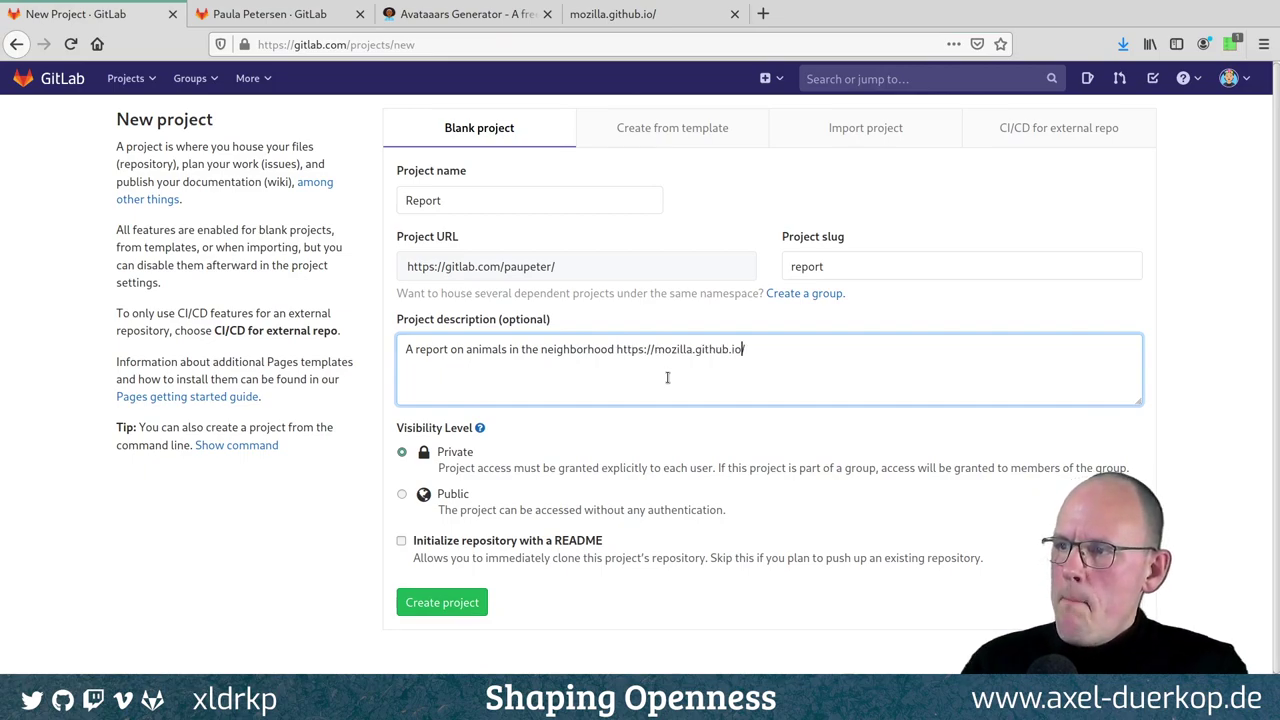
Insert a period after "neighborhood" in the project description, ahead of the web address.
click(667, 377)
key(Left)
key(Left)
key(Left)
key(Left)
key(Left)
key(Left)
key(Left)
key(Left)
key(Left)
key(Left)
key(Left)
text(.)
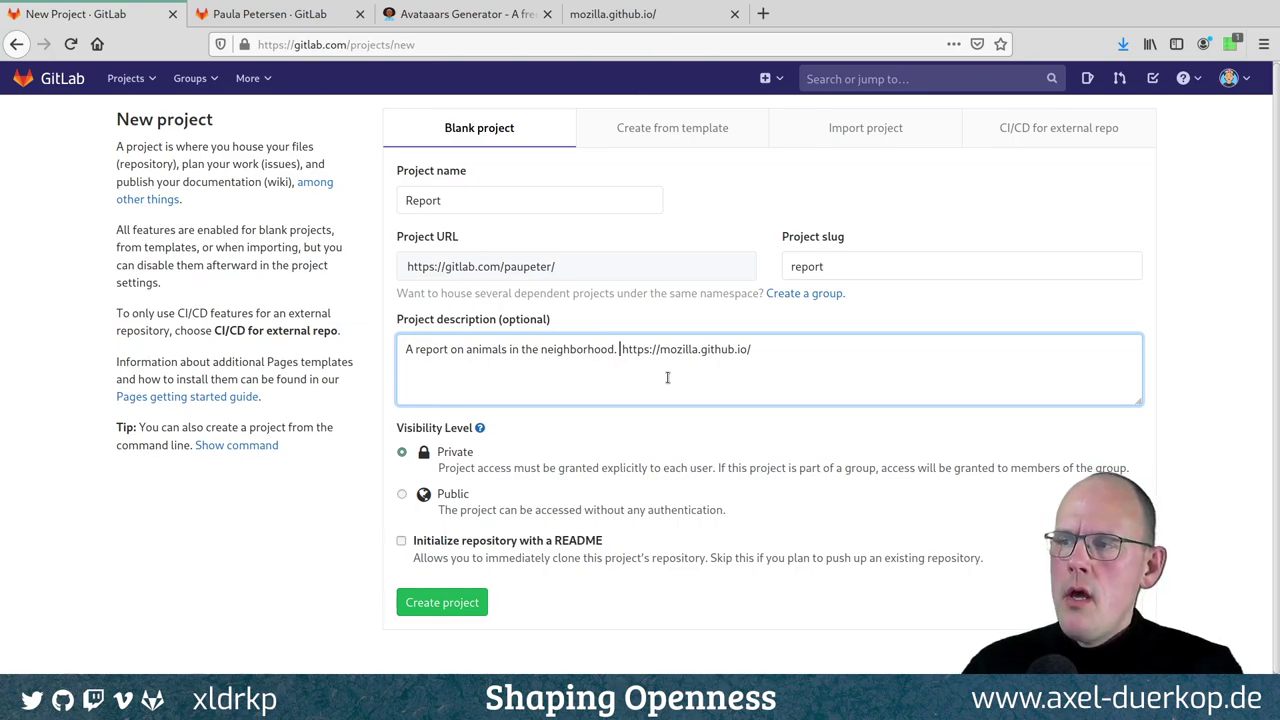
Add "Have a look at the" before the address and wrap the address as a Markdown link with the text "project page".
text(Have)
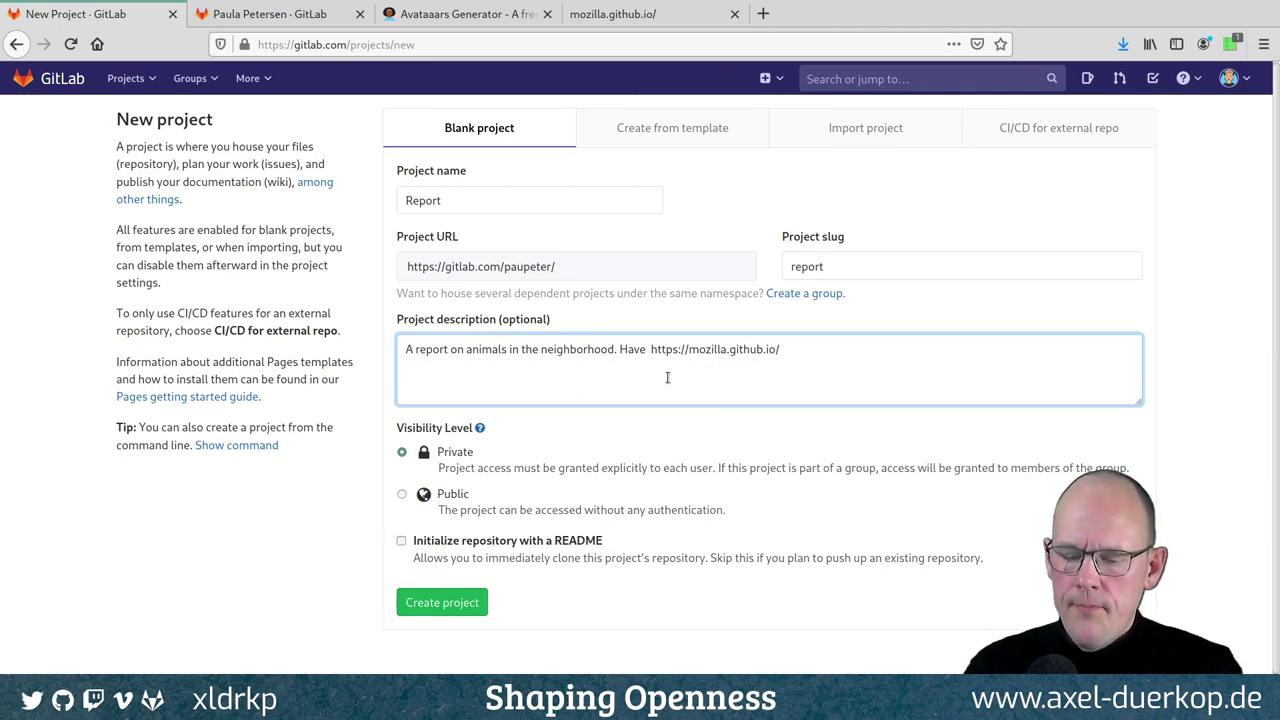
text(a look at )
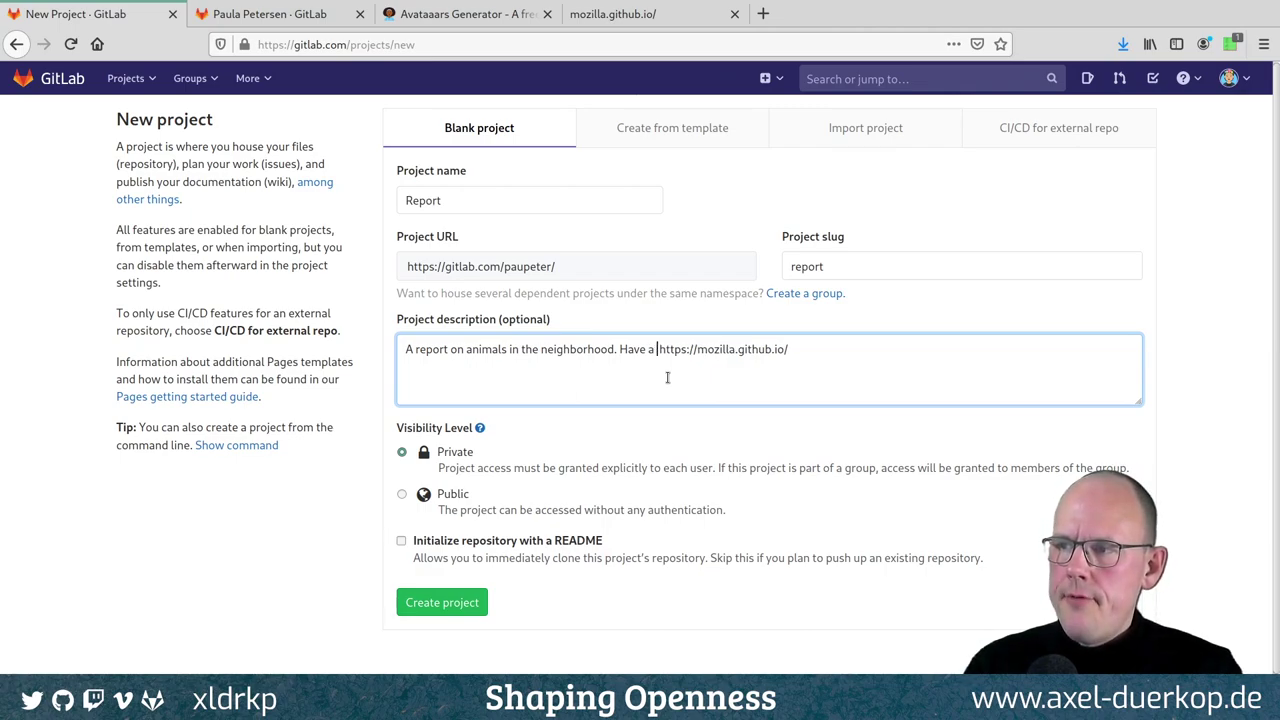
text(the )
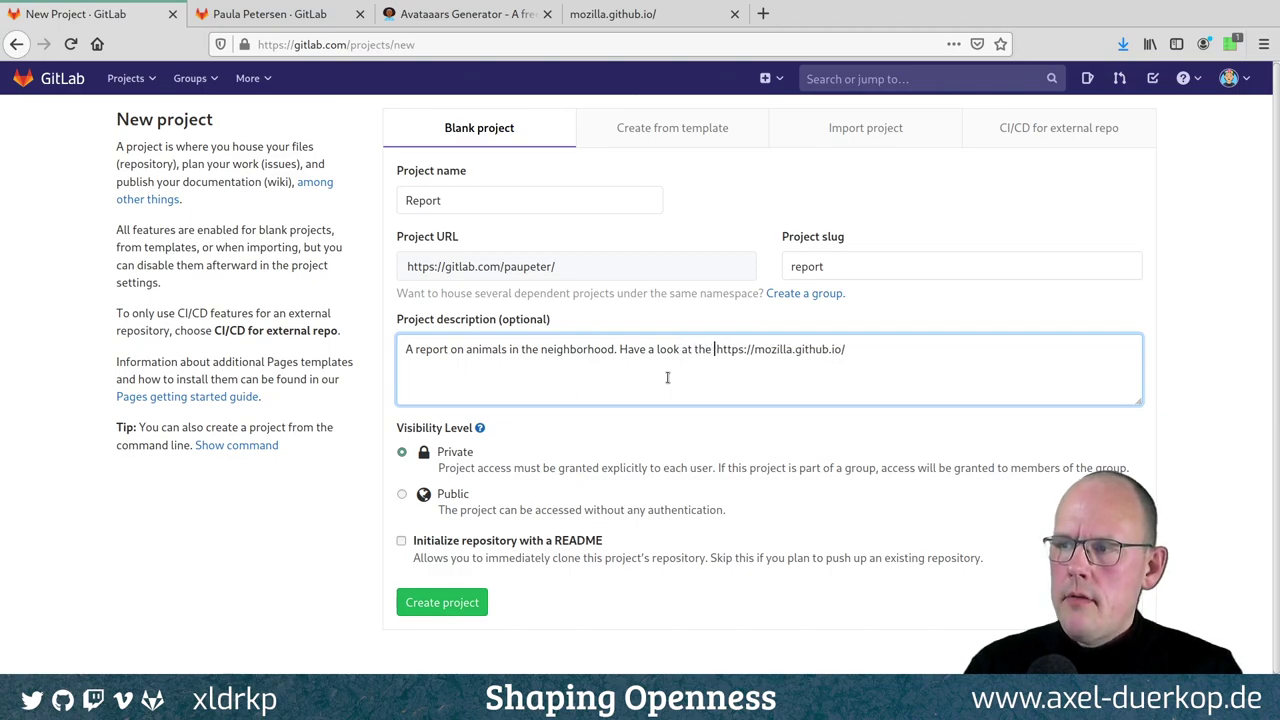
text([pro)
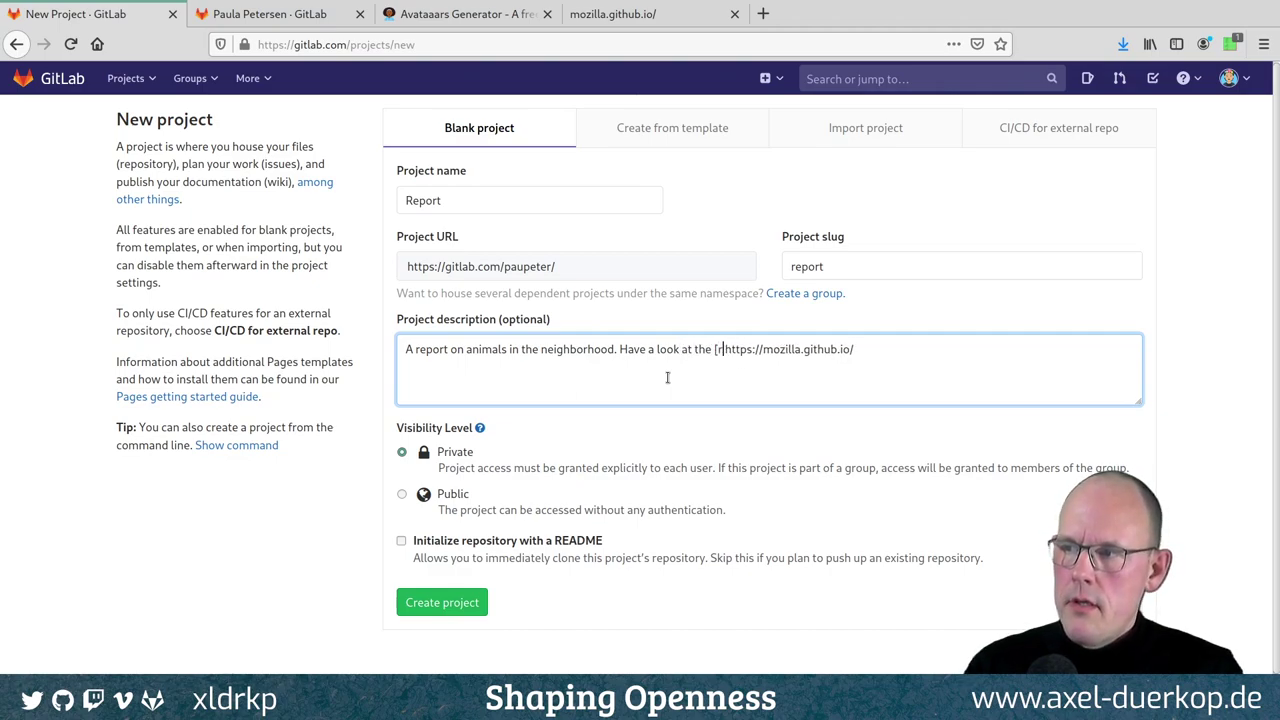
text(ject page)
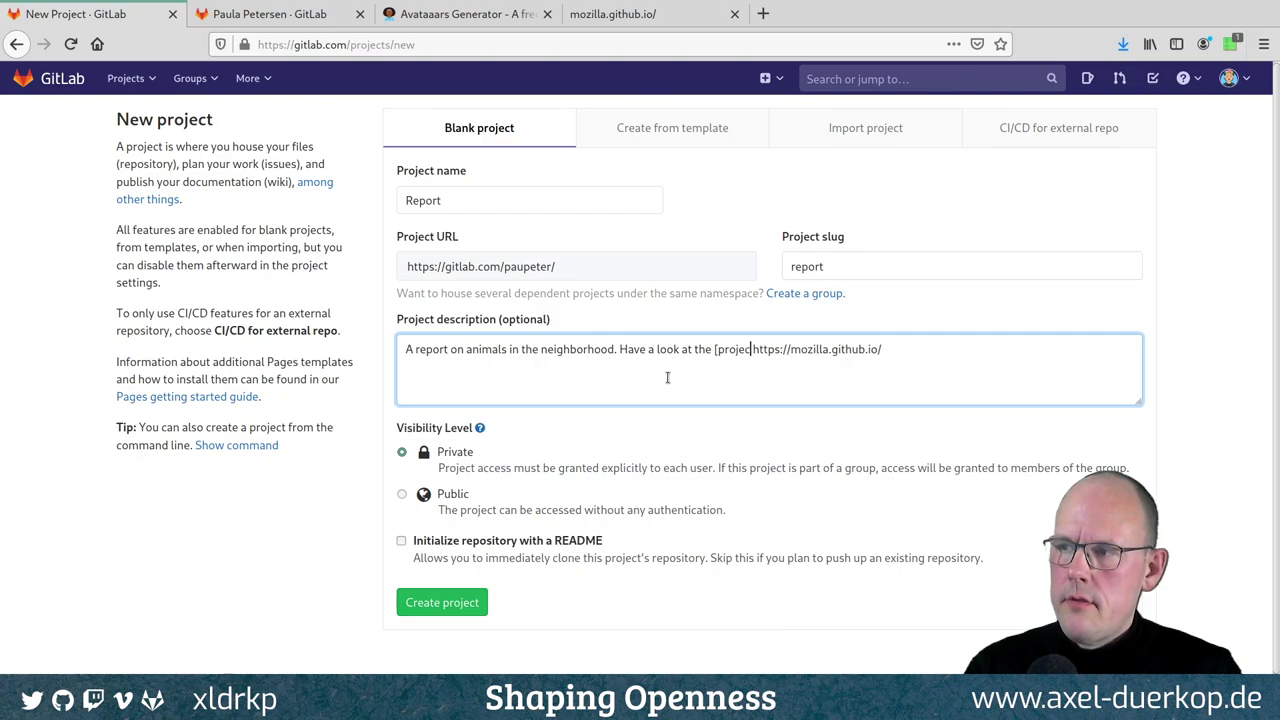
text(()
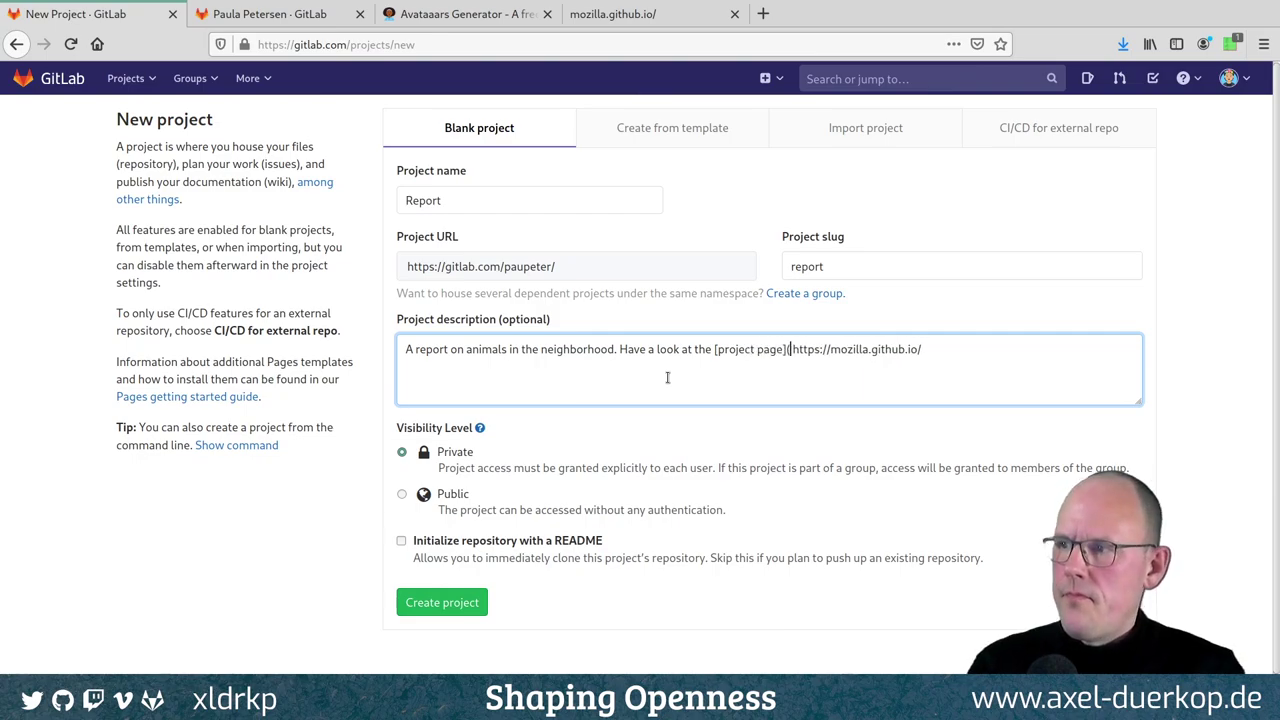
key(End)
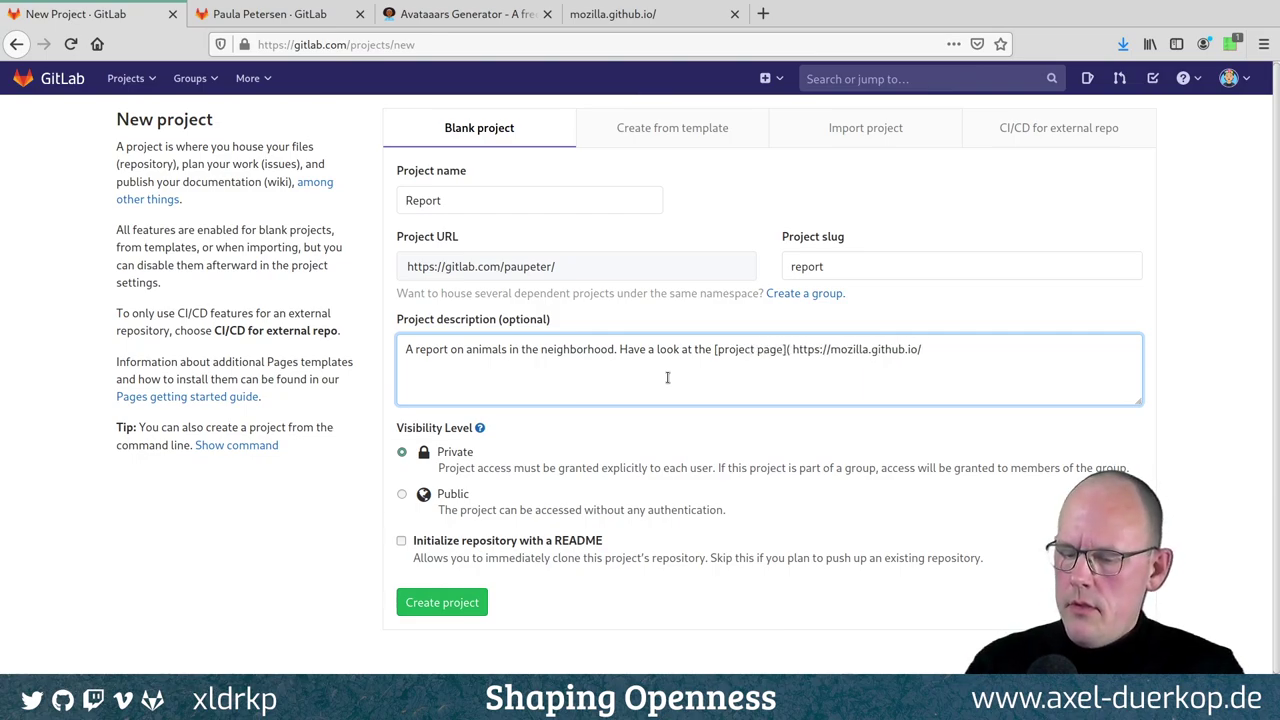
text())
Remove the extra space before the address inside the Markdown link and end the description with "for more information.".
key(Left)
key(Left)
key(Left)
key(Left)
key(Left)
key(Left)
key(Left)
key(Left)
key(Left)
key(Left)
key(Left)
key(Left)
key(Left)
key(Left)
key(Left)
key(Left)
key(Left)
key(Left)
key(Left)
key(Left)
key(Left)
key(Left)
key(Left)
key(Left)
key(Left)
key(Left)
key(Left)
key(BackSpace)
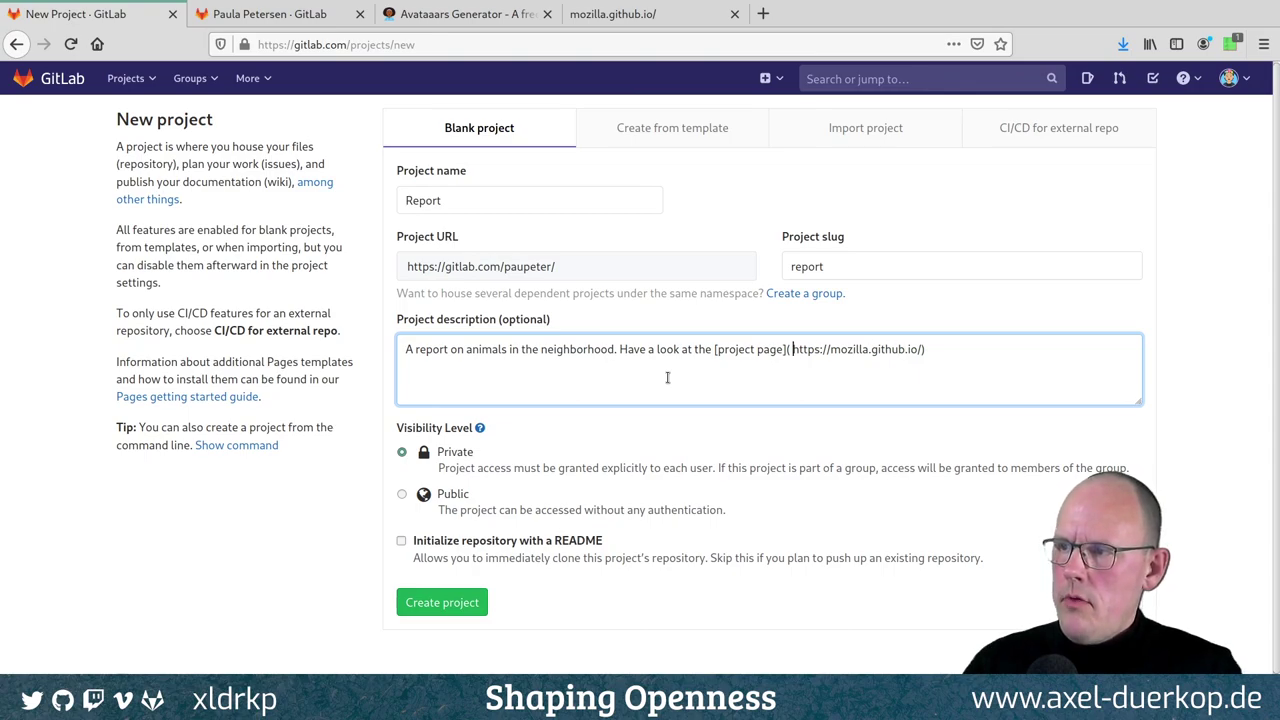
key(BackSpace)
text(for )
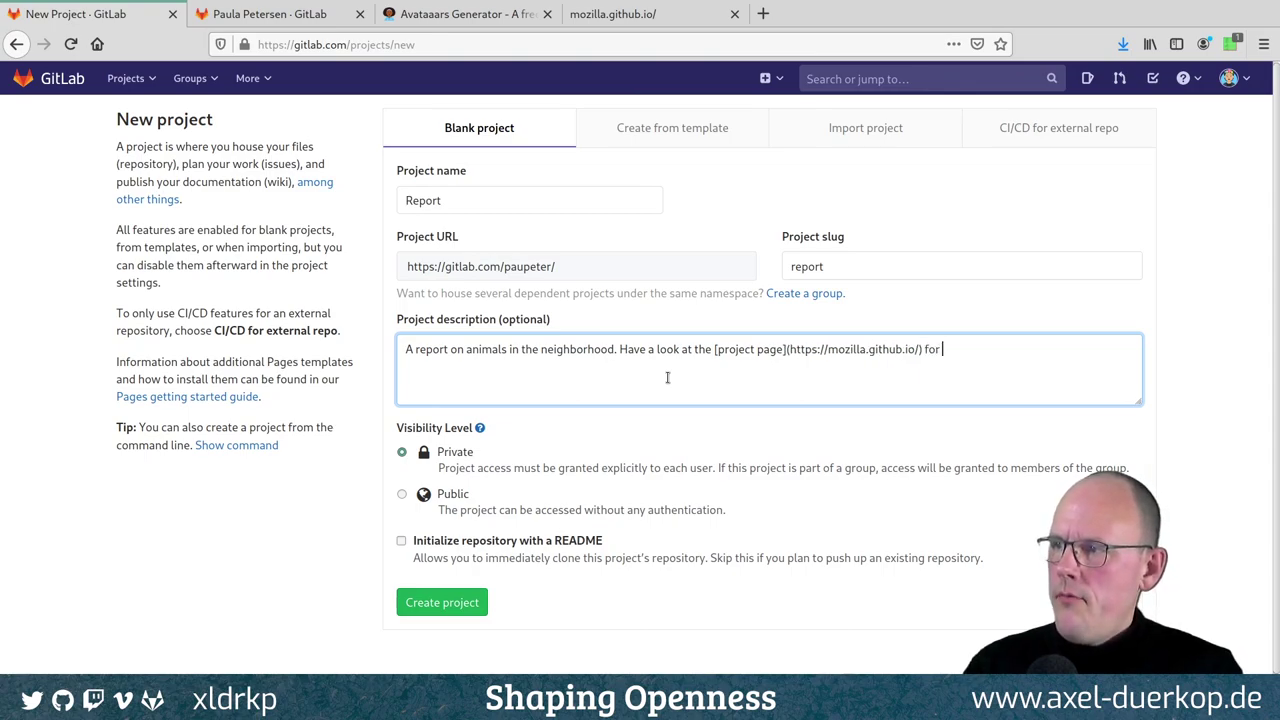
text(more information.)
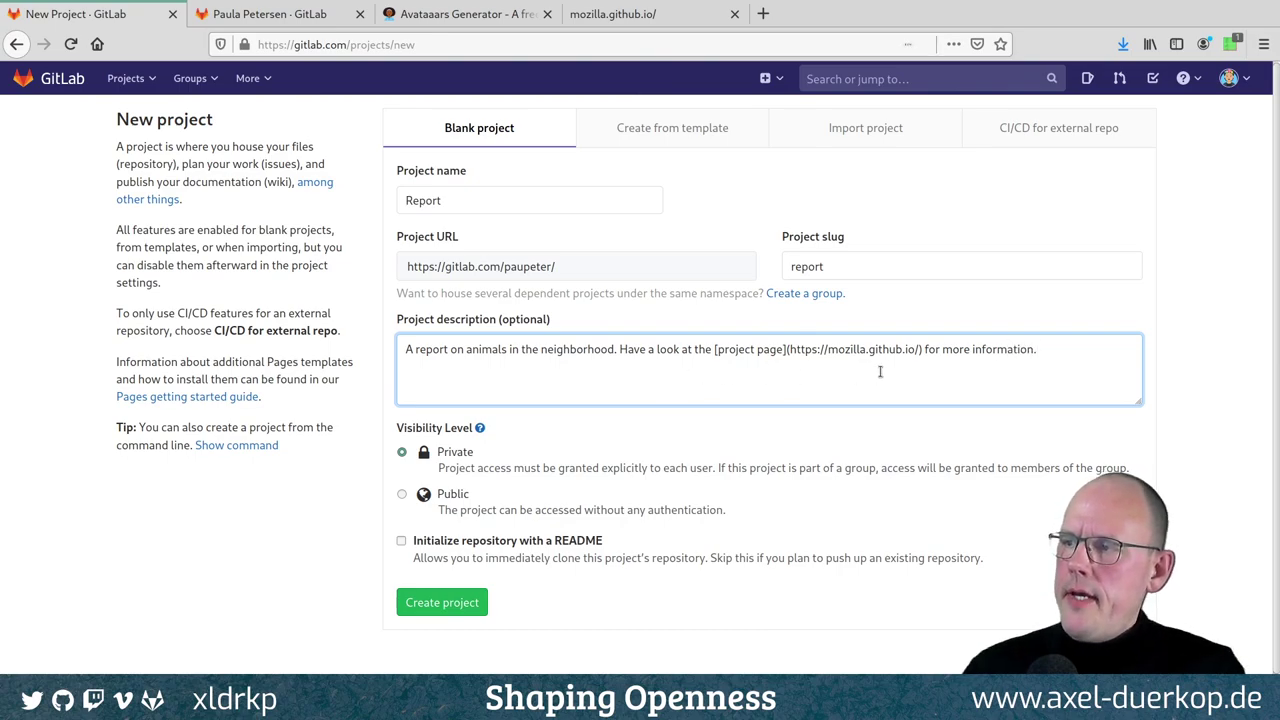
Examine the Markdown link syntax in the project description, from the bracketed link text to the address in parentheses.
key(ctrl+plus)
key(ctrl+plus)
key(ctrl+plus)
key(ctrl+plus)
key(ctrl+plus)
key(ctrl+plus)
key(ctrl+plus)
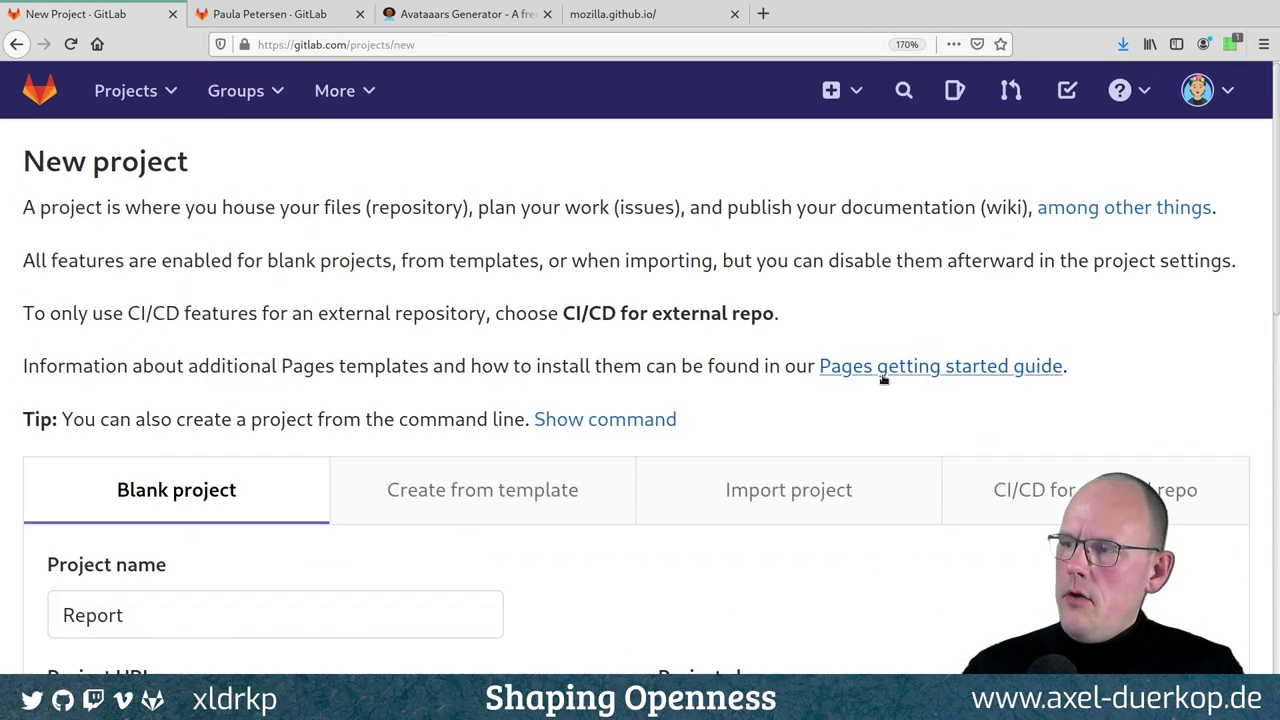
scroll(852, 364, down, 5)
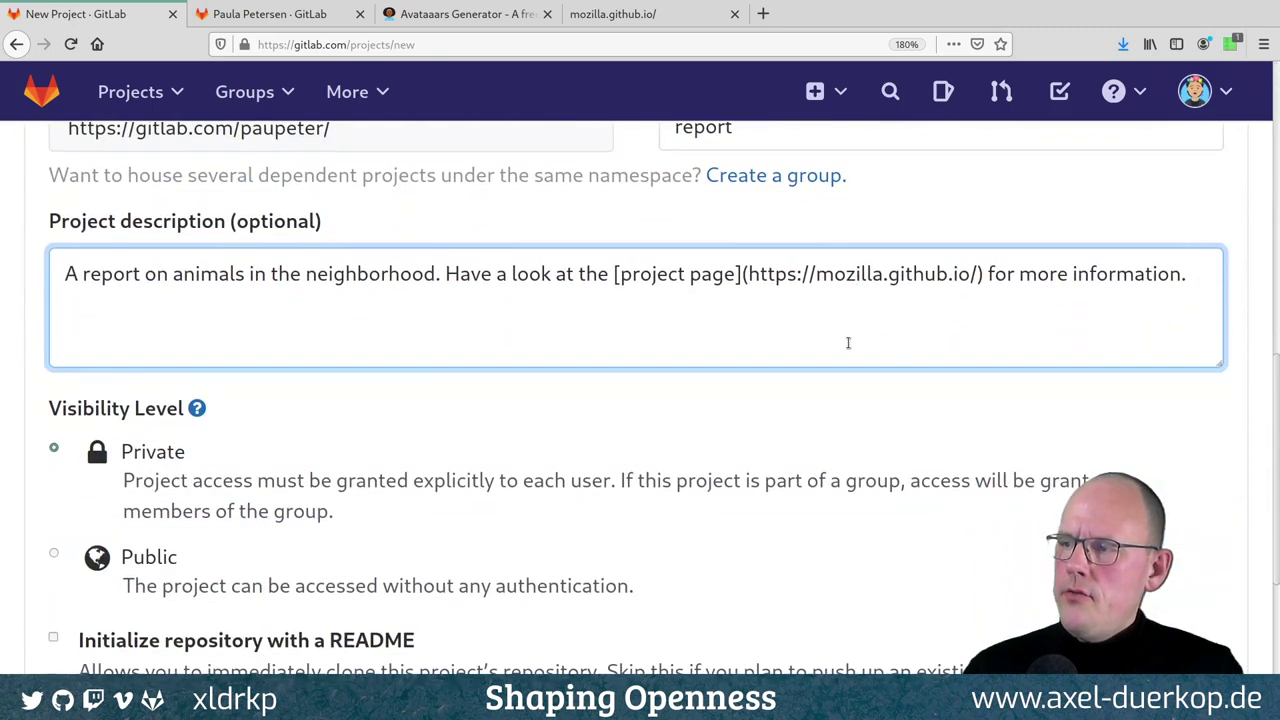
double_click(616, 274)
drag(616, 274, 1186, 274)
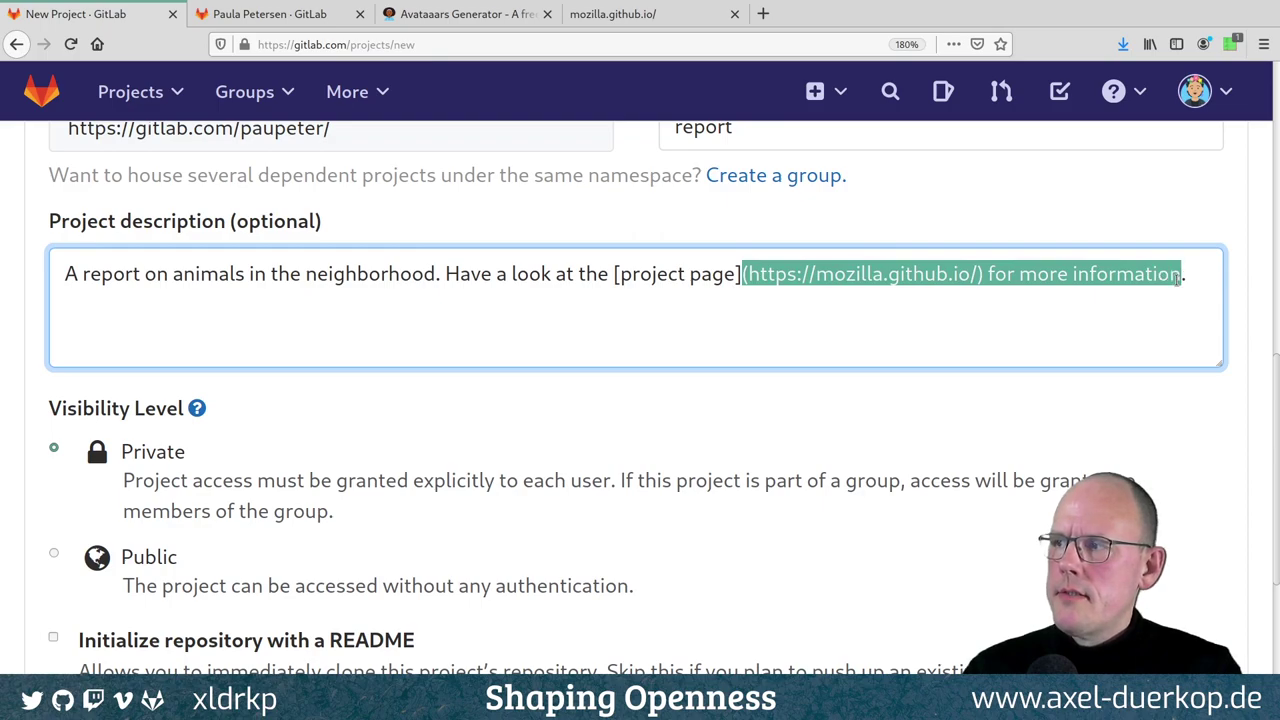
shift+click(986, 276)
click(760, 274)
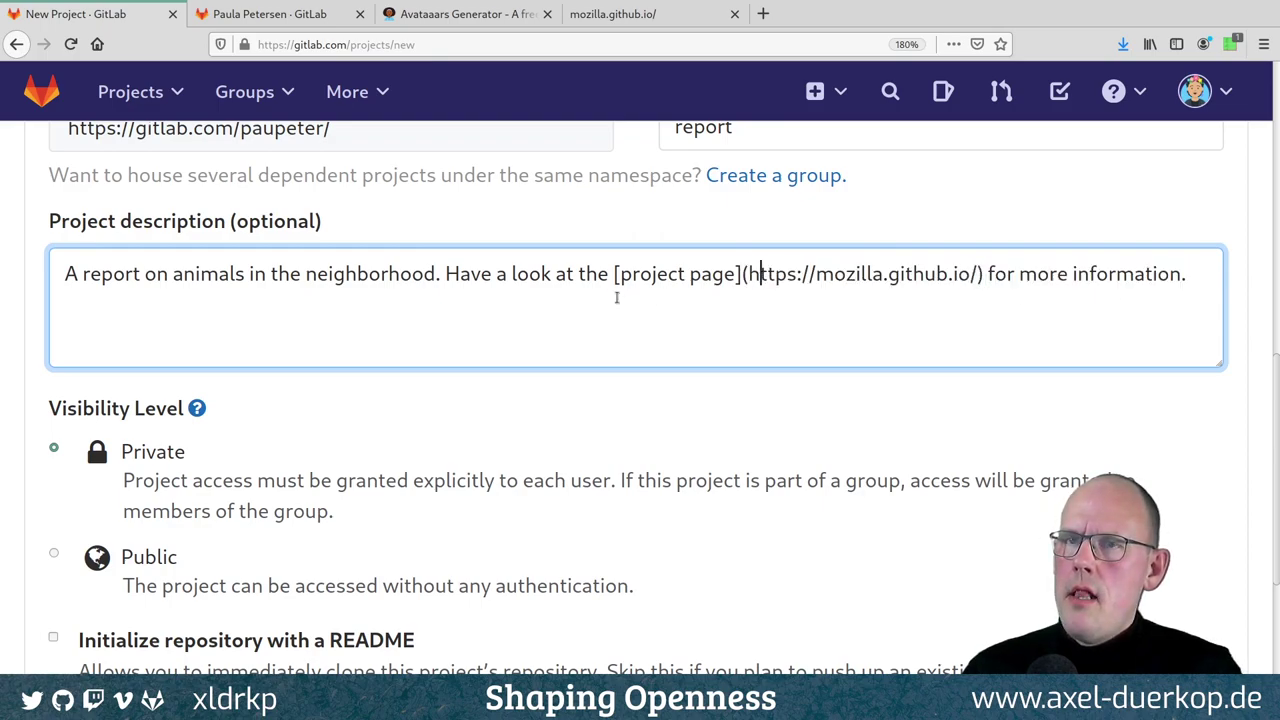
drag(620, 274, 973, 276)
click(976, 274)
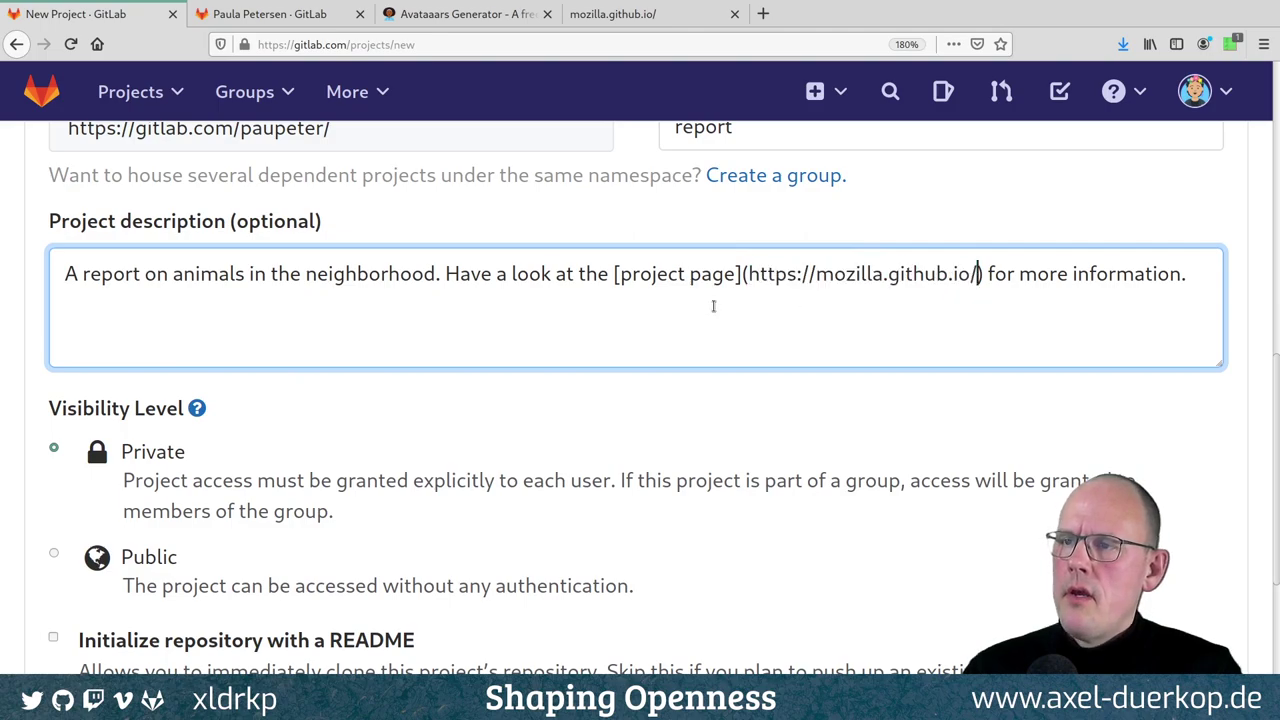
Set the Report project's visibility to Public, initialize its repository with a README, and create the project.
key(ctrl+0)
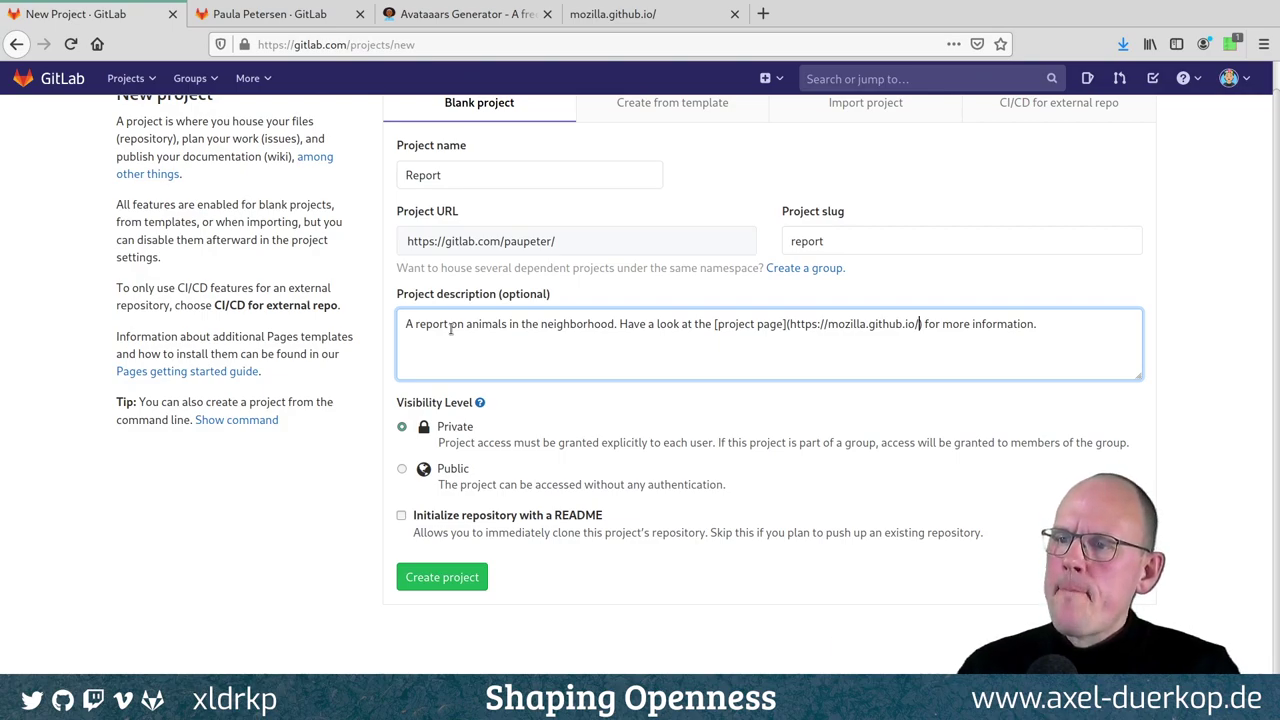
click(453, 469)
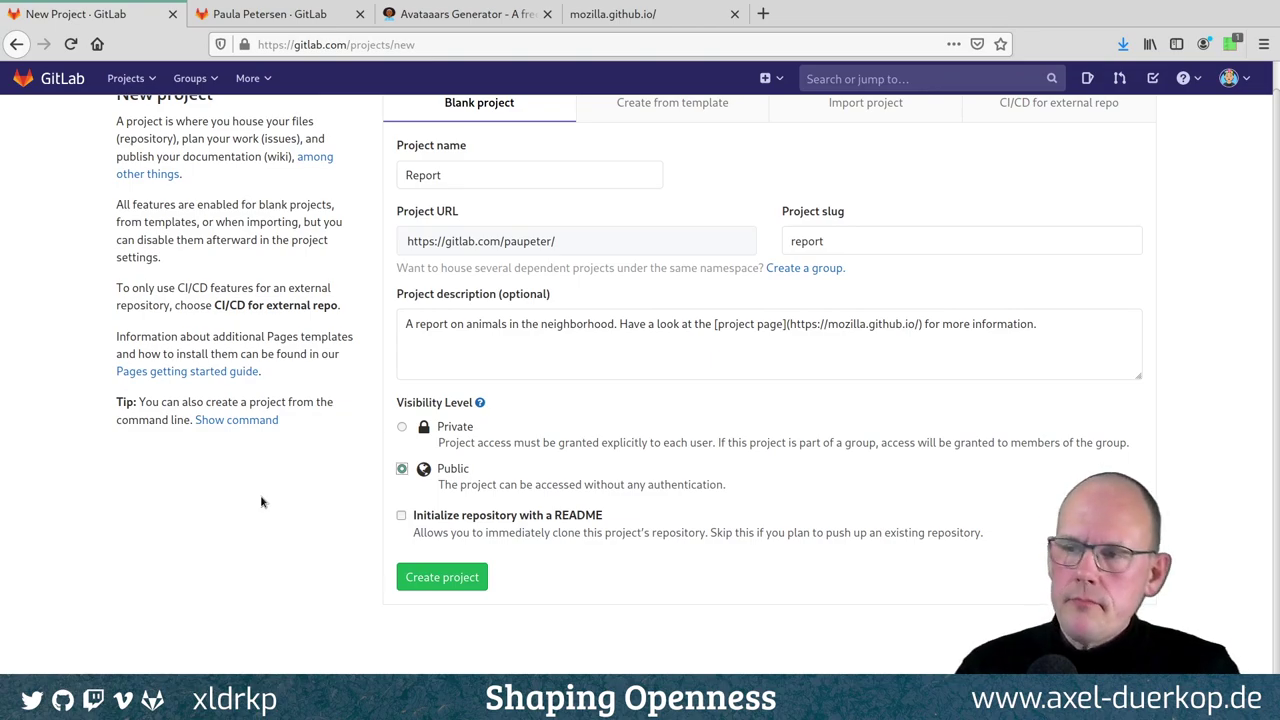
click(401, 517)
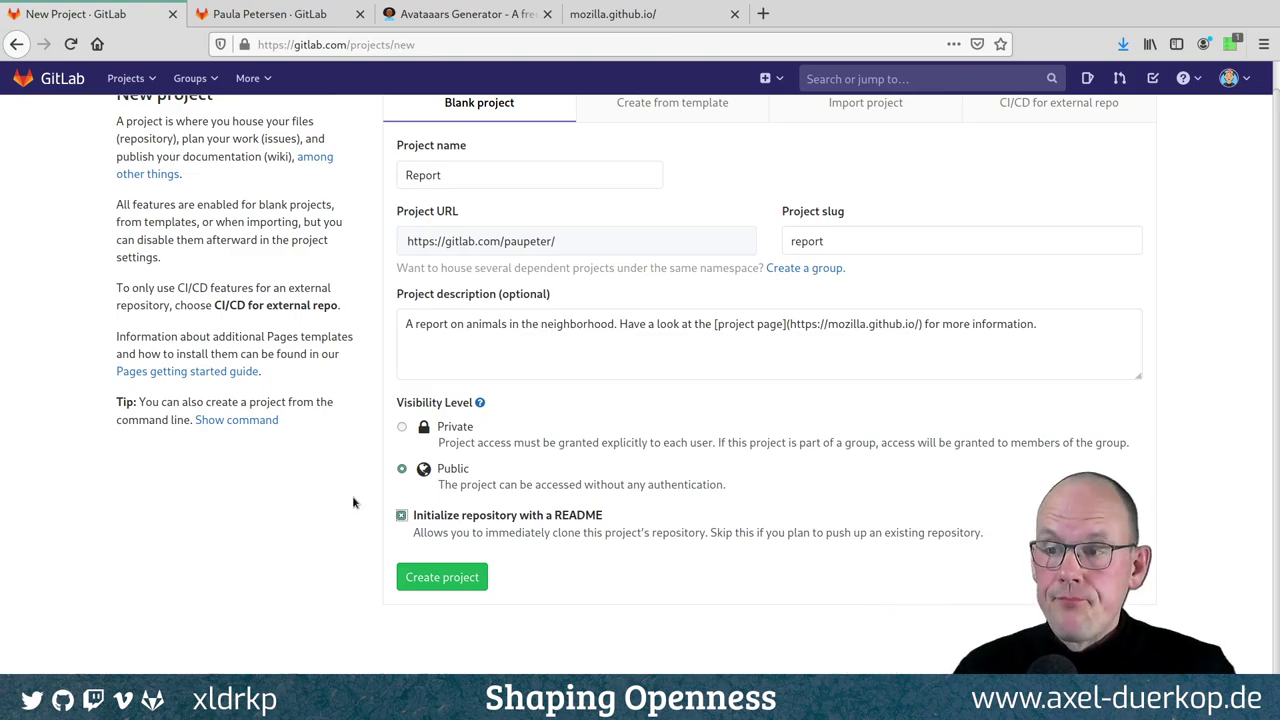
scroll(530, 489, up, 1)
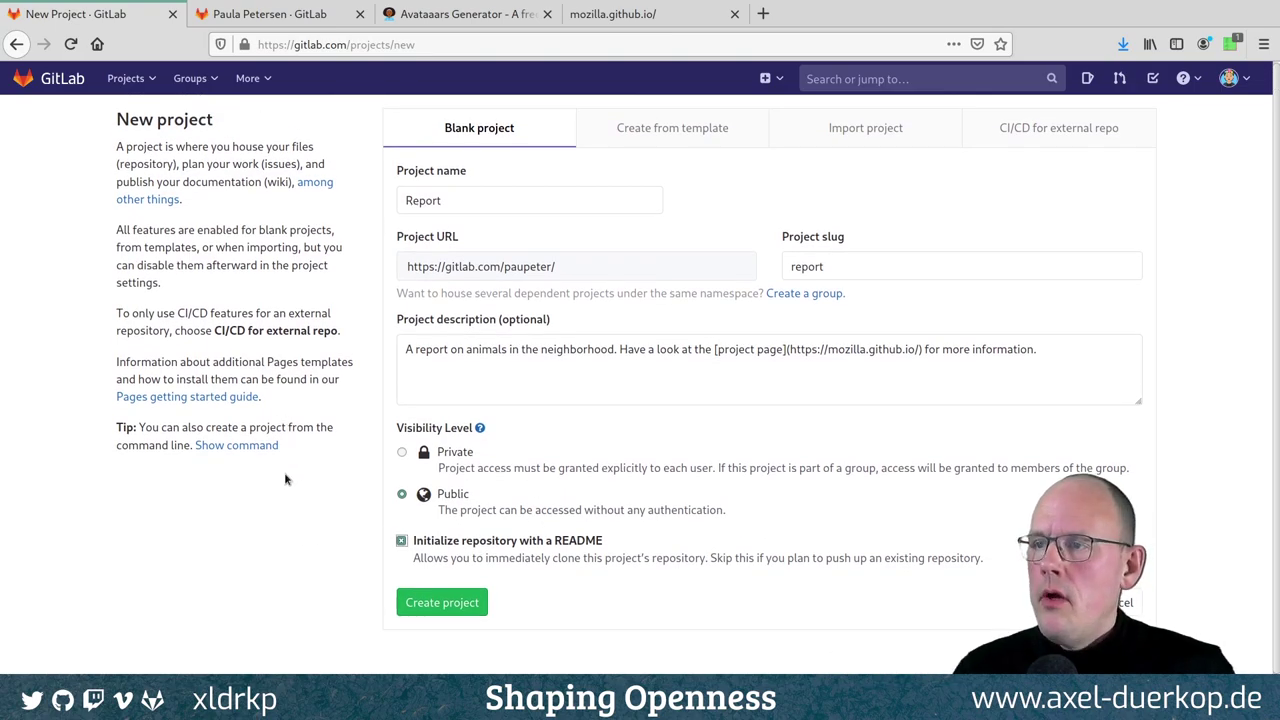
click(430, 603)
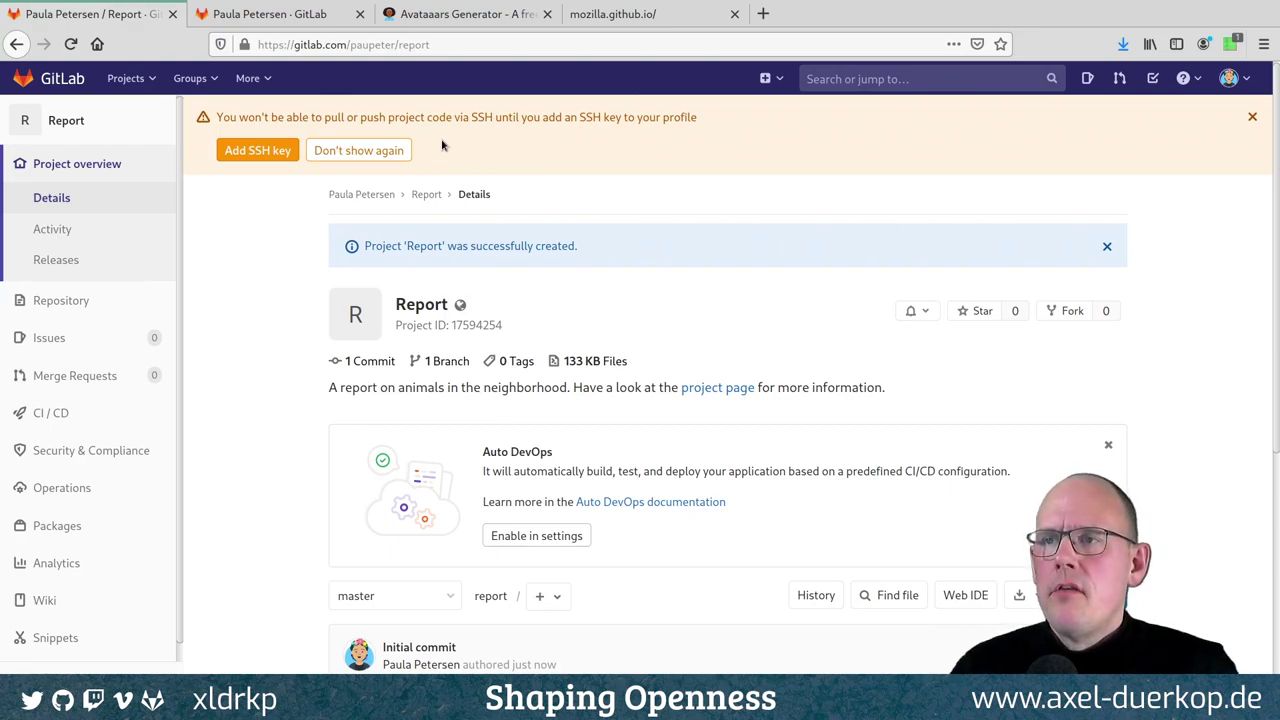
Permanently dismiss the SSH key warning and close the profile update notice on the Report project page.
click(359, 152)
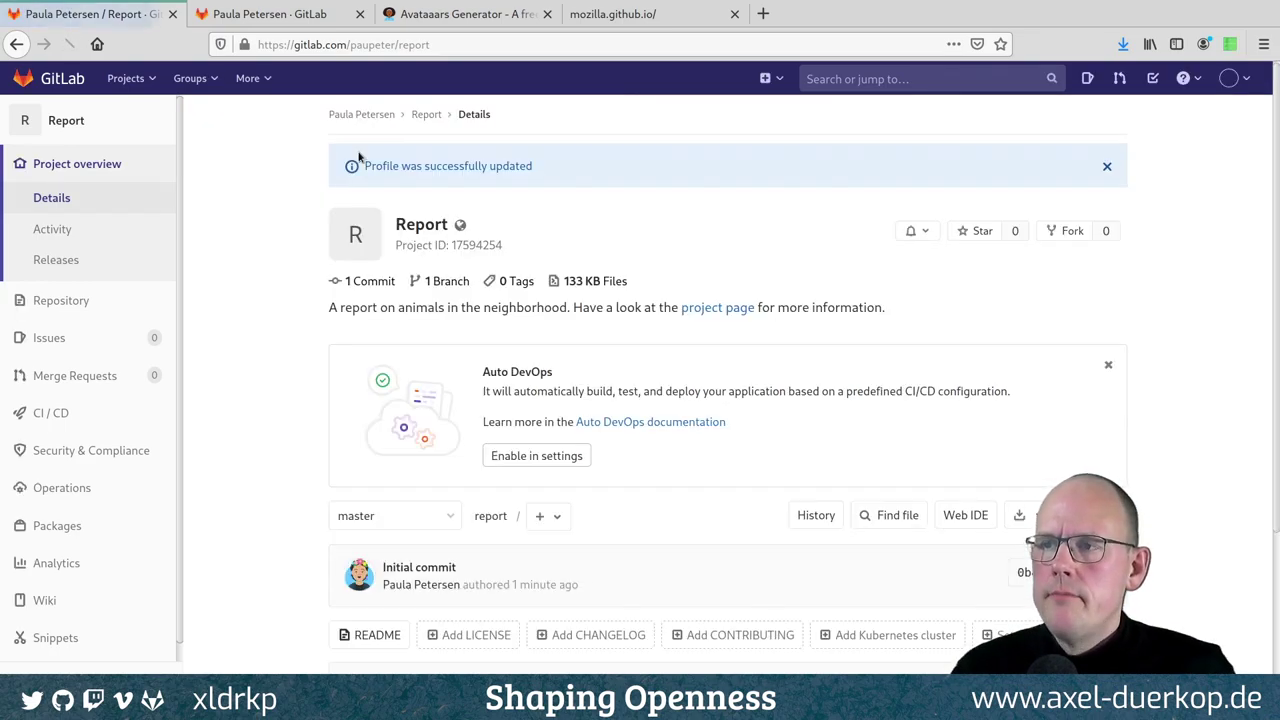
click(1108, 167)
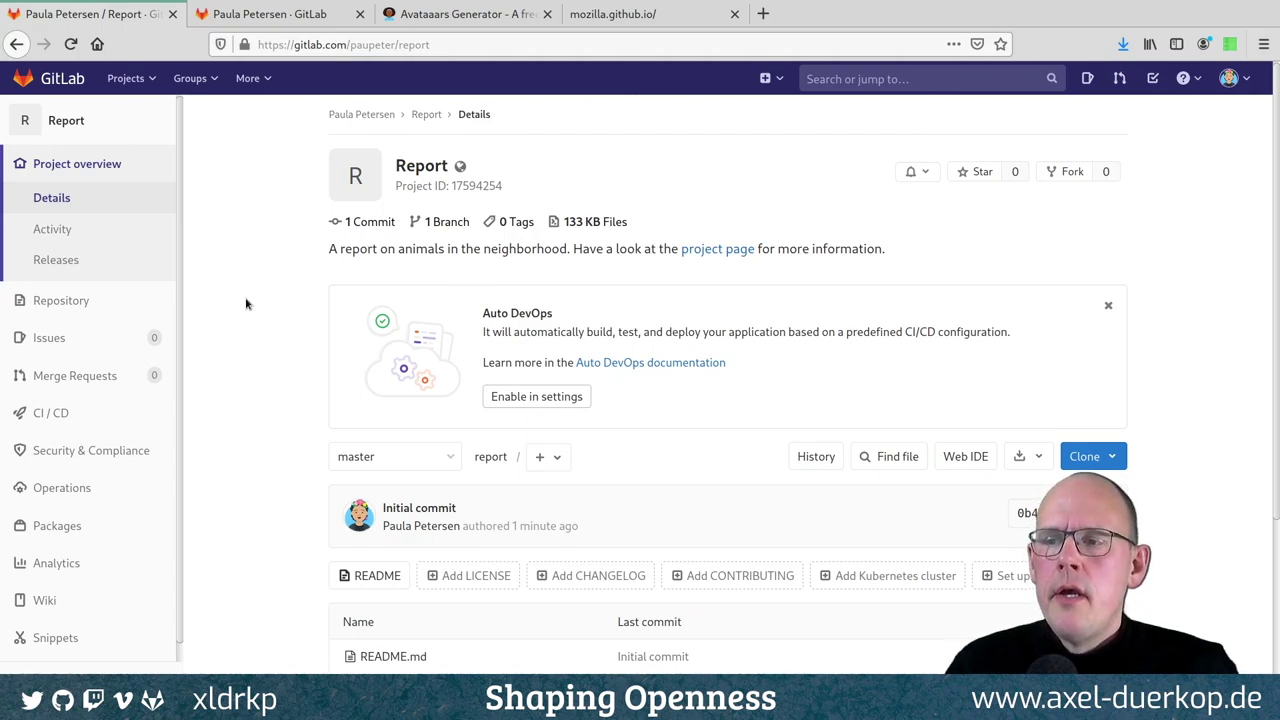
Examine the README and the repository's file list, and return to the project overview.
scroll(245, 350, down, 3)
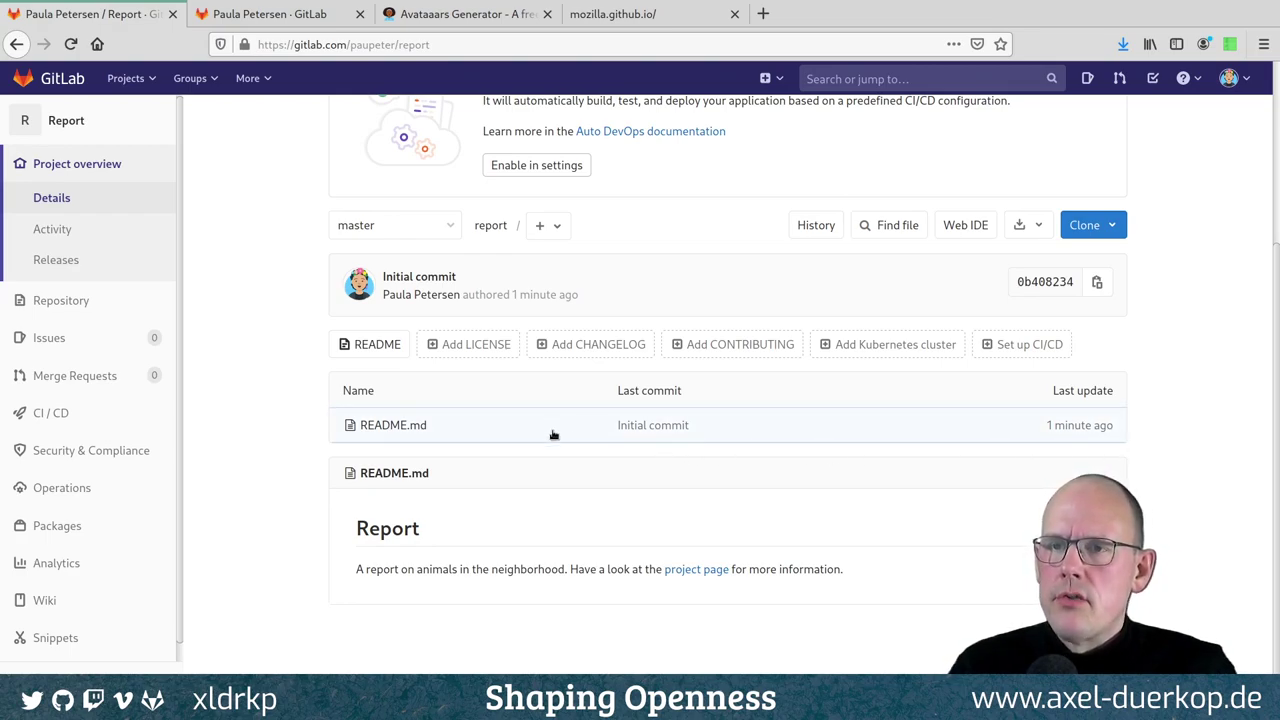
mouse_move(74, 300)
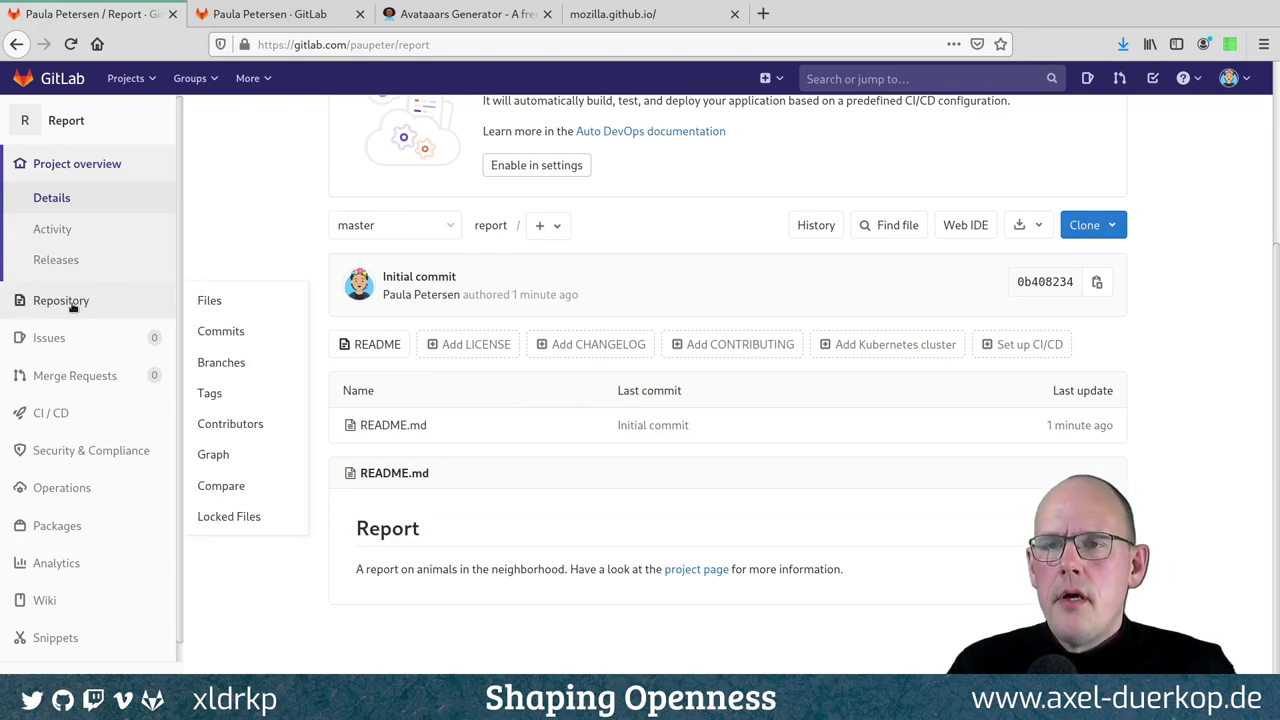
click(73, 302)
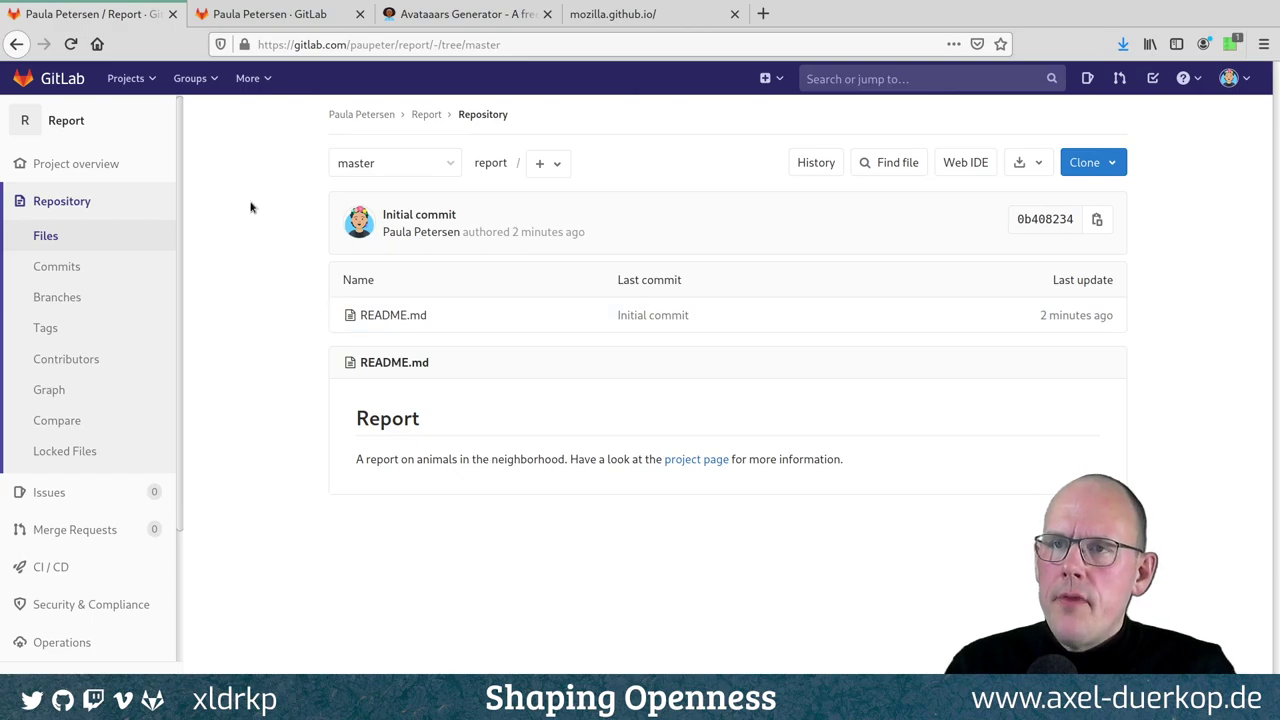
click(60, 125)
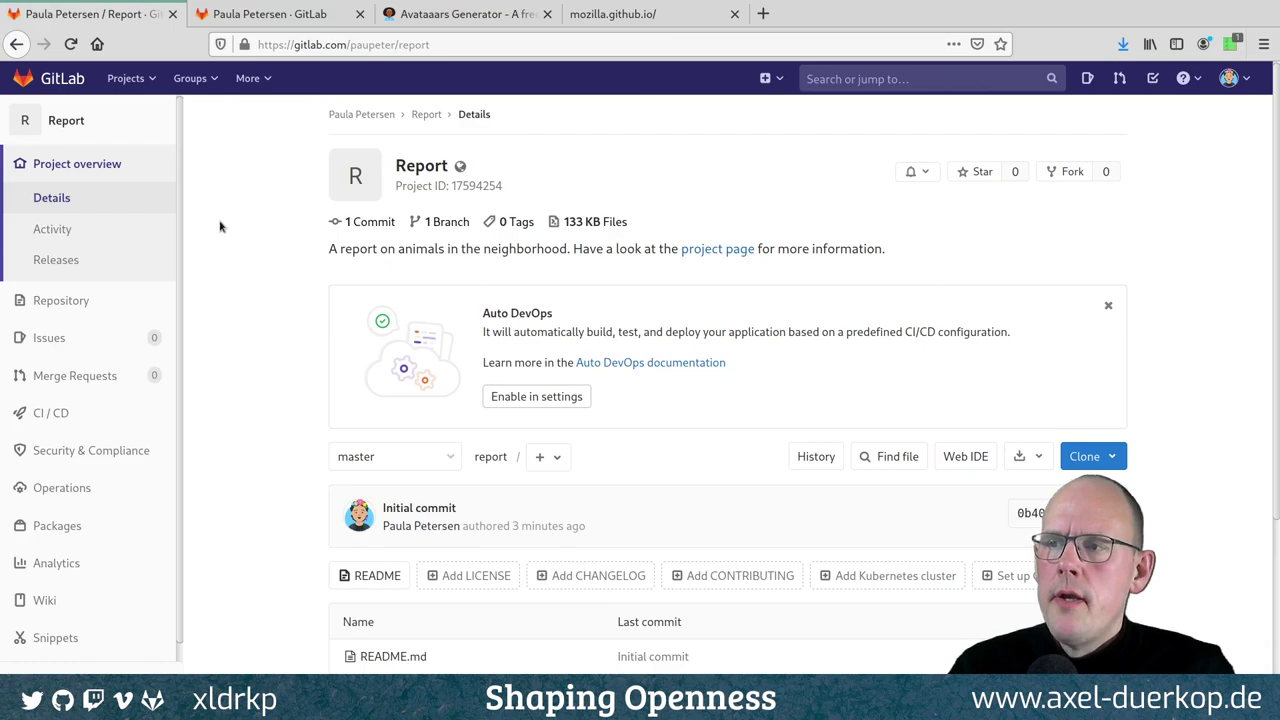
Dismiss the Auto DevOps banner and check the rendered description link and the visibility indicator beside the project name.
click(1108, 308)
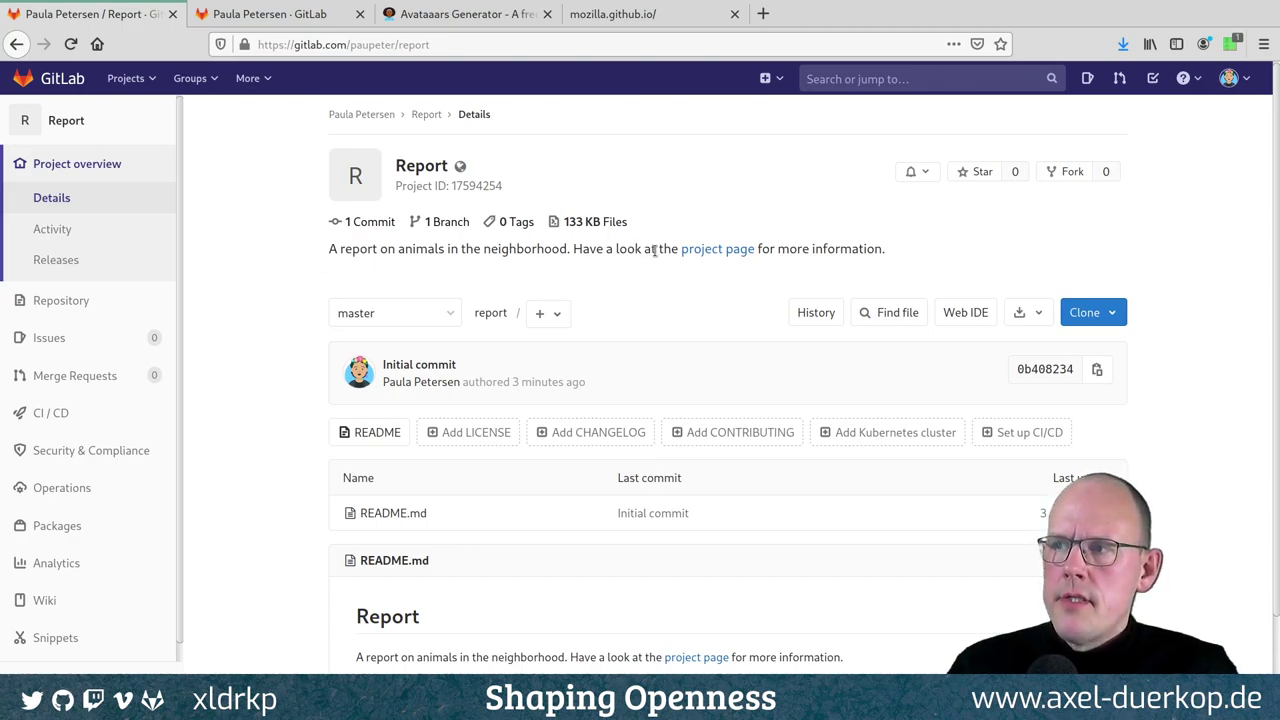
drag(656, 249, 815, 251)
click(843, 254)
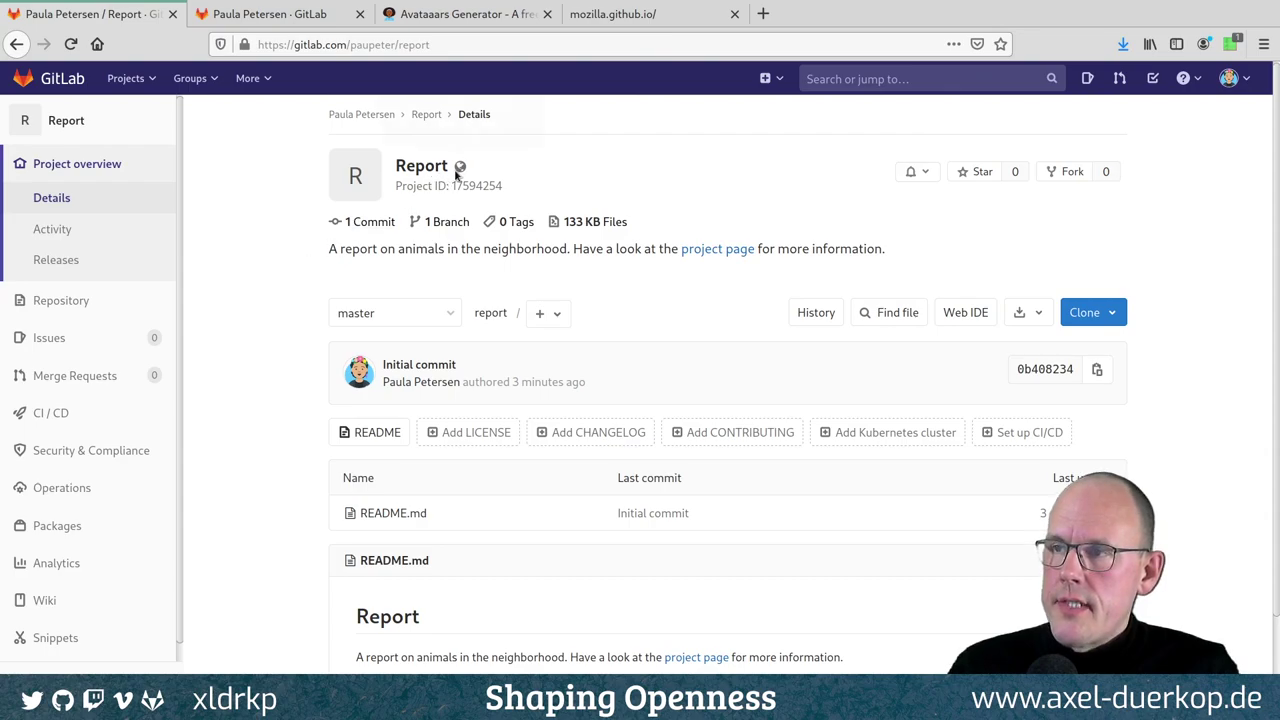
mouse_move(460, 172)
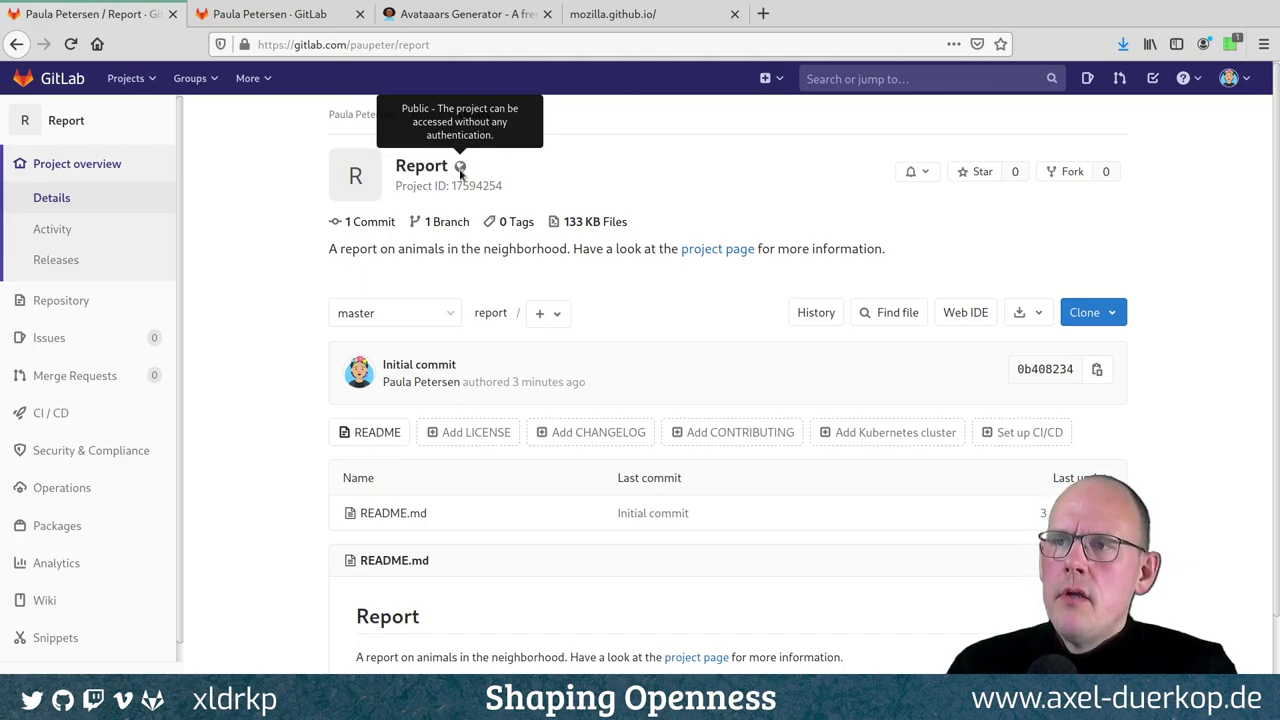
In the signed-out private browser window, append /report to the profile address and inspect the public project page.
drag(436, 44, 244, 44)
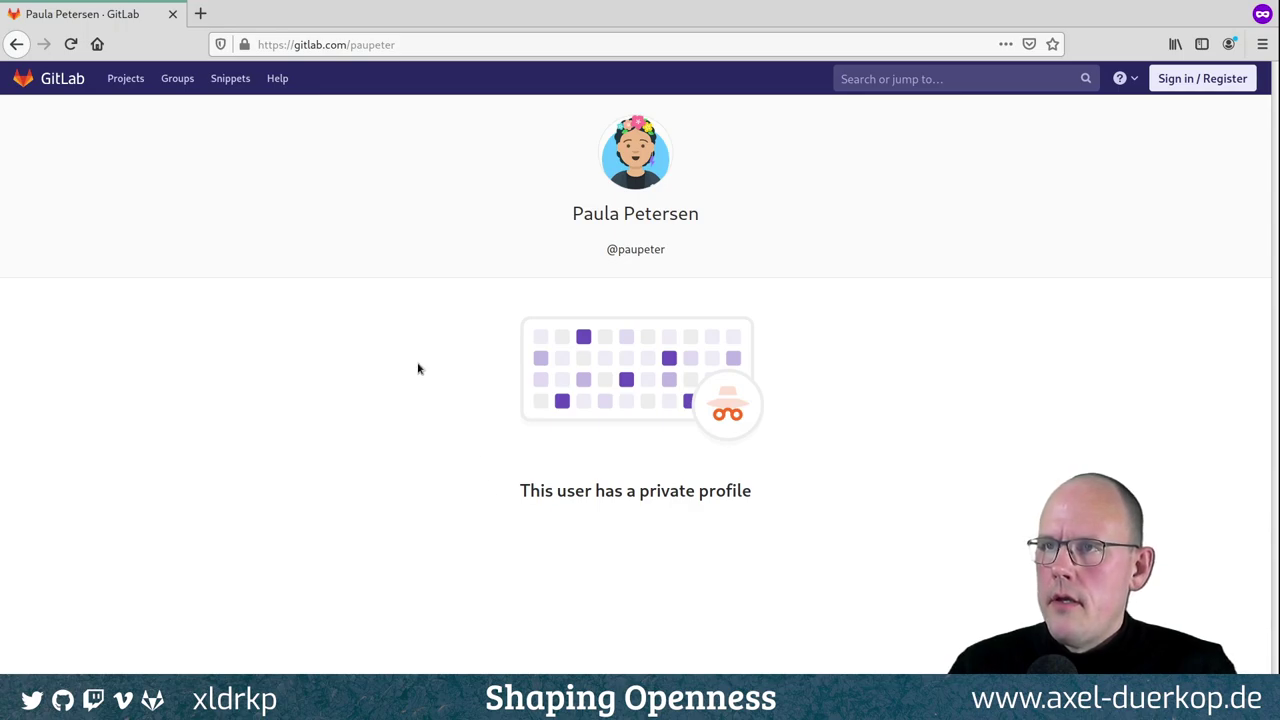
key(ctrl+l)
key(End)
text(/report)
key(Return)
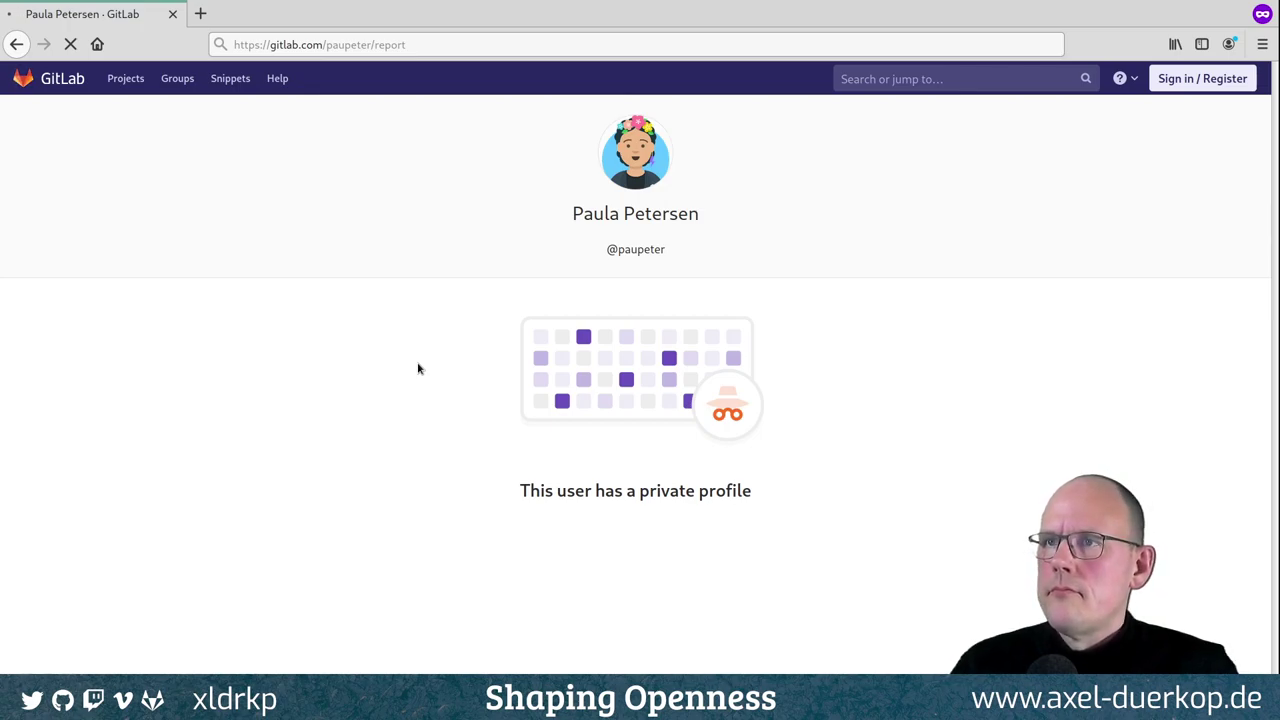
key(ctrl+l)
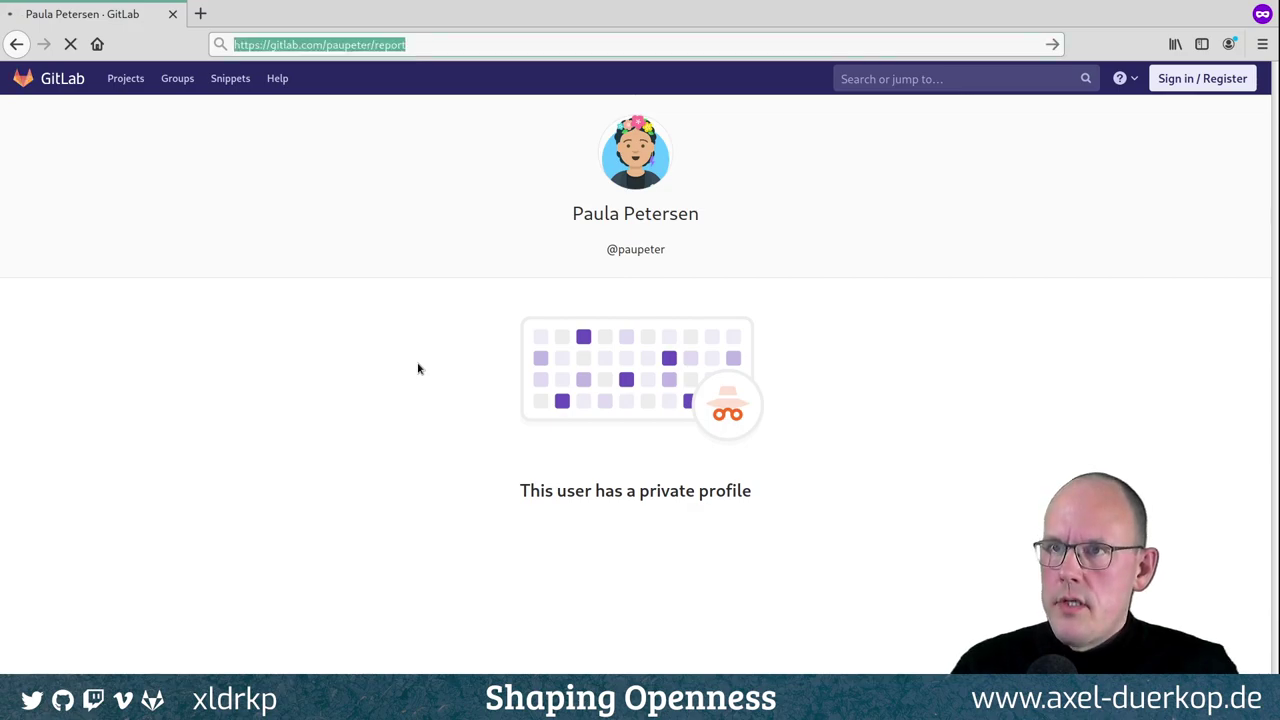
key(Return)
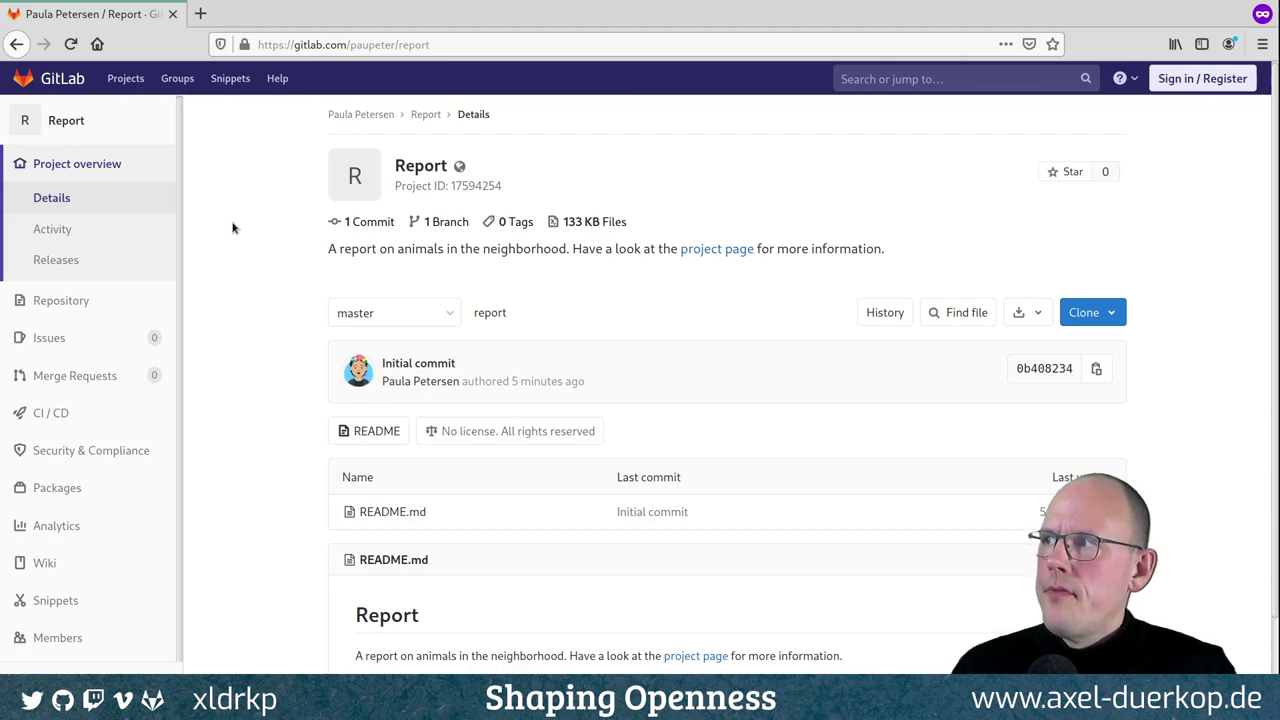
key(ctrl+l)
key(Return)
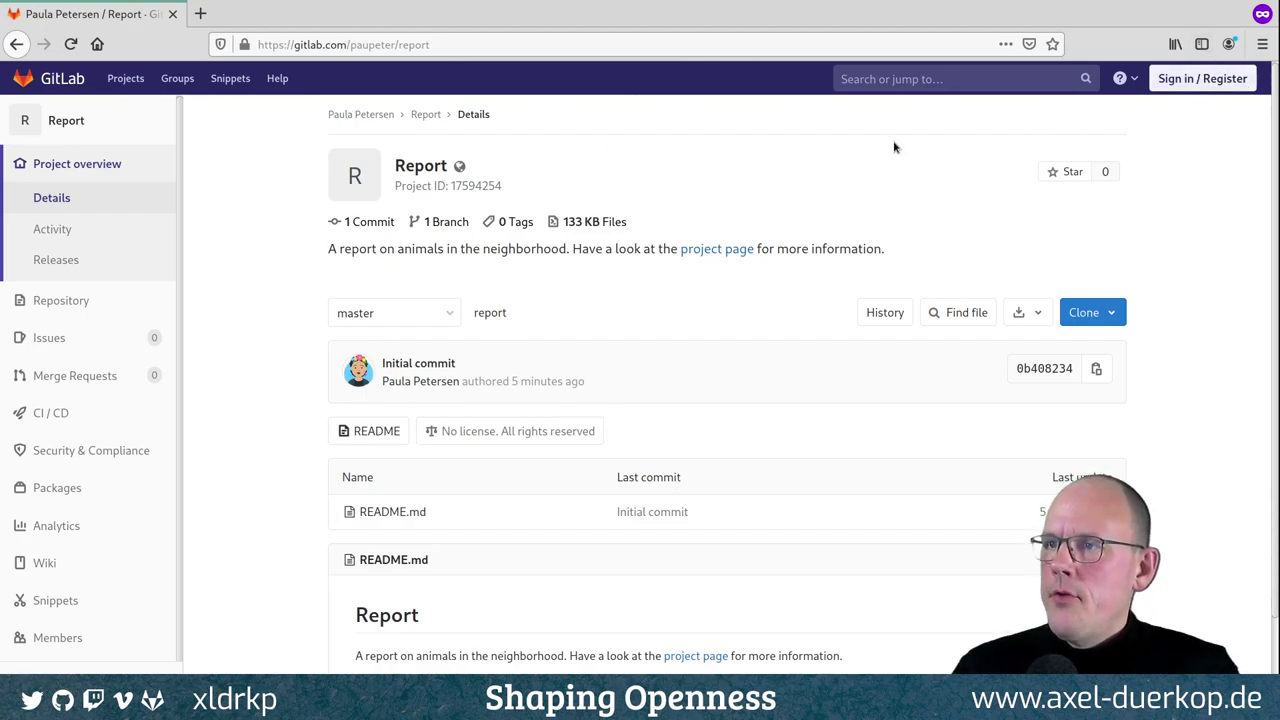
double_click(474, 186)
click(299, 229)
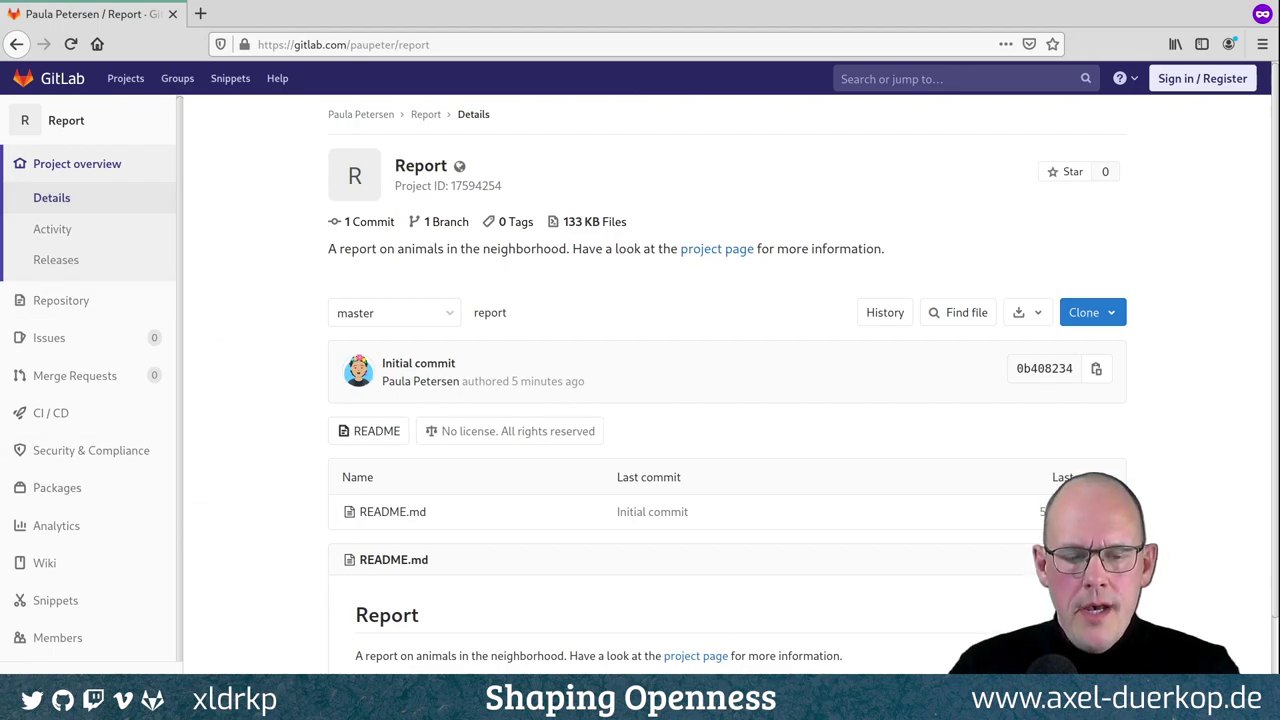
Return to the signed-in browser window and close the user profile, Avataaars Generator and mozilla.github.io tabs.
key(alt+Tab)
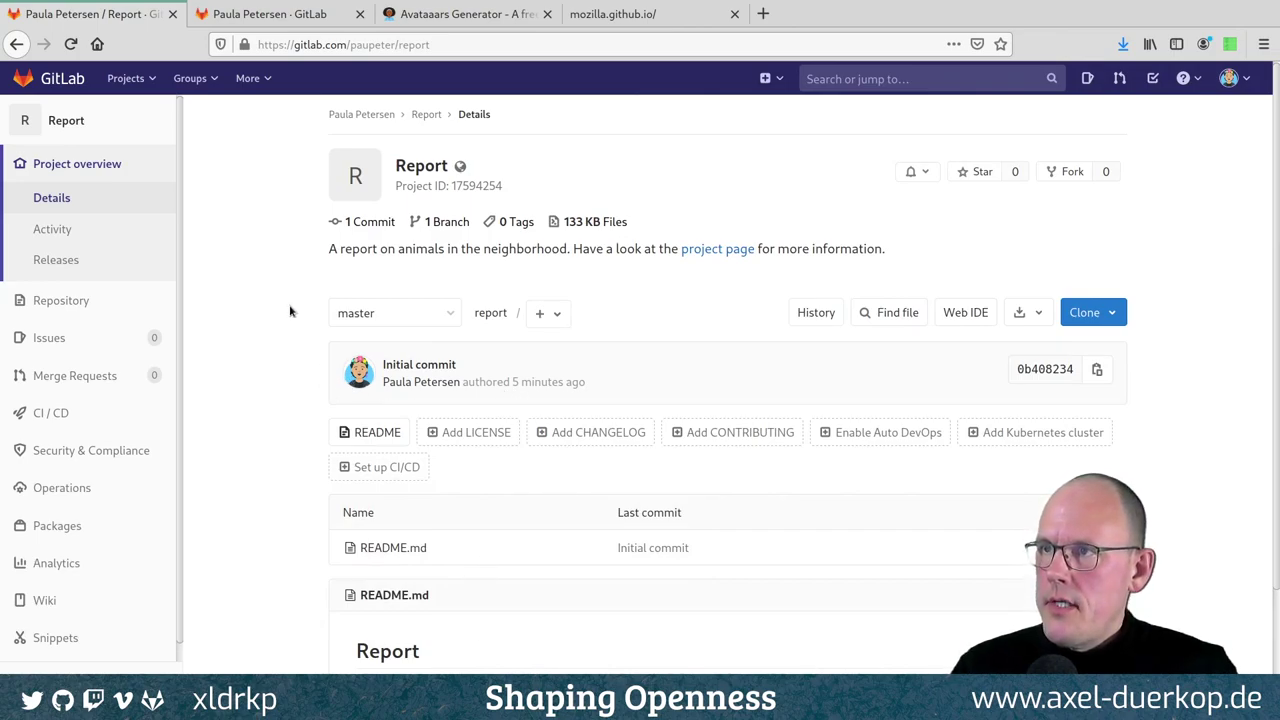
click(360, 15)
click(360, 15)
click(358, 15)
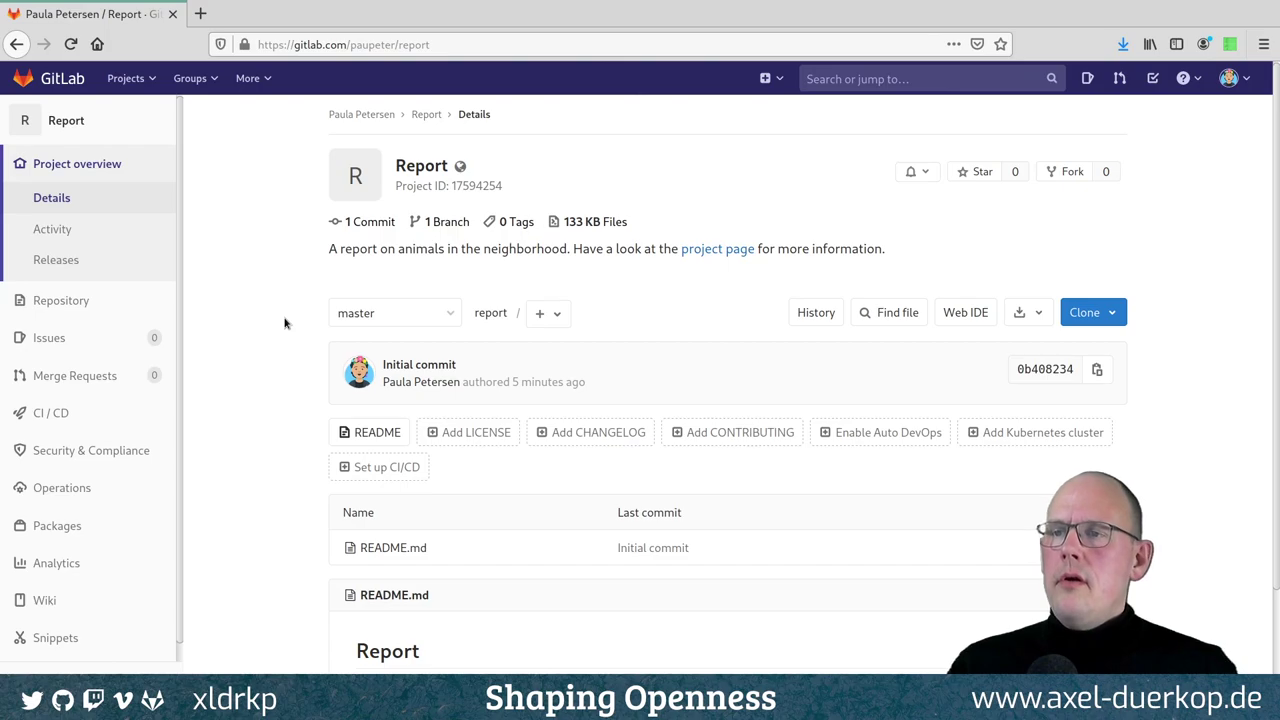
Look over the project details and the options under Operations, Security & Compliance and CI / CD.
mouse_move(461, 167)
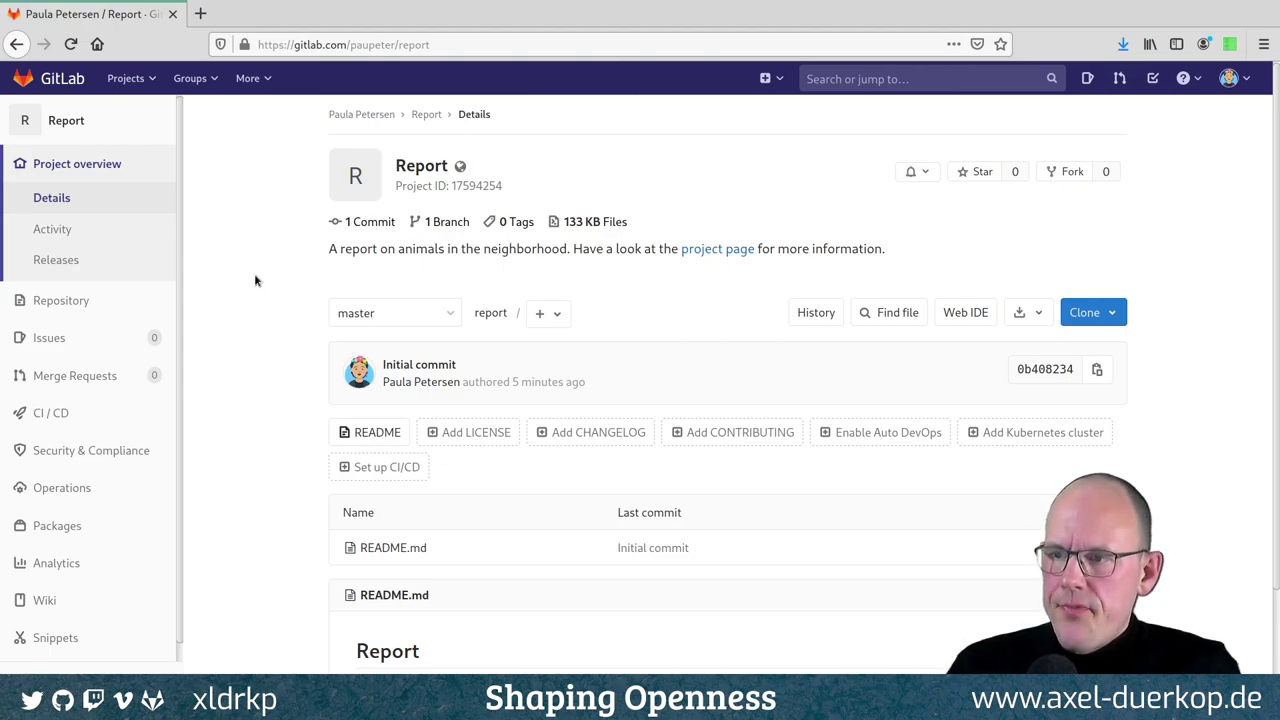
scroll(256, 278, down, 2)
scroll(257, 278, up, 2)
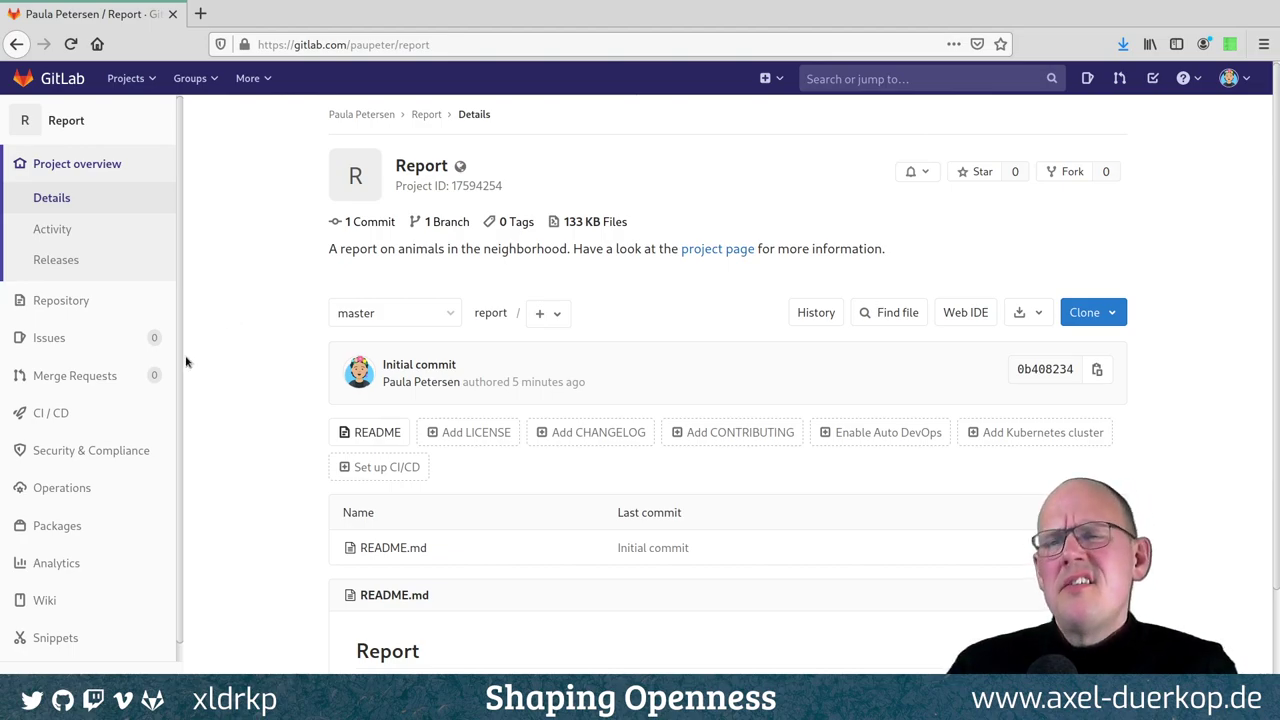
mouse_move(102, 500)
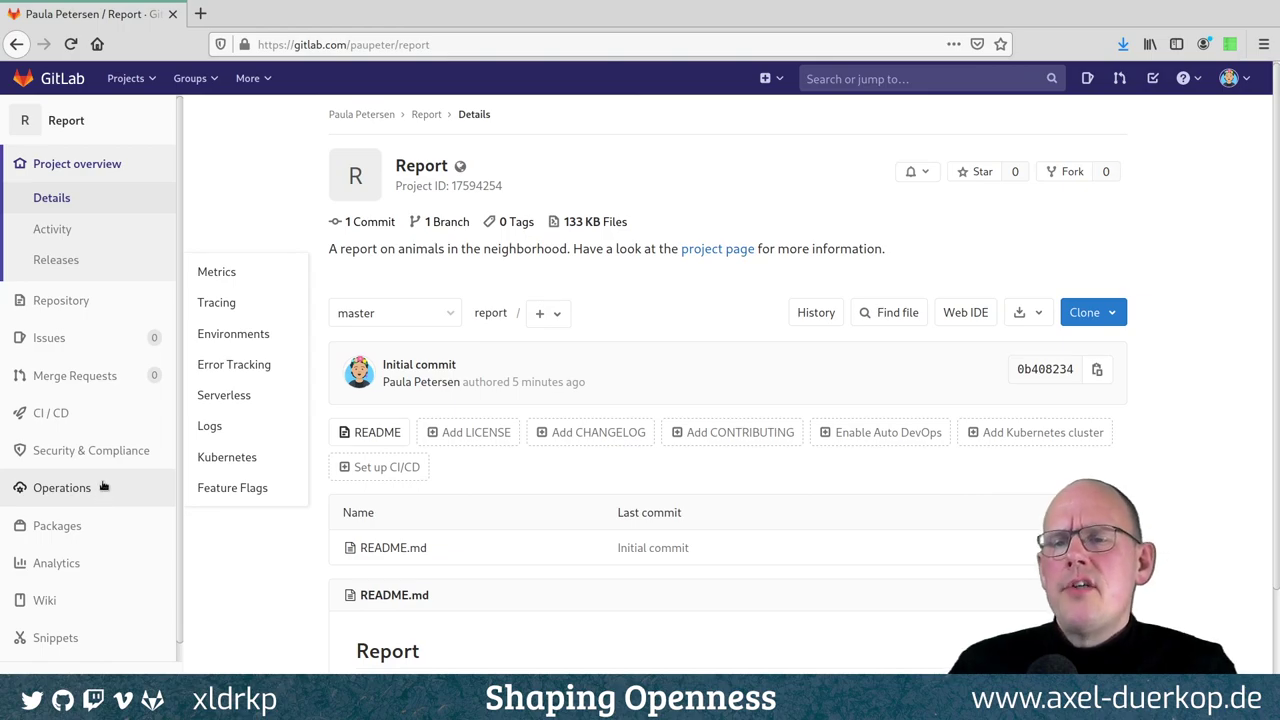
mouse_move(96, 463)
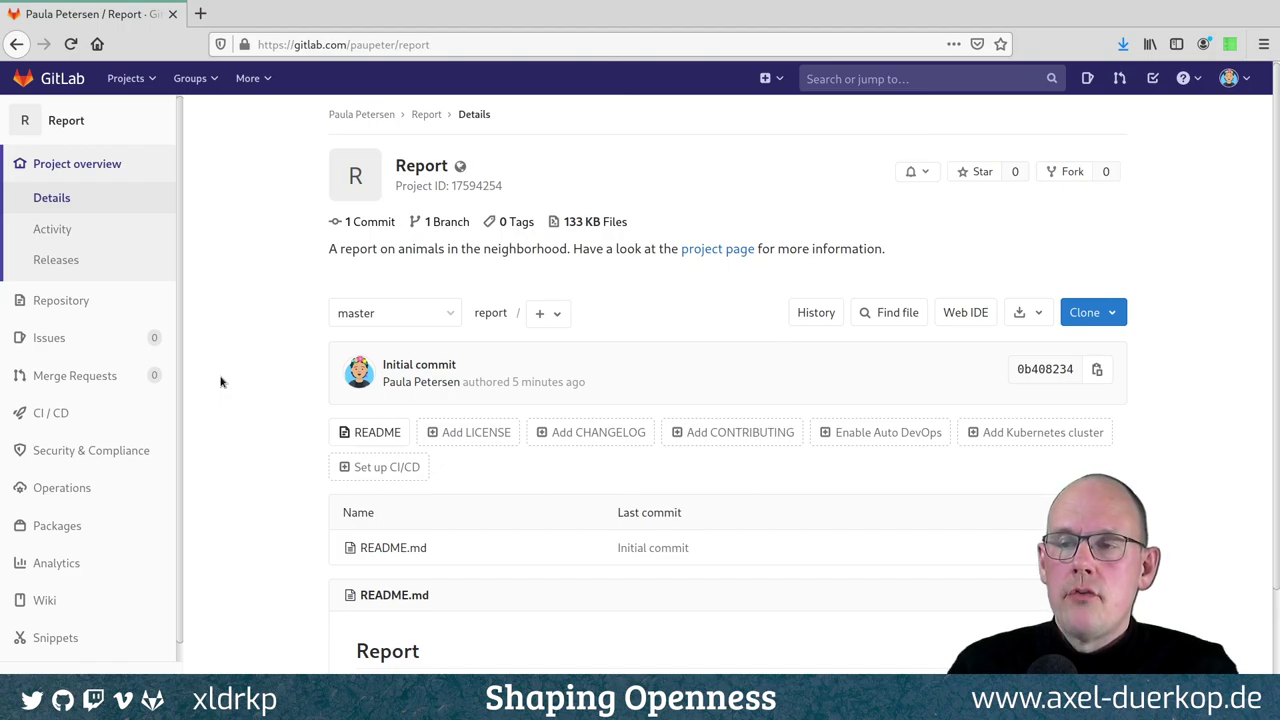
mouse_move(130, 410)
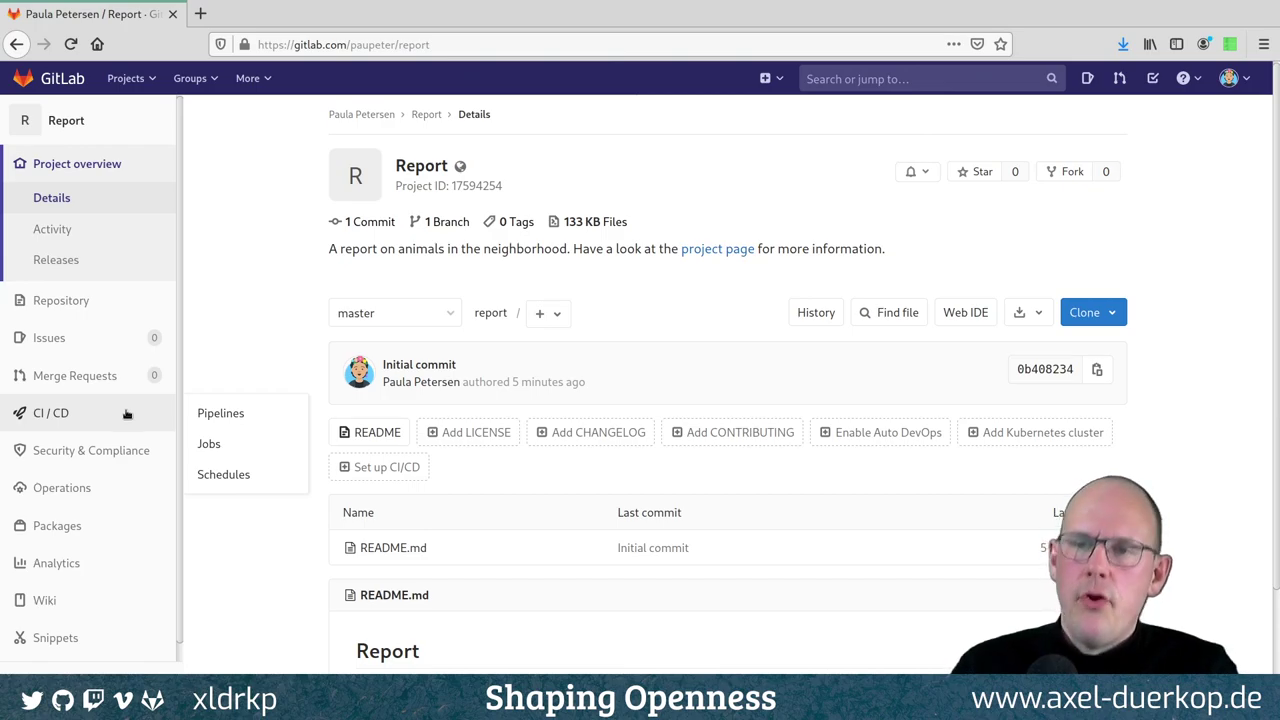
Open the Report project's general settings and look through the sections below the naming, topics and avatar area.
scroll(131, 414, down, 1)
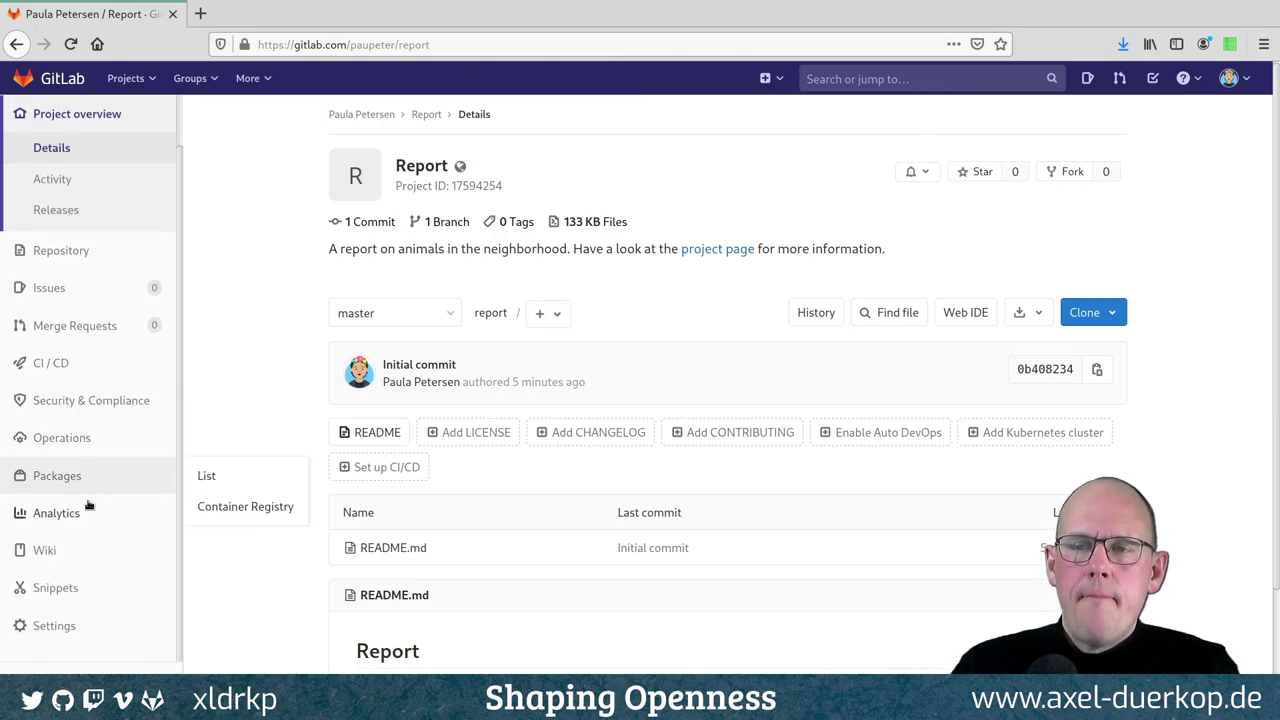
mouse_move(80, 621)
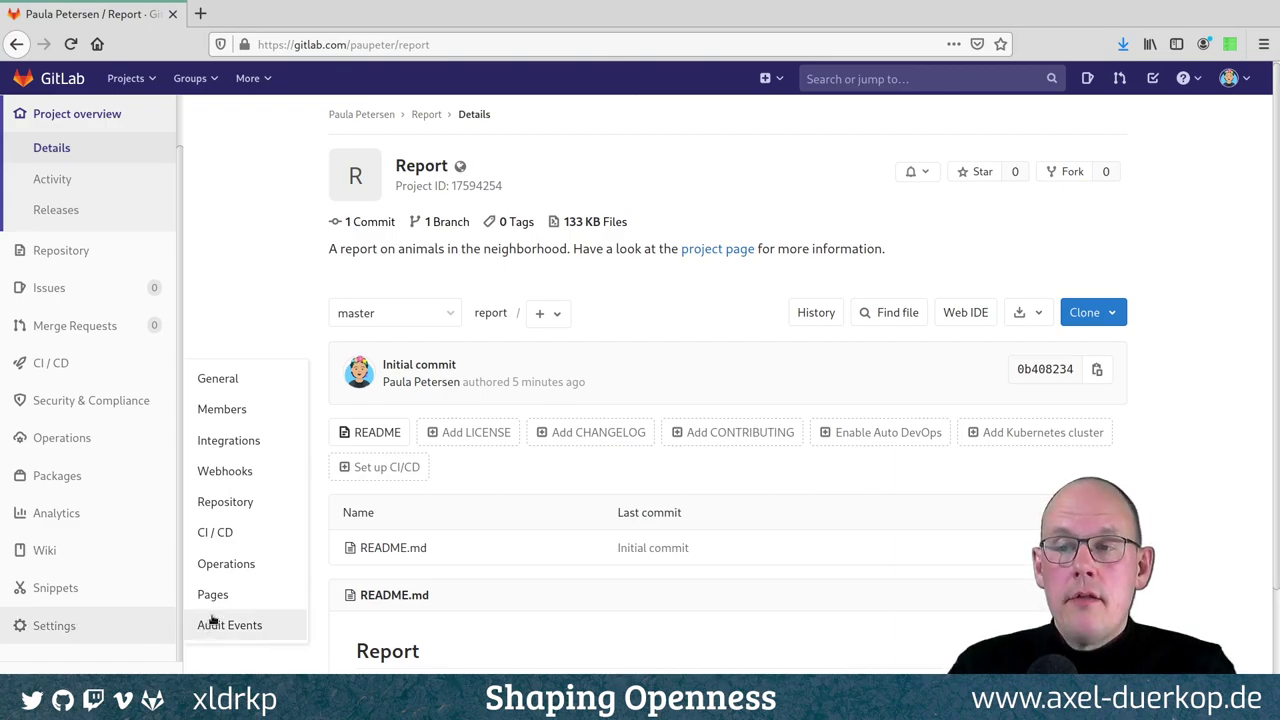
click(219, 381)
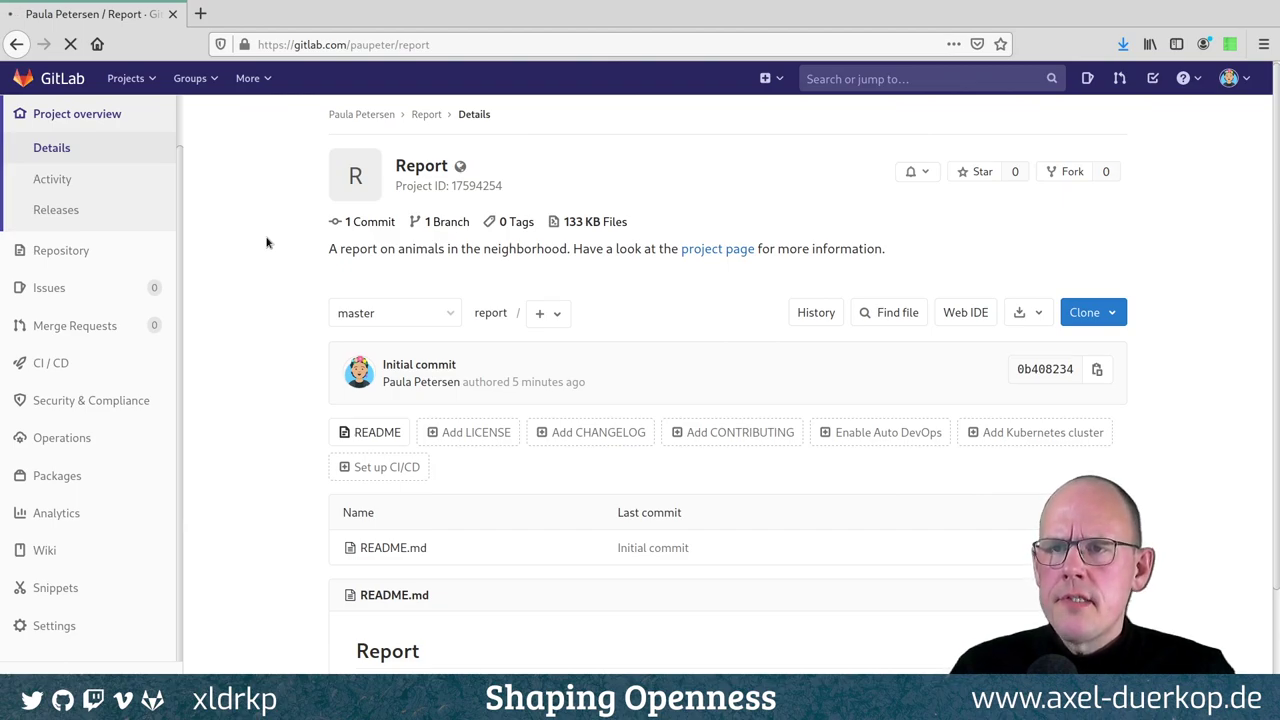
mouse_move(86, 259)
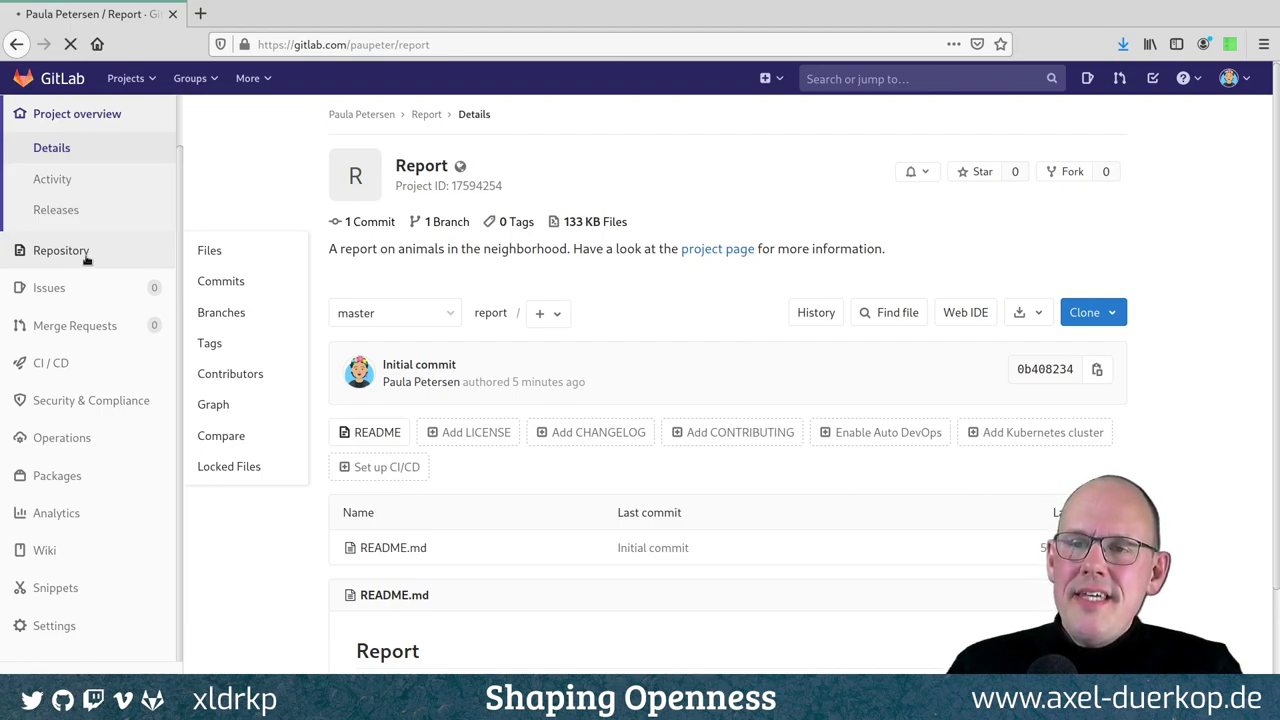
mouse_move(84, 287)
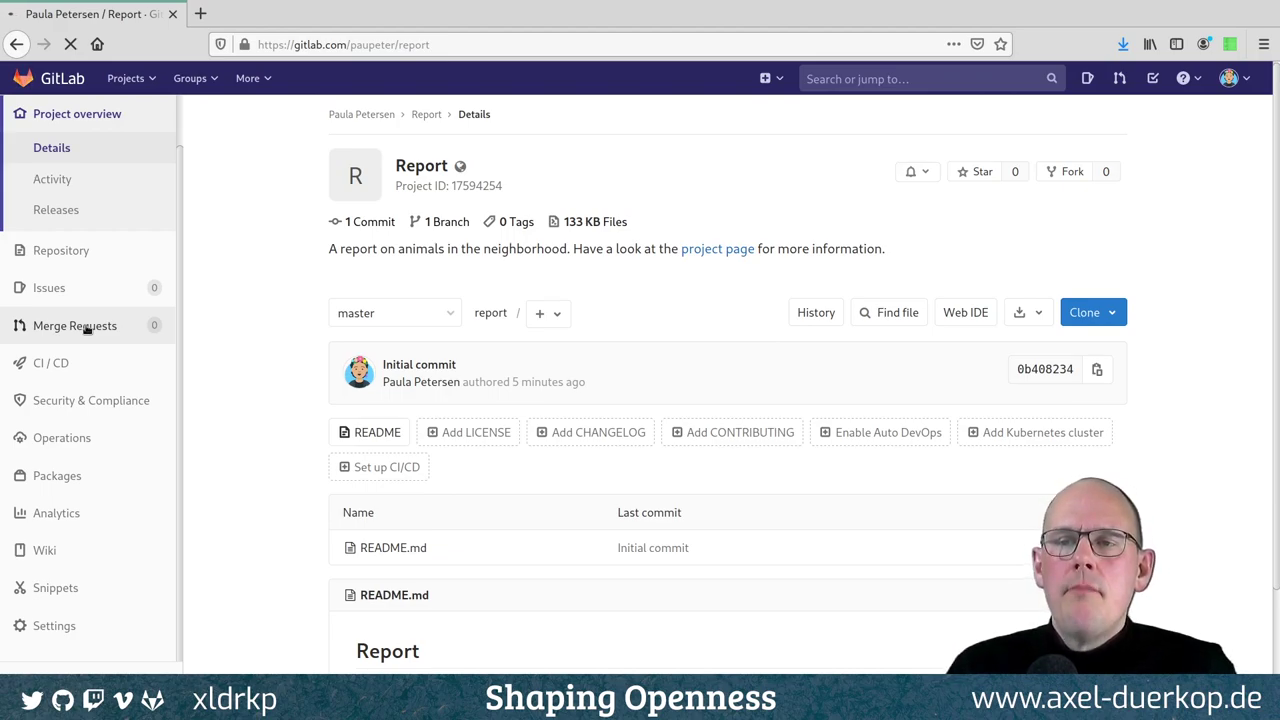
mouse_move(86, 360)
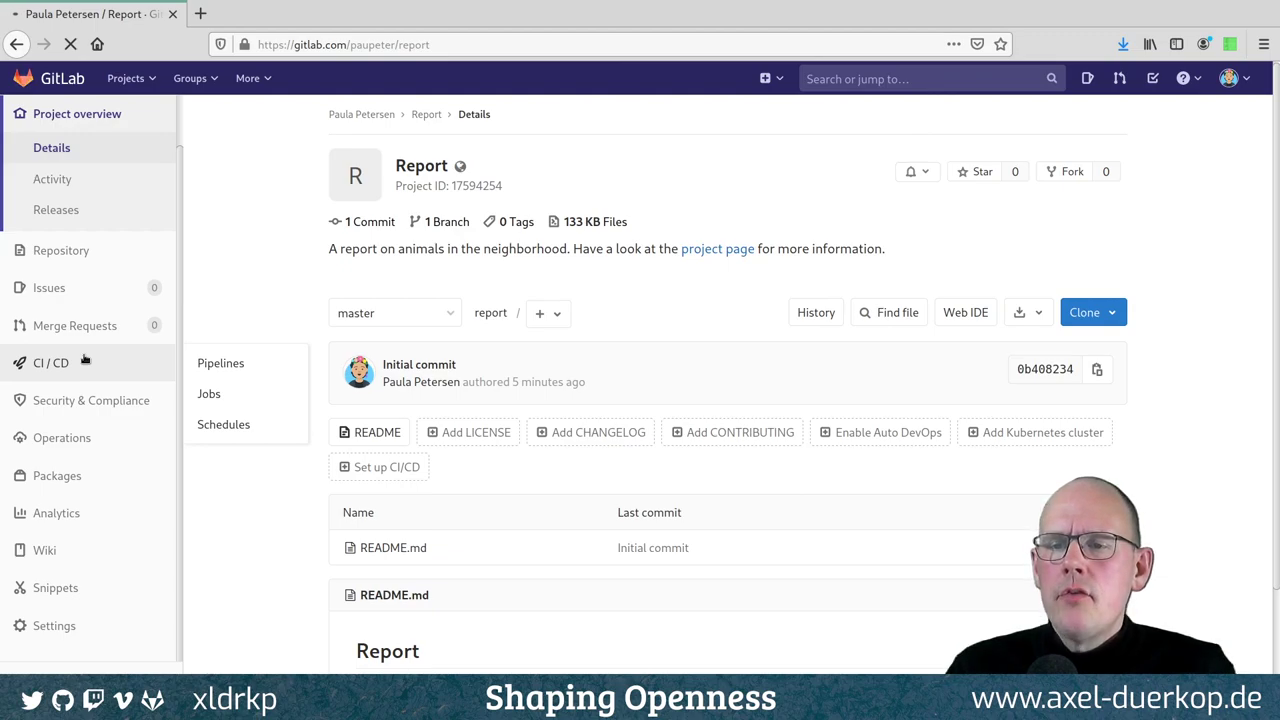
mouse_move(85, 518)
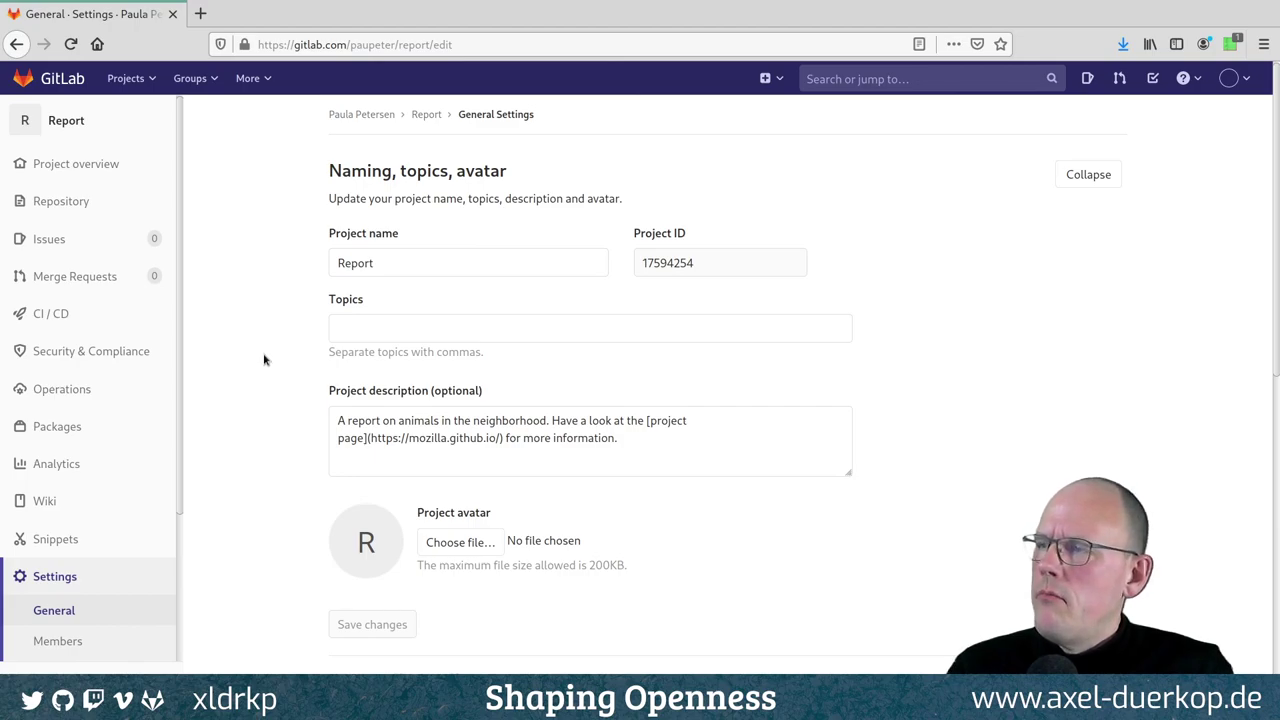
scroll(263, 359, down, 6)
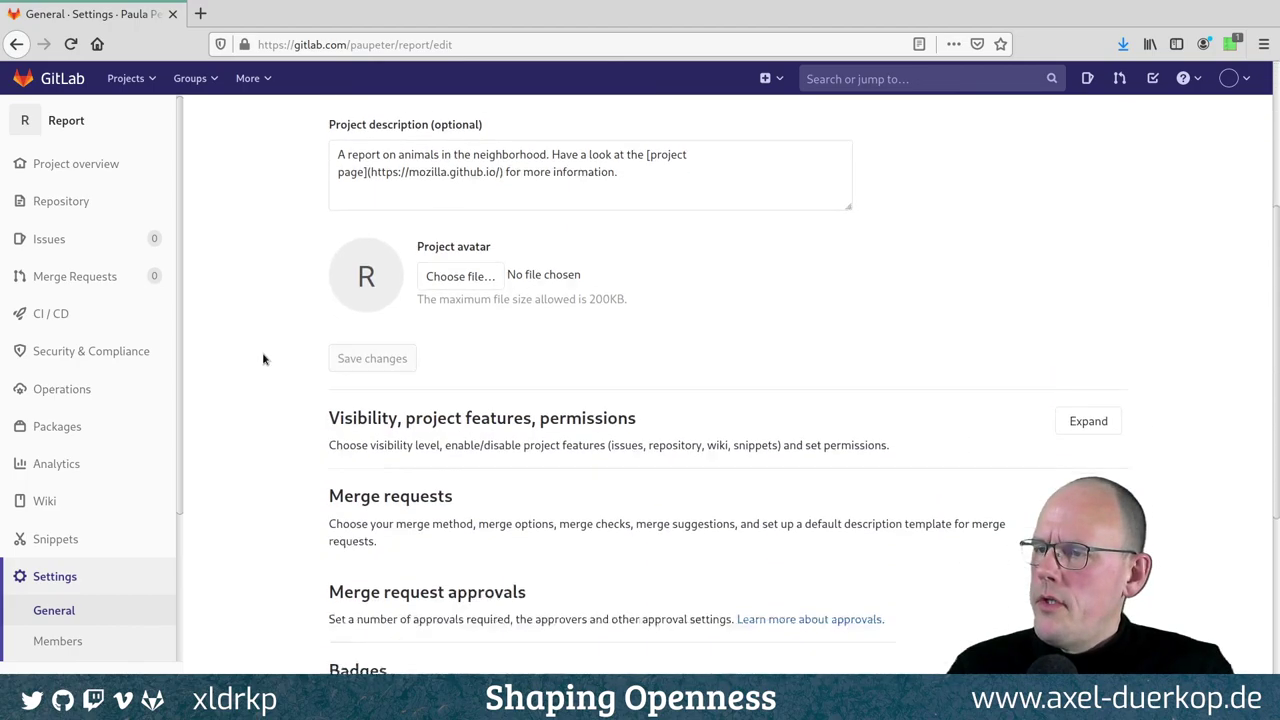
Expand the visibility, project features and permissions section of the Report project's general settings and review the project visibility setting.
scroll(263, 359, up, 4)
scroll(263, 359, up, 3)
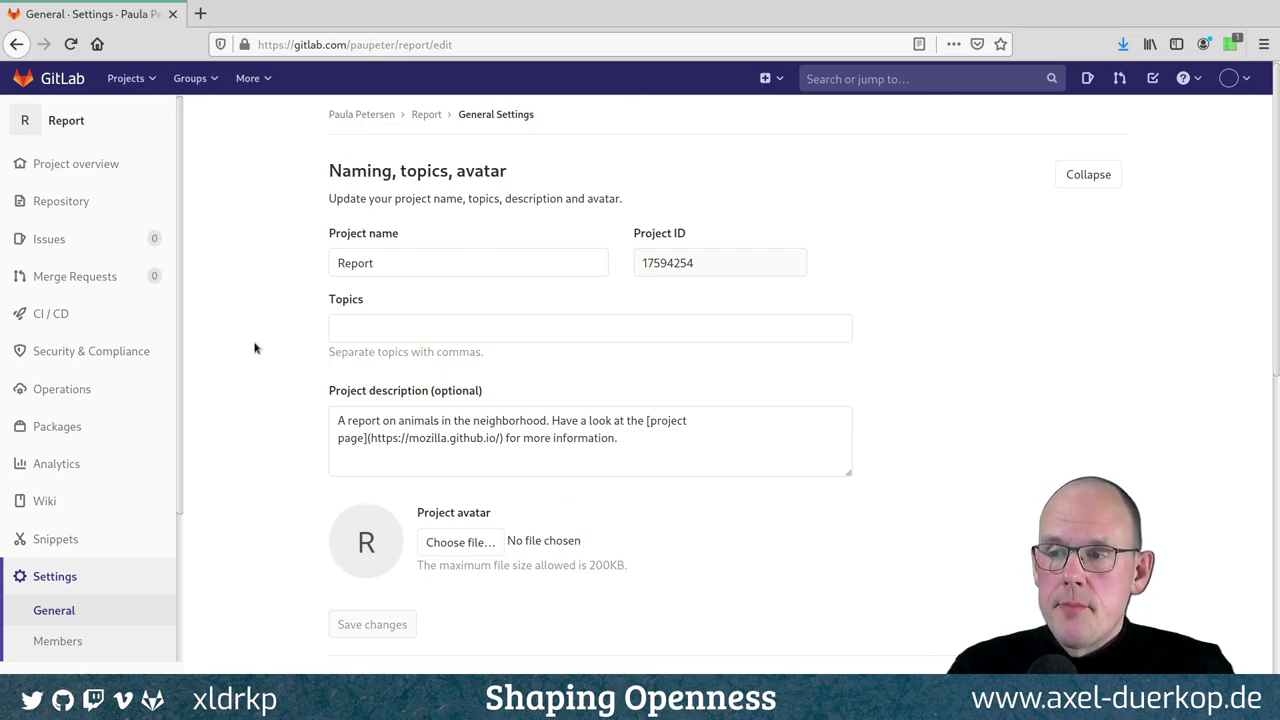
scroll(272, 340, down, 5)
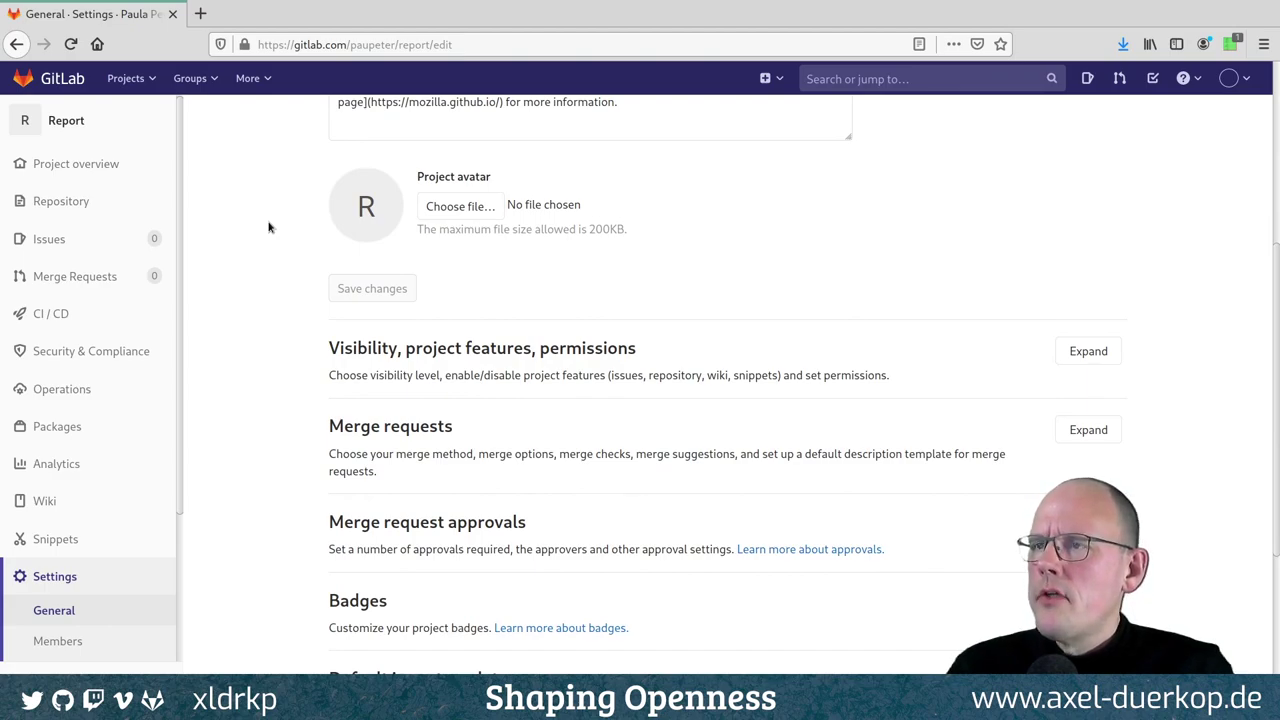
scroll(268, 227, down, 3)
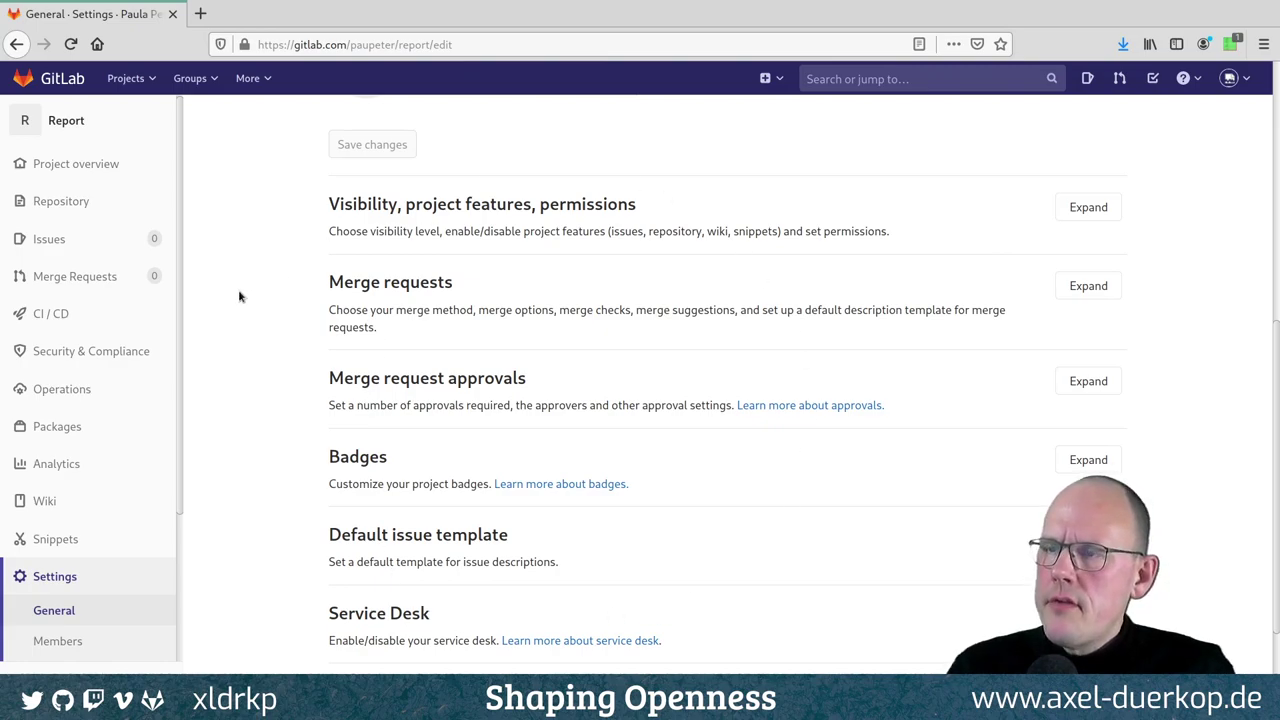
click(1098, 209)
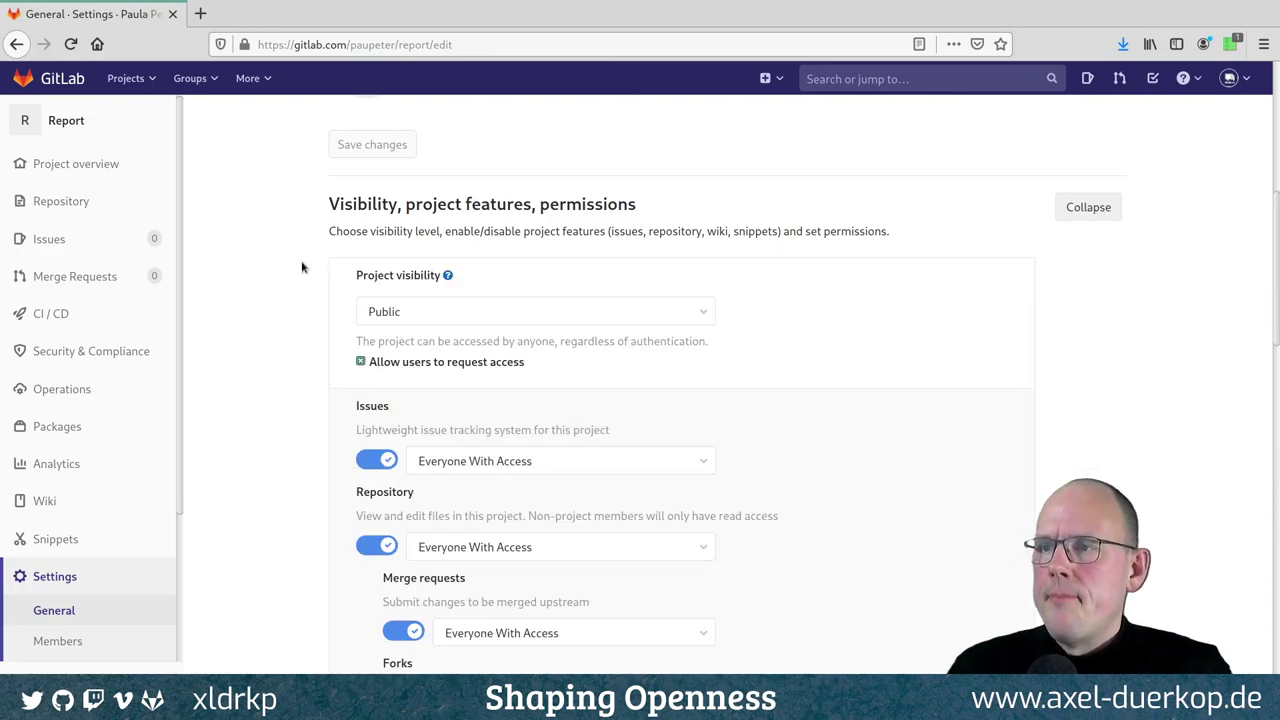
scroll(290, 256, down, 2)
click(446, 216)
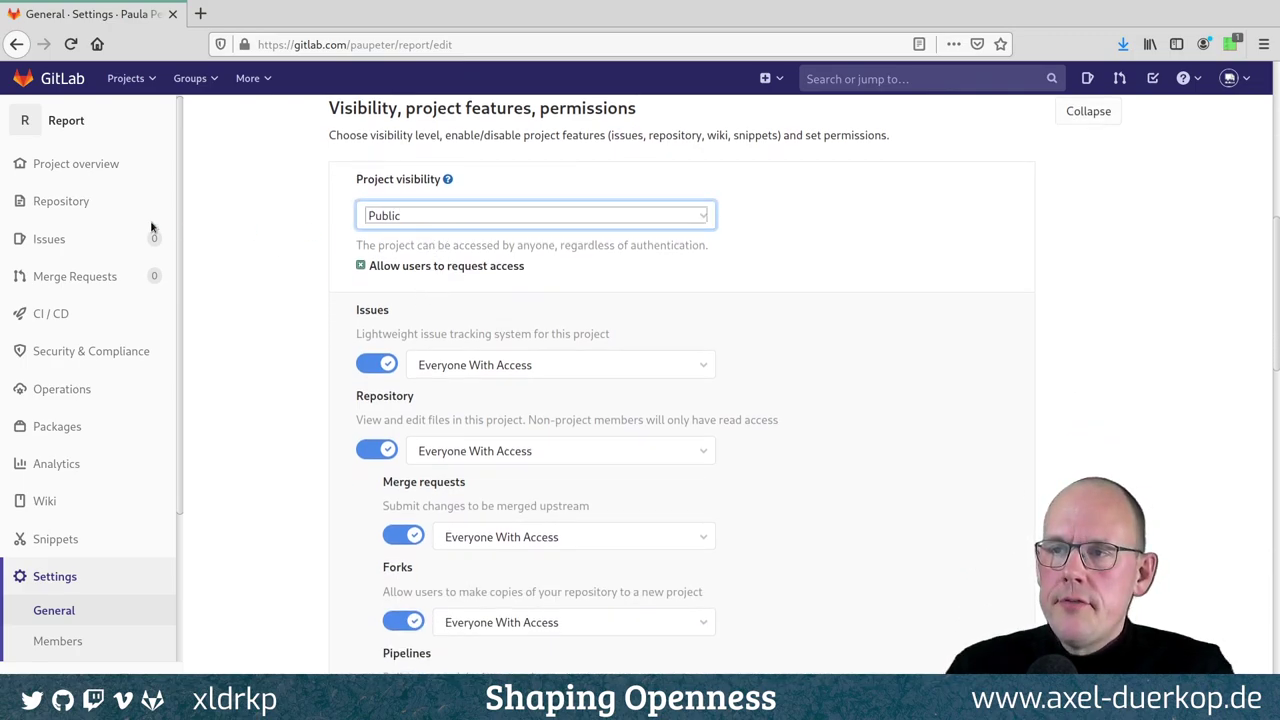
click(282, 216)
scroll(280, 242, down, 1)
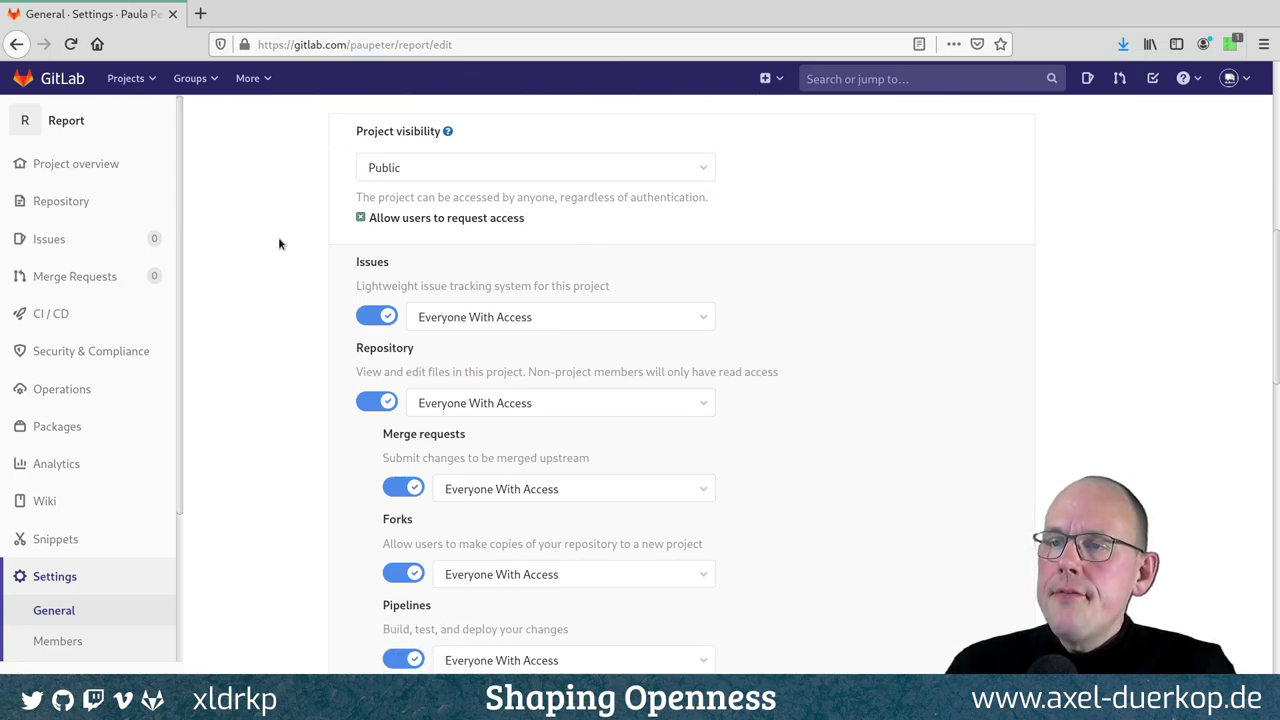
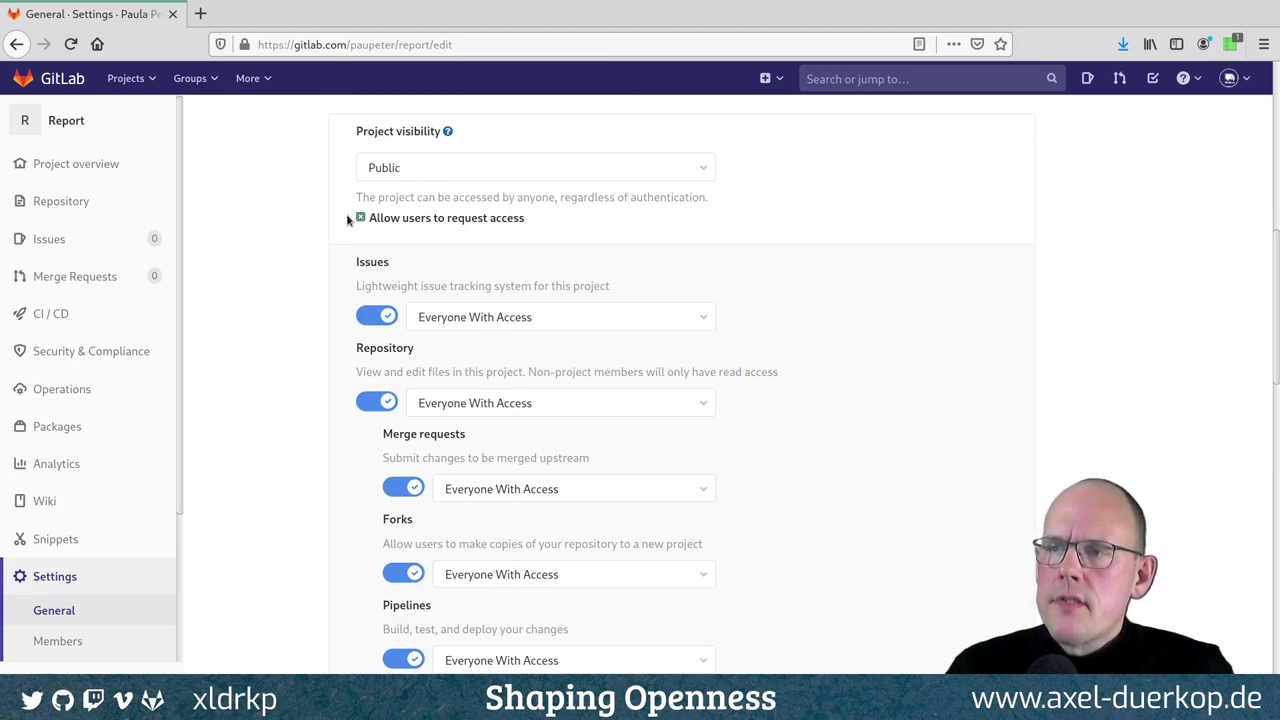
Try to disable Forks, Pipelines, Container registry, Git Large File Storage and Packages for the Report project.
scroll(254, 272, down, 3)
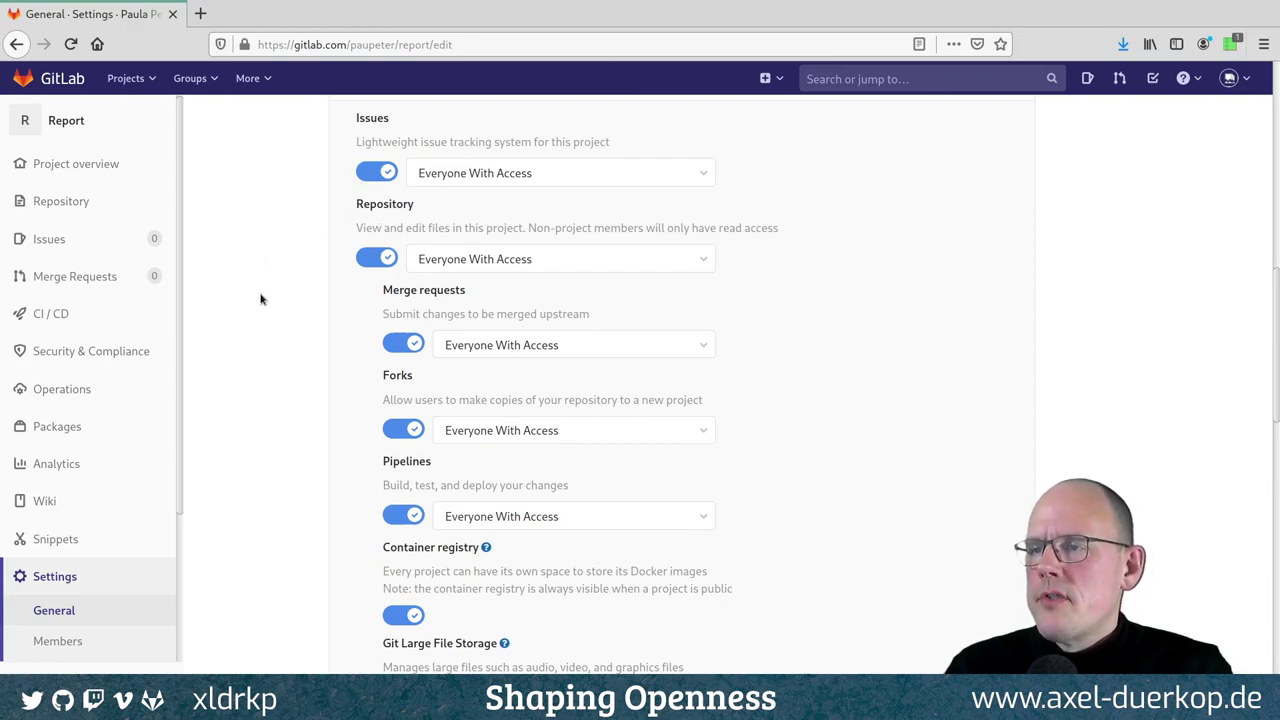
scroll(270, 296, down, 2)
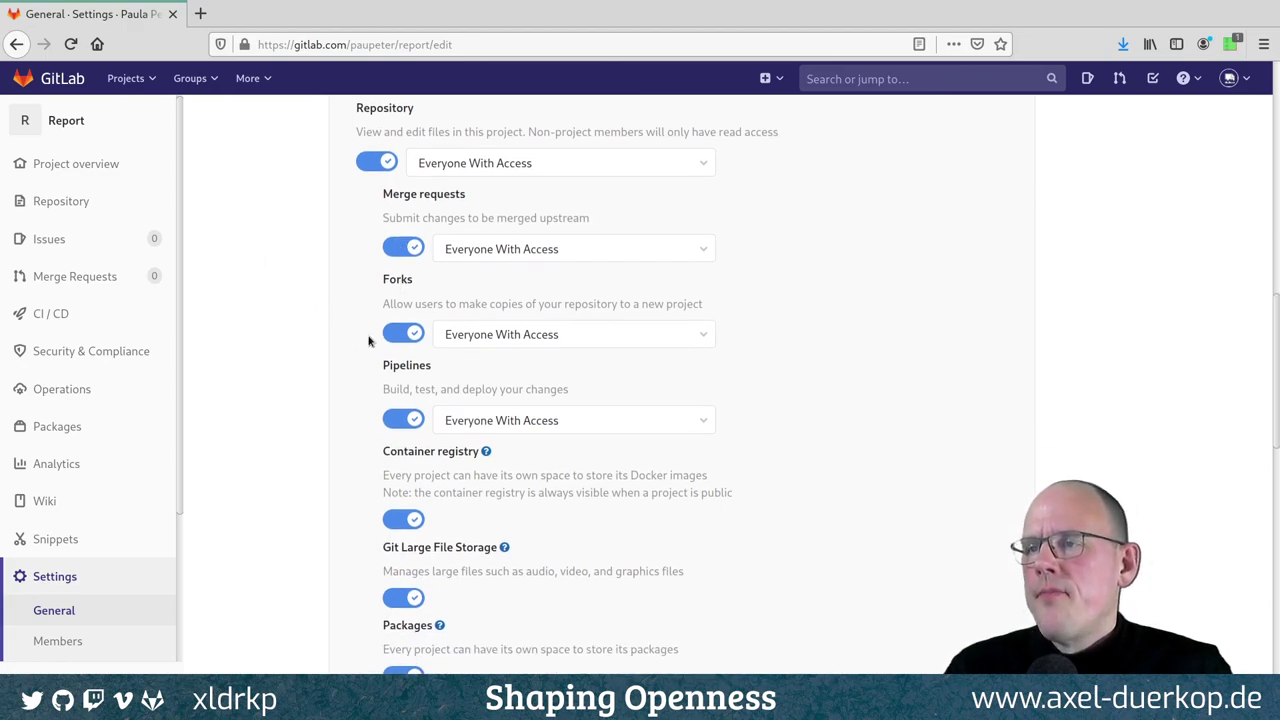
click(401, 333)
scroll(300, 344, down, 2)
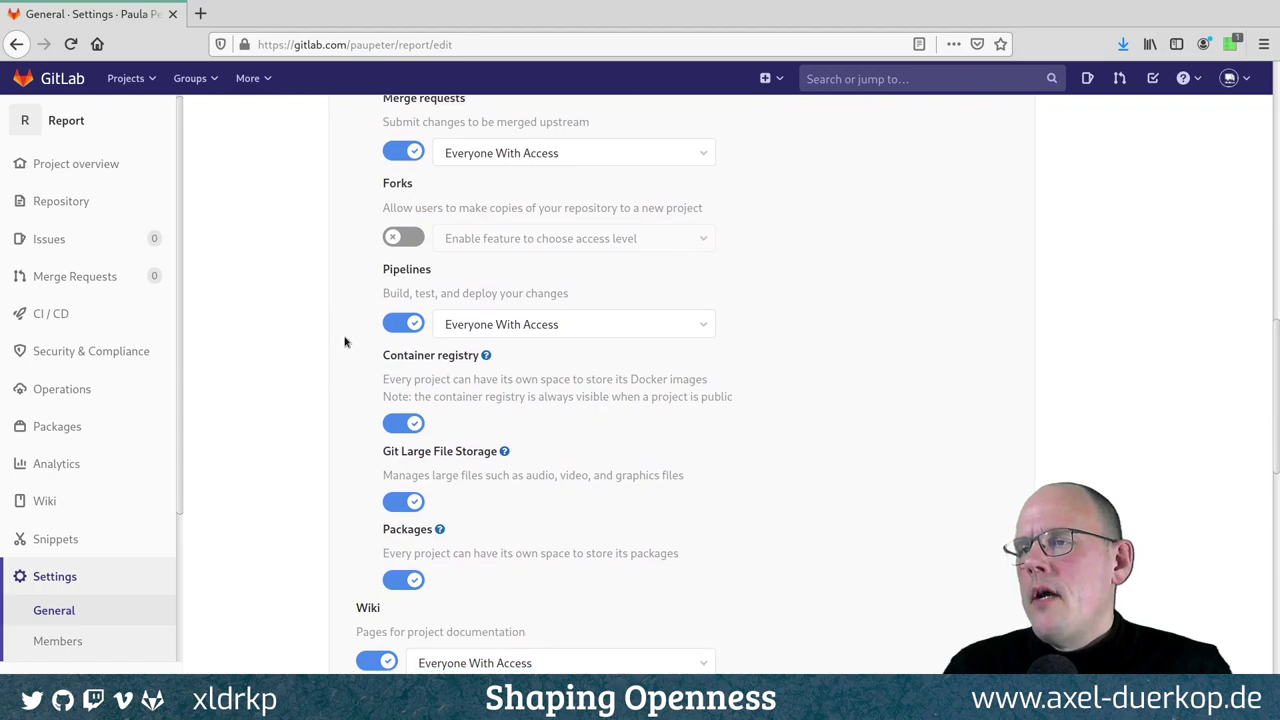
click(408, 324)
click(386, 424)
scroll(226, 366, down, 4)
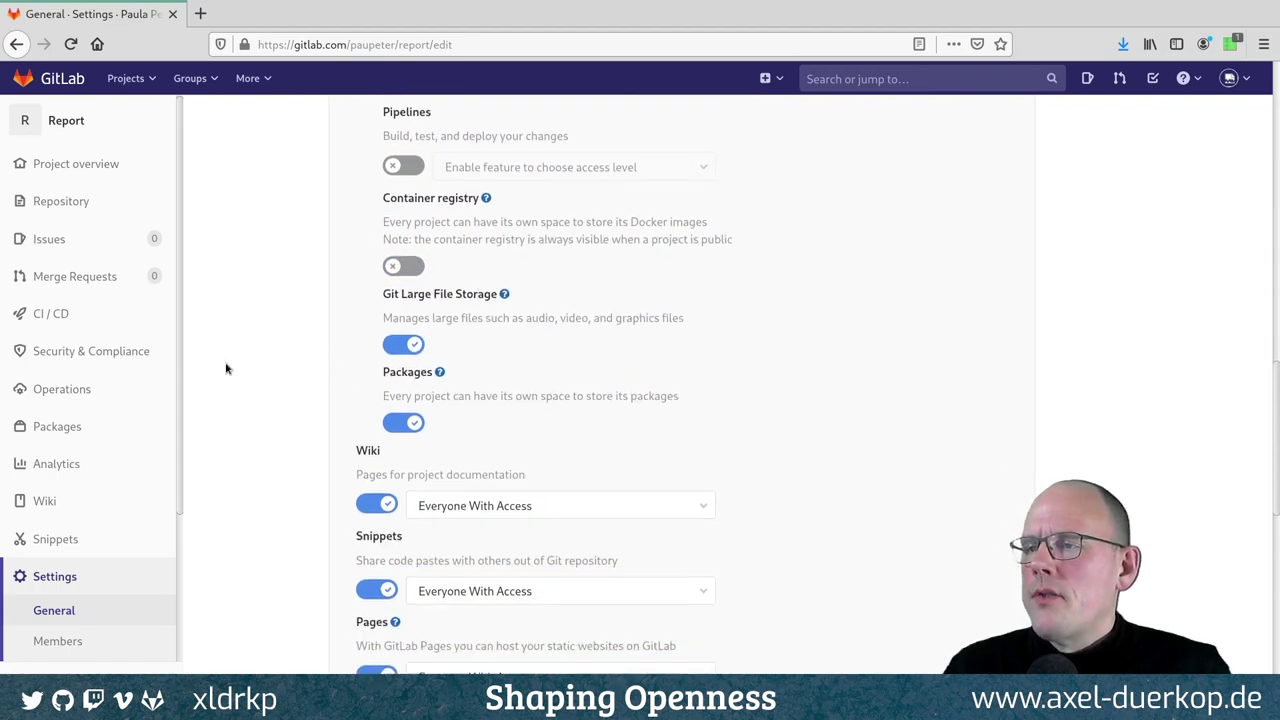
click(410, 312)
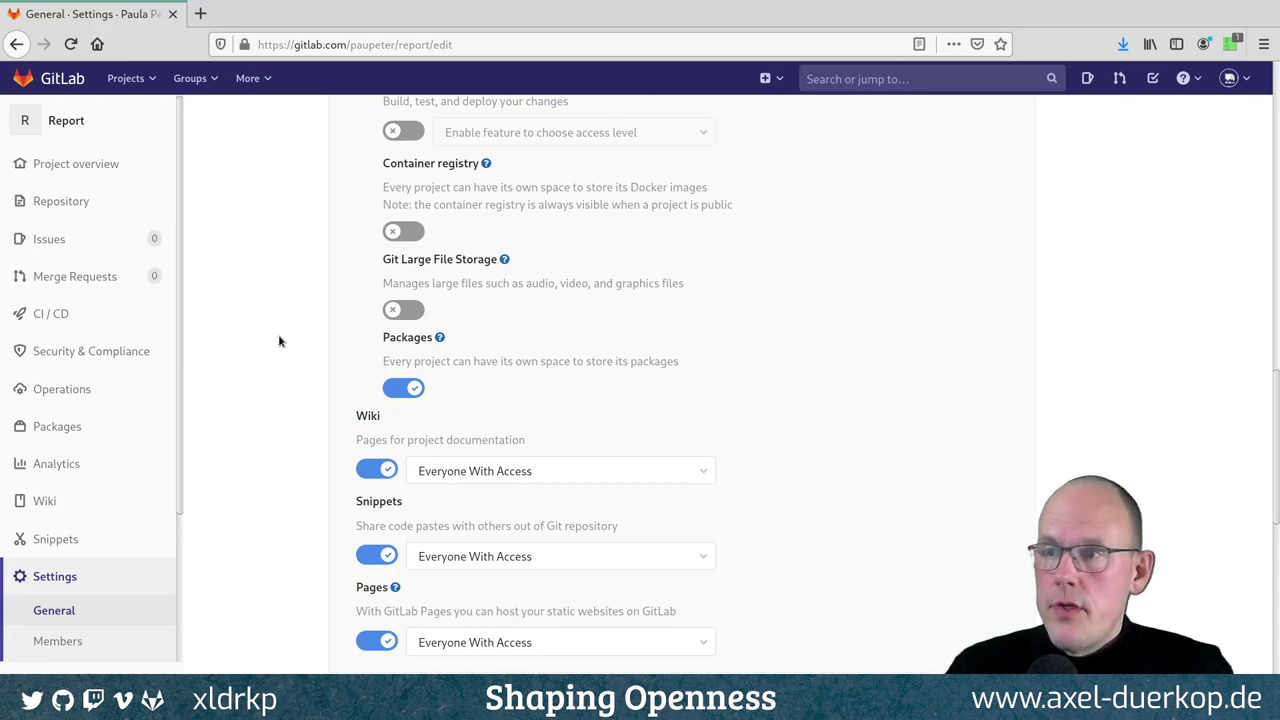
scroll(277, 340, down, 2)
click(406, 294)
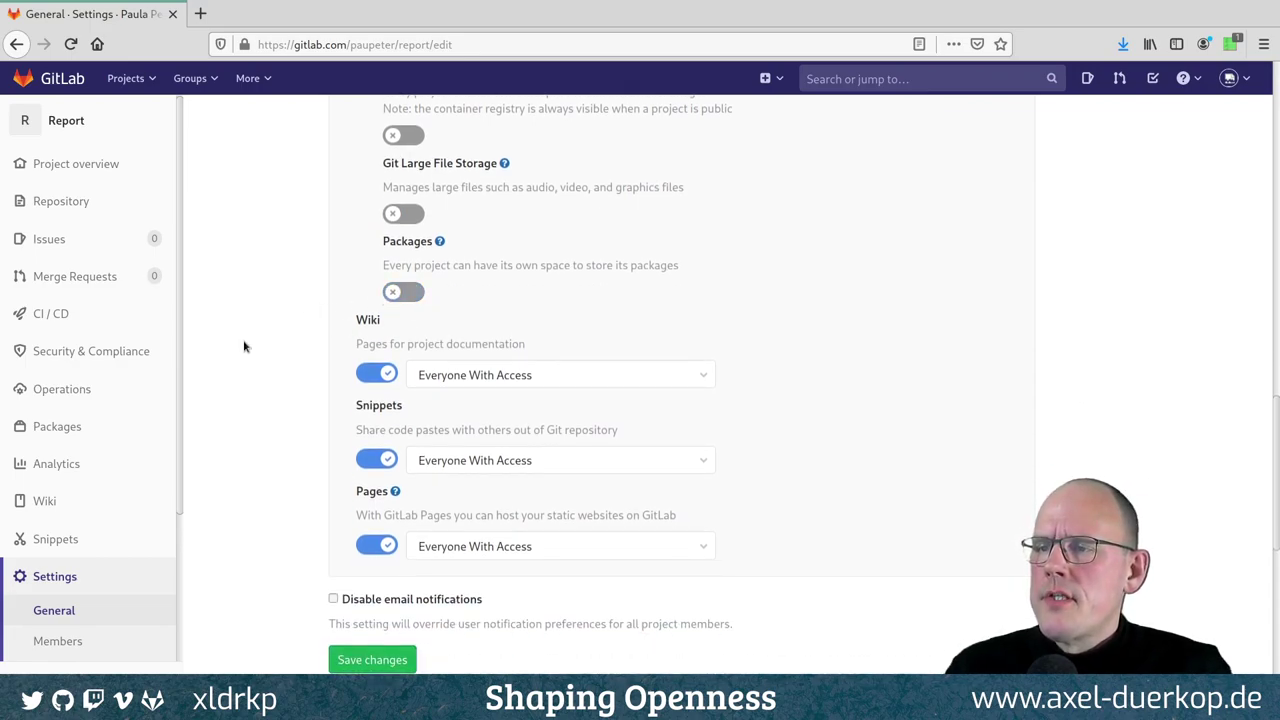
Try to disable Snippets and Pages and save the project's feature changes.
scroll(243, 346, down, 2)
click(386, 366)
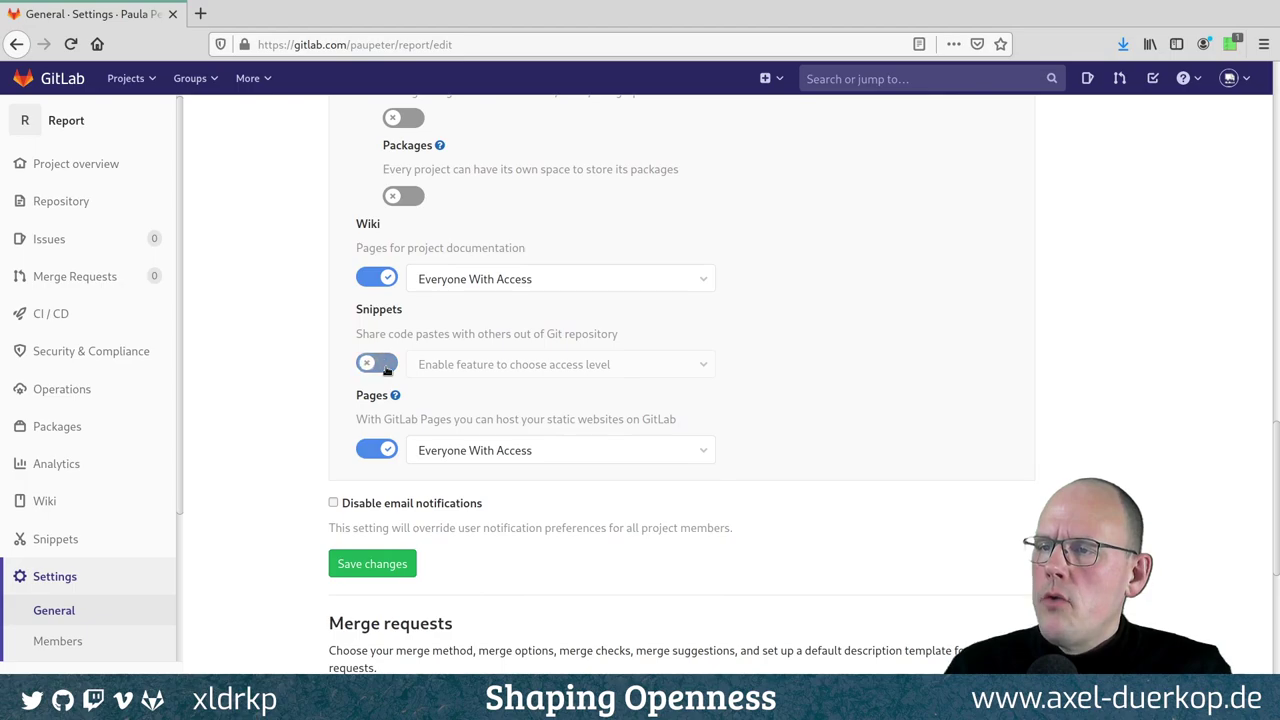
click(385, 452)
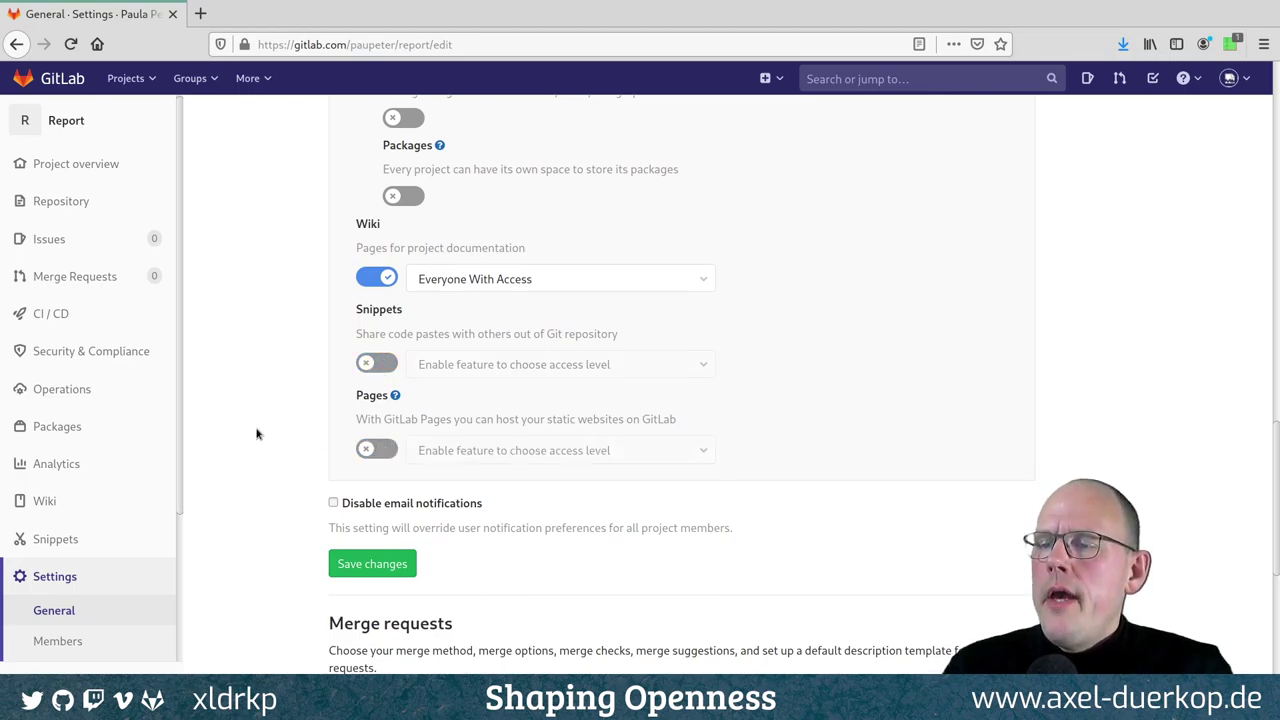
click(371, 563)
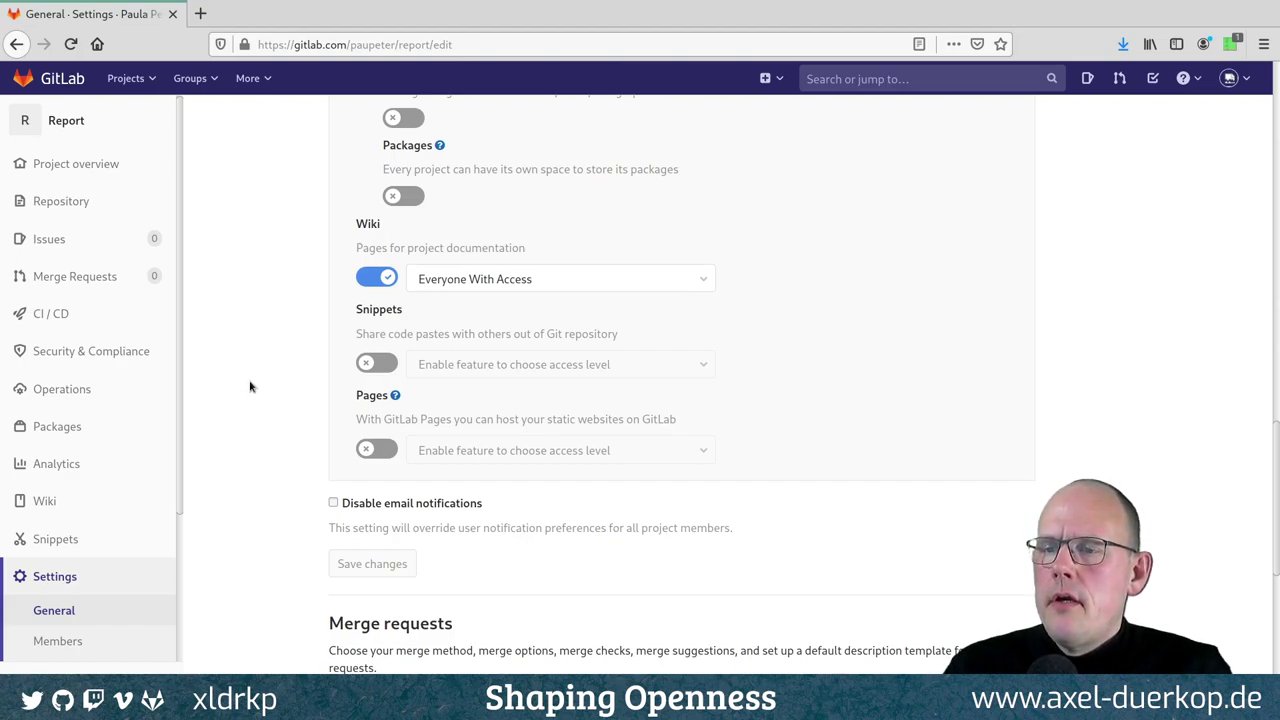
Open the Report project's overview page from the settings and reload it.
scroll(255, 385, down, 4)
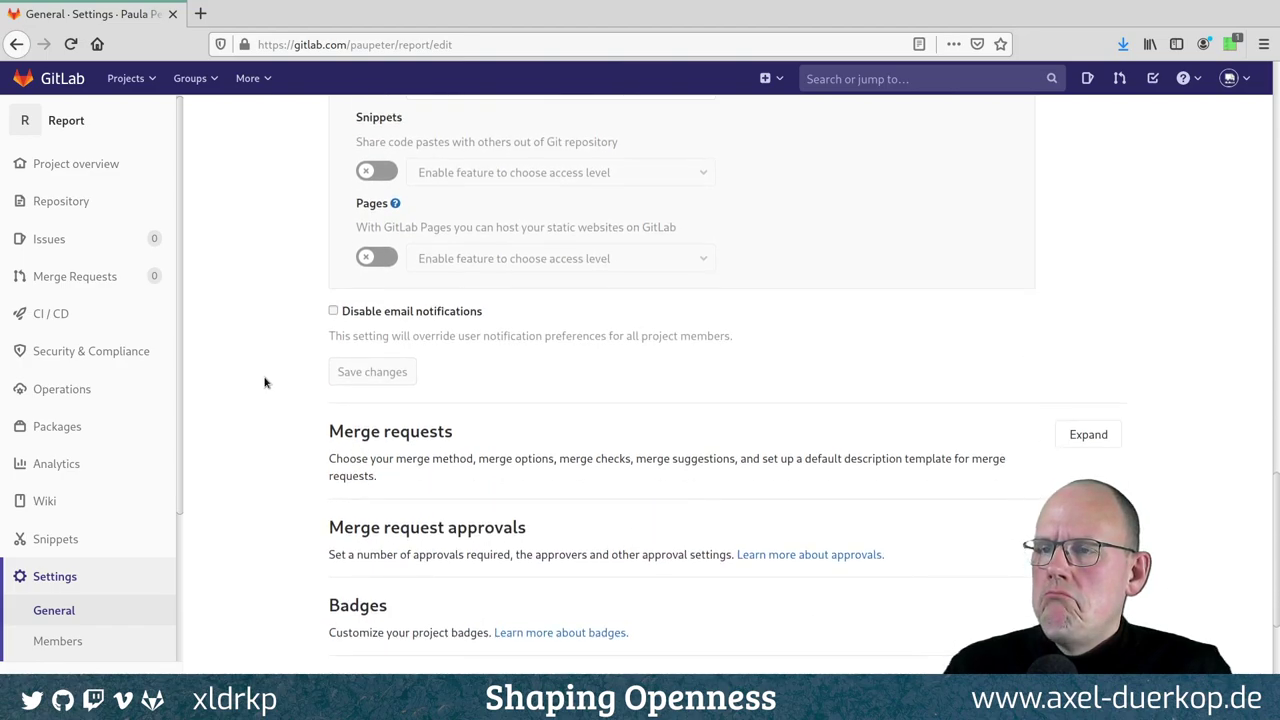
scroll(265, 380, up, 10)
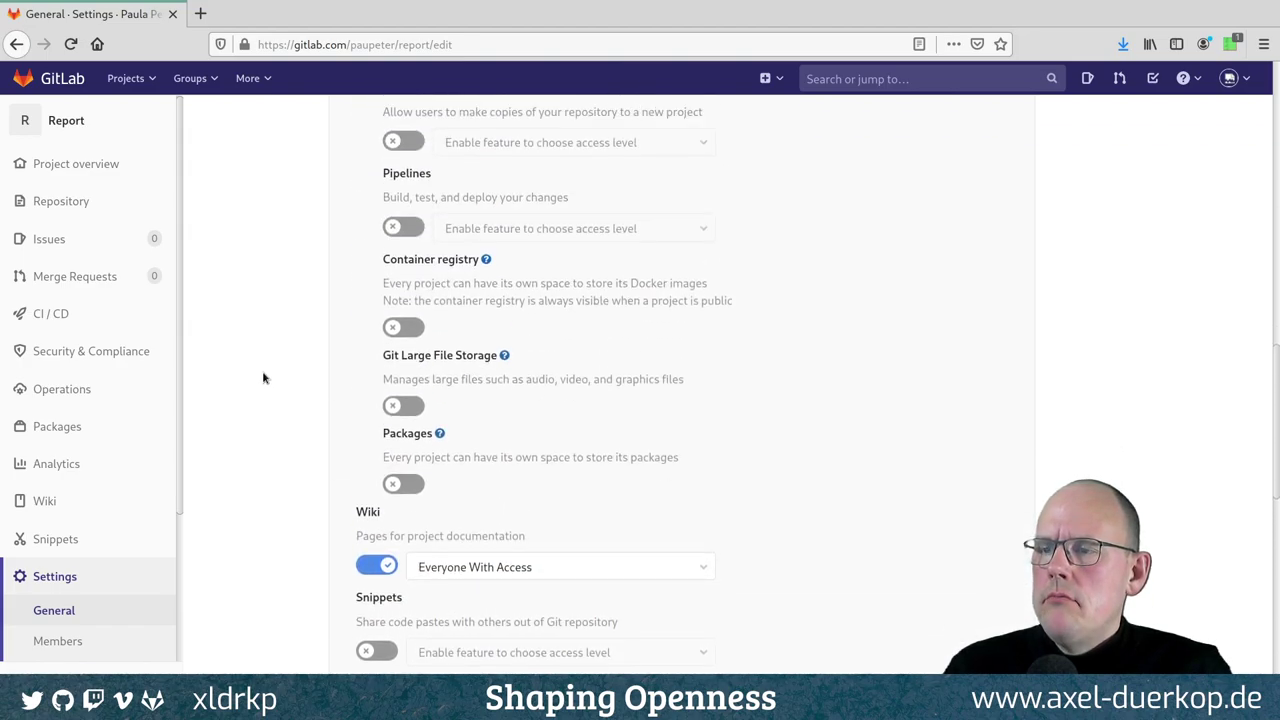
scroll(263, 377, up, 20)
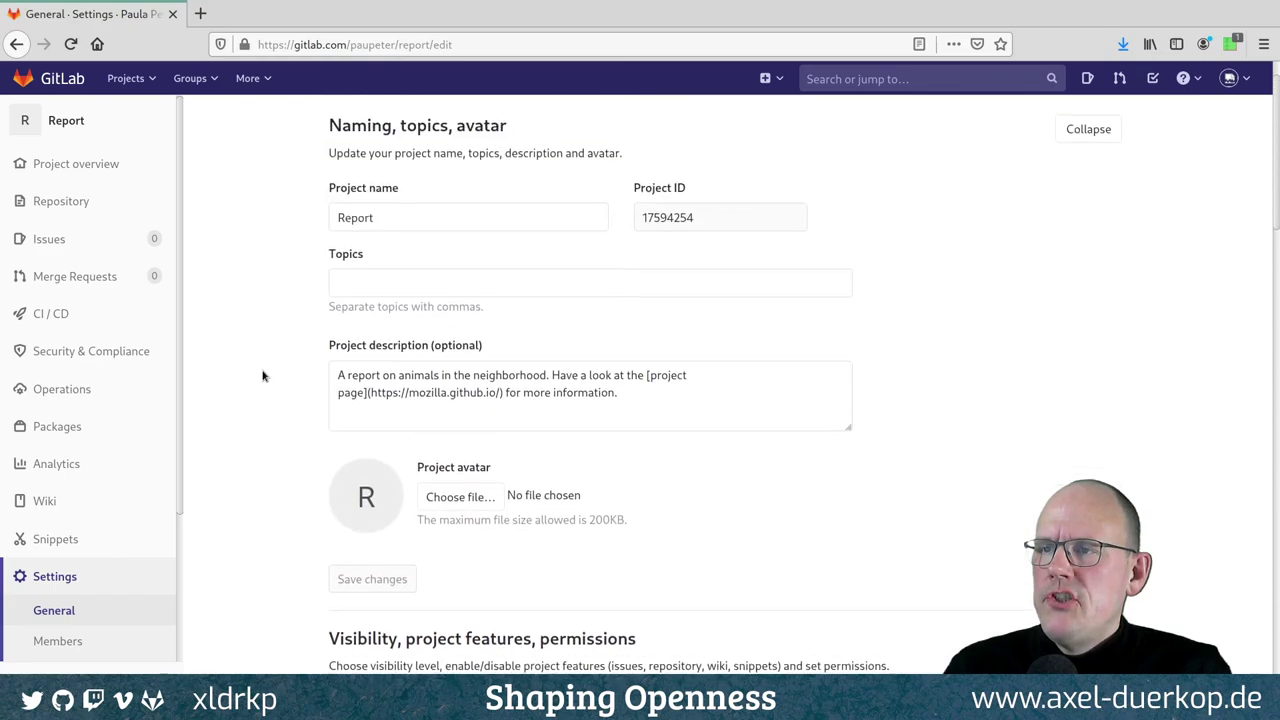
scroll(263, 376, up, 1)
click(96, 120)
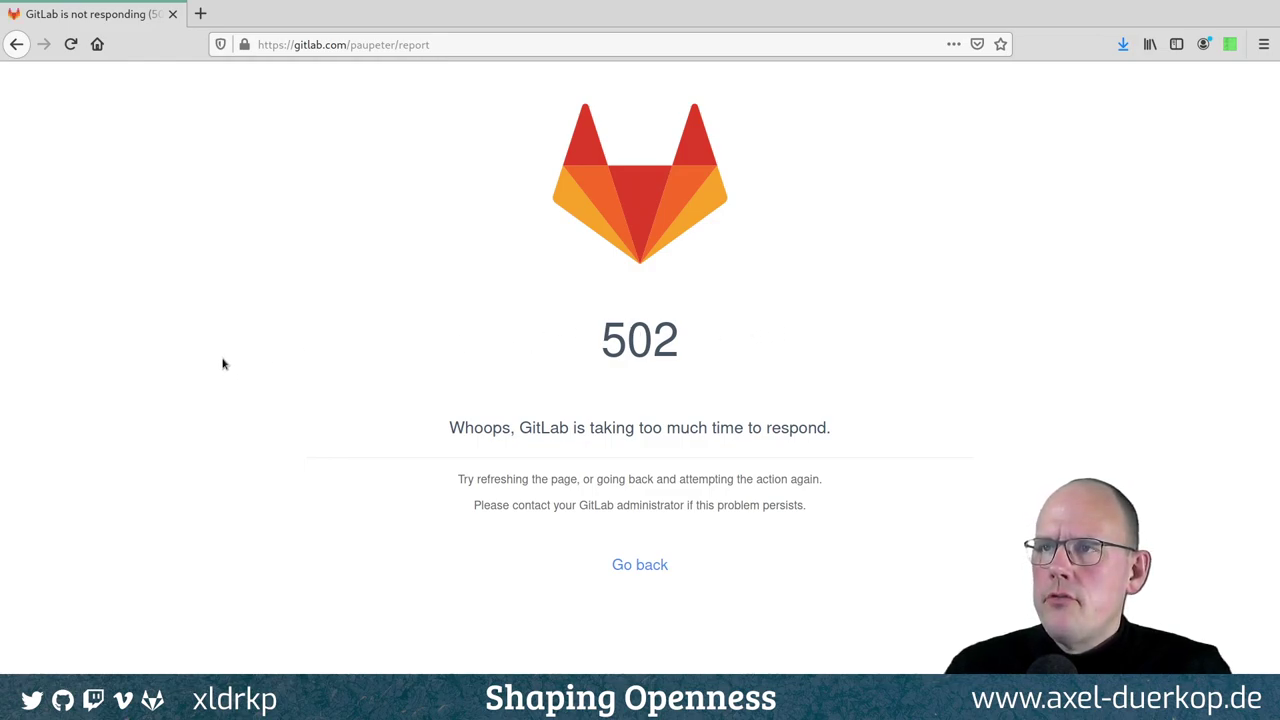
key(ctrl+l)
key(Return)
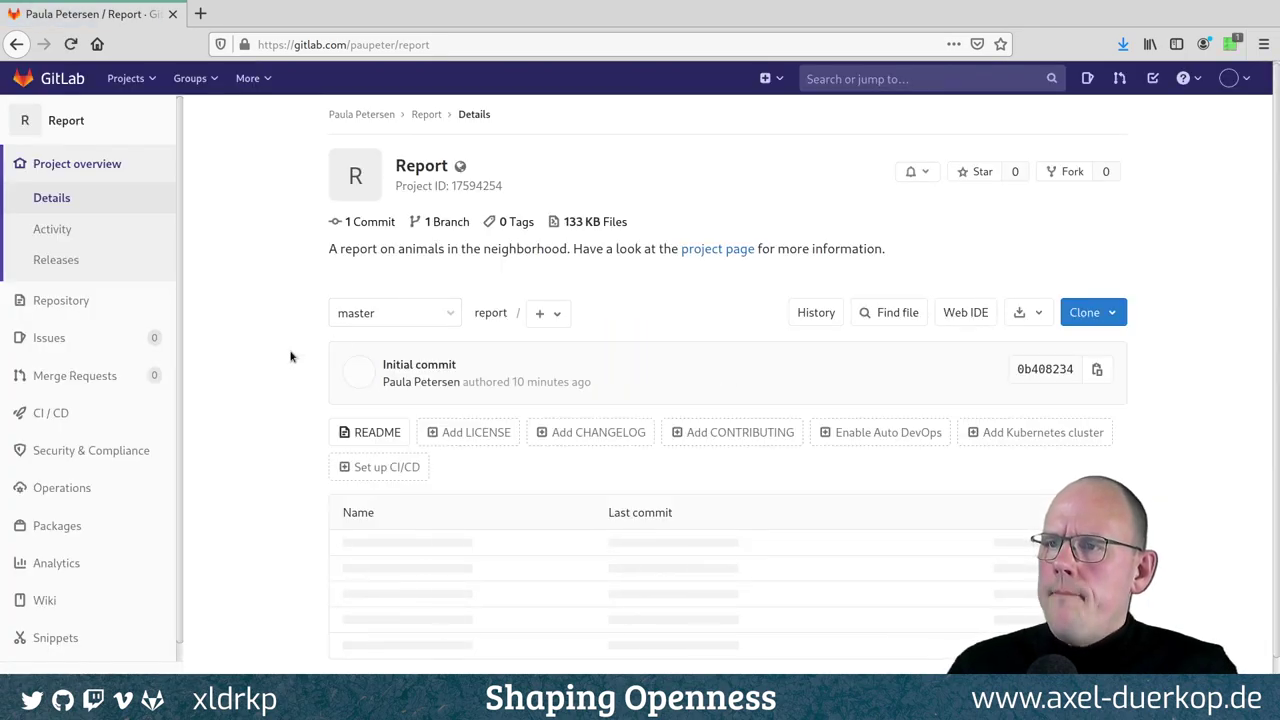
Reopen the Report project's general settings, expand the visibility, project features and permissions section, and check the feature switches.
scroll(63, 474, down, 3)
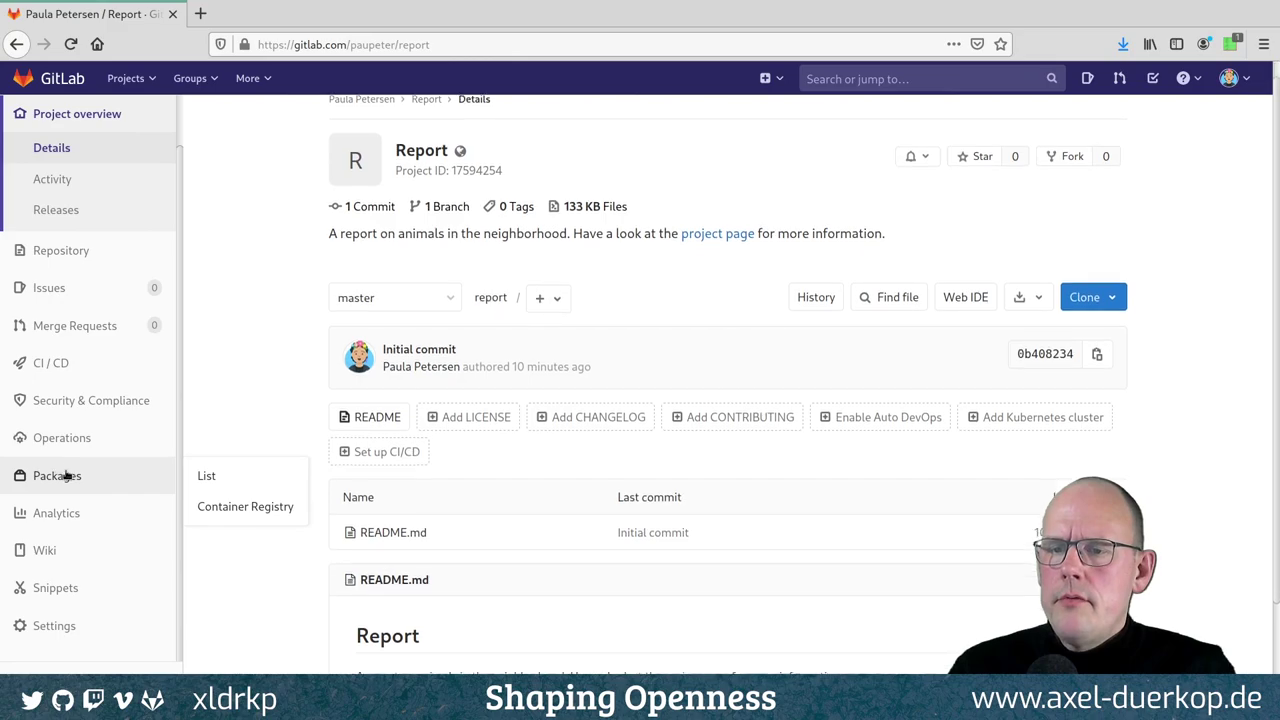
mouse_move(92, 622)
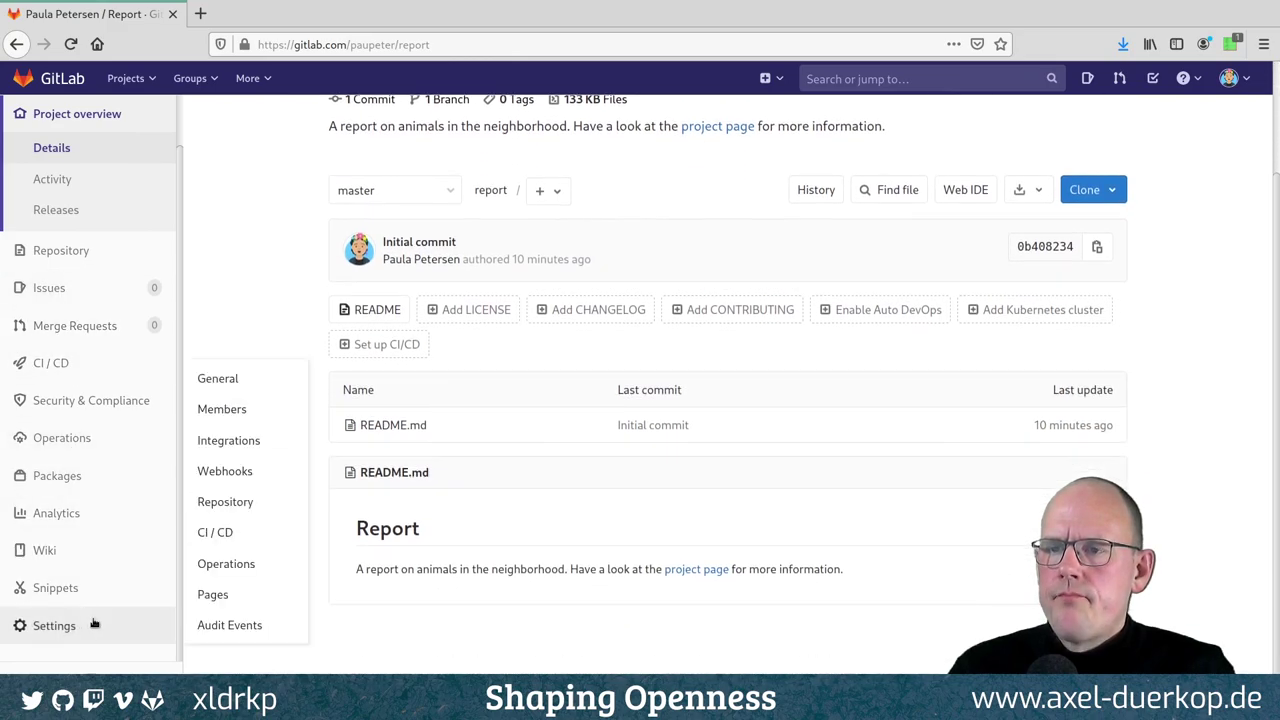
click(222, 388)
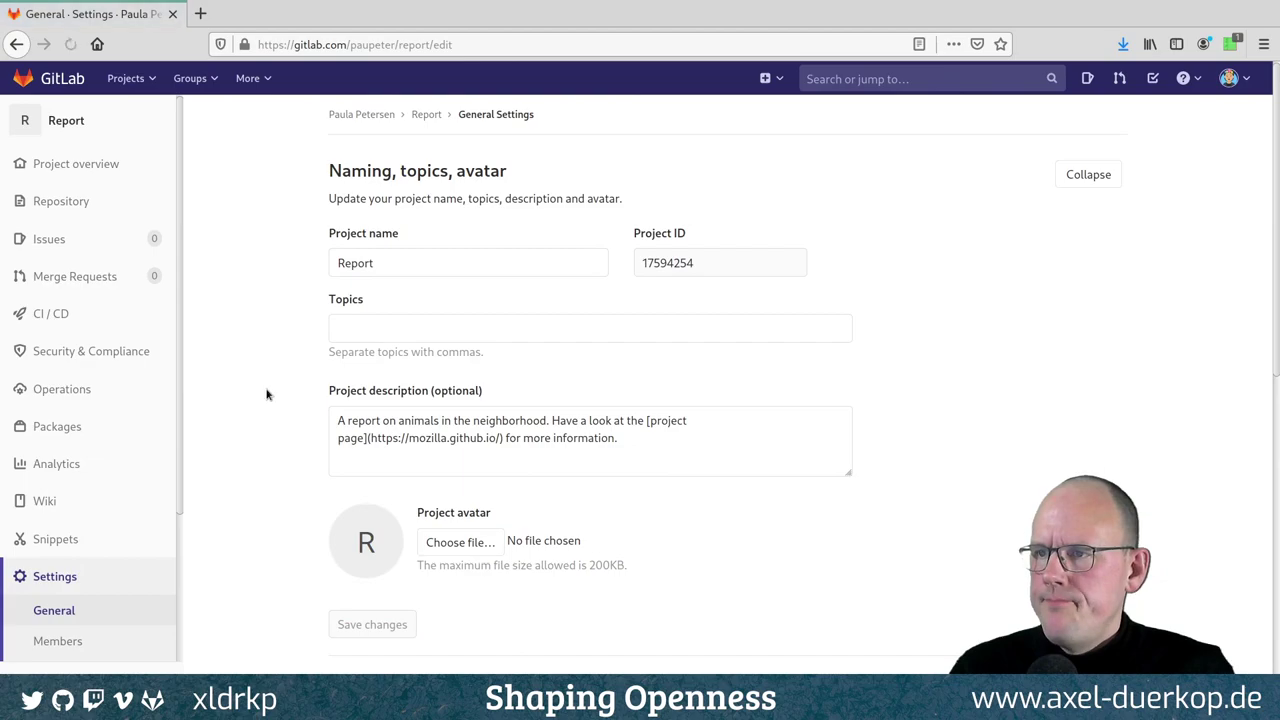
scroll(237, 411, down, 5)
click(1093, 256)
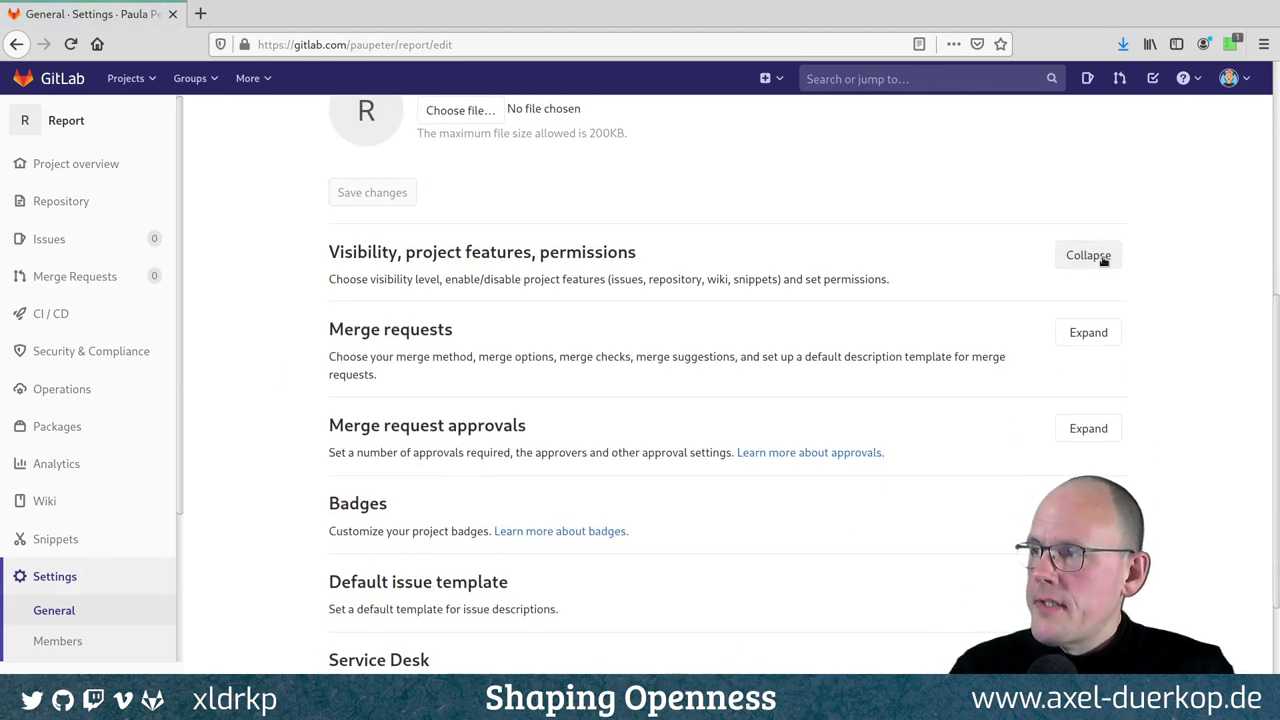
scroll(275, 380, down, 3)
scroll(270, 392, down, 2)
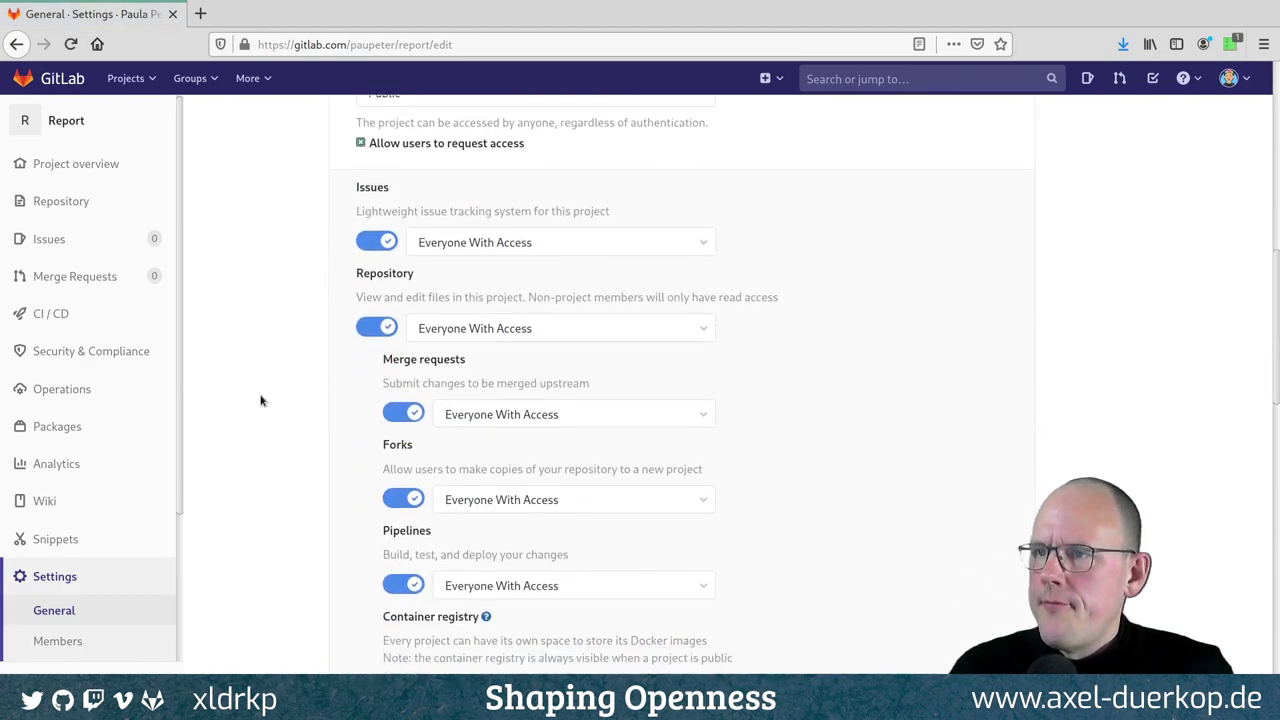
scroll(261, 352, down, 1)
scroll(261, 352, up, 2)
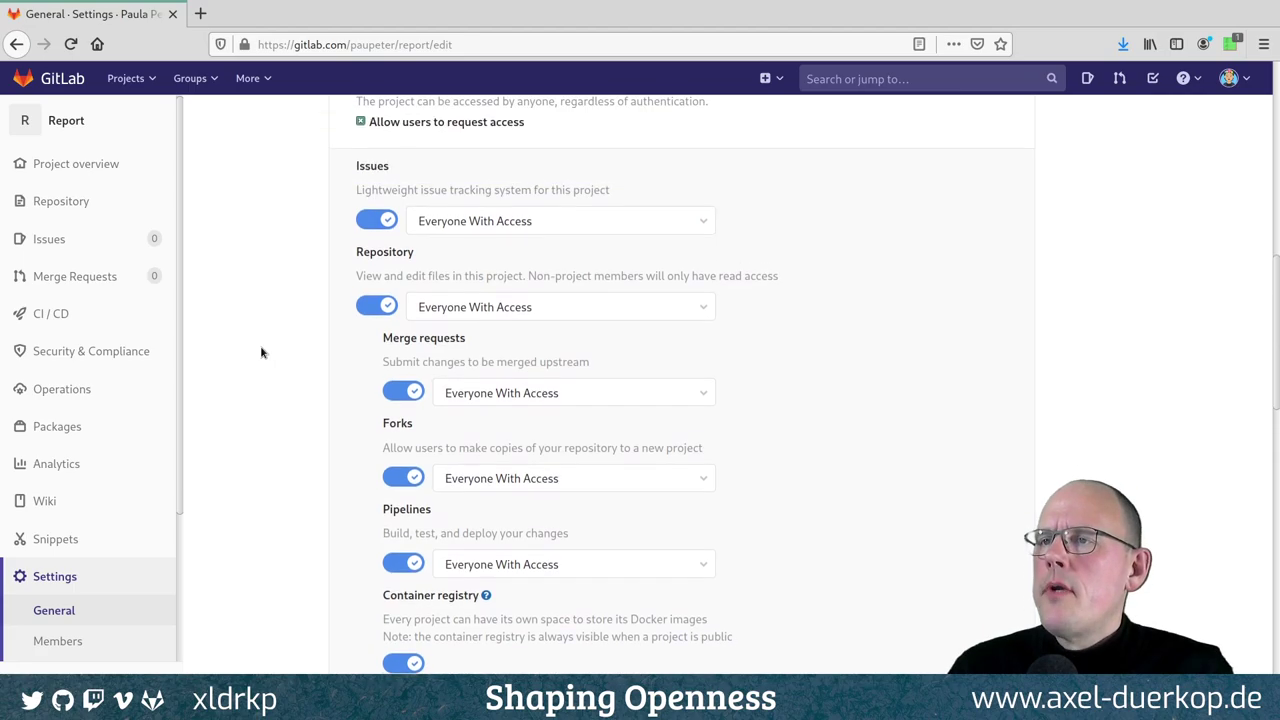
scroll(230, 340, down, 2)
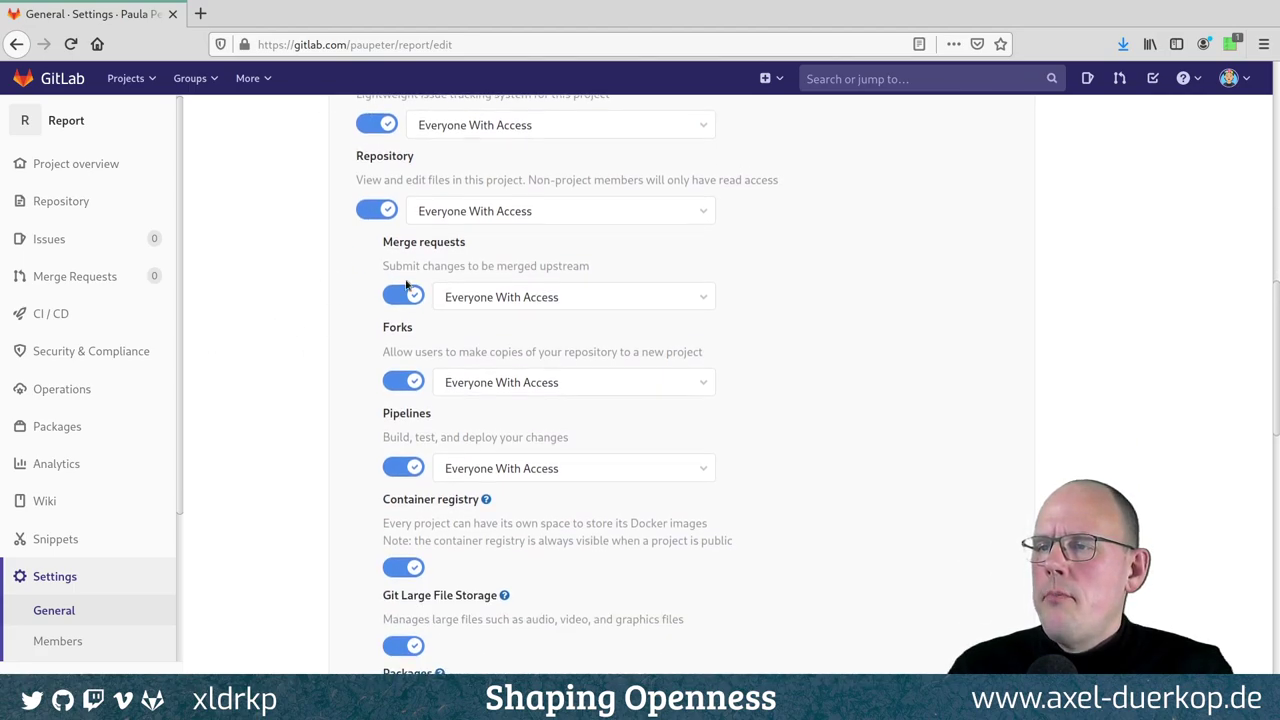
Disable Forks, Pipelines, Container registry, Git Large File Storage and Packages under the project's repository features.
click(410, 380)
scroll(305, 406, down, 3)
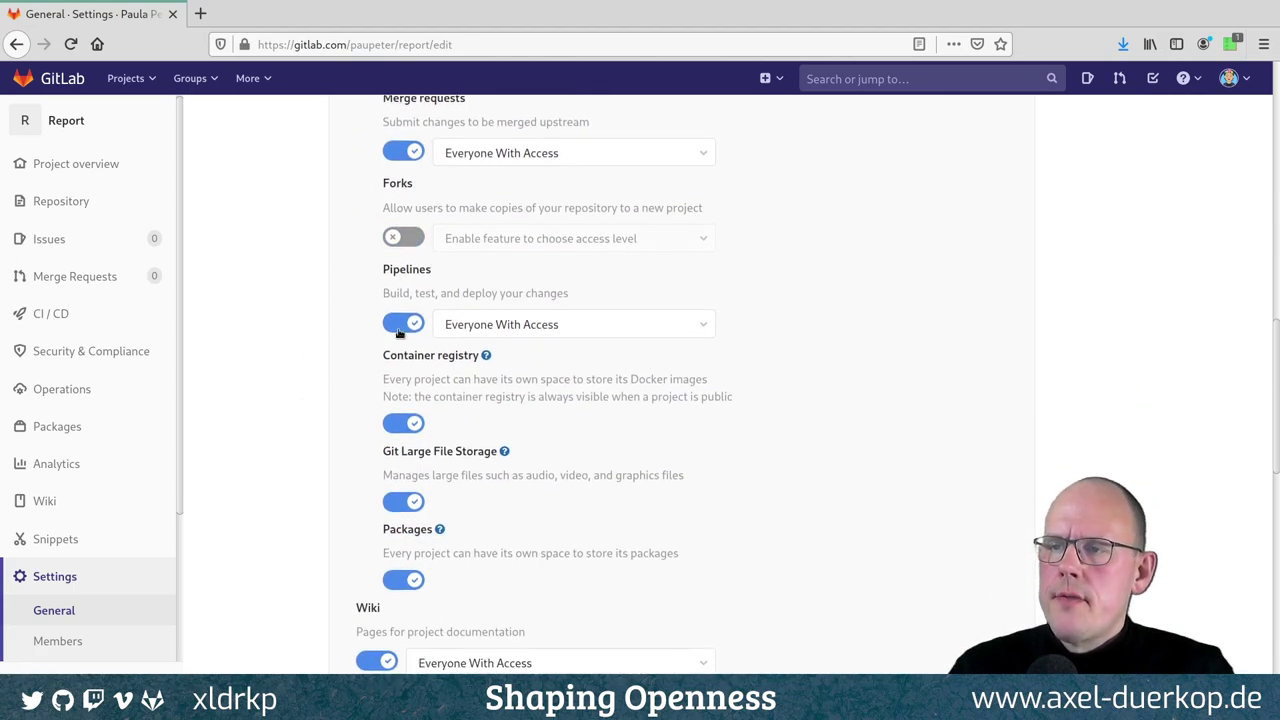
click(405, 324)
click(402, 423)
scroll(245, 432, down, 2)
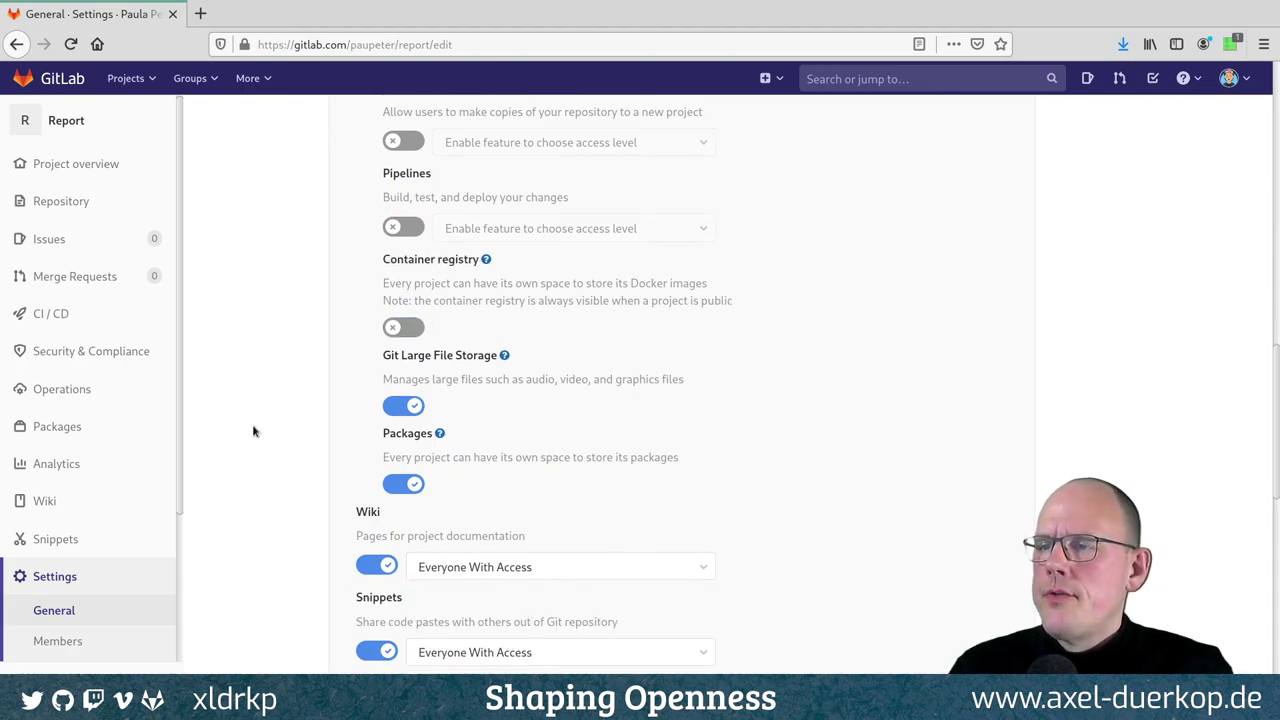
click(406, 408)
scroll(265, 440, down, 3)
scroll(265, 441, down, 2)
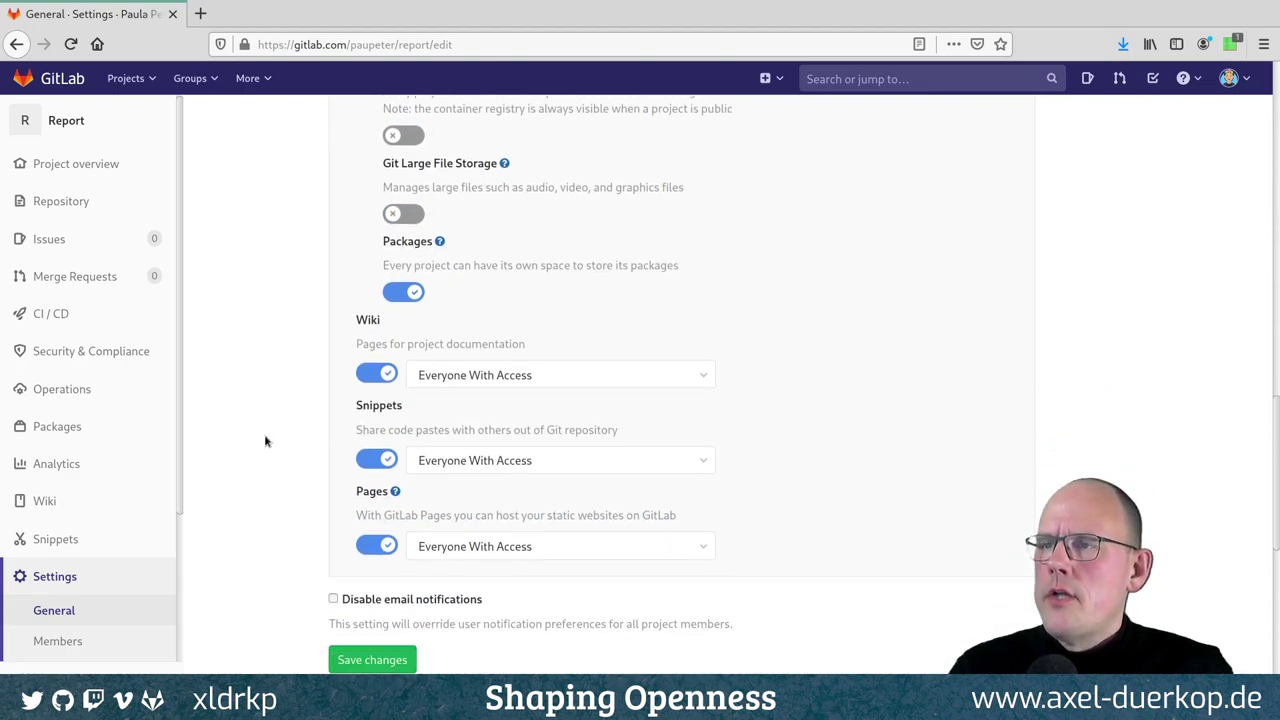
click(408, 292)
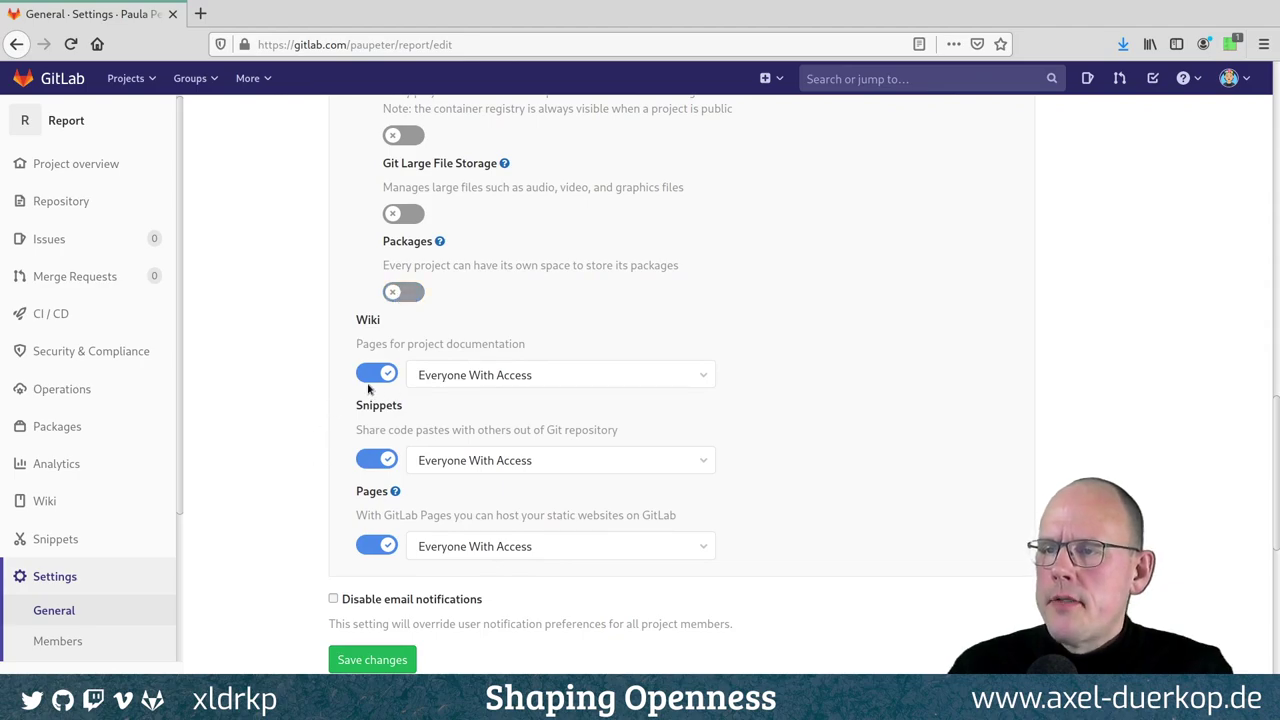
Disable Snippets and Pages for the project and save the feature and permission changes.
click(380, 460)
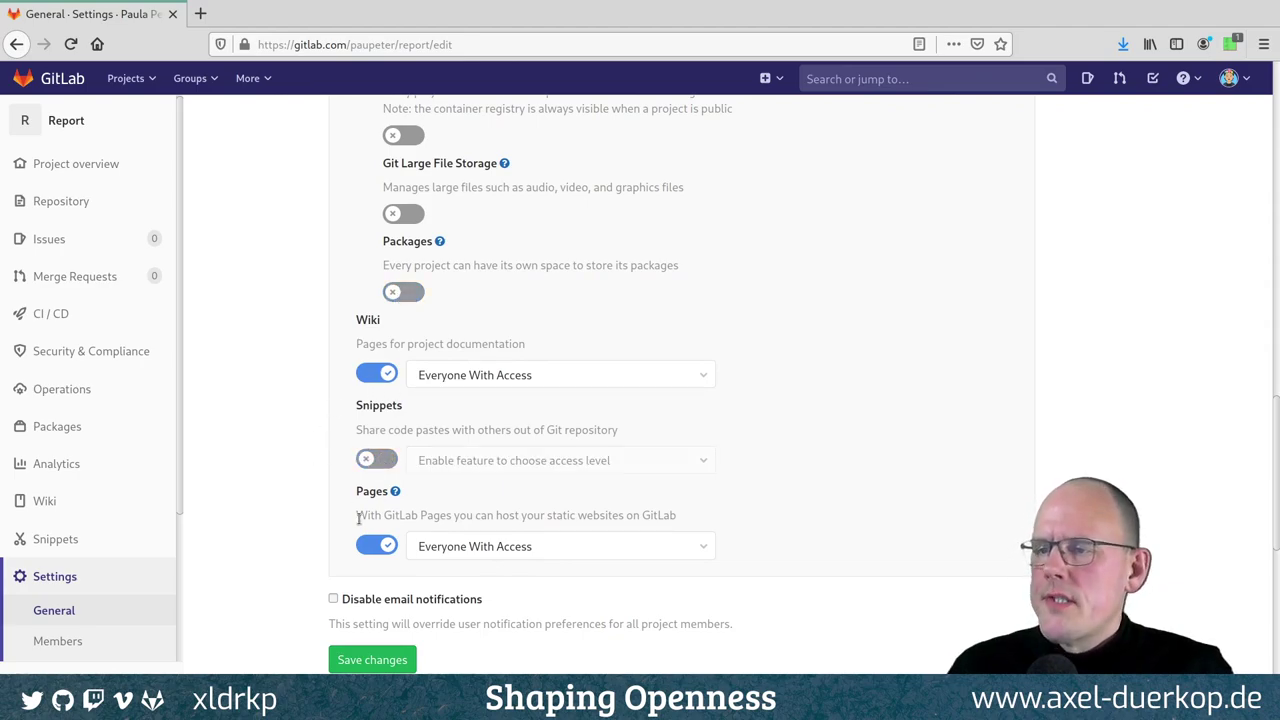
click(374, 545)
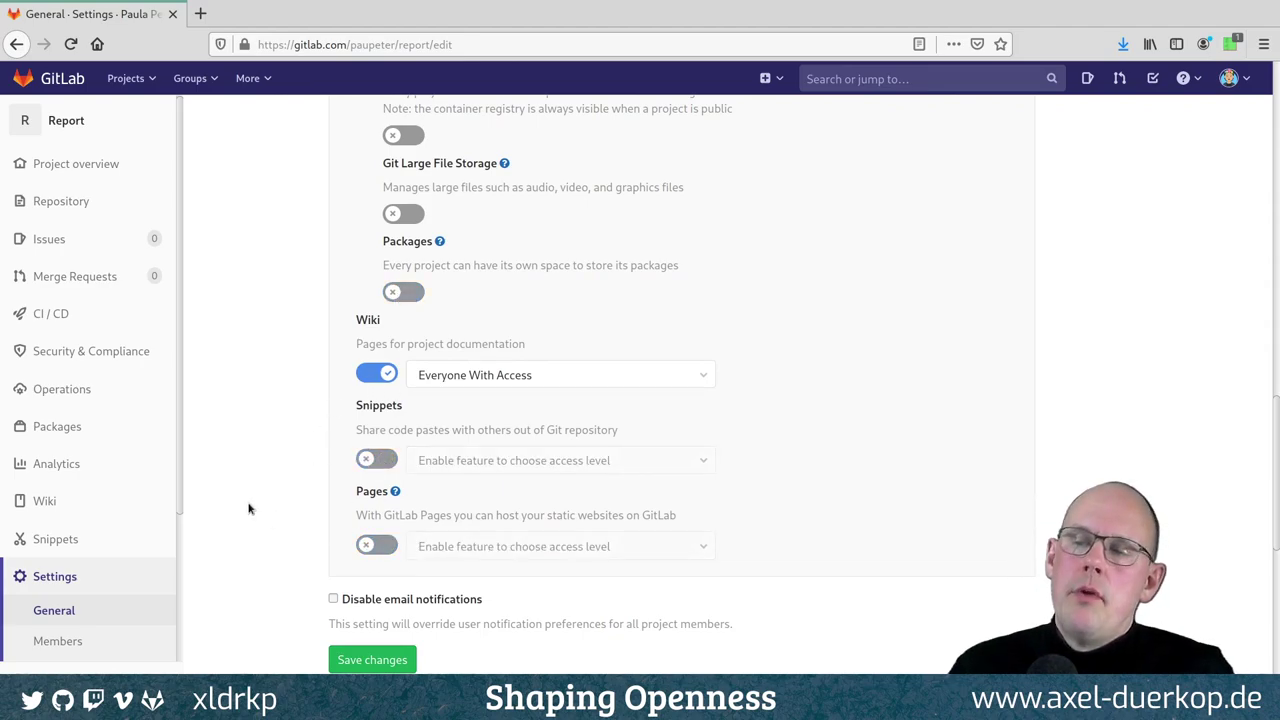
scroll(250, 509, down, 3)
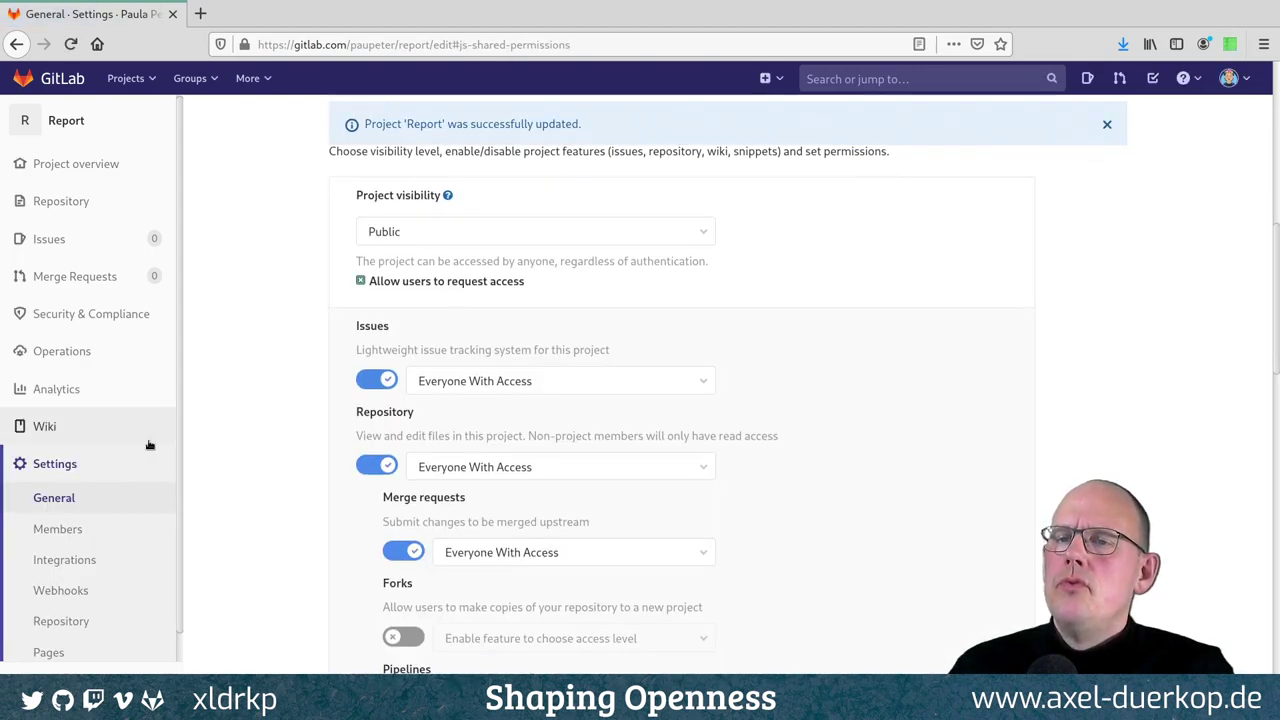
Return to the Report project's overview and open its README.md file for editing.
click(70, 124)
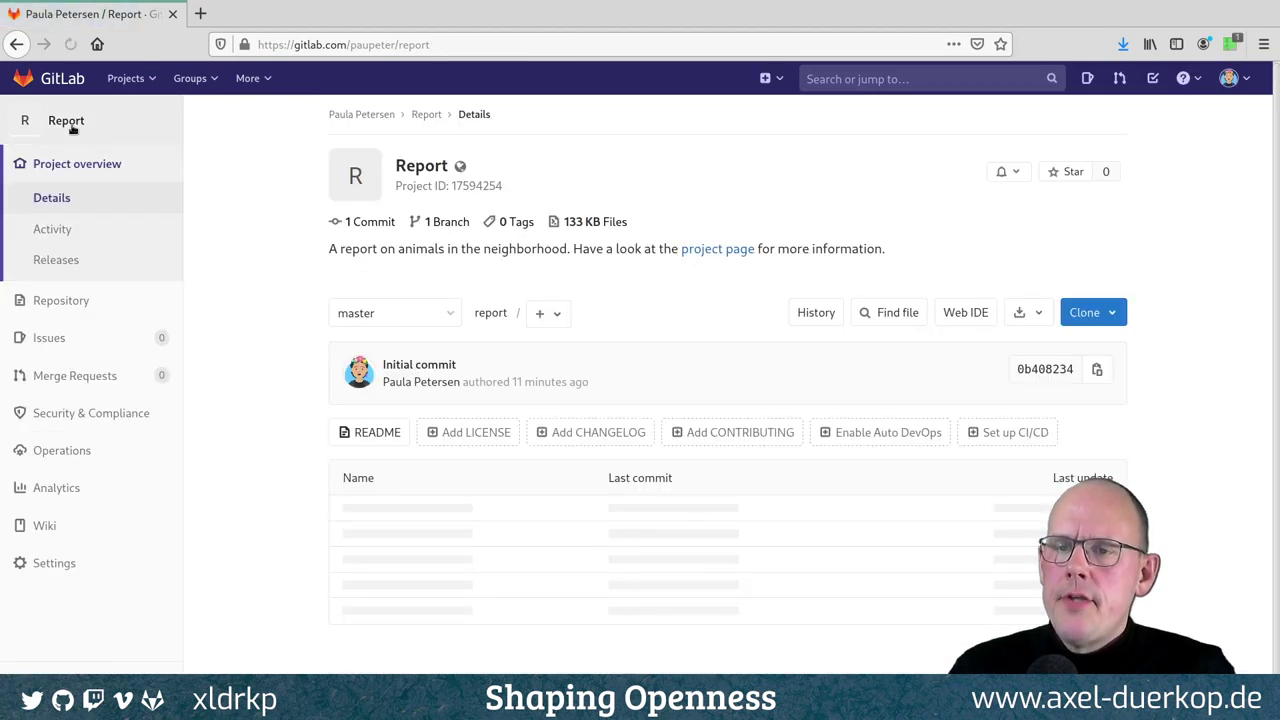
mouse_move(60, 340)
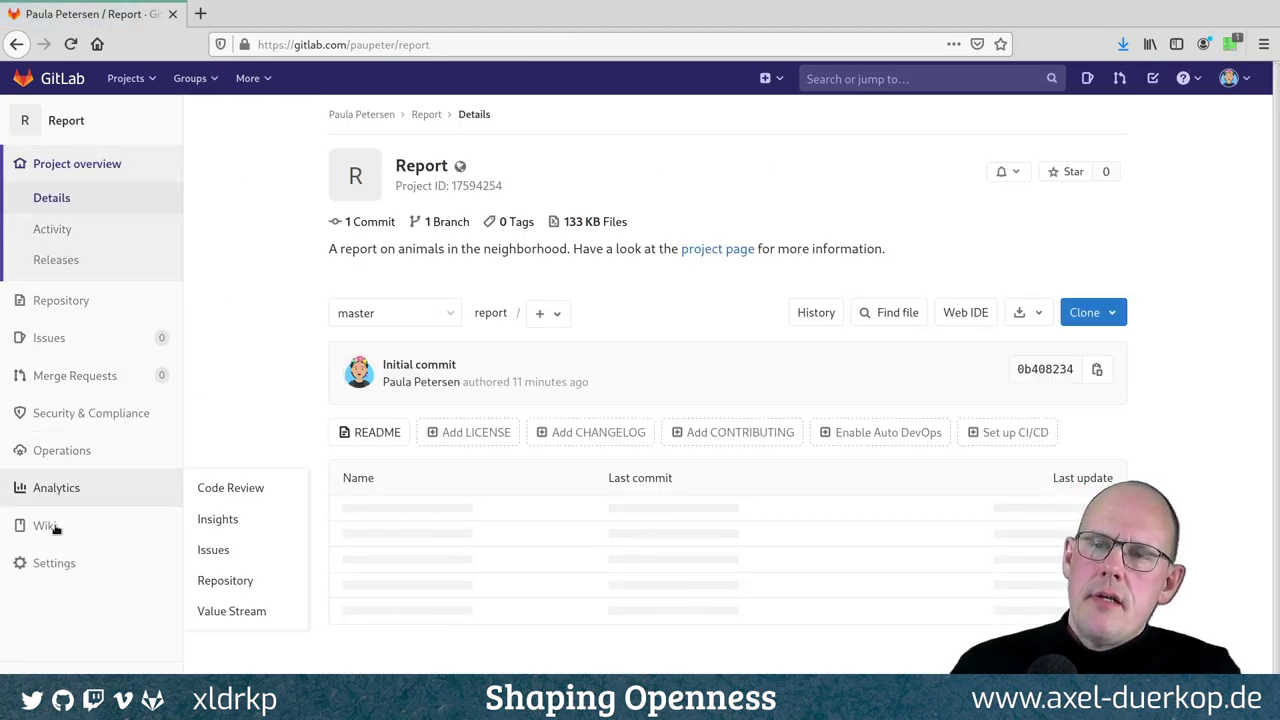
mouse_move(80, 448)
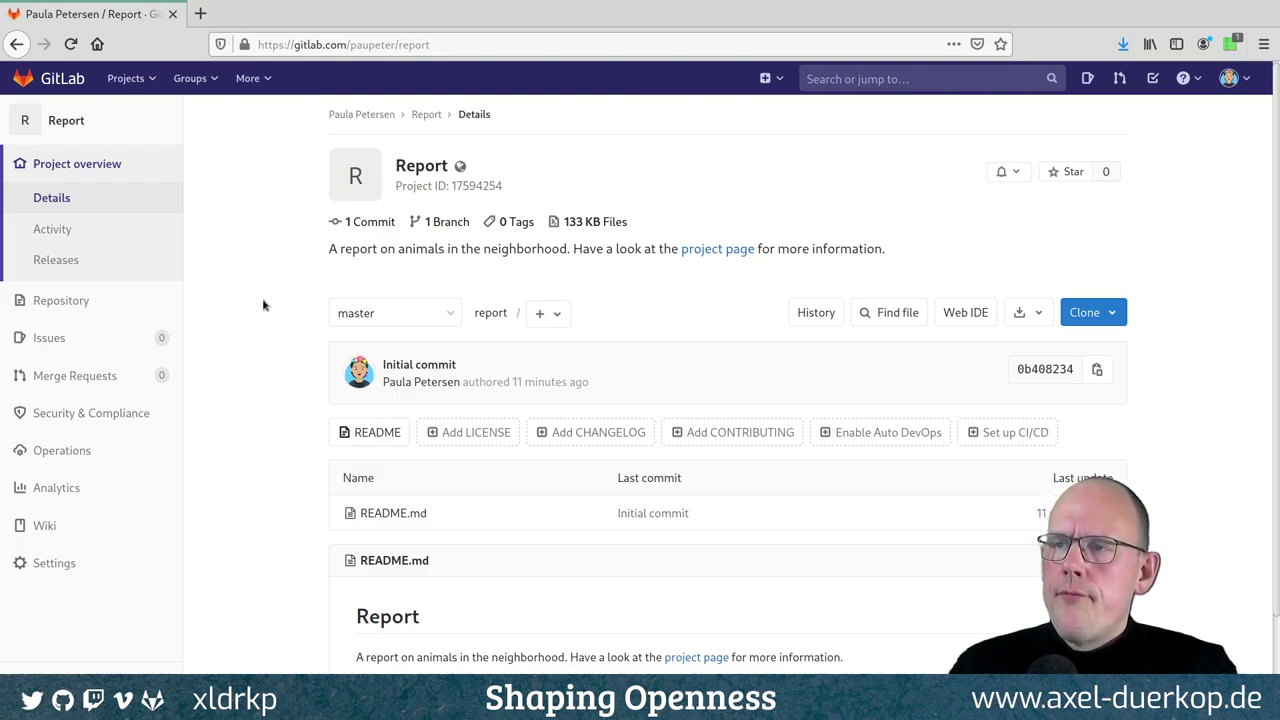
scroll(263, 295, down, 2)
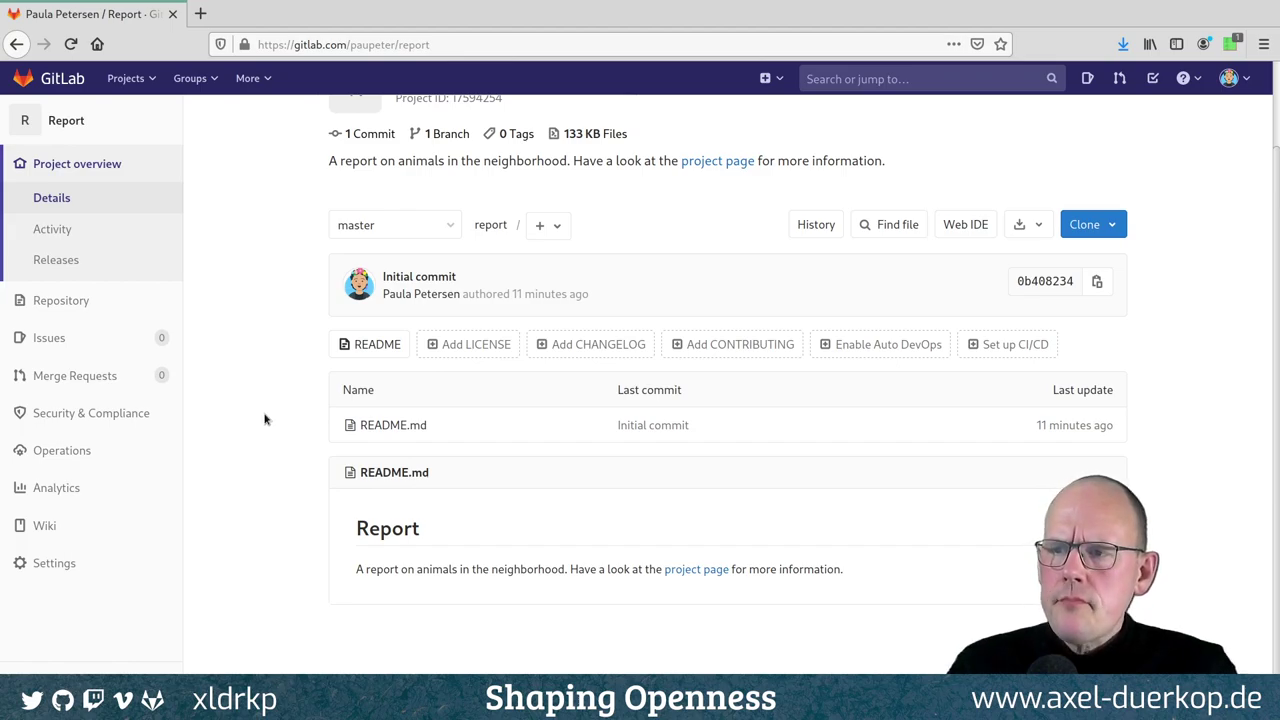
click(405, 426)
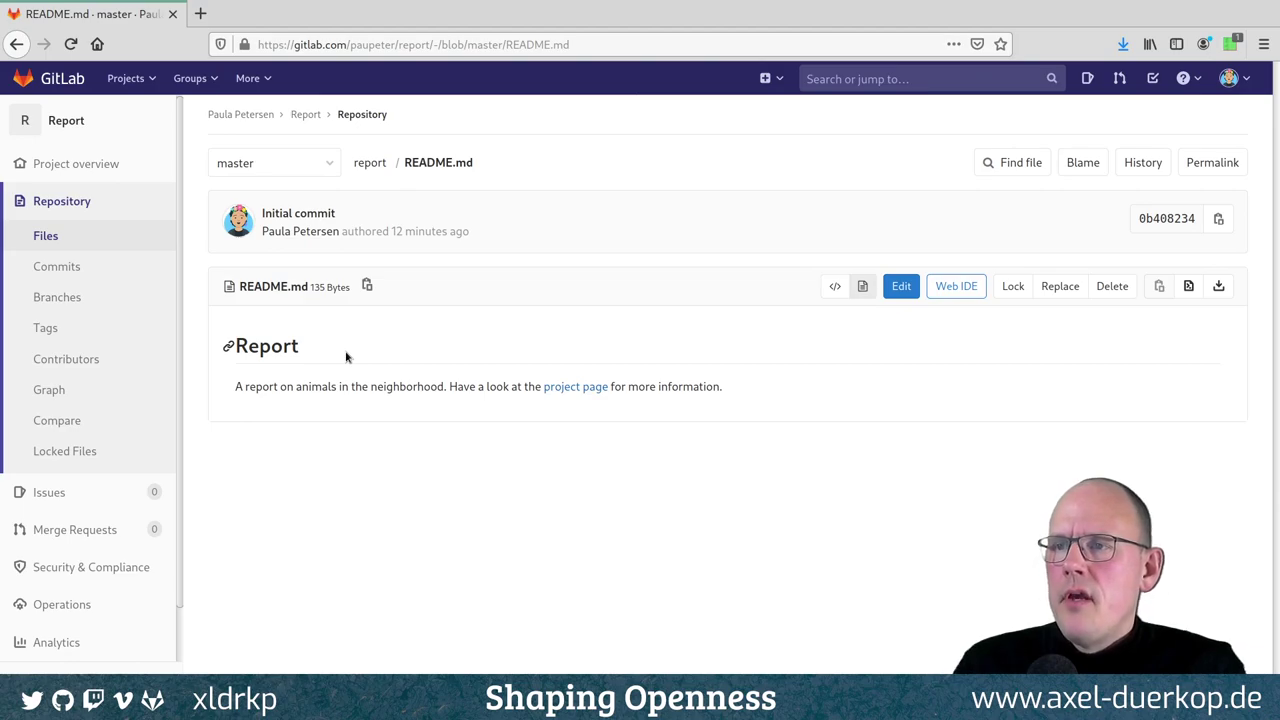
click(901, 287)
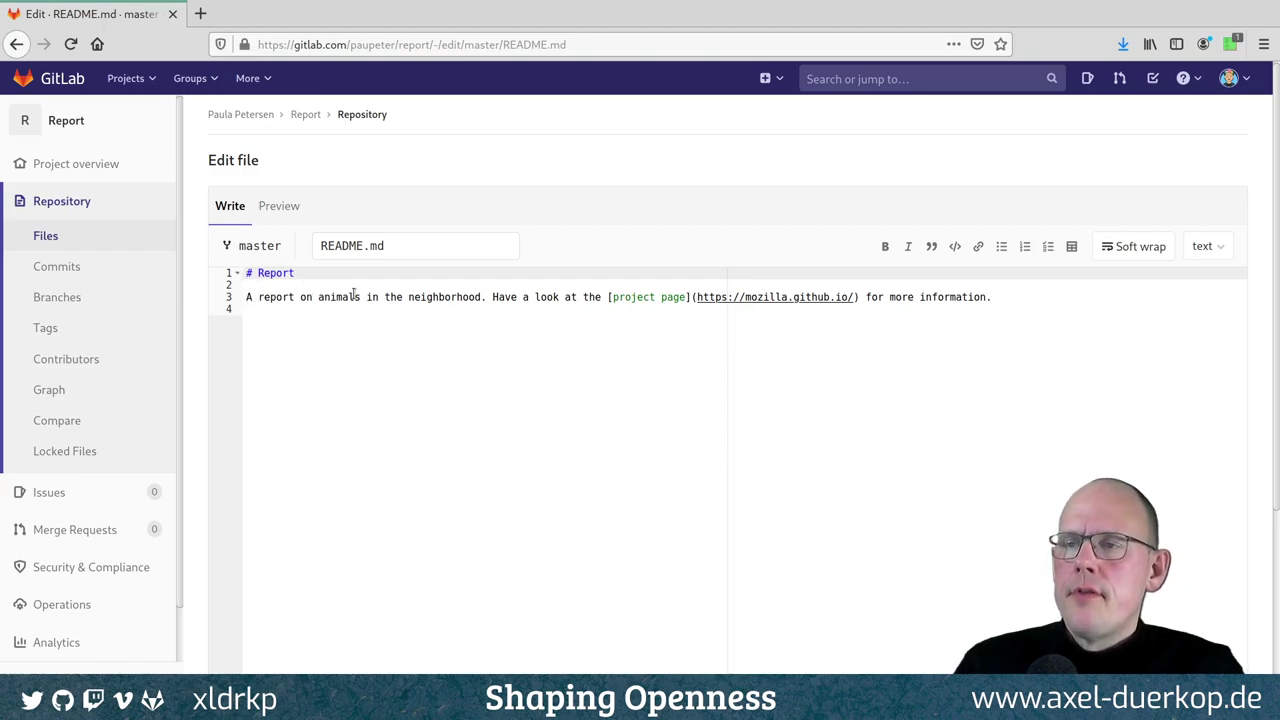
Append the sentence "We are going to deal with dogs, cats and frogs." to the README's introductory paragraph.
click(1015, 310)
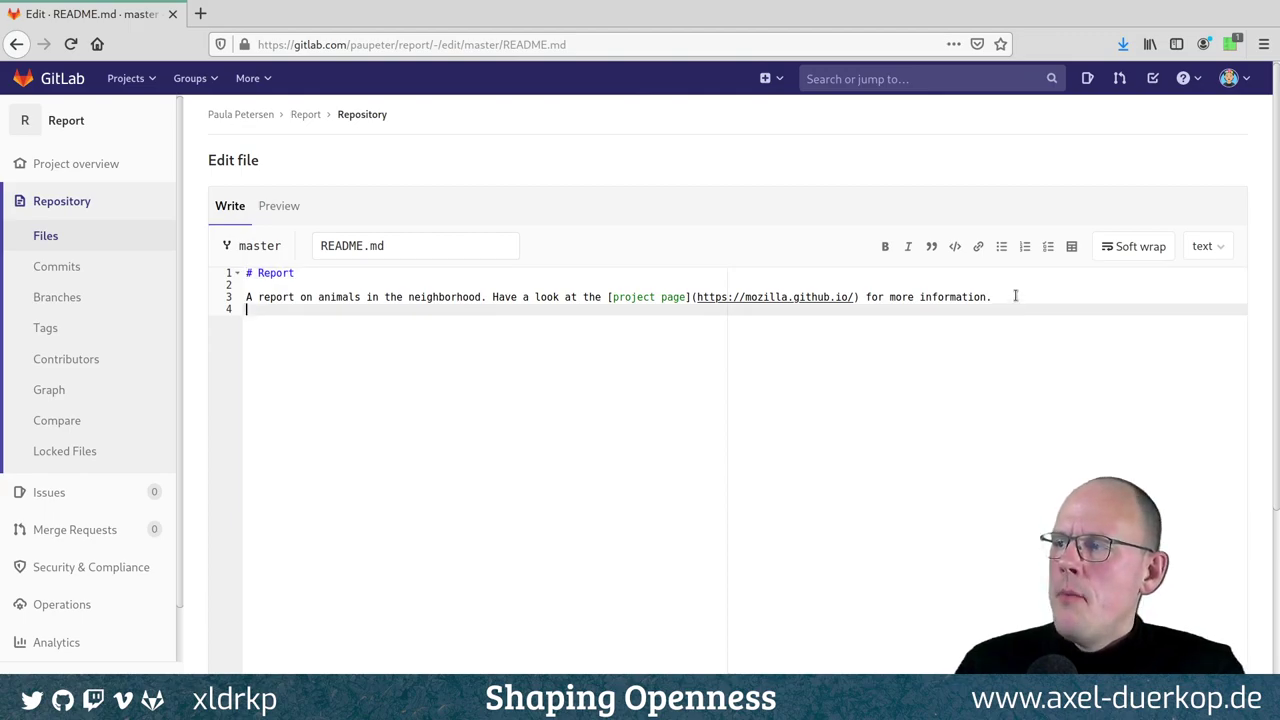
click(1014, 297)
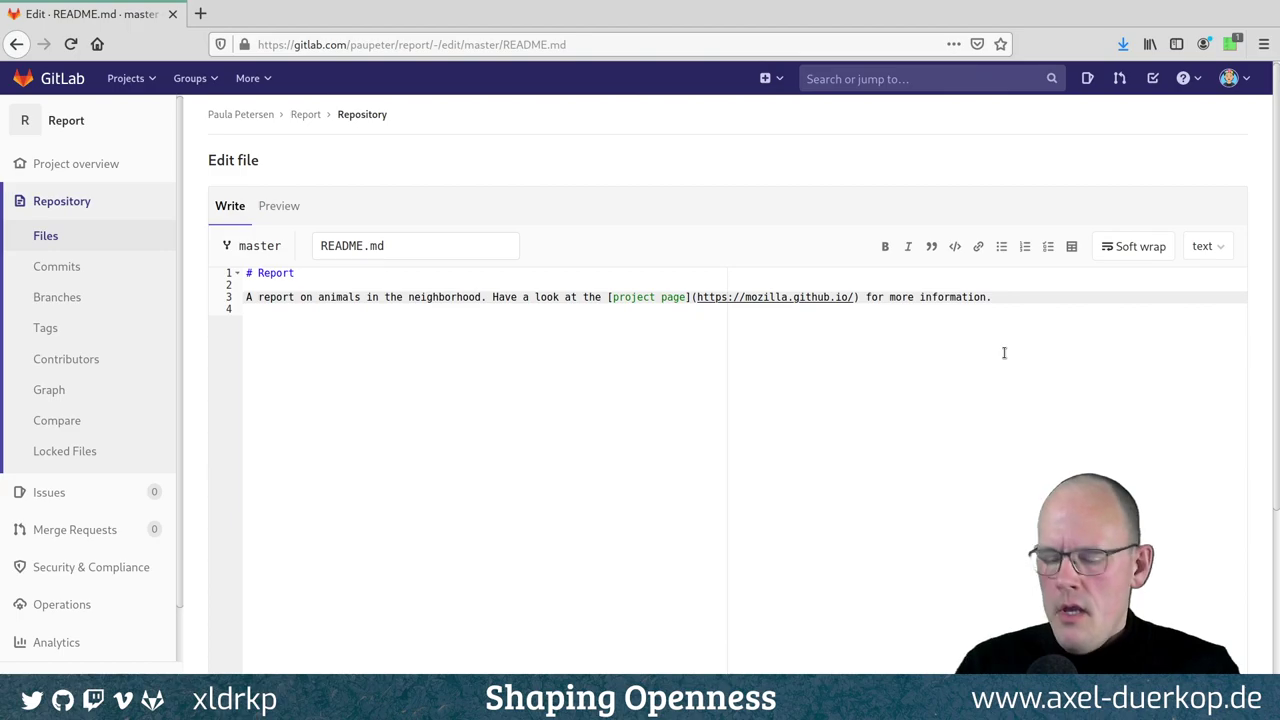
text(We are goig)
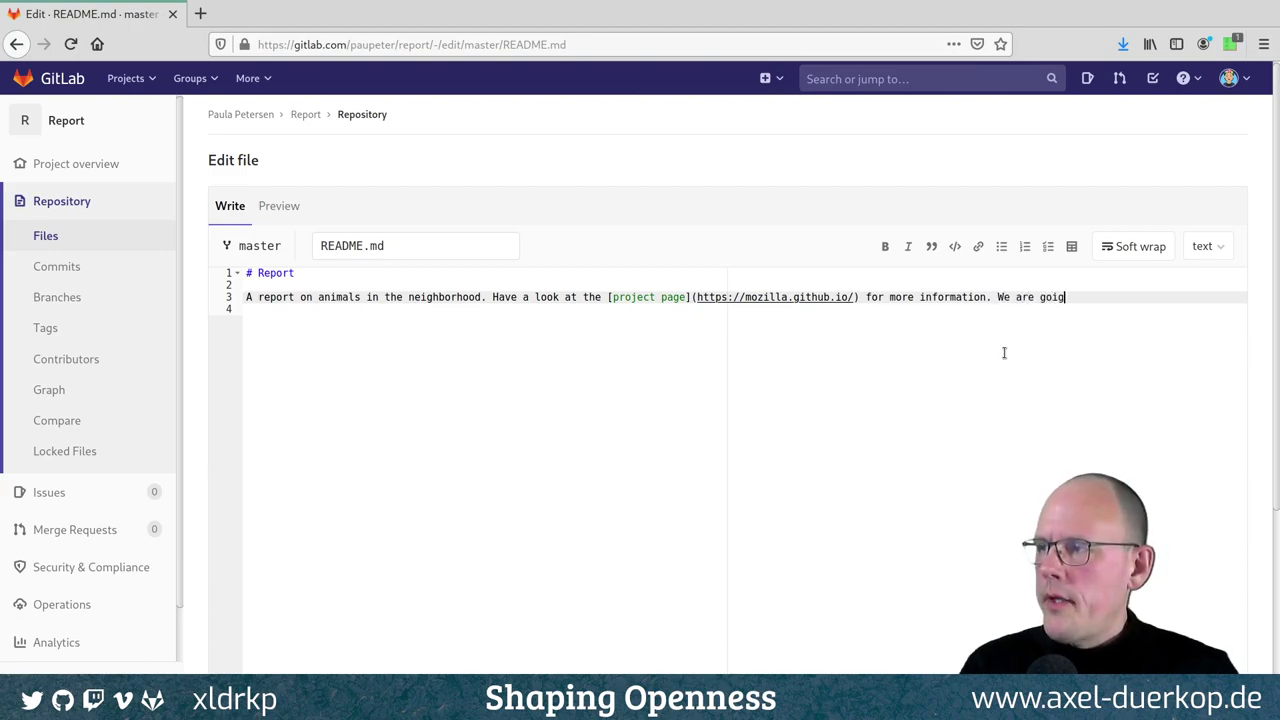
key(BackSpace)
text(ng to deal w)
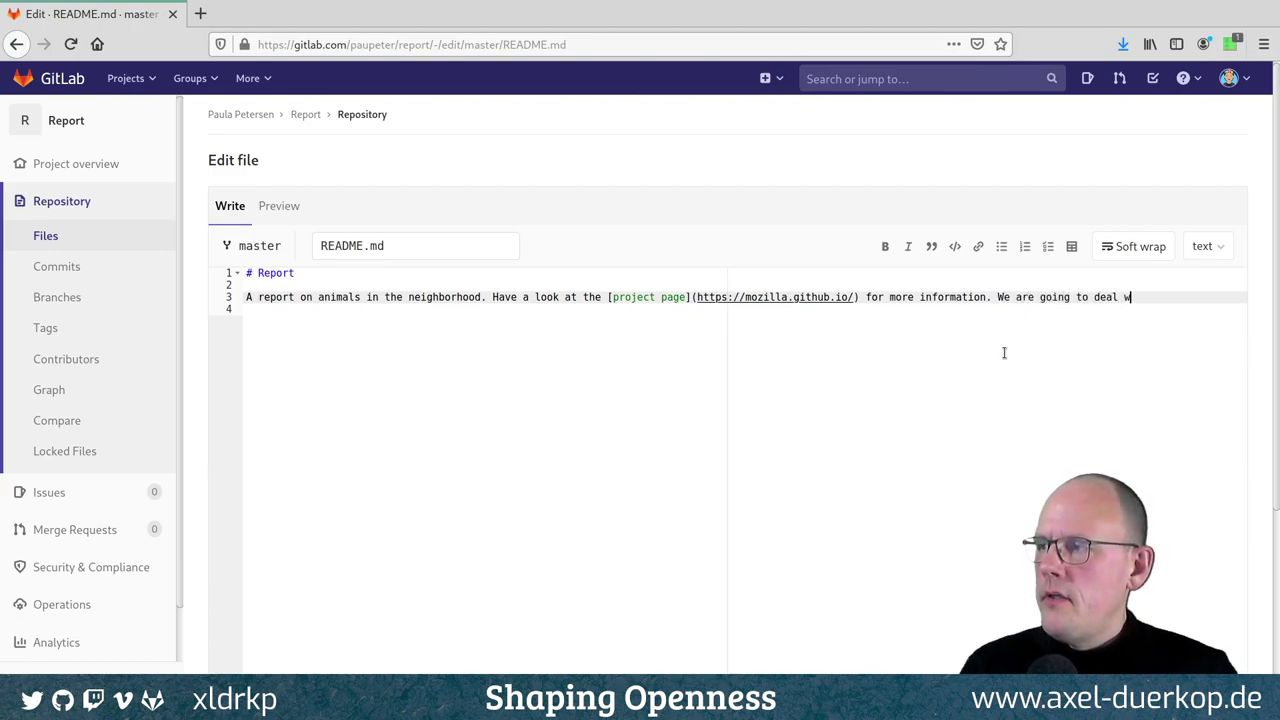
text(ith dog)
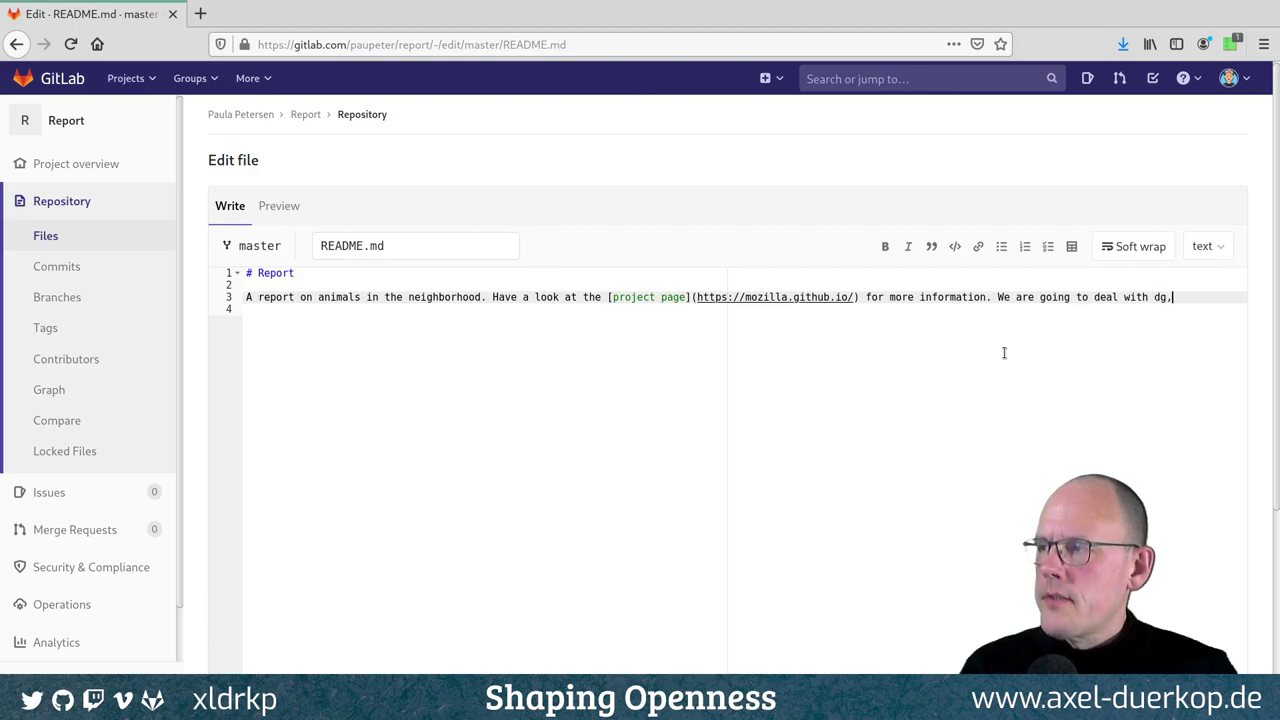
key(BackSpace)
text(ogs, cats)
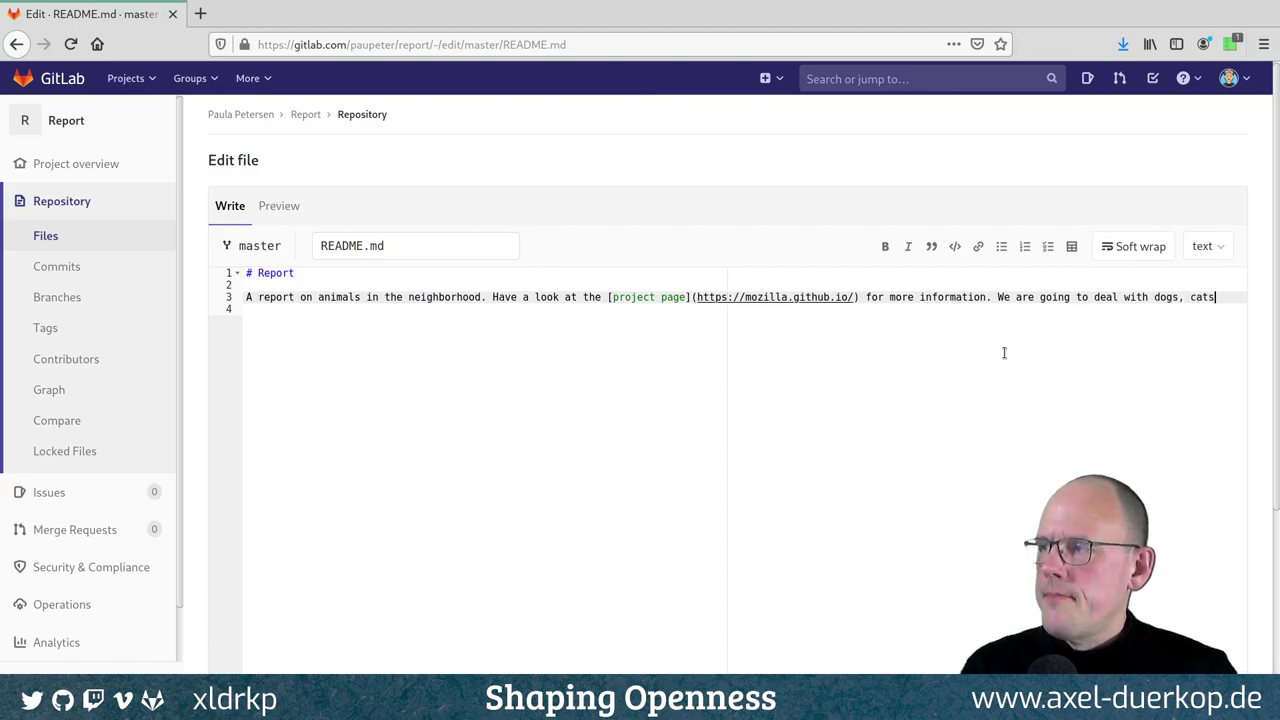
text( and frogs.)
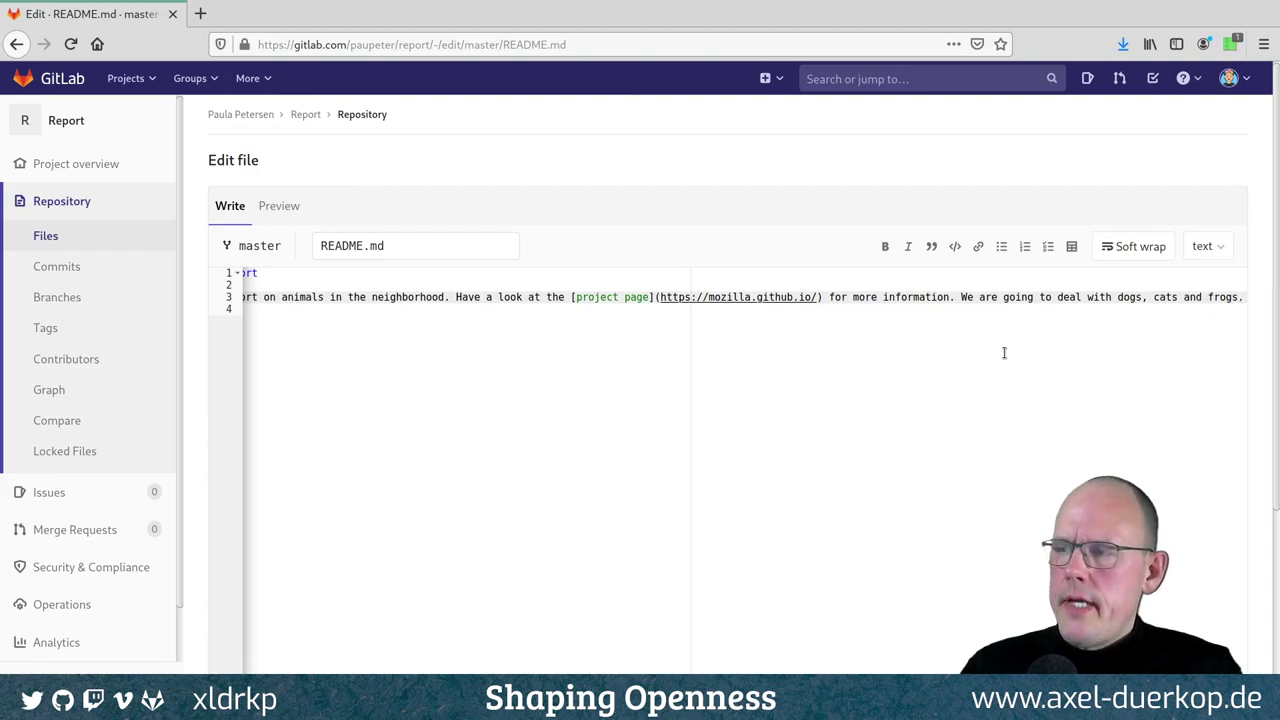
Turn on soft wrapping in the README editor, preview the rendered file and return to the source text.
click(1129, 250)
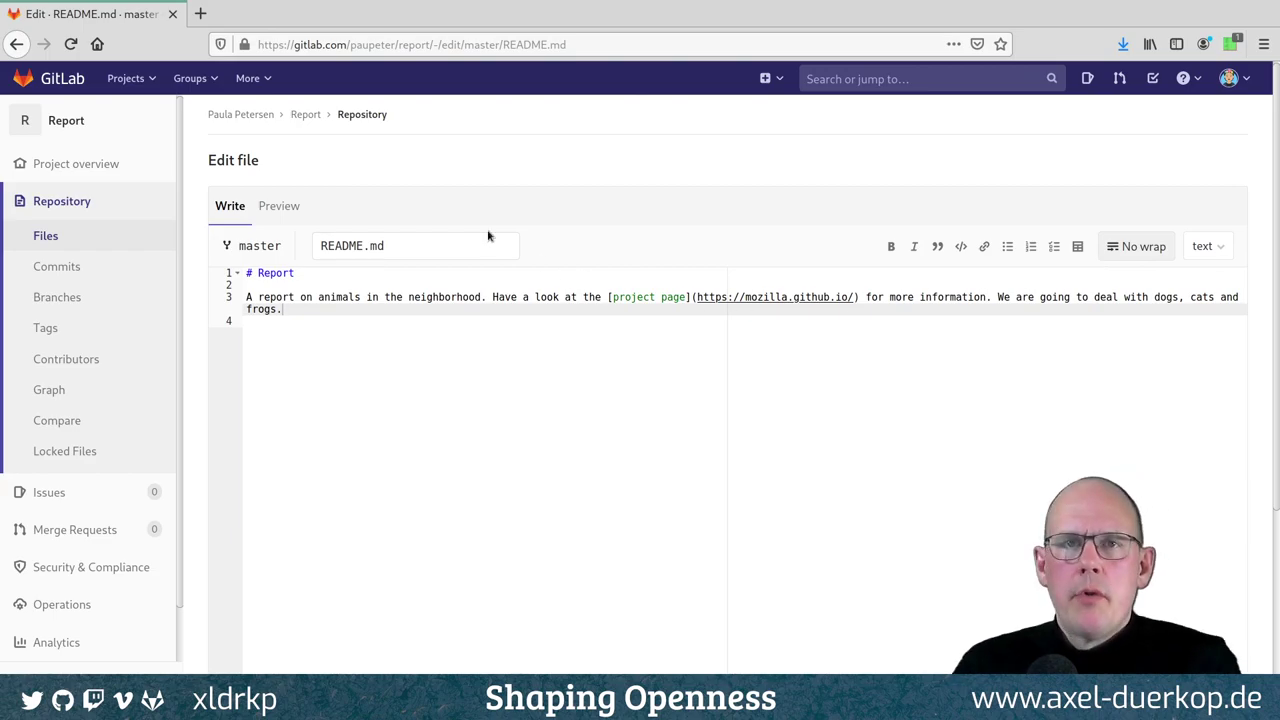
click(279, 212)
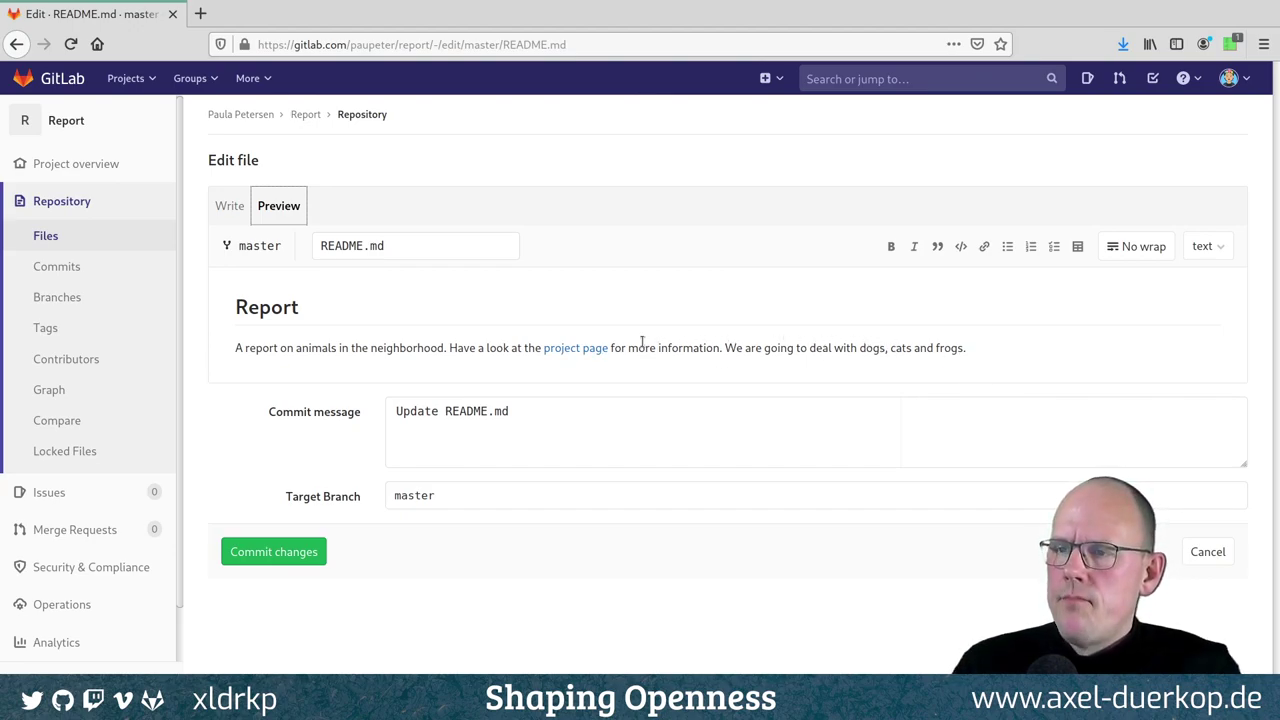
click(229, 207)
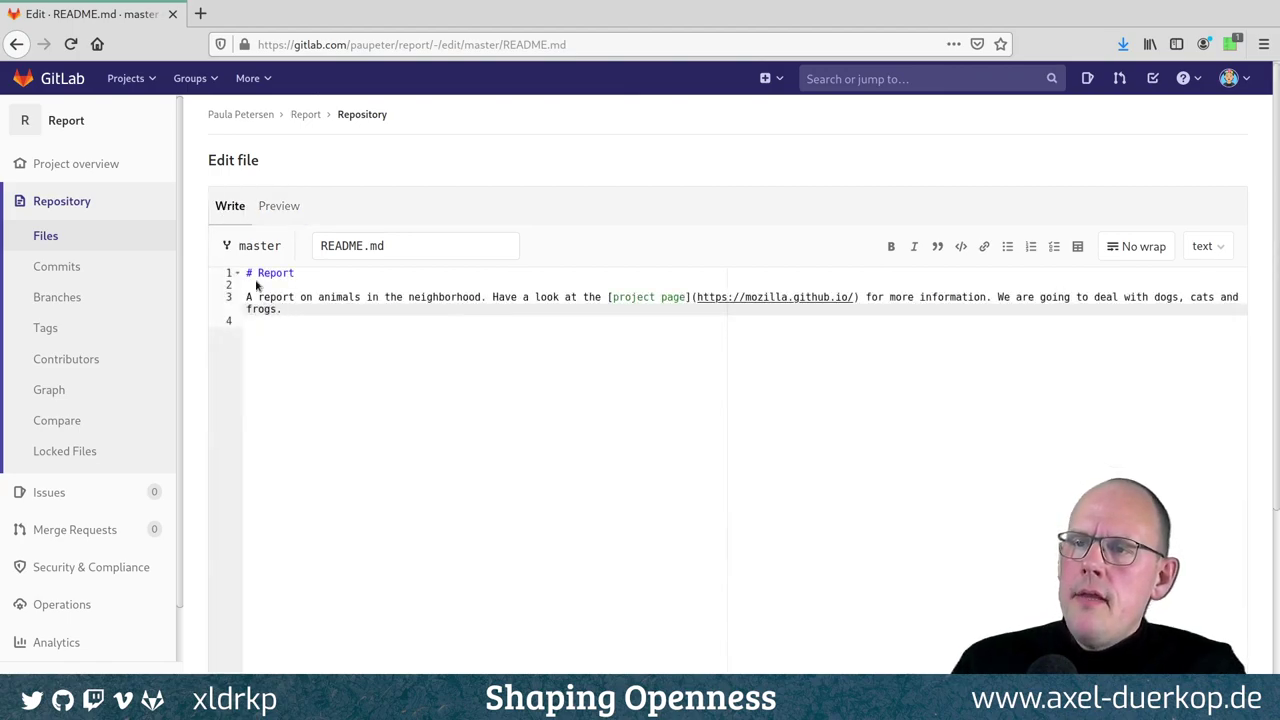
click(282, 309)
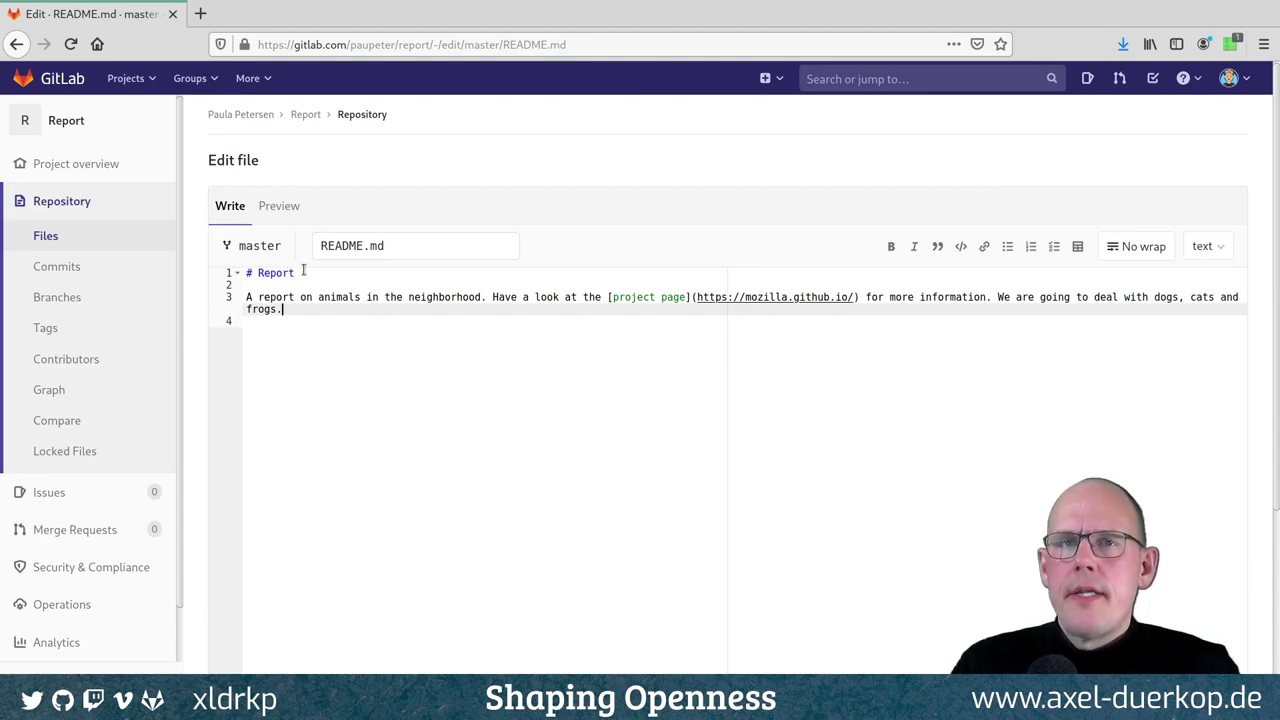
drag(304, 274, 238, 274)
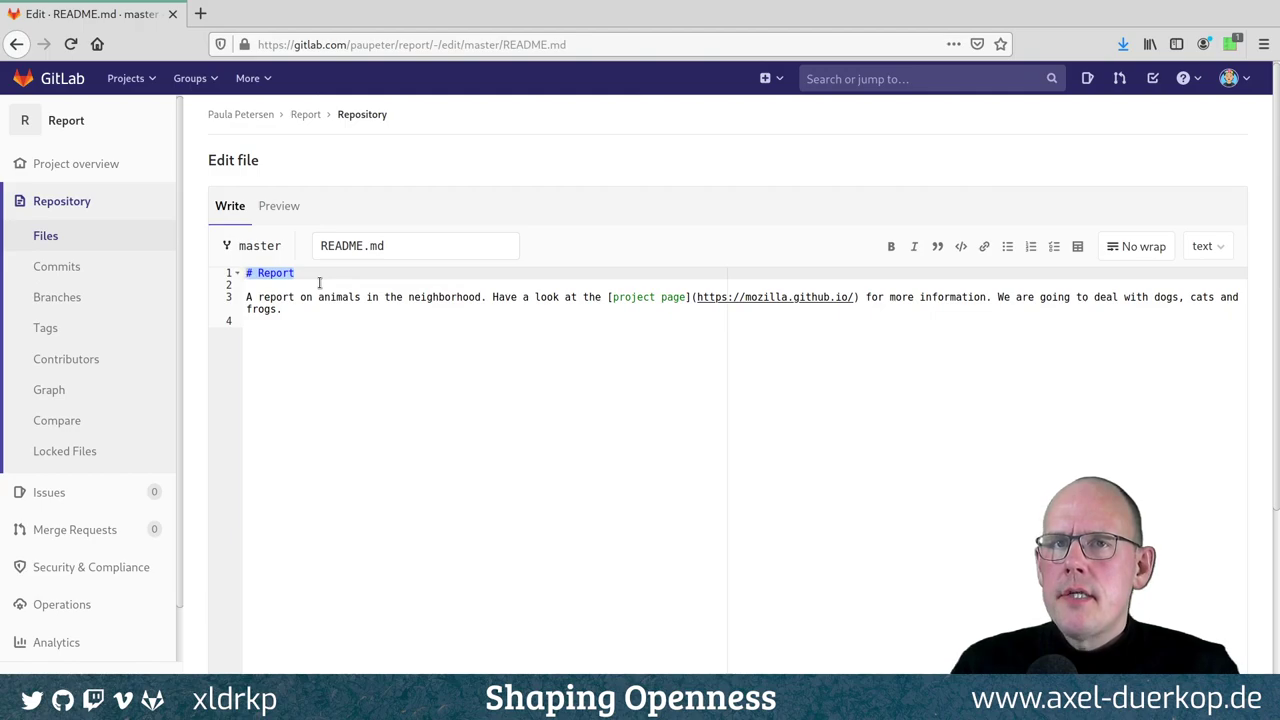
double_click(375, 246)
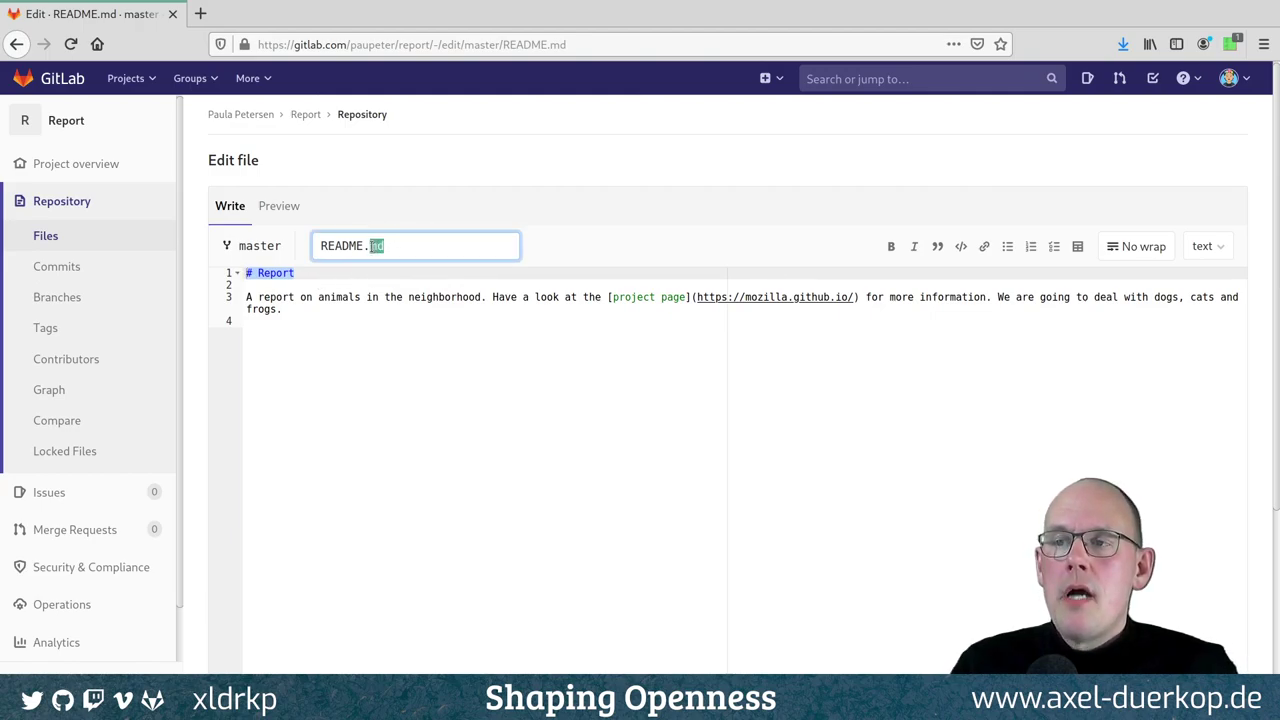
click(354, 287)
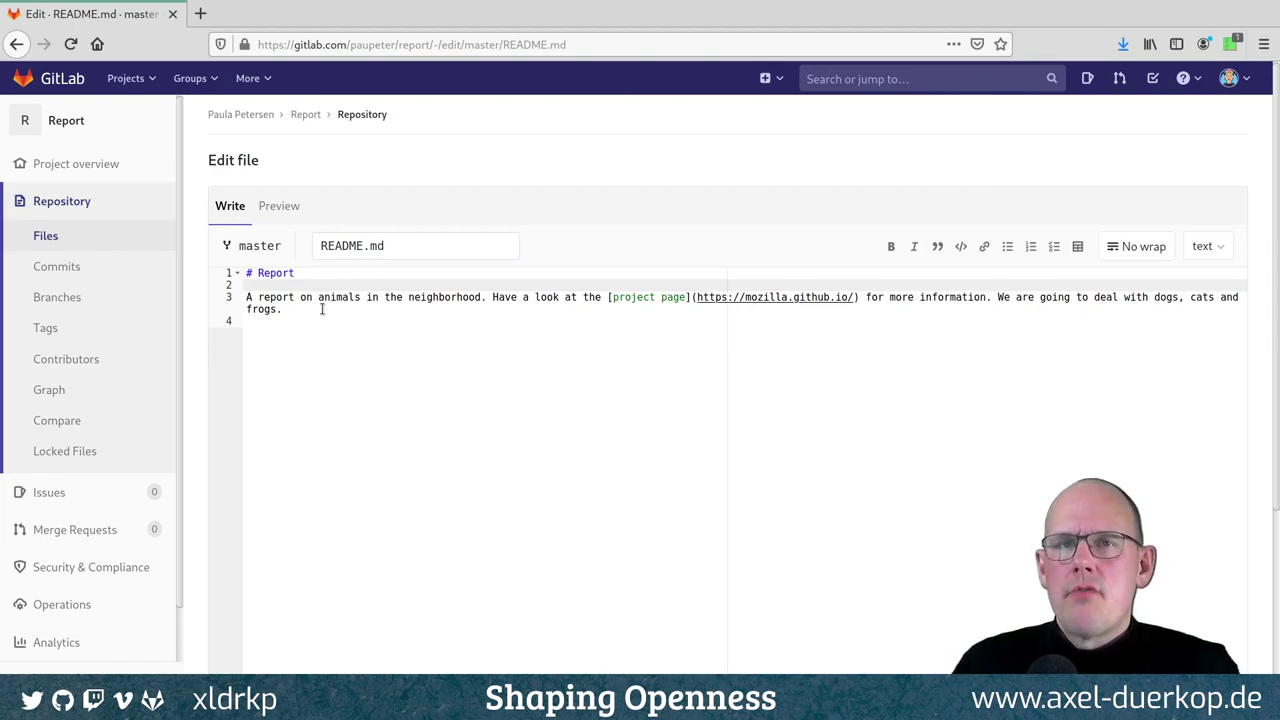
Add the second-level Markdown heading "Dogs" below the README's introductory paragraph, separated by a blank line.
click(322, 309)
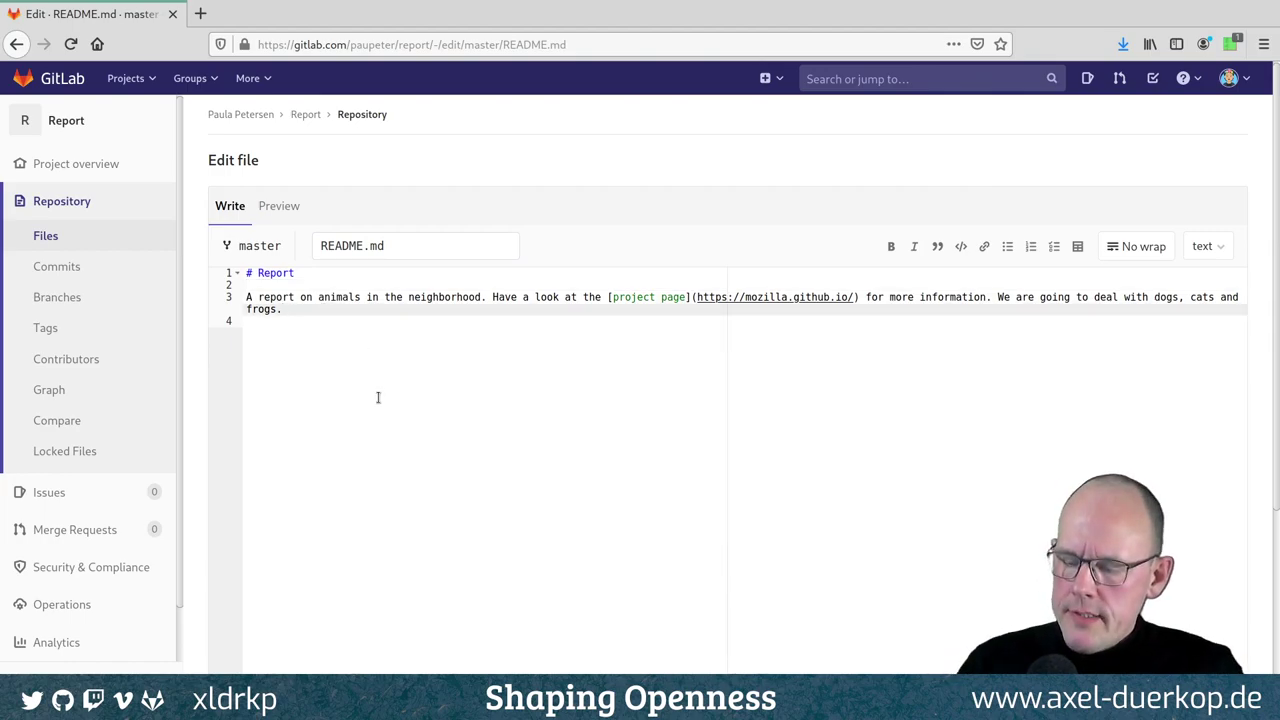
key(Return)
key(Return)
text(##)
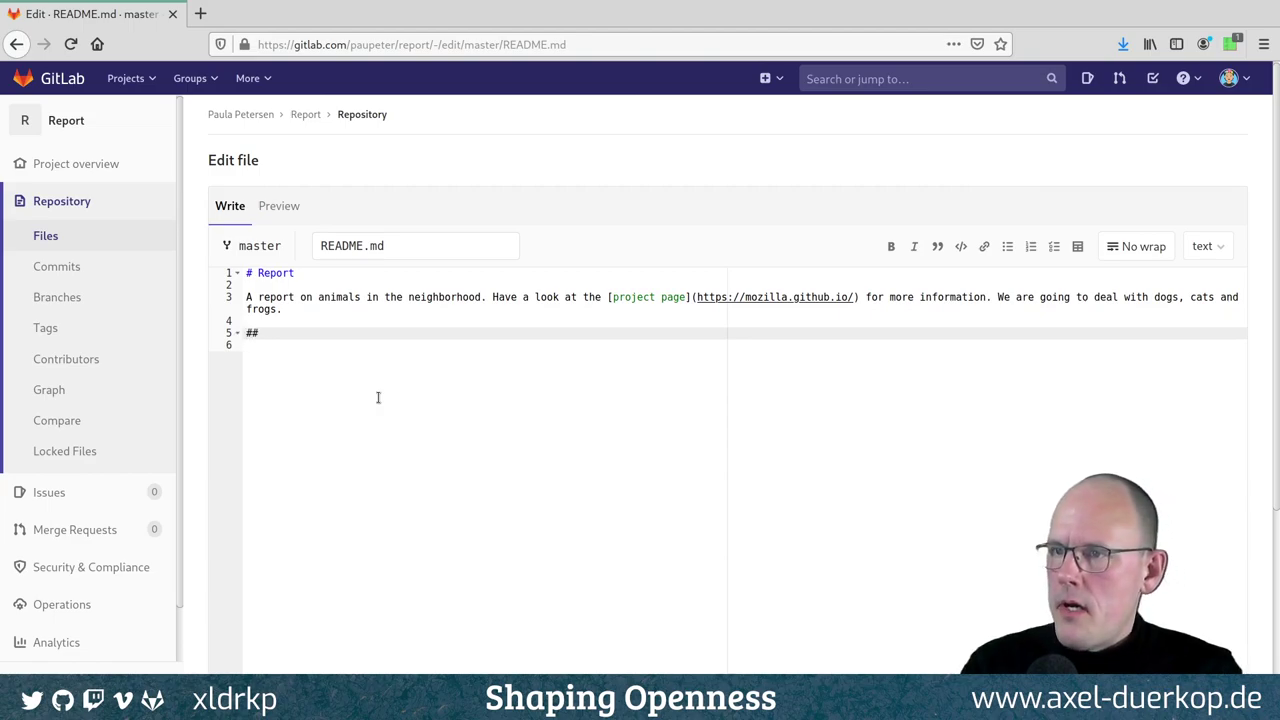
text( Dogs)
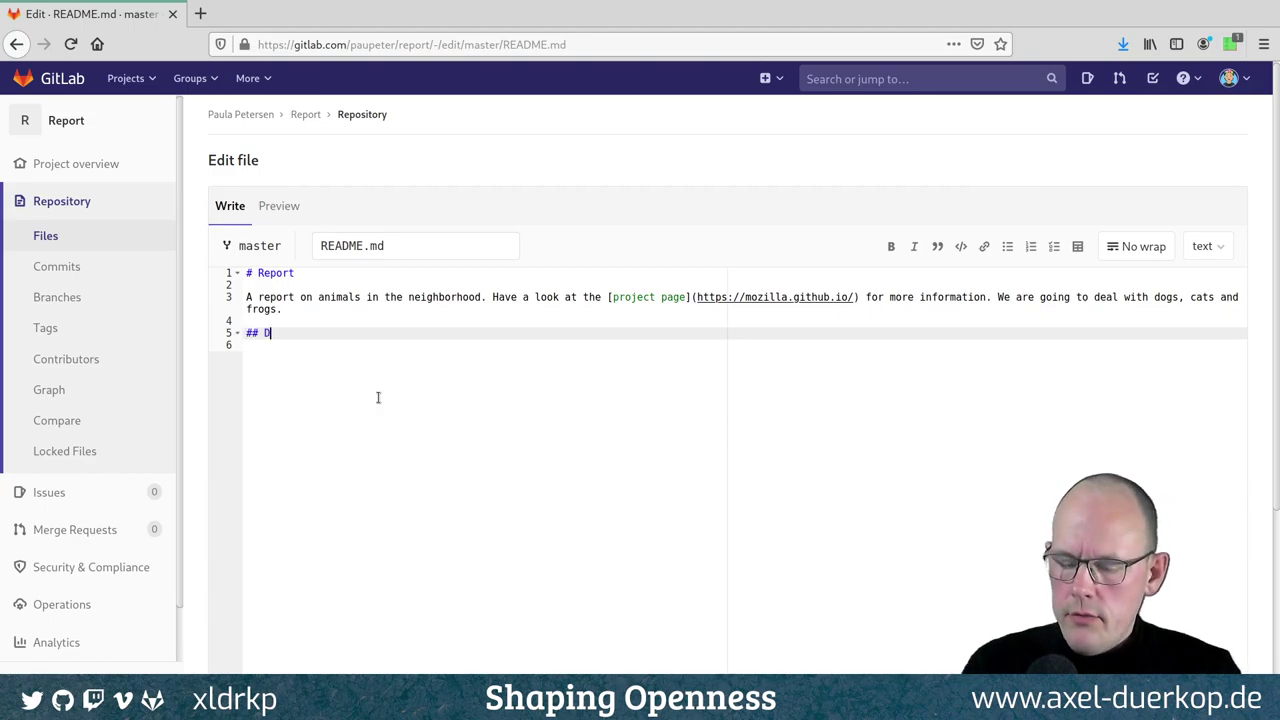
Add the second-level headings "Cats" and "Frogs" below the Dogs heading, with two blank lines before each.
key(Return)
key(Return)
key(Return)
text(## Cra)
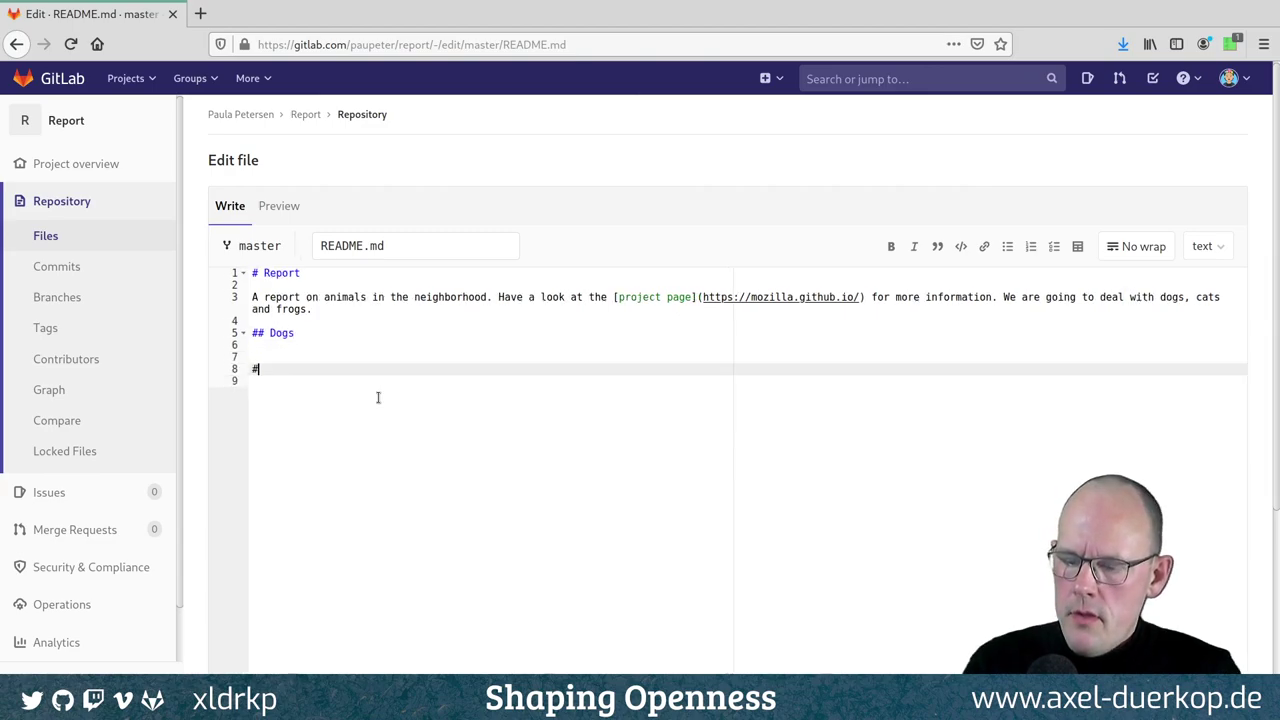
key(BackSpace)
key(BackSpace)
text(ats)
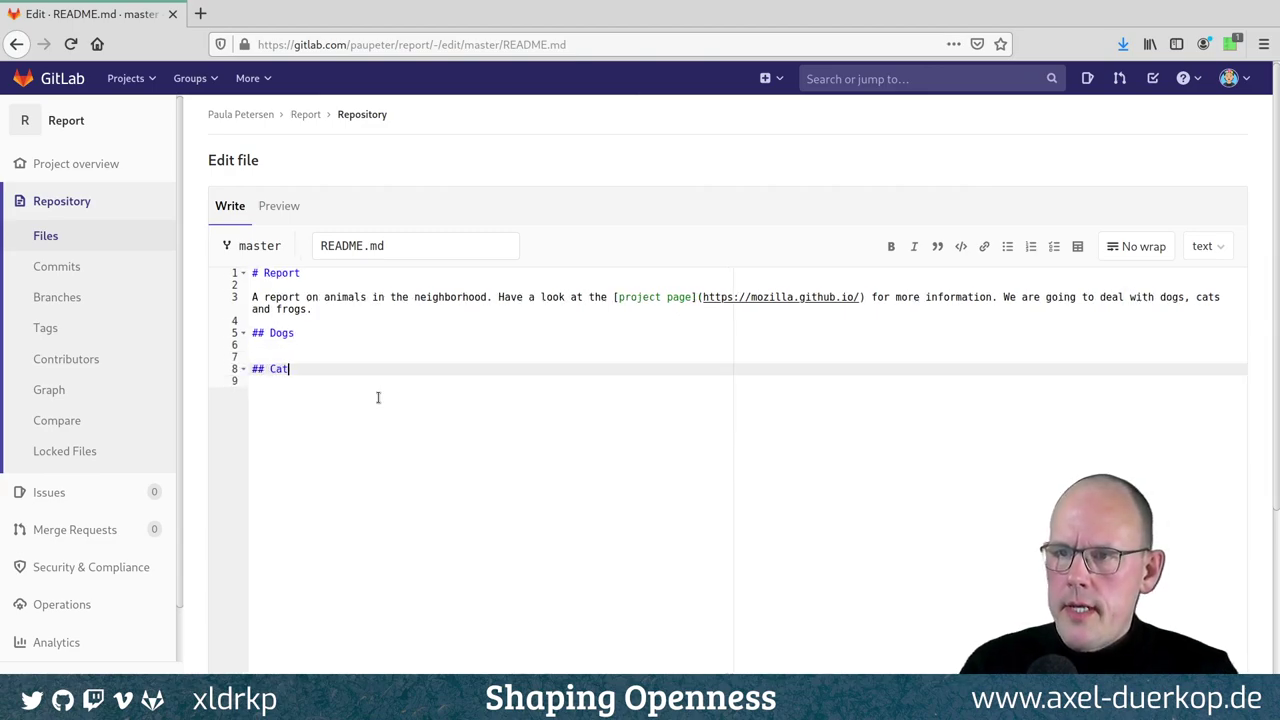
key(Return)
key(Return)
key(Return)
text(## Frogs)
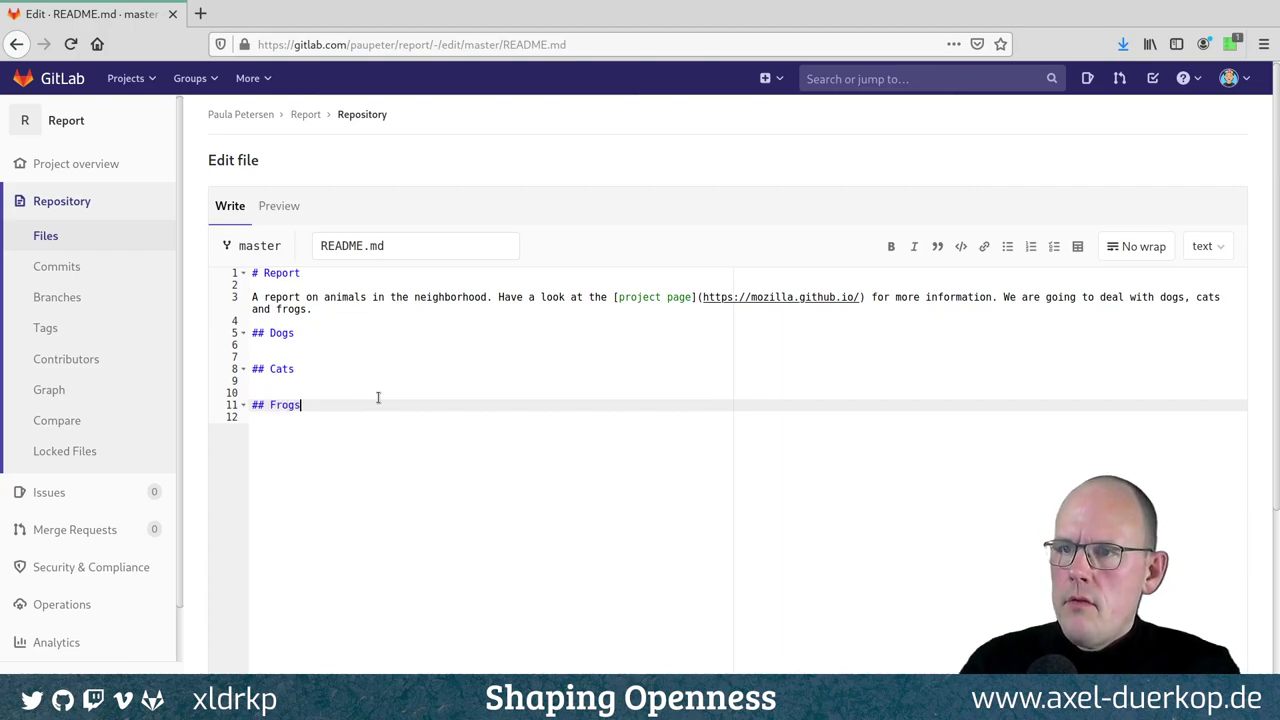
Insert an additional blank line under the Dogs heading and place the cursor there for its body text.
key(Up)
key(Up)
key(Up)
key(Up)
key(Up)
key(Return)
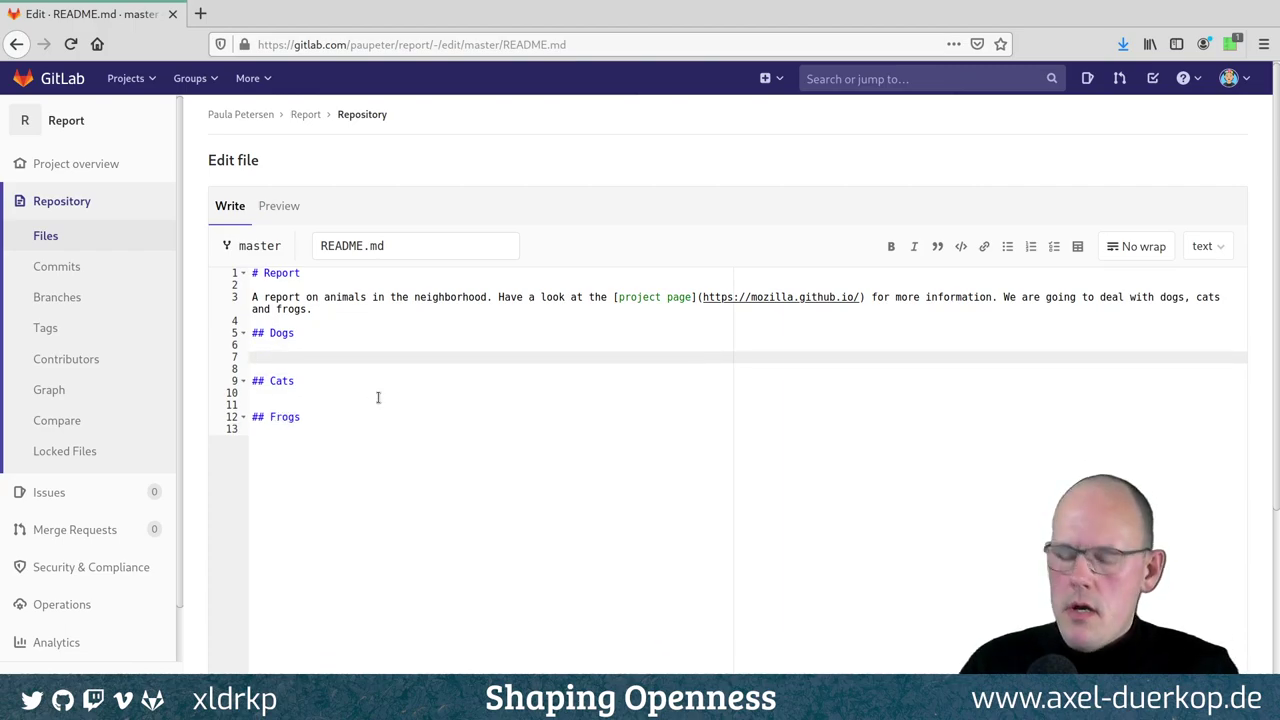
Open blindtextgenerator.de in a new browser tab and copy the 200-word Lorem ipsum text to the clipboard.
key(ctrl+t)
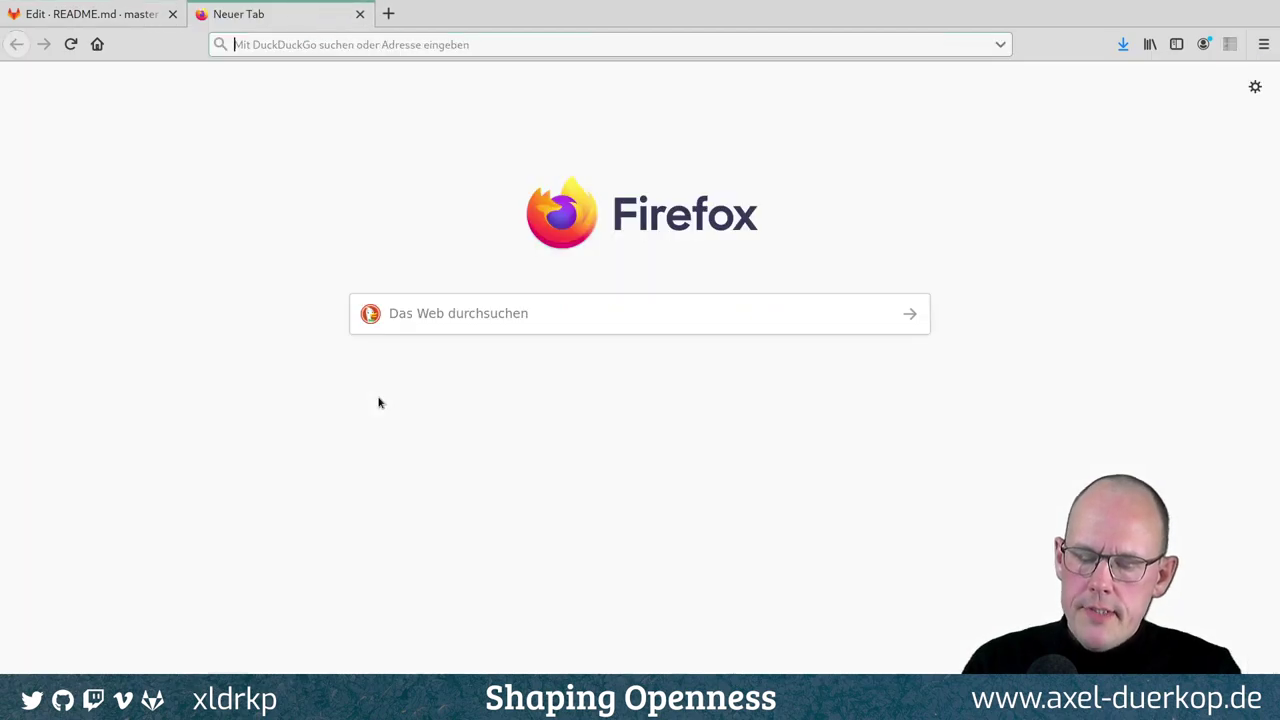
text(blindtextgenerator.de/)
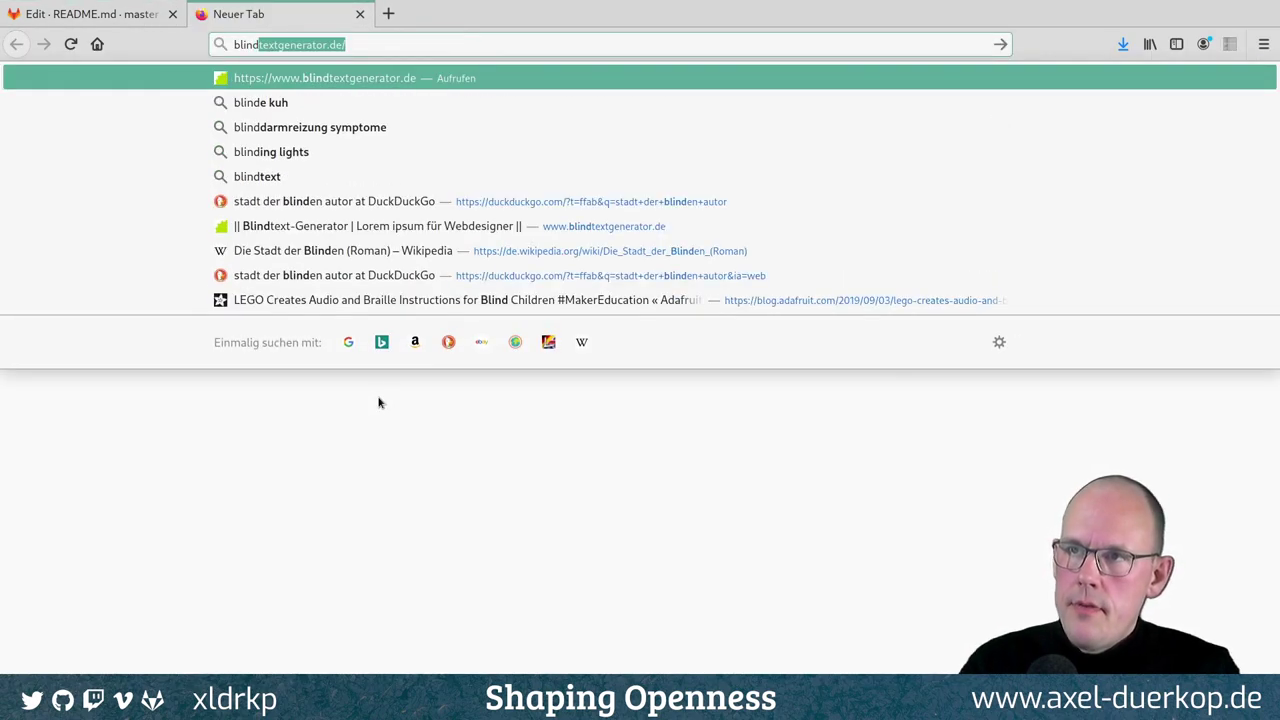
key(Return)
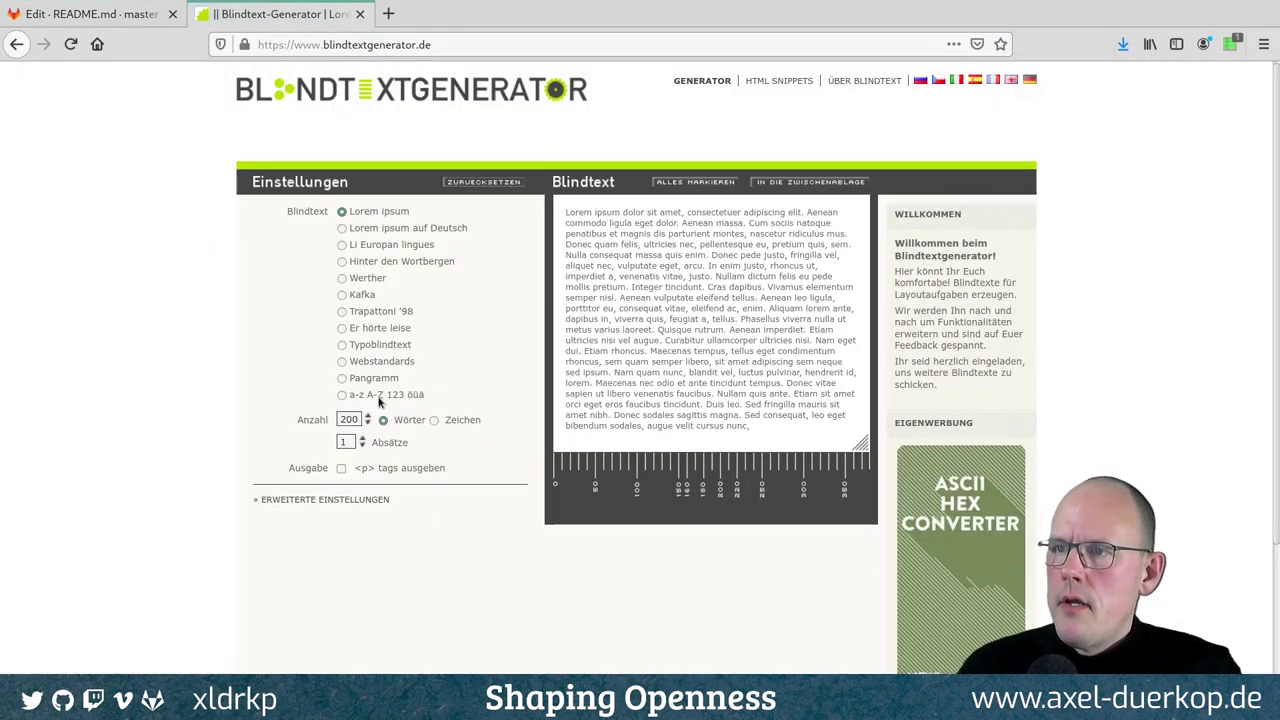
click(838, 183)
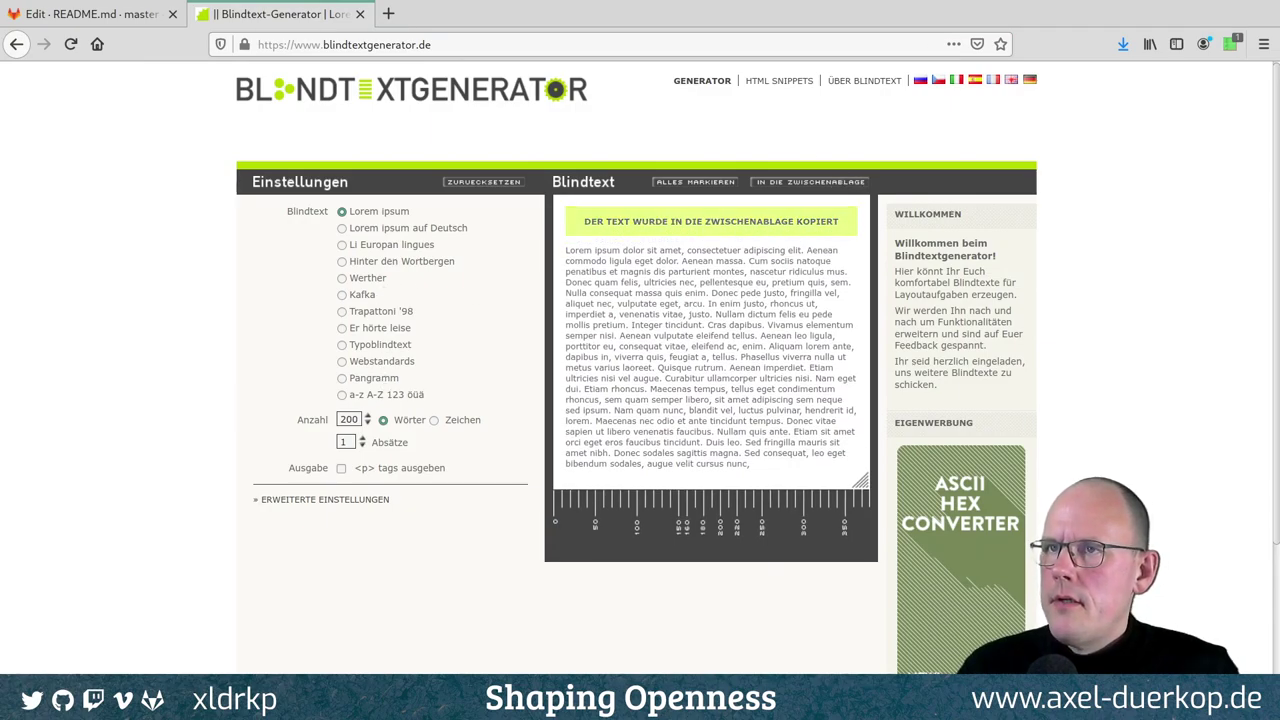
Back in the README editor, paste the Lorem ipsum text under the Dogs, Cats and Frogs headings and preview the file.
click(90, 14)
text(Lorem ipsum dolor sit amet, consectetuer adipiscing elit. Aenean commodo ligula eget dolor. Aenean massa. Cum sociis natoque penatibus et magnis dis parturient montes, nascetur ridiculus mus. Donec quam felis, ultricies nec, pellentesque eu, pretium quis, sem. Nulla consequat massa quis enim. Donec pede justo, fringilla vel, aliquet nec, vulputate eget, arcu. In enim justo, rhoncus ut, imperdiet a, venenatis vitae, justo. Nullam dictum felis eu pede mollis pretium. Integer tincidunt. Cras dapibus. Vivamus elementum semper nisi. Aenean vulputate eleifend tellus. Aenean leo ligula, porttitor eu, consequat vitae, eleifend ac, enim. Aliquam lorem ante, dapibus in, viverra quis, feugiat a, tellus. Phasellus viverra nulla ut metus varius laoreet. Quisque rutrum. Aenean imperdiet. Etiam ultricies nisi vel augue. Curabitur ullamcorper ultricies nisi. Nam eget dui. Etiam rhoncus. Maecenas tempus, tellus eget condimentum rhoncus, sem quam semper libero, sit amet adipiscing sem neque sed ipsum. Nam quam nunc, blandit vel, luctus pulvinar, hendrerit id, lorem. Maecenas nec odio et ante tincidunt tempus. Donec vitae sapien ut libero venenatis faucibus. Nullam quis ante. Etiam sit amet orci eget eros faucibus tincidunt. Duis leo. Sed fringilla mauris sit amet nibh. Donec sodales sagittis magna. Sed consequat, leo eget bibendum sodales, augue velit cursus nunc,)
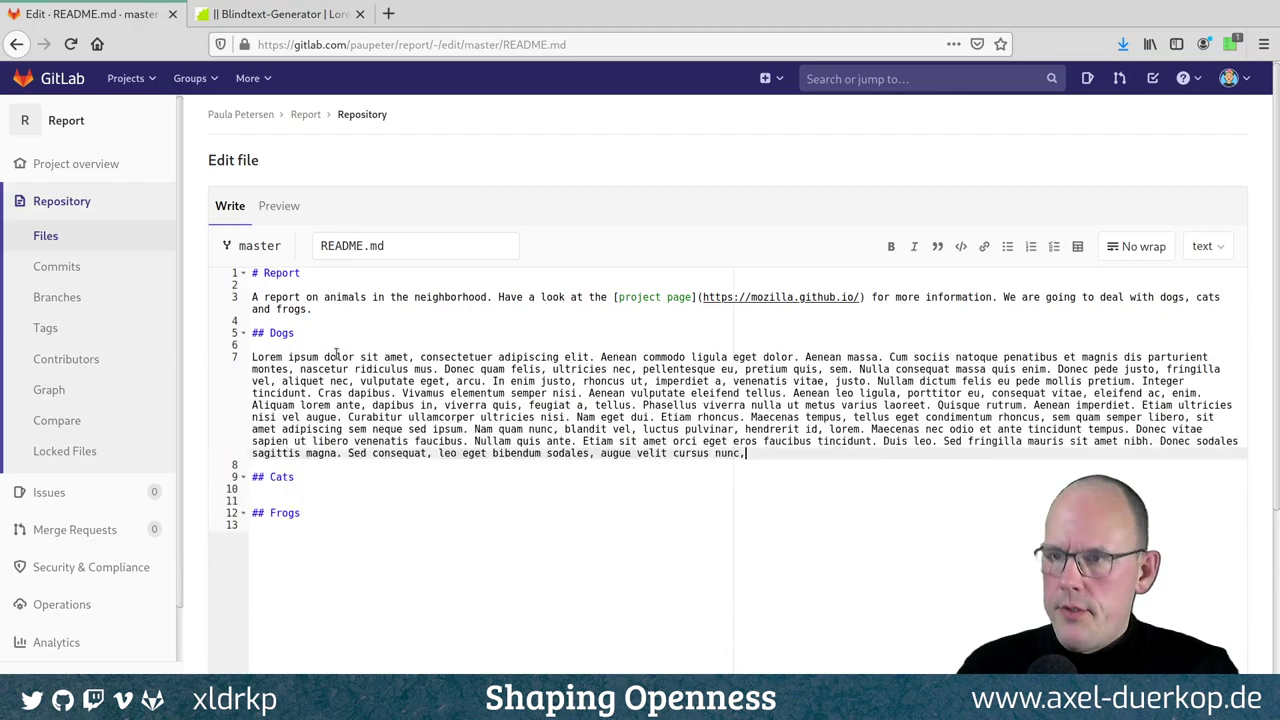
click(331, 490)
key(ctrl+v)
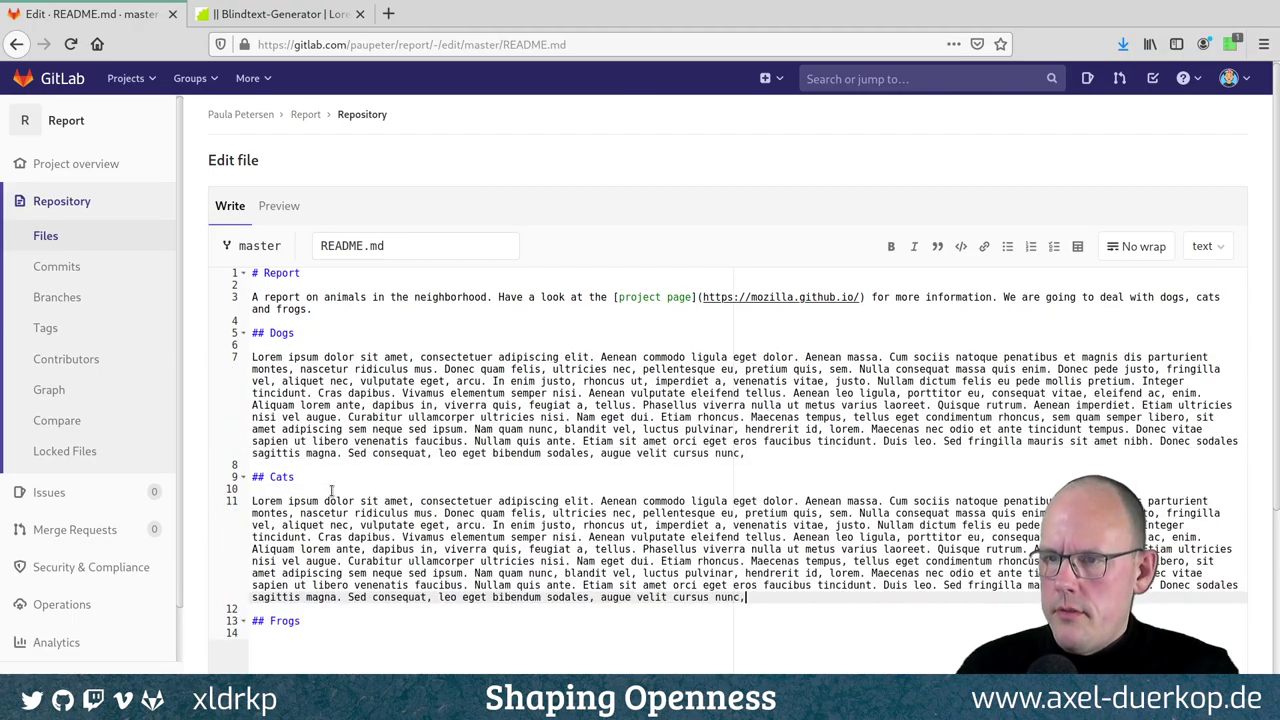
click(307, 645)
key(Return)
text(Lorem ipsum dolor sit amet, consectetuer adipiscing elit. Aenean commodo ligula eget dolor. Aenean massa. Cum sociis natoque penatibus et magnis dis parturient montes, nascetur ridiculus mus. Donec quam felis, ultricies nec, pellentesque eu, pretium quis, sem. Nulla consequat massa quis enim. Donec pede justo, fringilla vel, aliquet nec, vulputate eget, arcu. In enim justo, rhoncus ut, imperdiet a, venenatis vitae, justo. Nullam dictum felis eu pede mollis pretium. Integer tincidunt. Cras dapibus. Vivamus elementum semper nisi. Aenean vulputate eleifend tellus. Aenean leo ligula, porttitor eu, consequat vitae, eleifend ac, enim. Aliquam lorem ante, dapibus in, viverra quis, feugiat a, tellus. Phasellus viverra nulla ut metus varius laoreet. Quisque rutrum. Aenean imperdiet. Etiam ultricies nisi vel augue. Curabitur ullamcorper ultricies nisi. Nam eget dui. Etiam rhoncus. Maecenas tempus, tellus eget condimentum rhoncus, sem quam semper libero, sit amet adipiscing sem neque sed ipsum. Nam quam nunc, blandit vel, luctus pulvinar, hendrerit id, lorem. Maecenas nec odio et ante tincidunt tempus. Donec vitae sapien ut libero venenatis faucibus. Nullam quis ante. Etiam sit amet orci eget eros faucibus tincidunt. Duis leo. Sed fringilla mauris sit amet nibh. Donec sodales sagittis magna. Sed consequat, leo eget bibendum sodales, augue velit cursus nunc,)
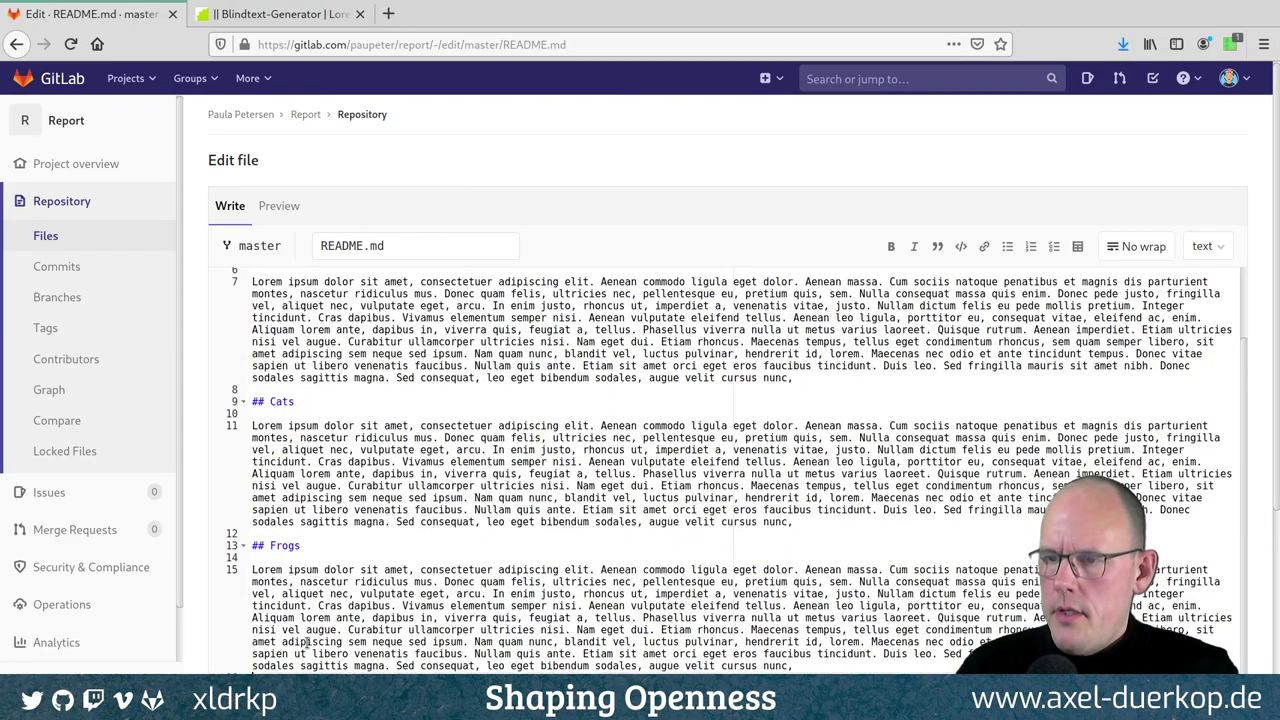
click(276, 206)
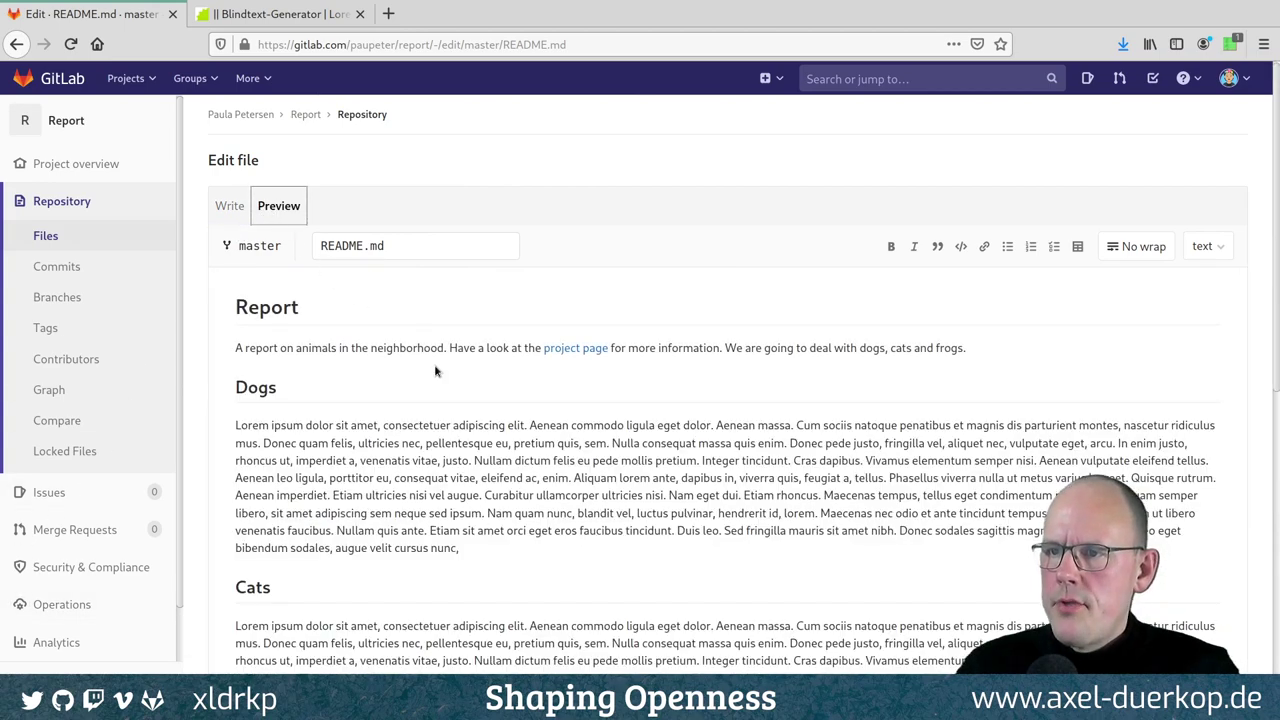
Compare the Report and Dogs headings in the rendered preview with their Markdown heading markers in the README source.
double_click(270, 310)
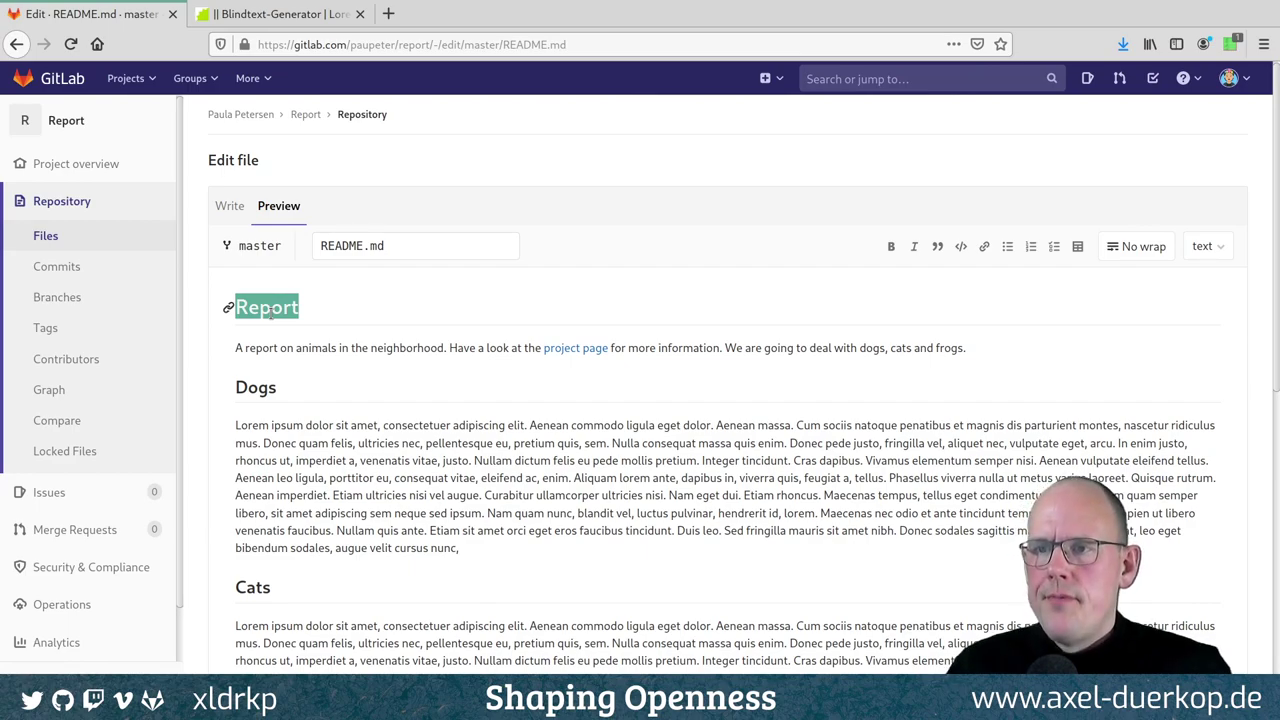
click(230, 206)
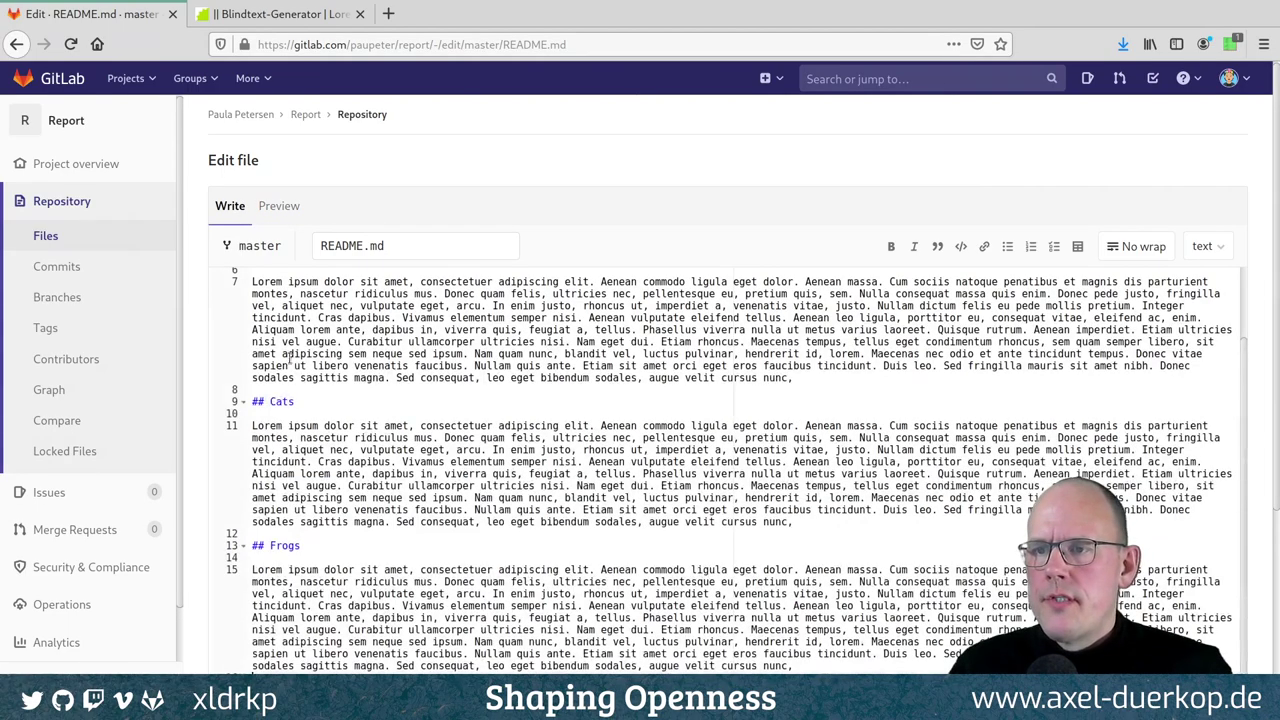
scroll(258, 399, up, 2)
click(238, 276)
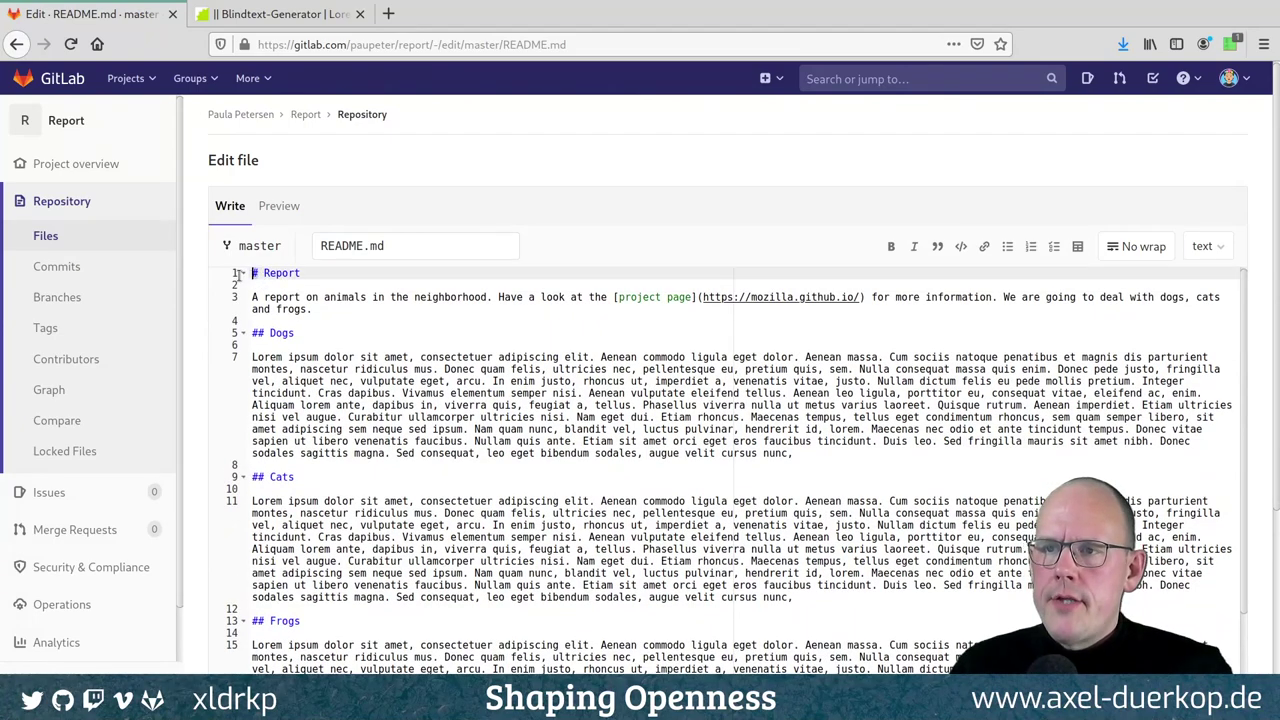
key(Right)
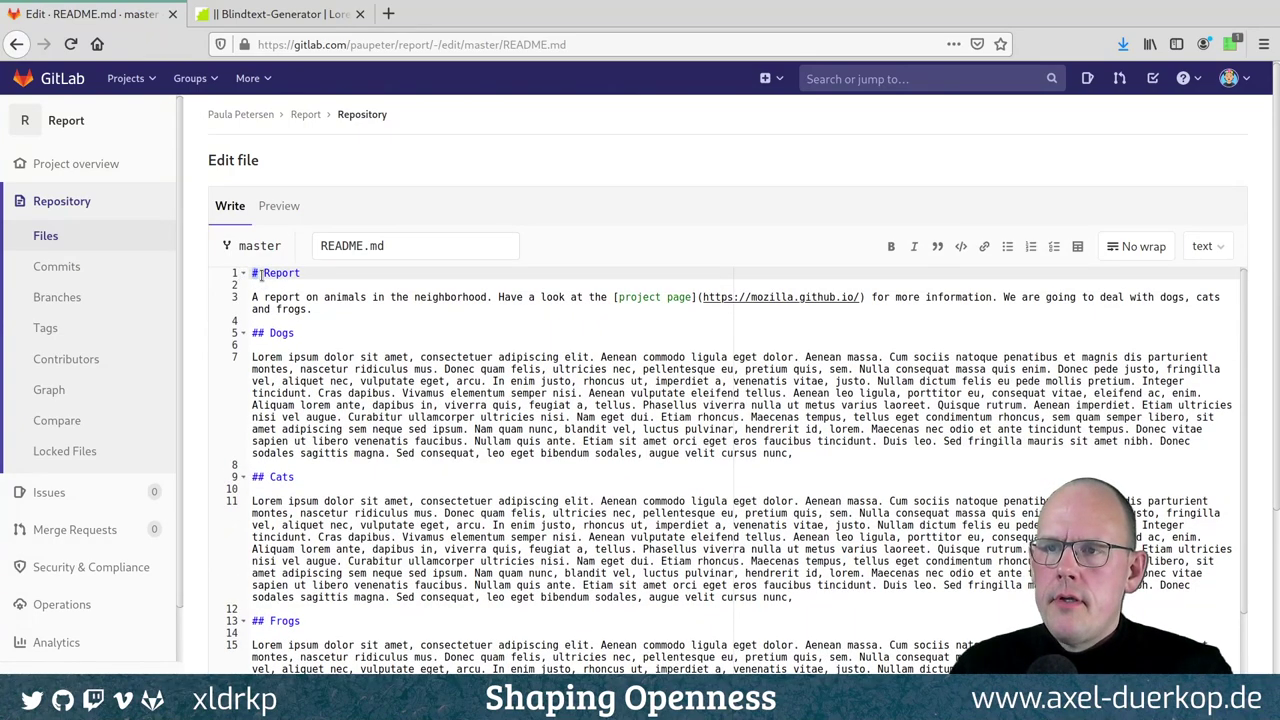
double_click(257, 333)
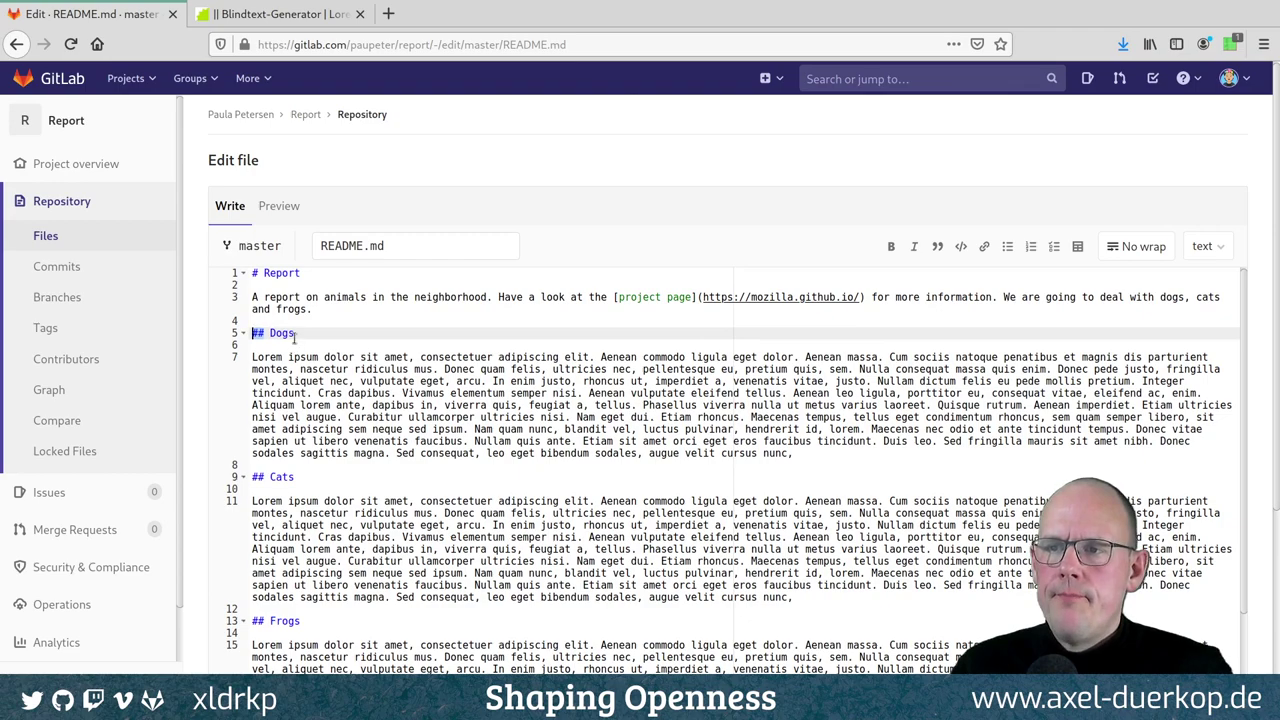
click(294, 337)
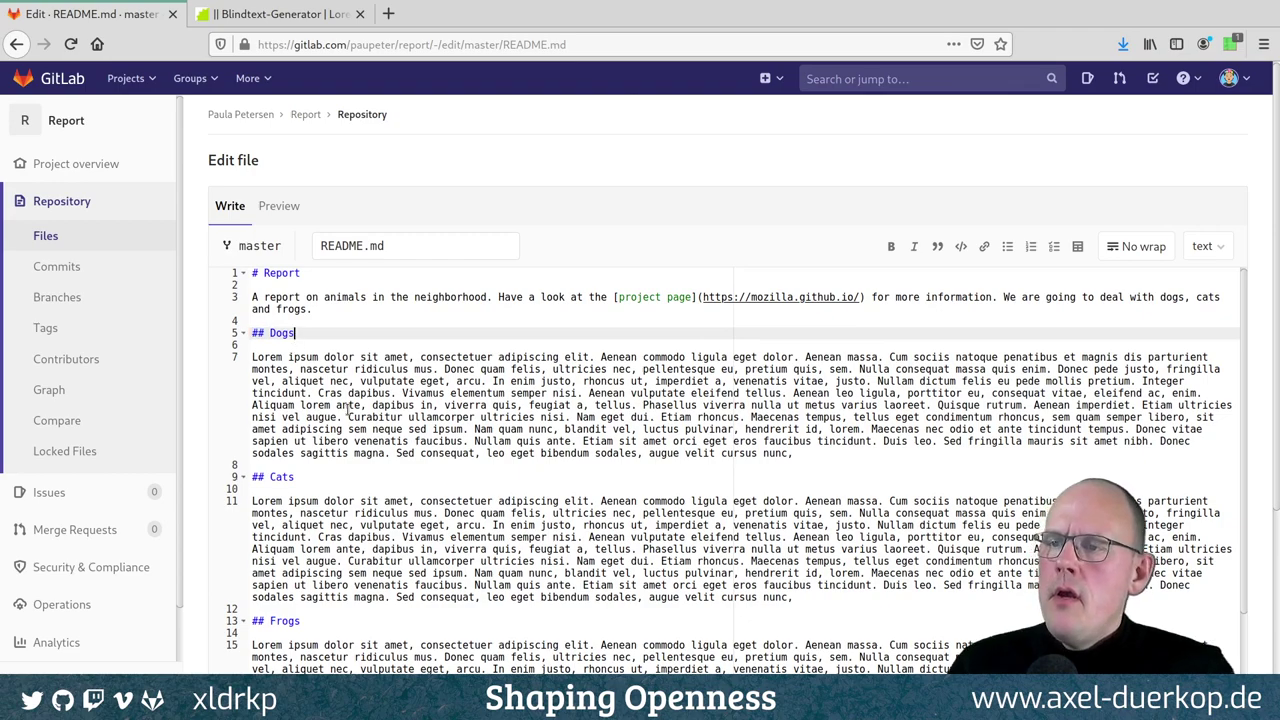
Add a bullet list below the Dogs paragraph with the items "in back yard", "in the street" and "in the house".
click(436, 443)
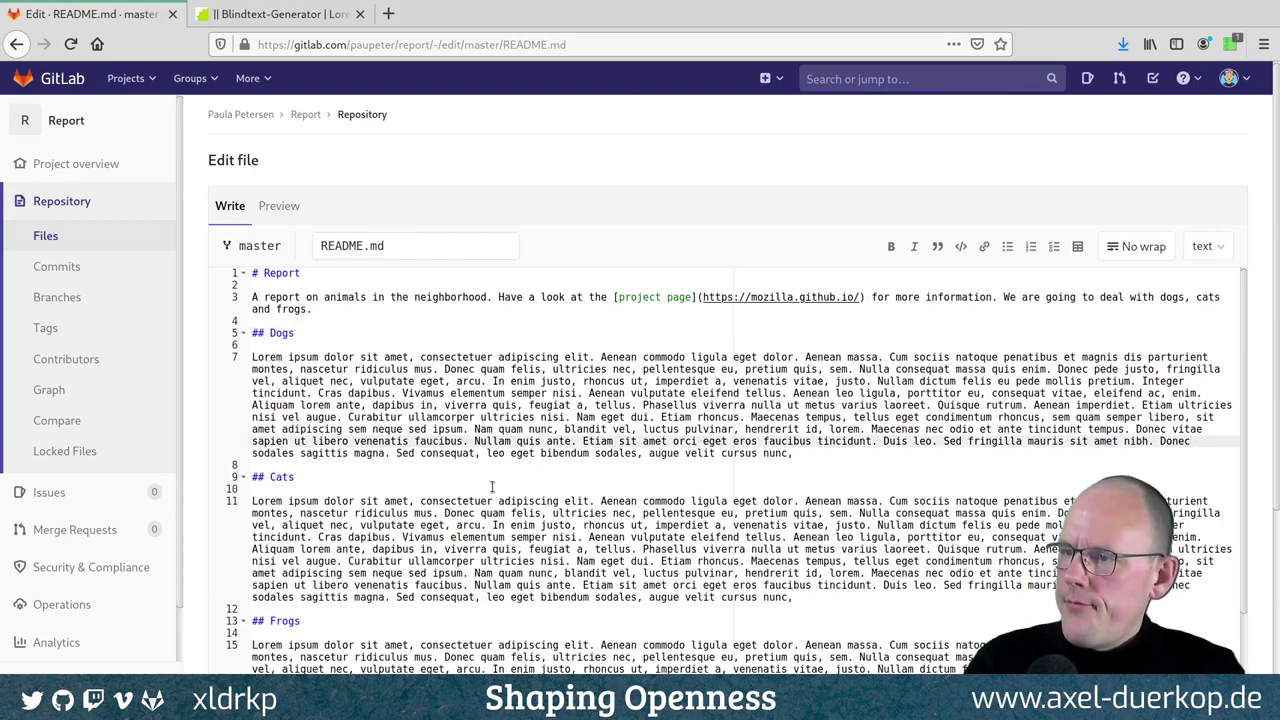
key(Down)
key(End)
key(Return)
key(Return)
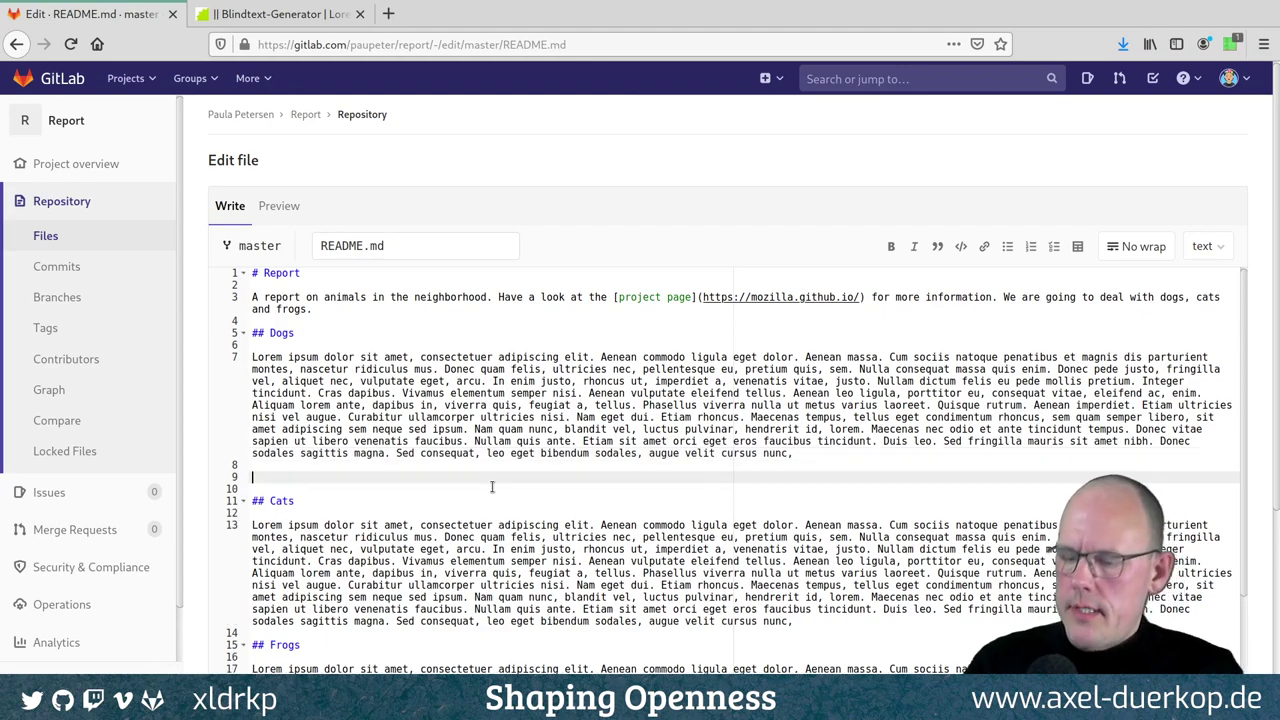
text(-)
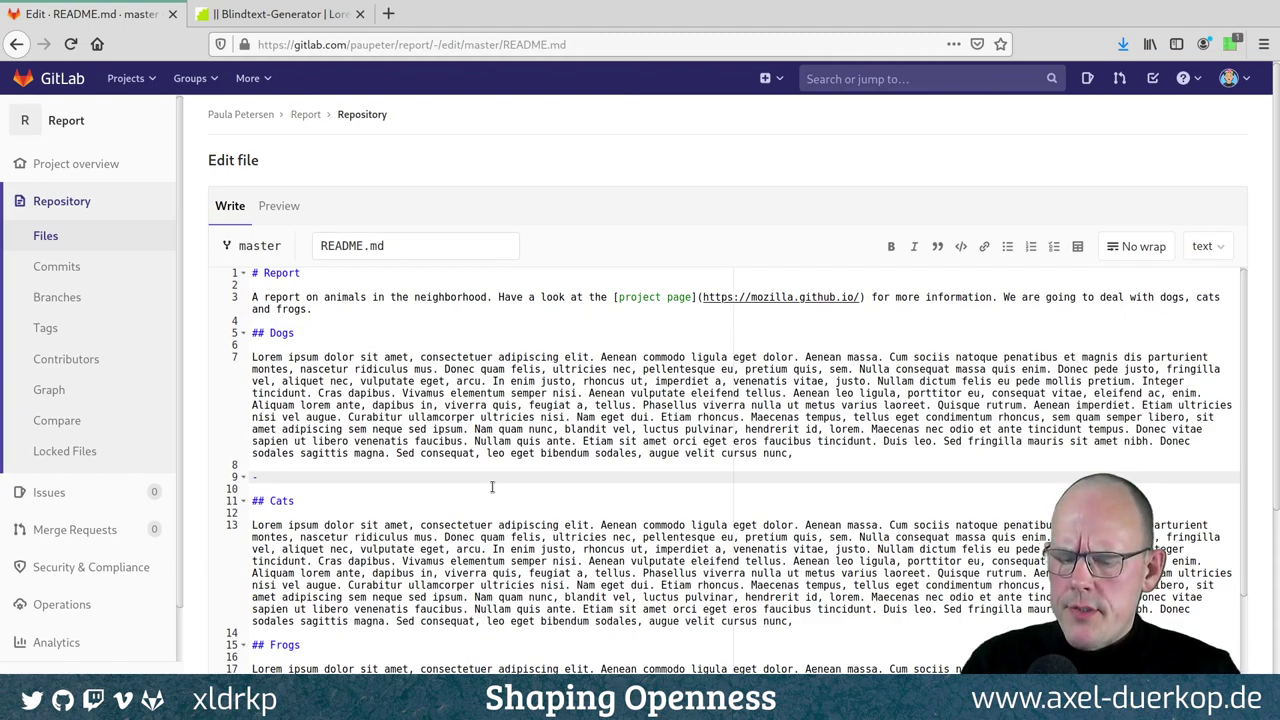
text(in back y)
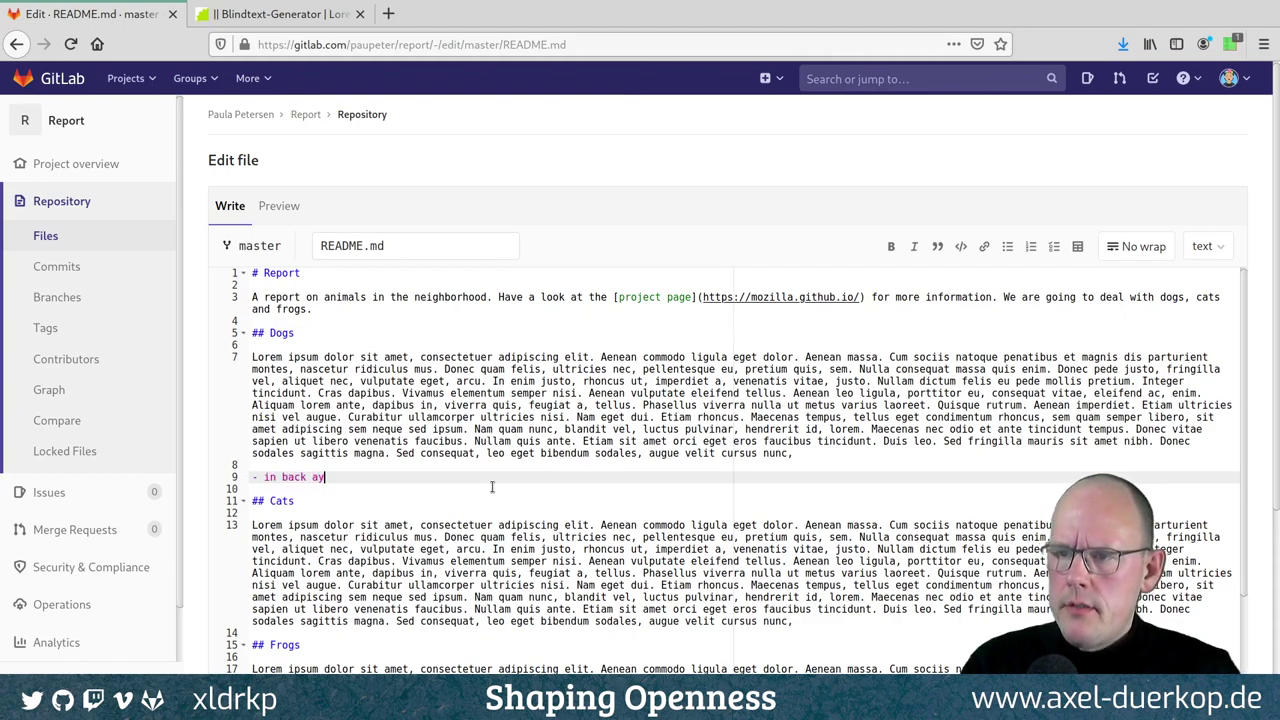
text(r)
text(rd)
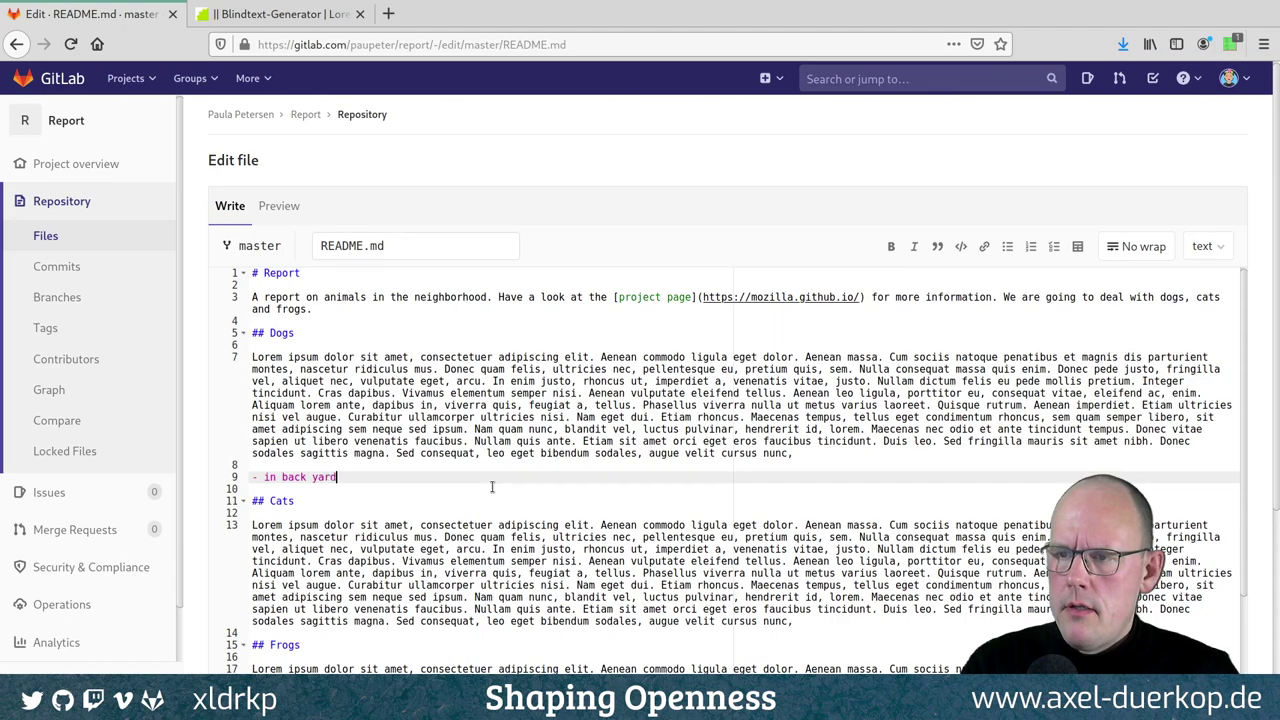
key(Return)
text(in the street)
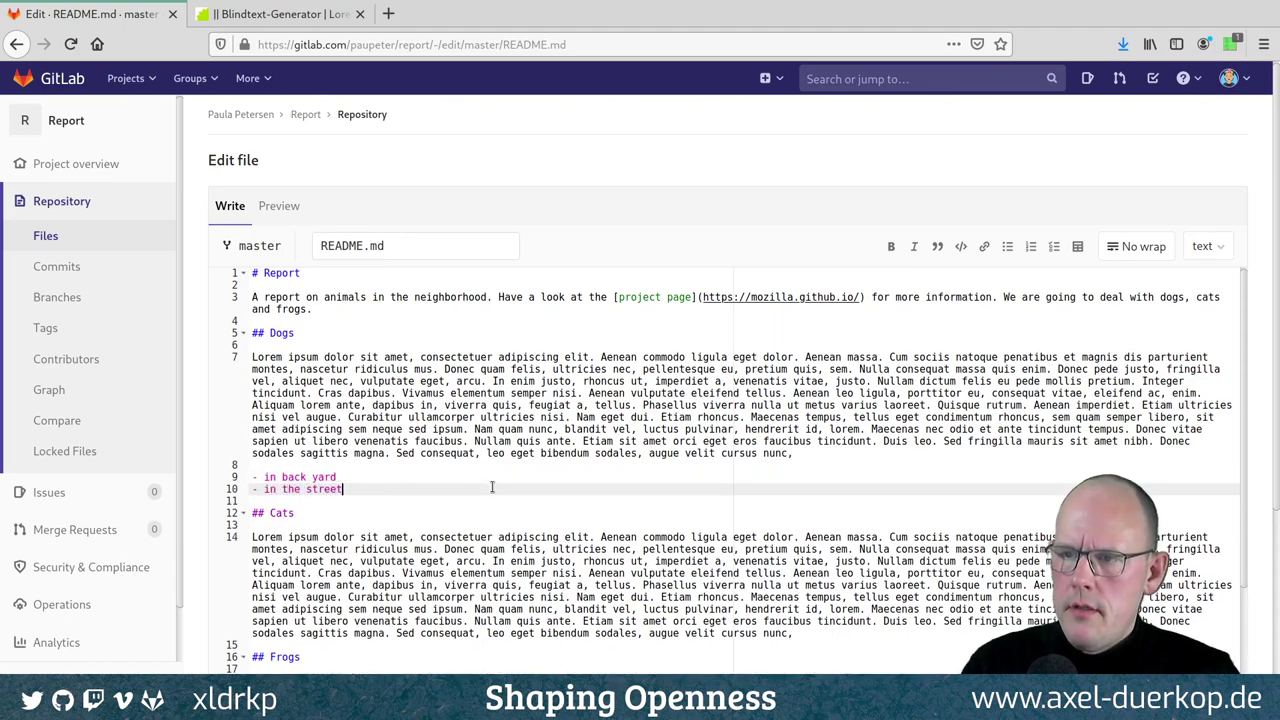
key(Return)
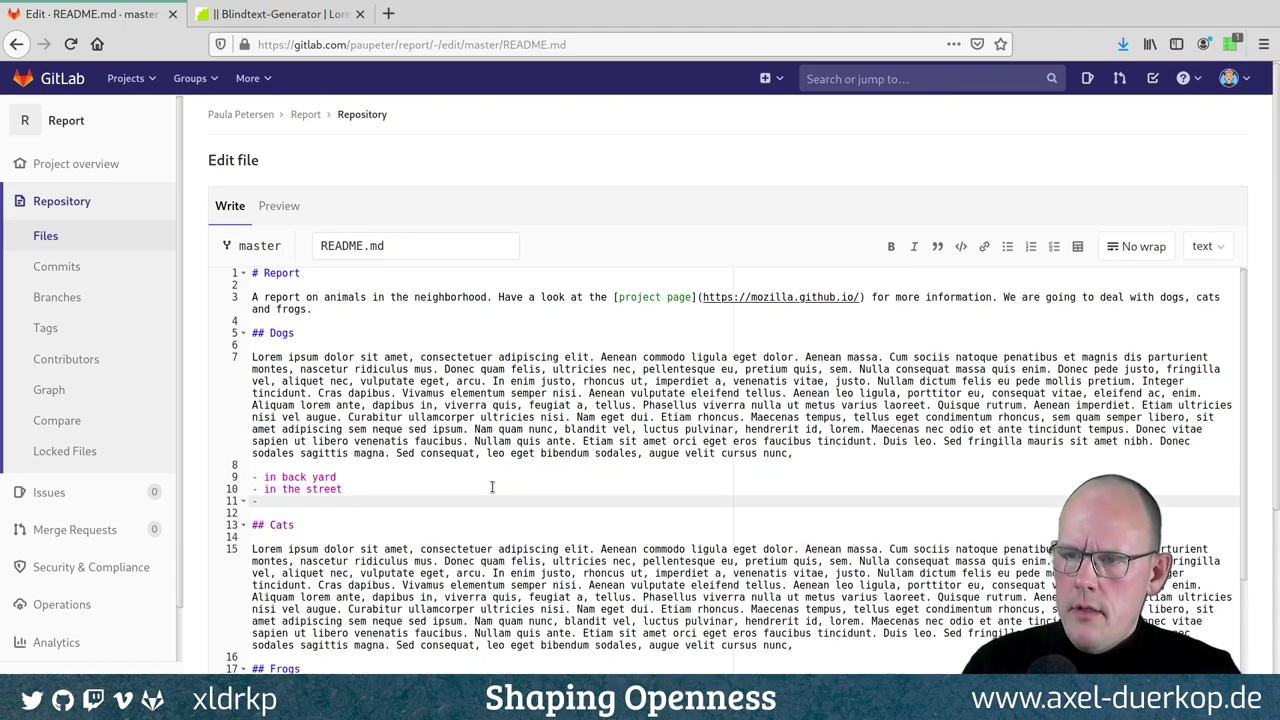
text(in the house)
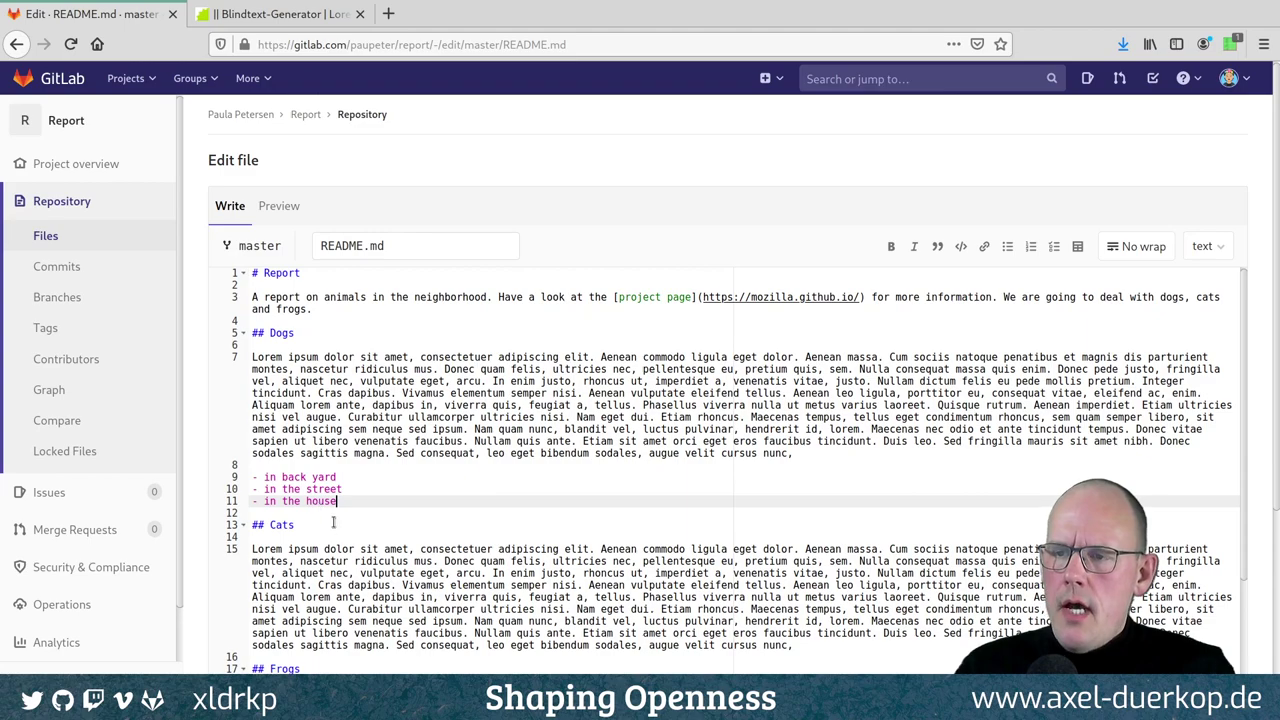
Preview the README and check how the bullet list in the Dogs section is rendered.
click(280, 207)
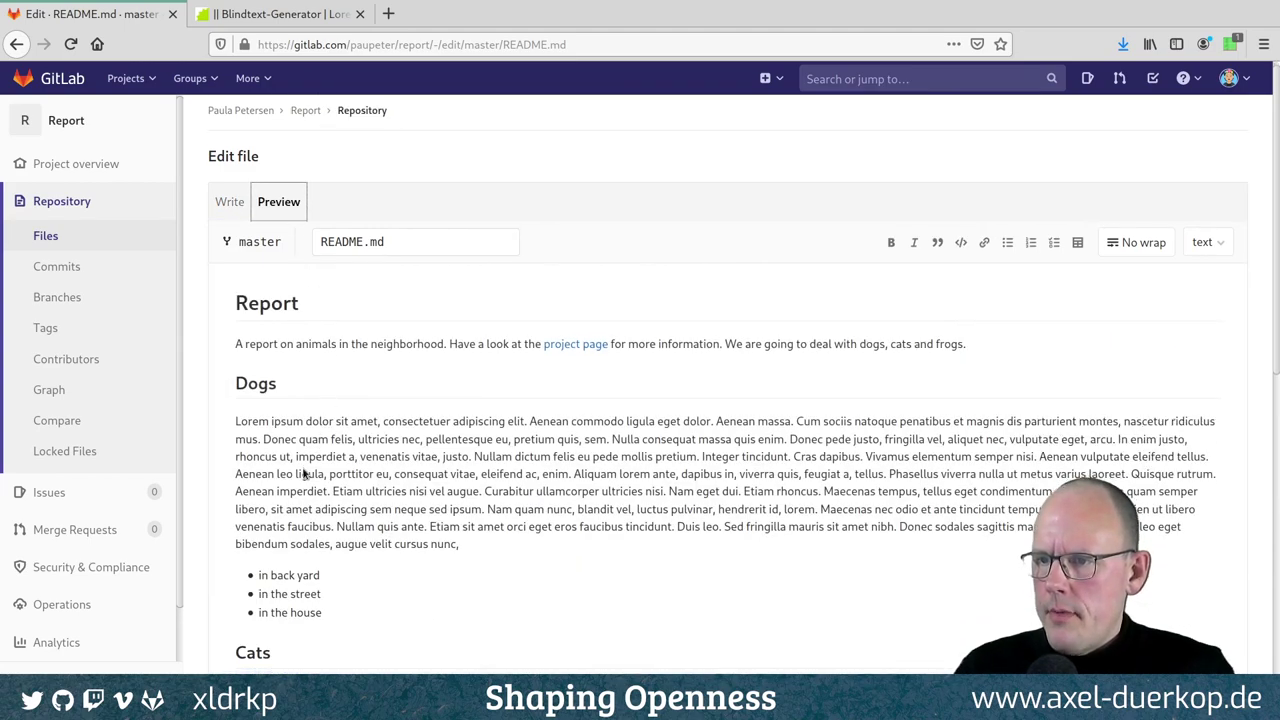
scroll(305, 444, down, 2)
scroll(305, 444, down, 1)
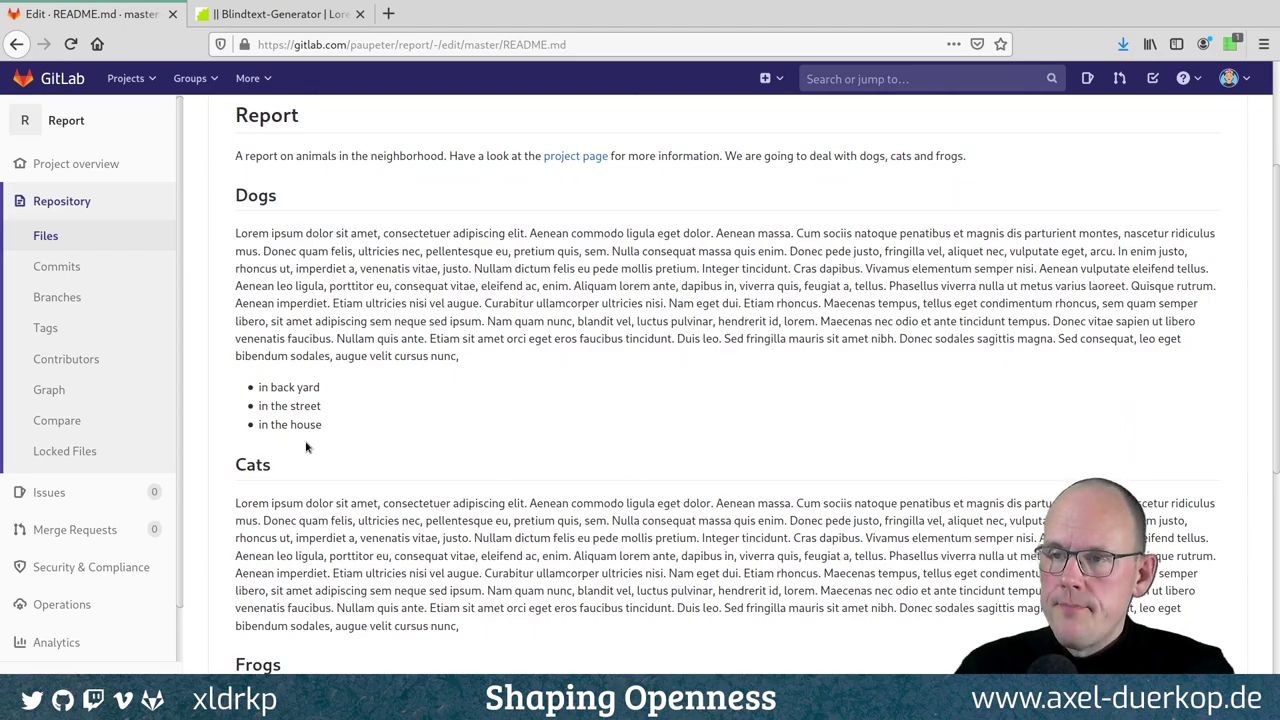
scroll(290, 407, up, 4)
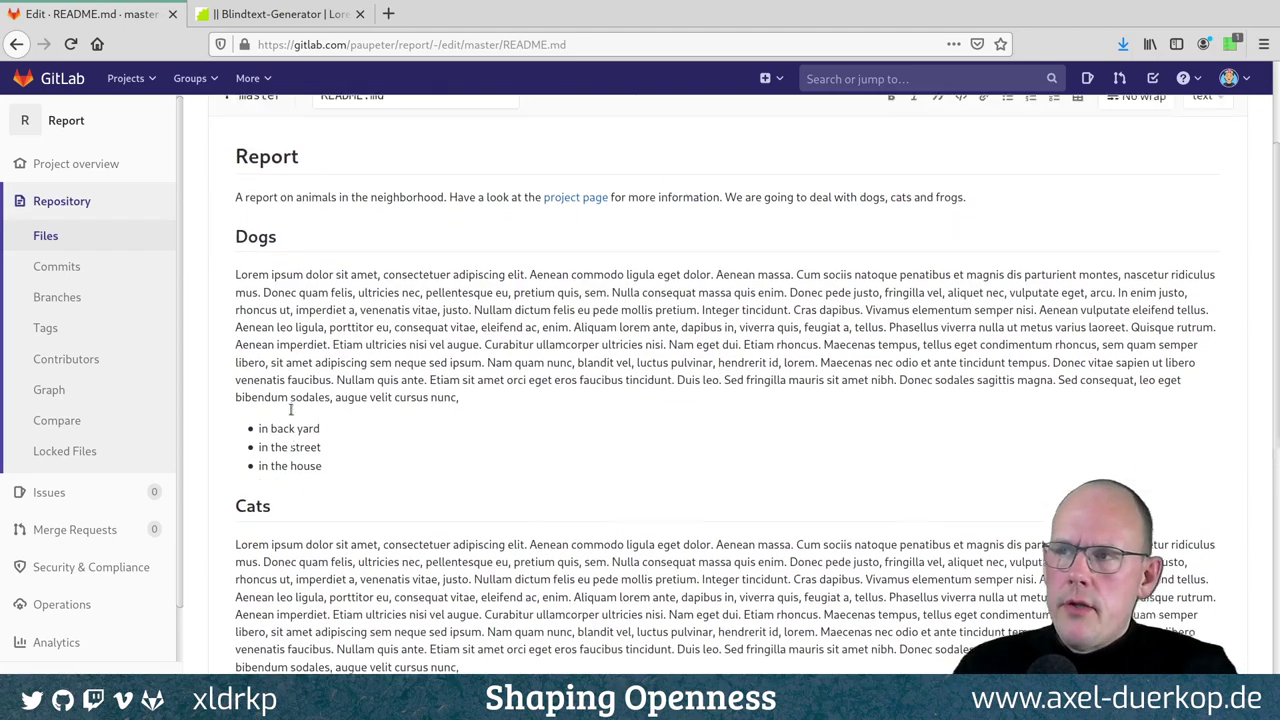
Return to the README source, look over the text and commit it to the master branch with the message "Update README.md".
click(234, 222)
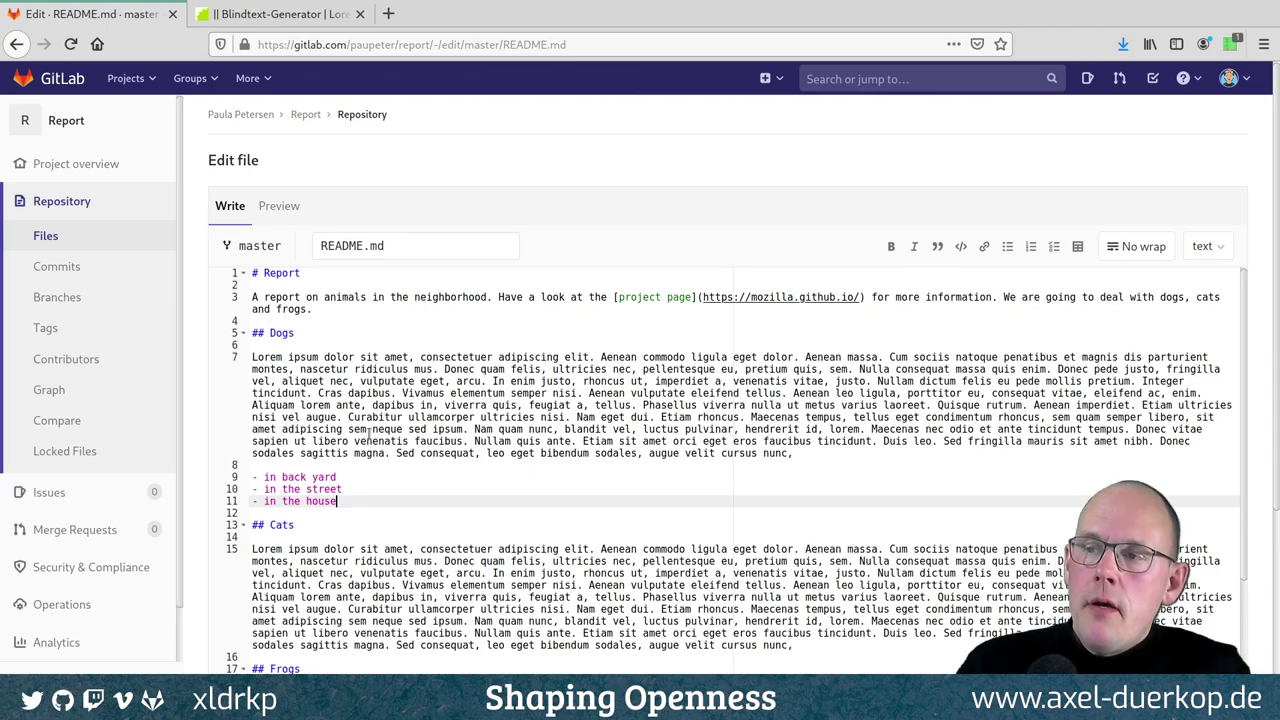
scroll(373, 432, down, 3)
scroll(389, 433, down, 5)
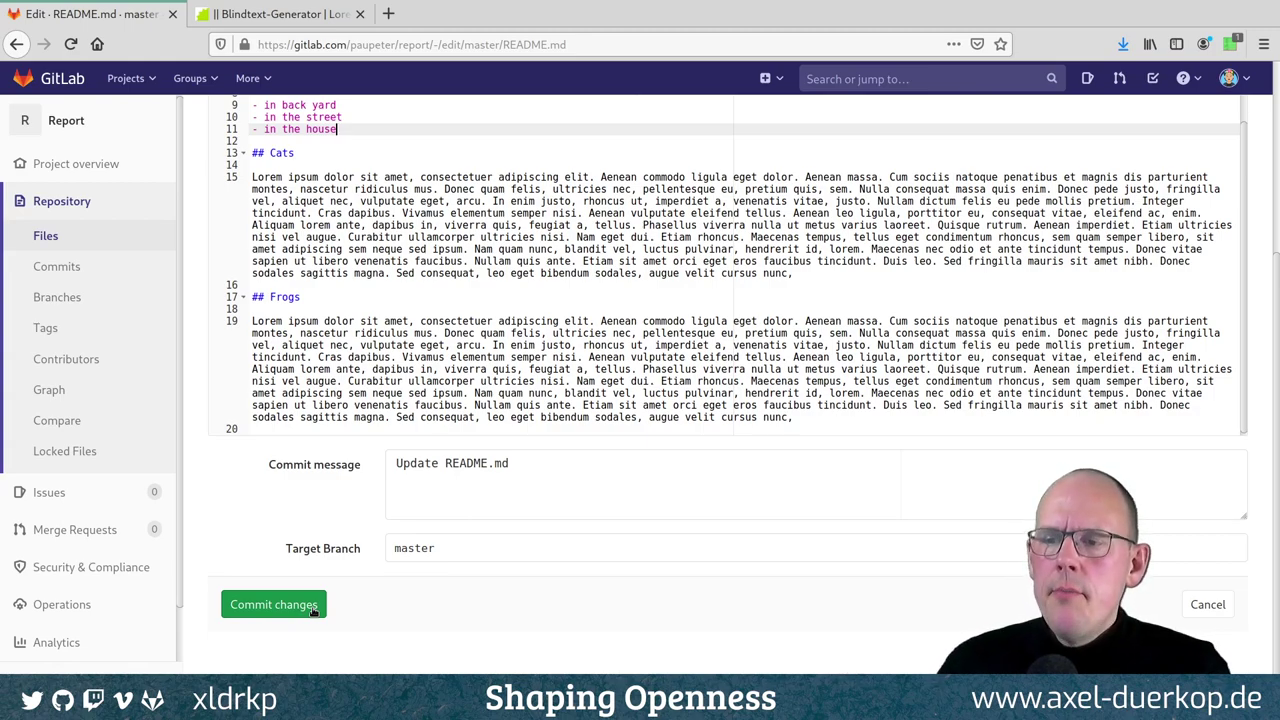
click(385, 405)
scroll(404, 352, up, 3)
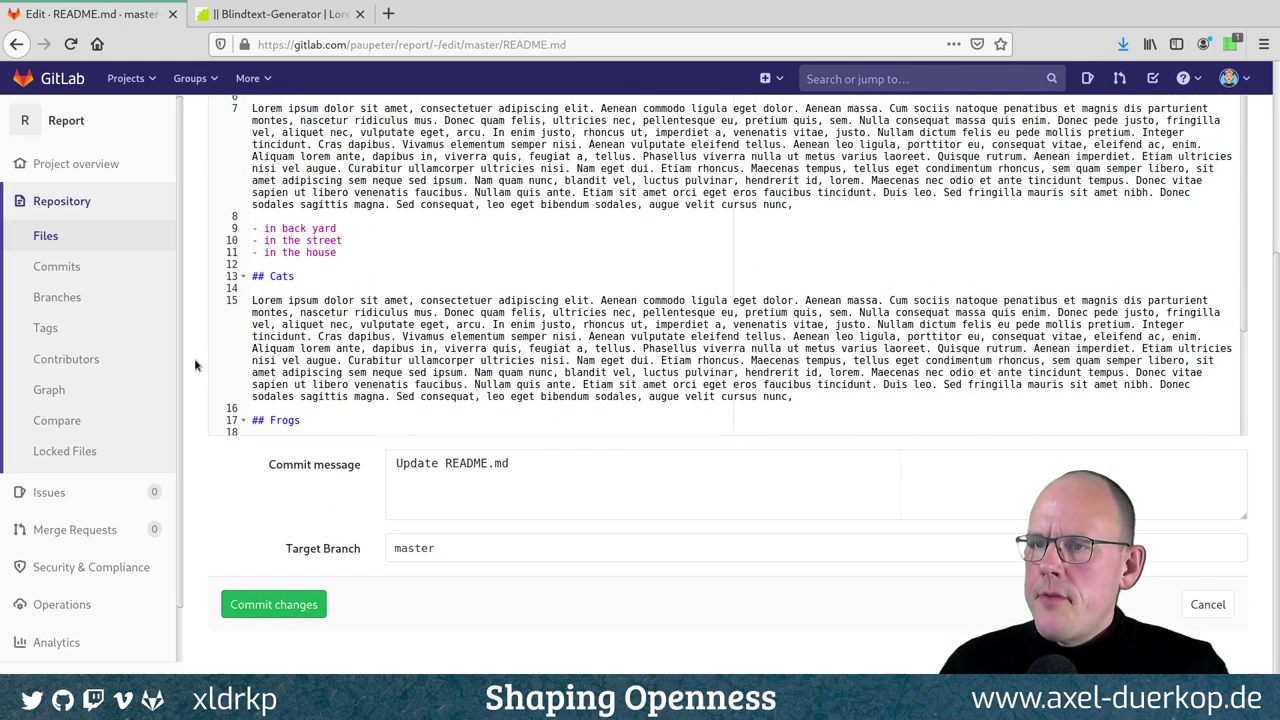
scroll(198, 360, up, 2)
scroll(198, 360, up, 3)
click(349, 355)
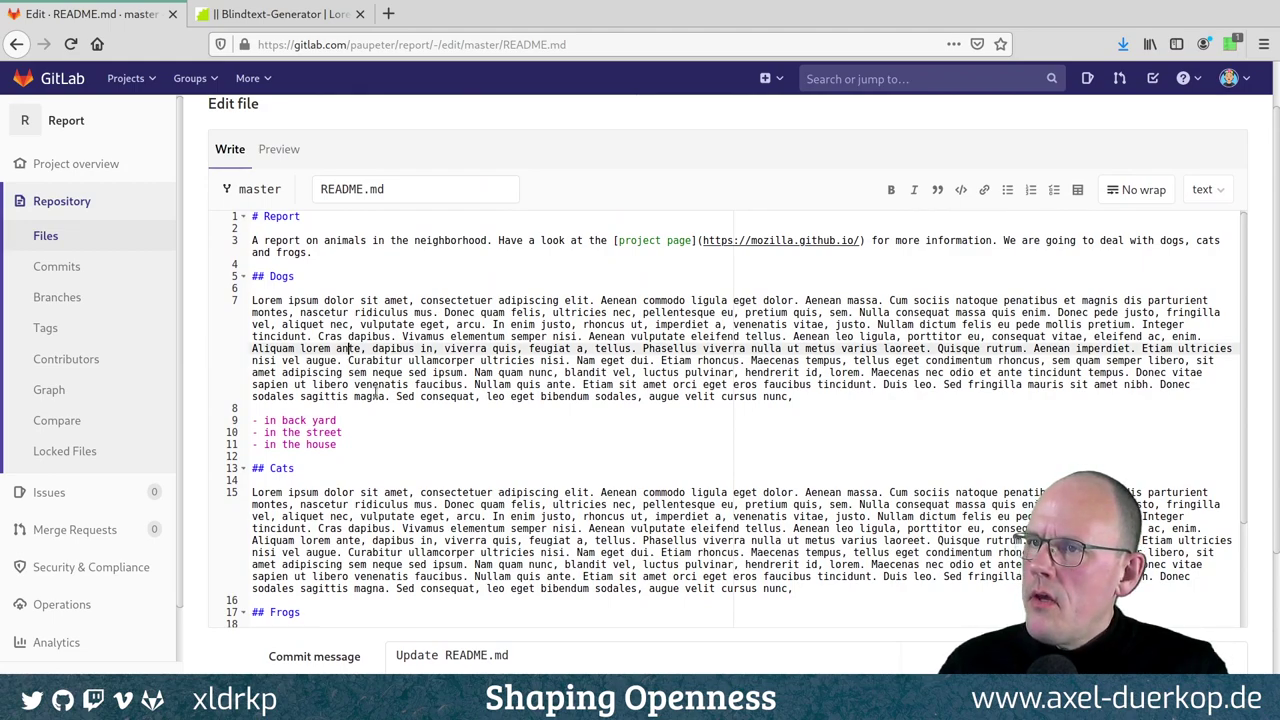
click(378, 396)
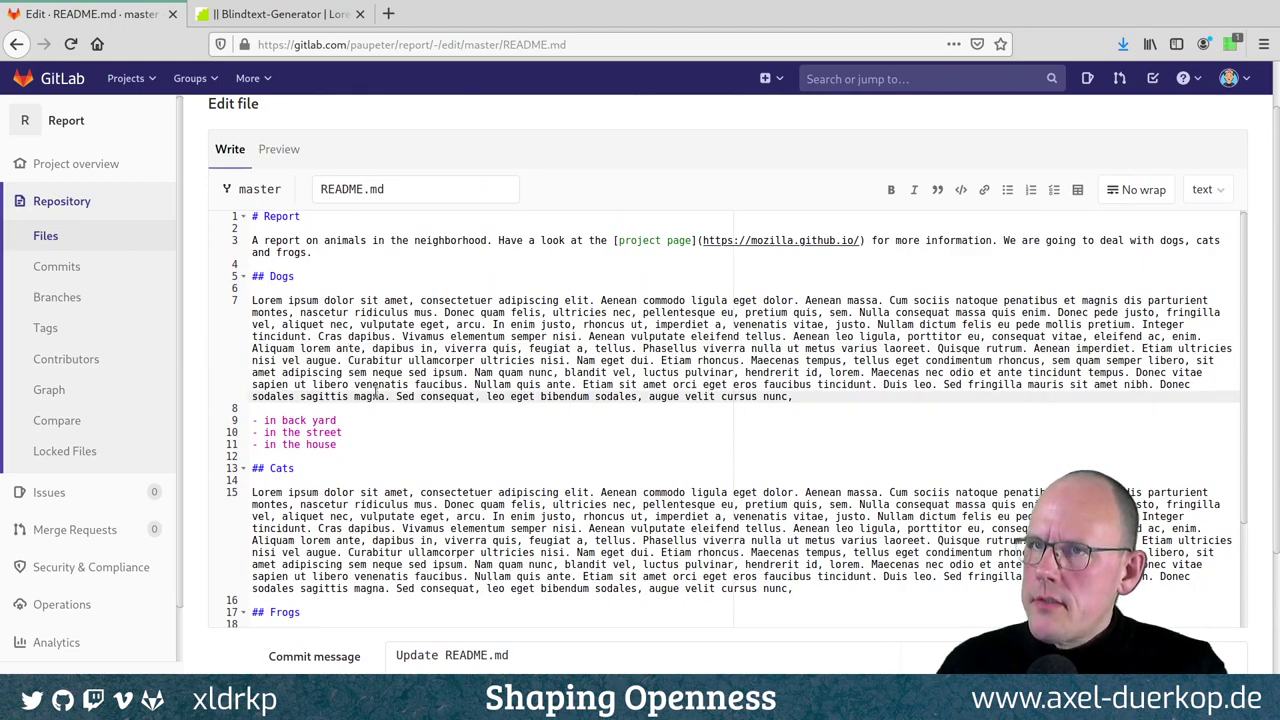
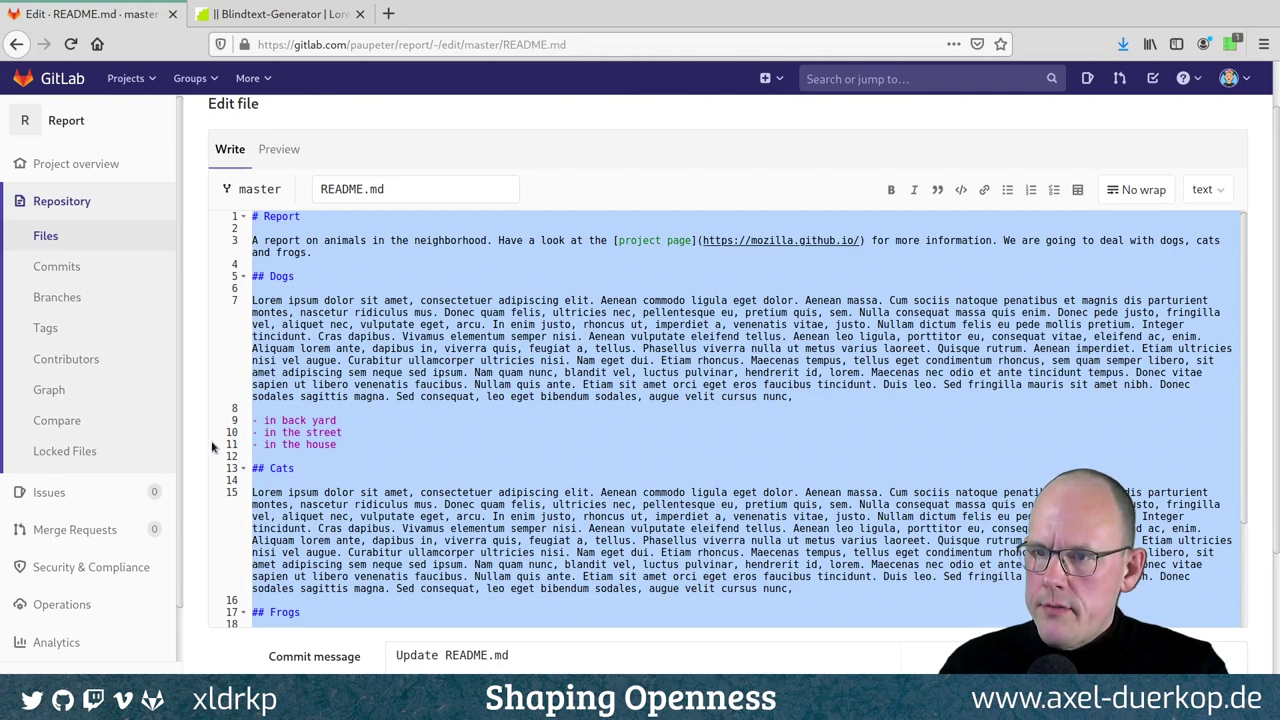
scroll(195, 453, down, 3)
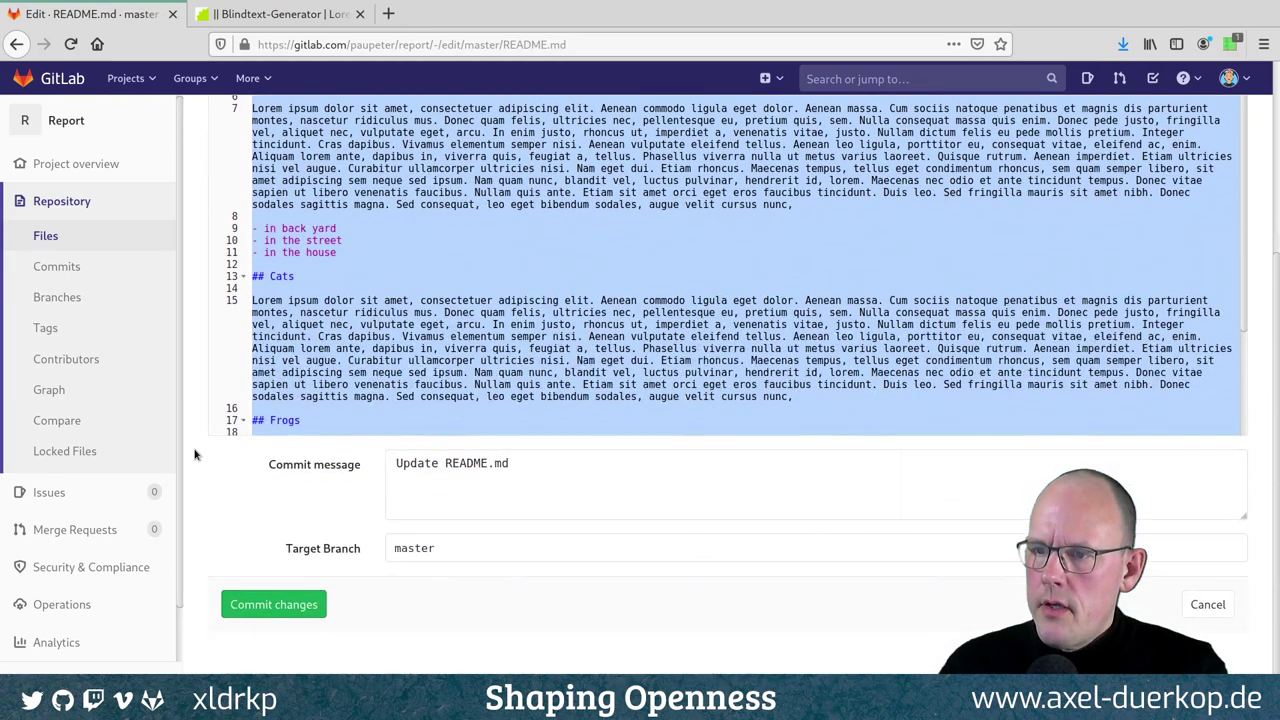
click(276, 606)
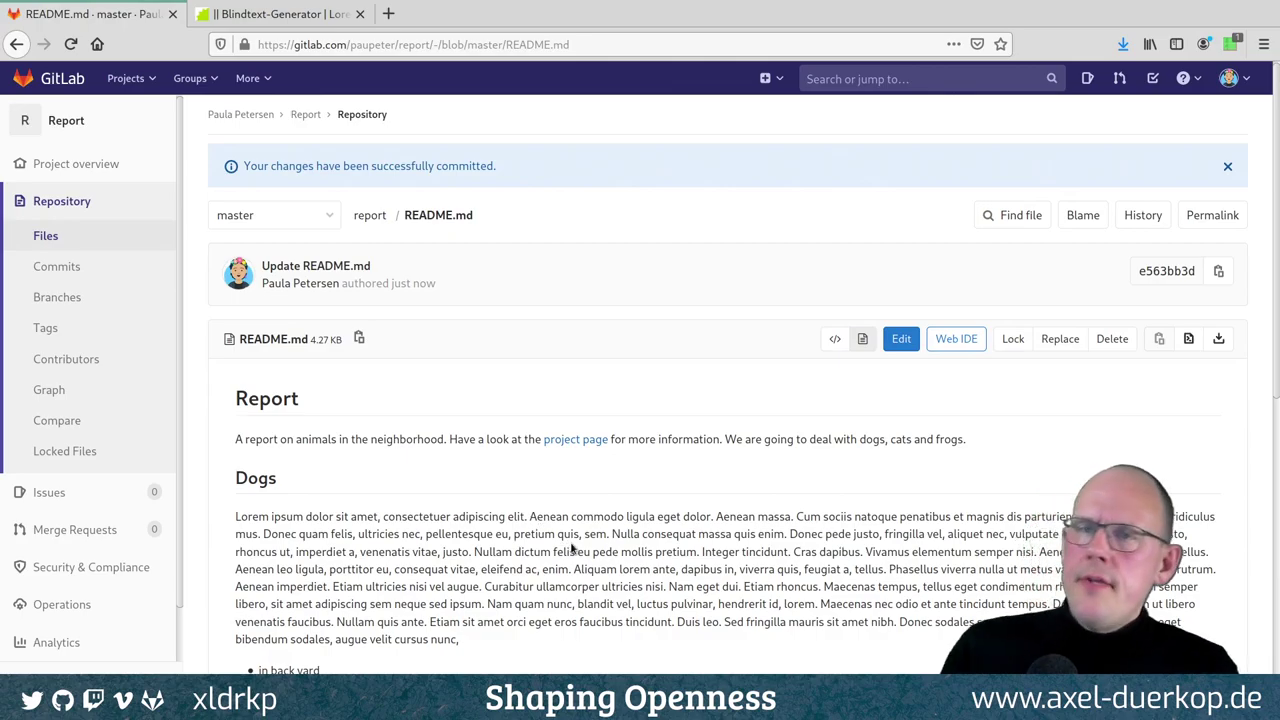
Read through the committed README down to the Frogs section and inspect the repository's commit list.
scroll(572, 548, down, 3)
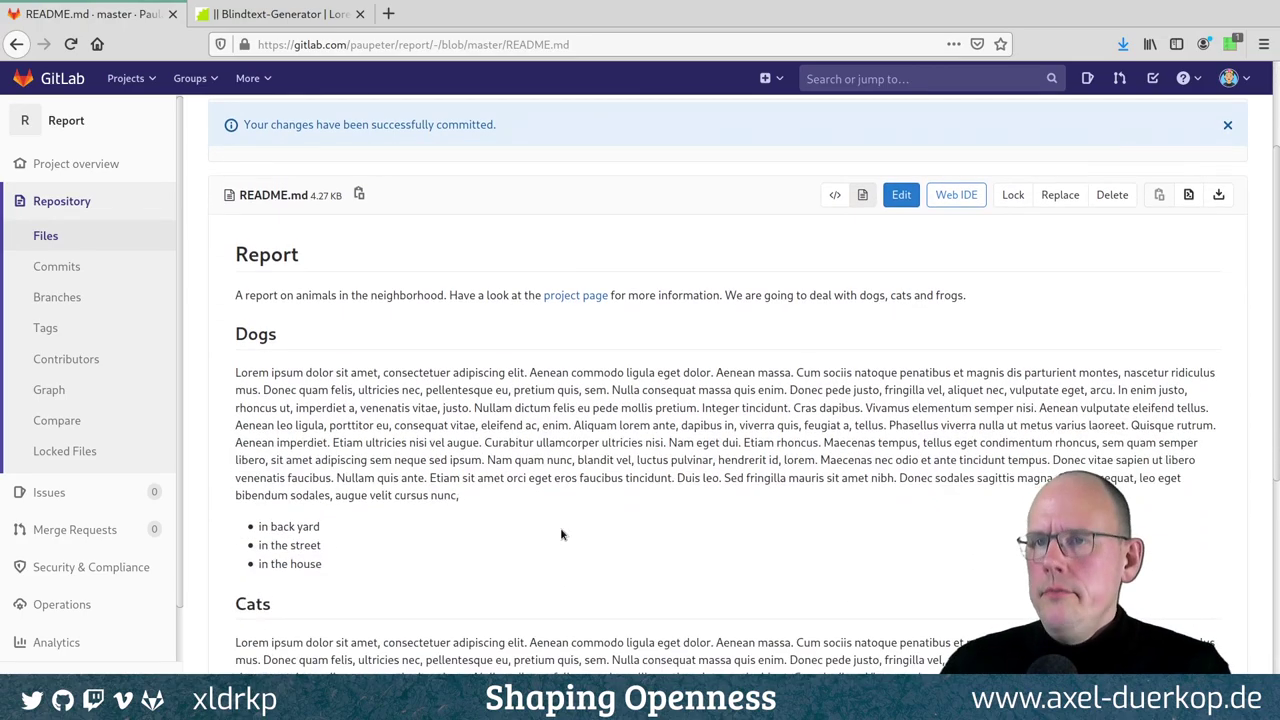
scroll(561, 535, down, 8)
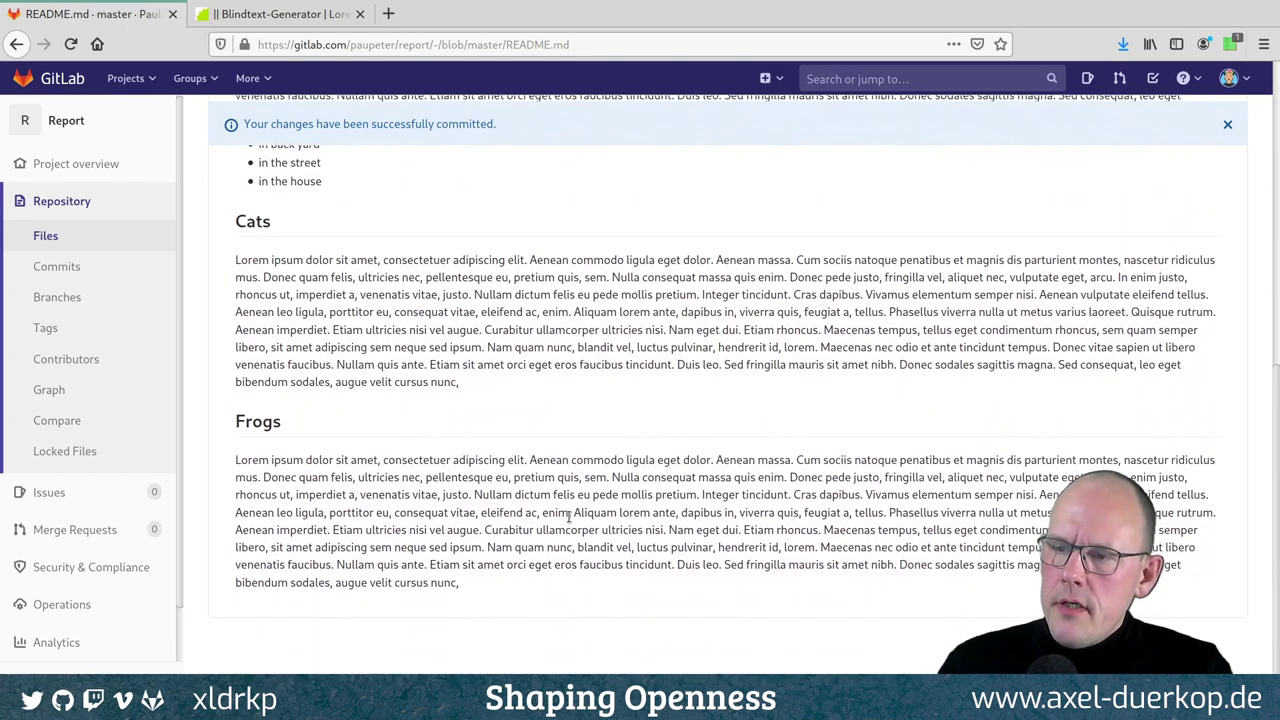
scroll(568, 515, up, 12)
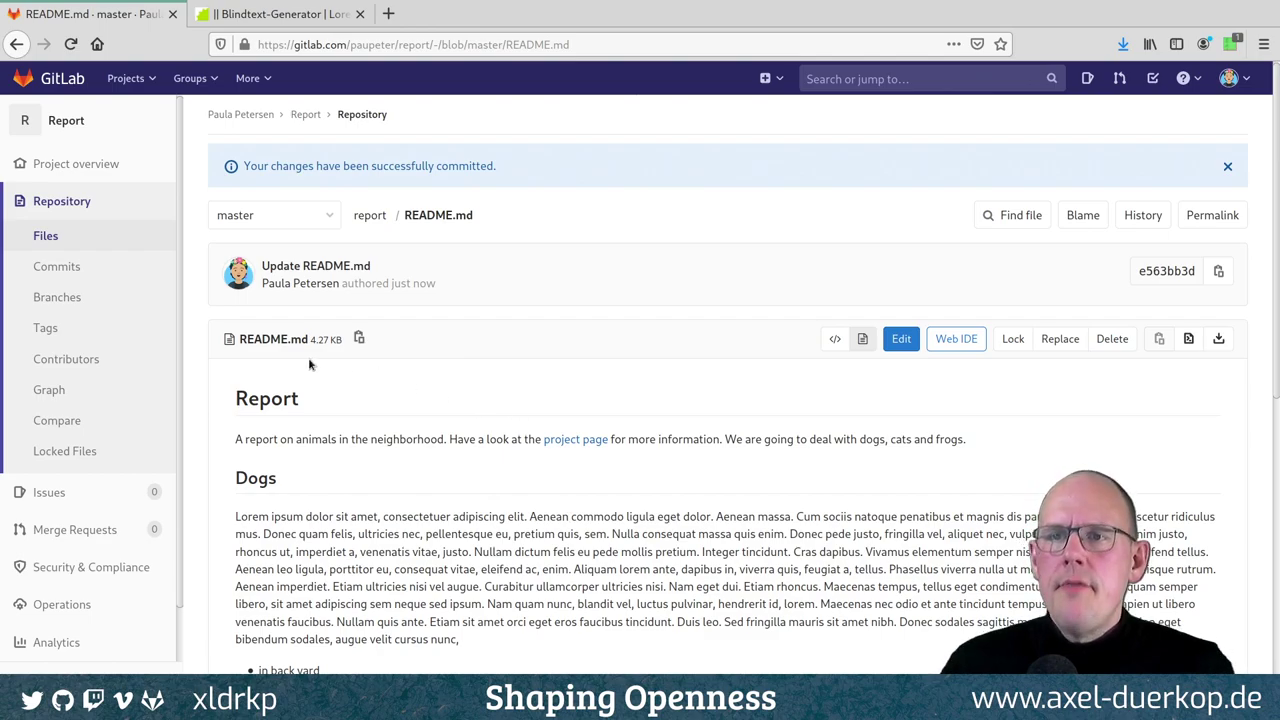
click(58, 269)
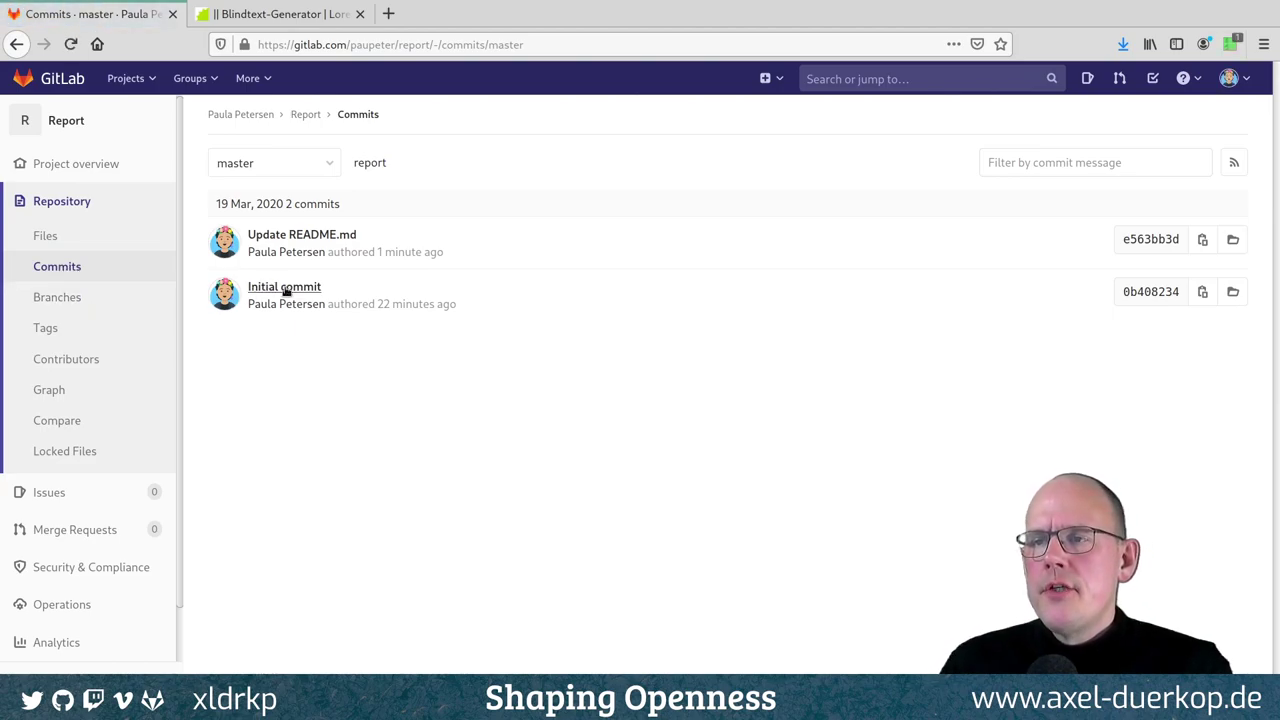
mouse_move(381, 306)
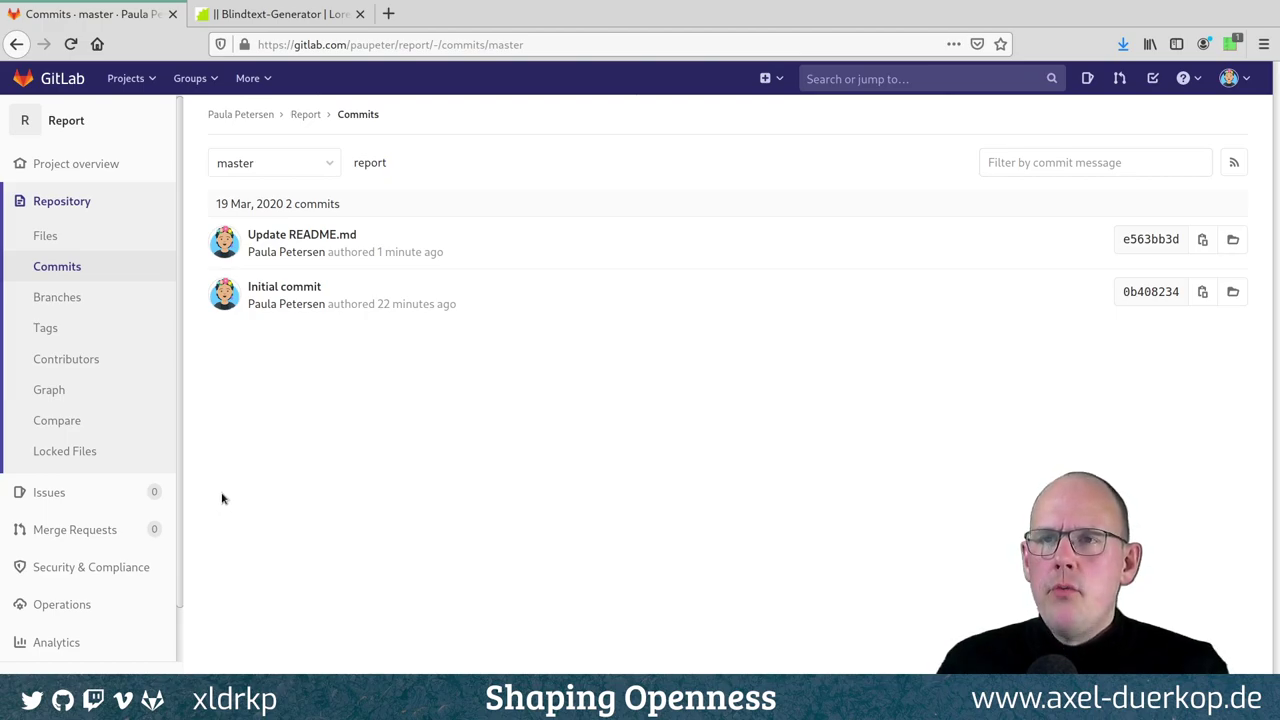
Look over the Report project's overview page and view its activity filtered to push events.
click(38, 118)
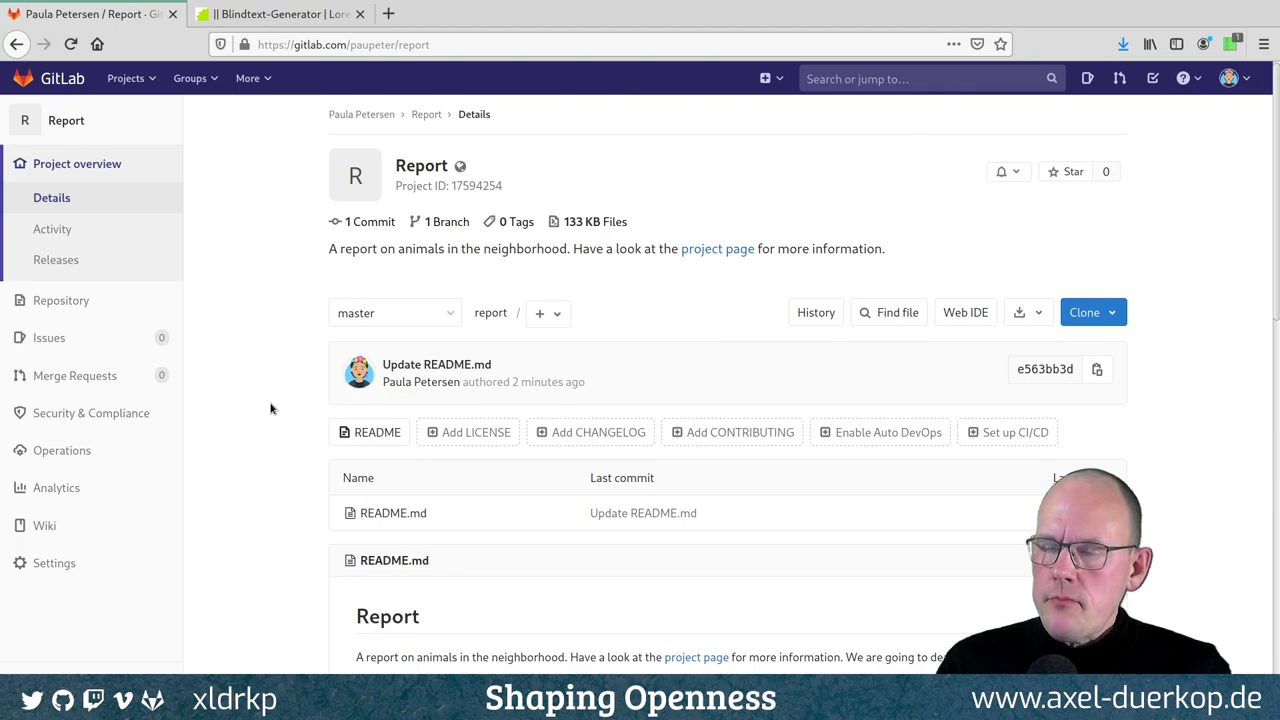
scroll(283, 468, down, 3)
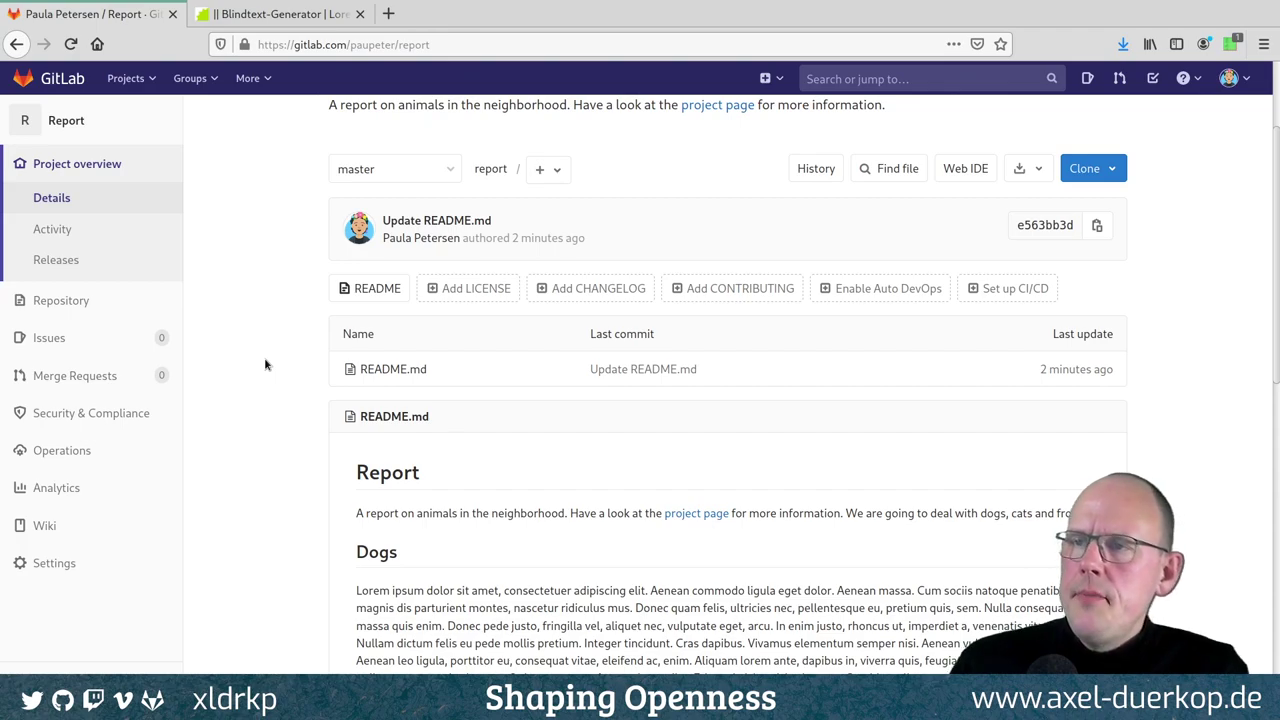
scroll(265, 364, up, 3)
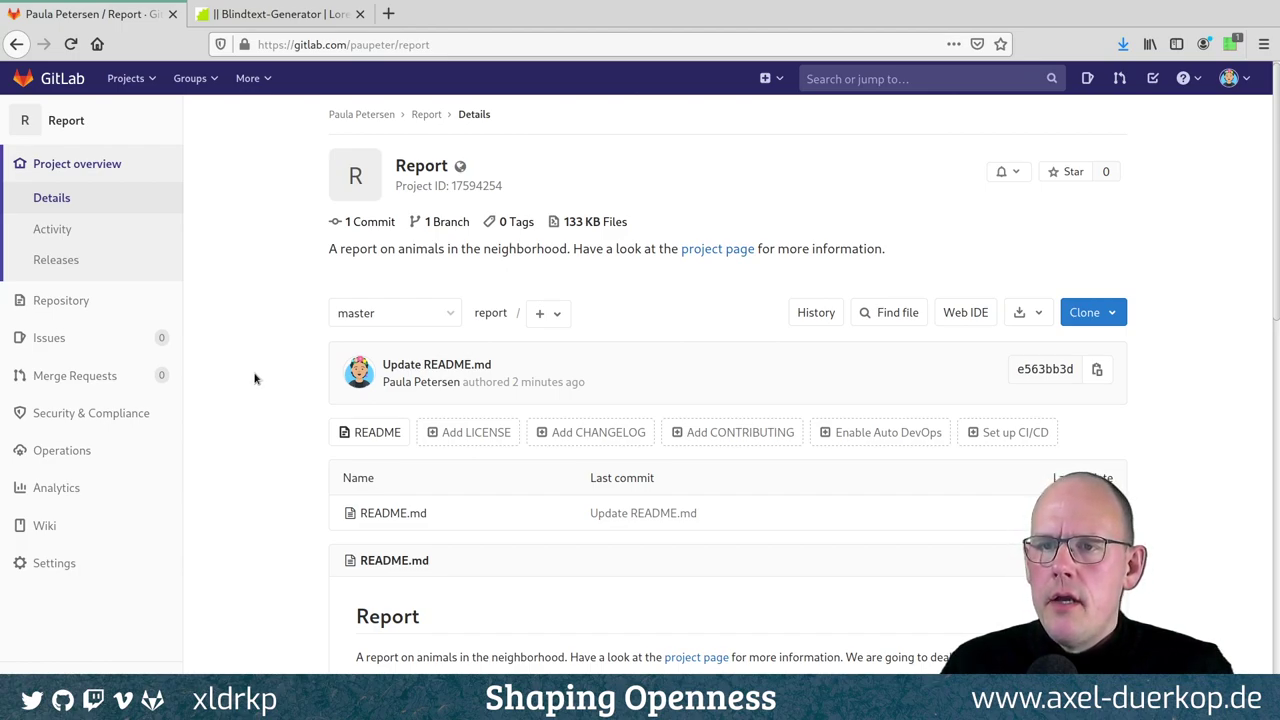
click(87, 234)
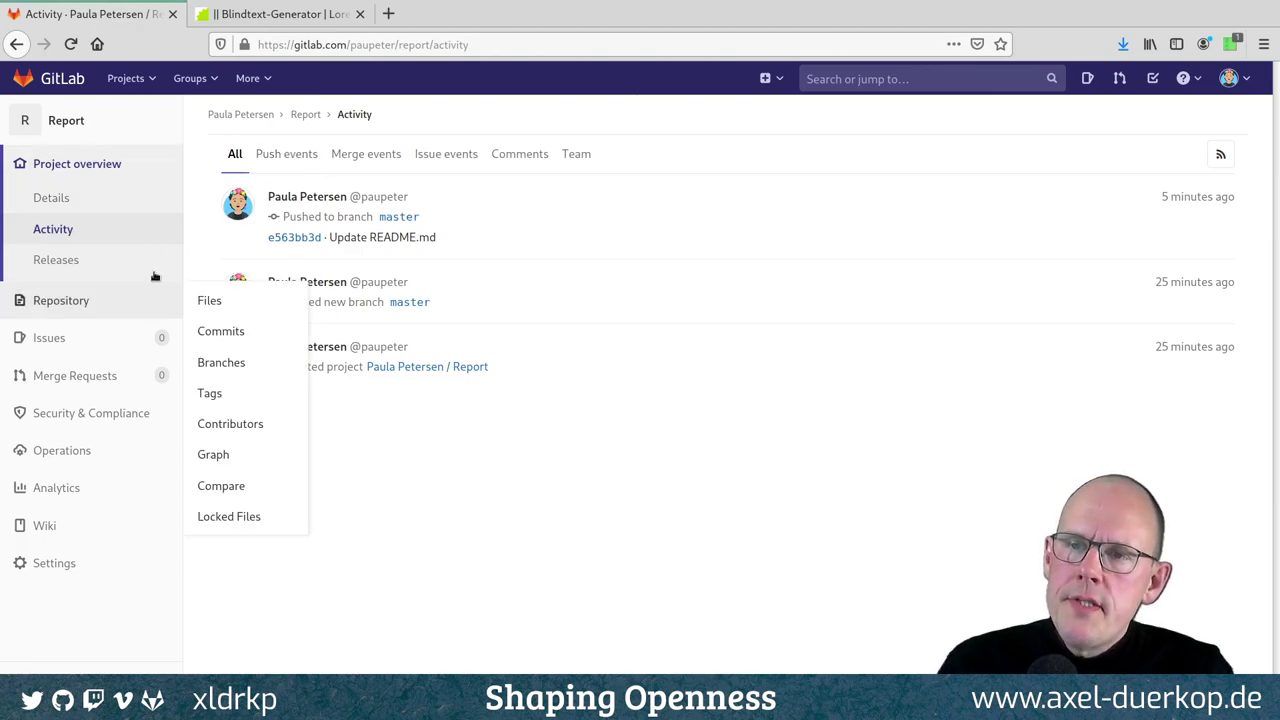
click(299, 159)
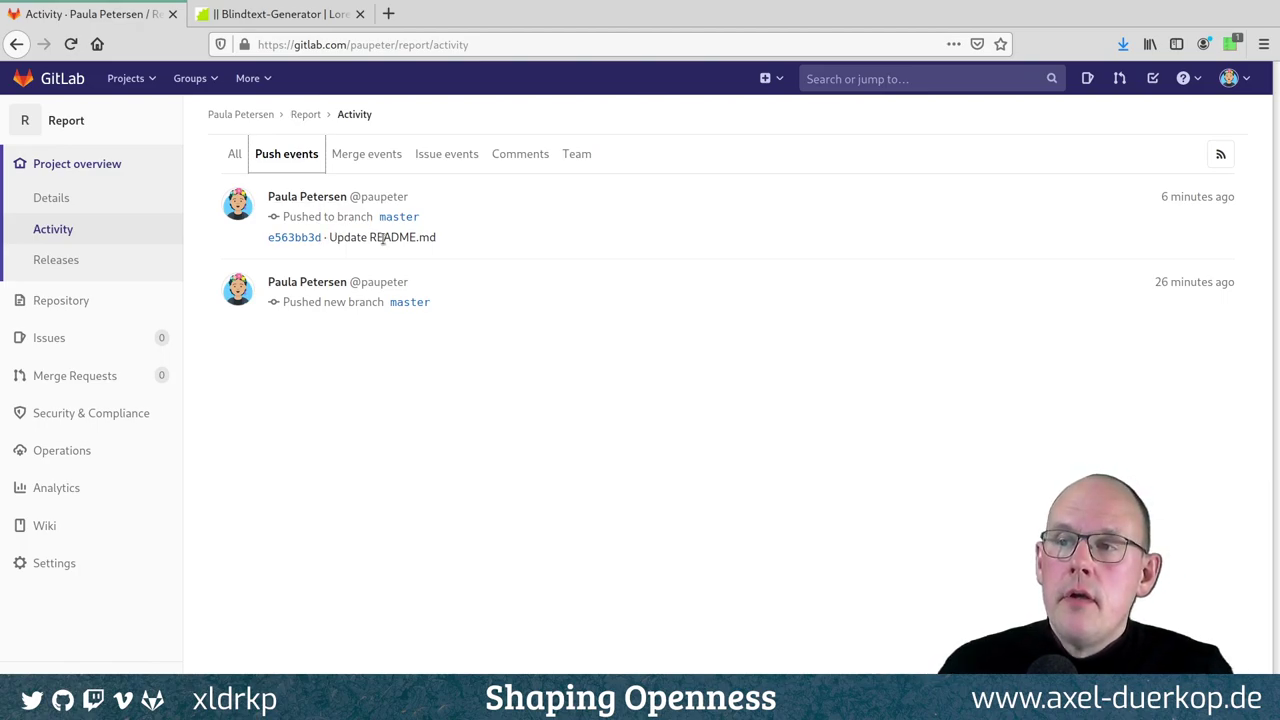
Check the Report project's merge, issue, comment and team activity, review the push events again and return to the project's details page.
click(377, 169)
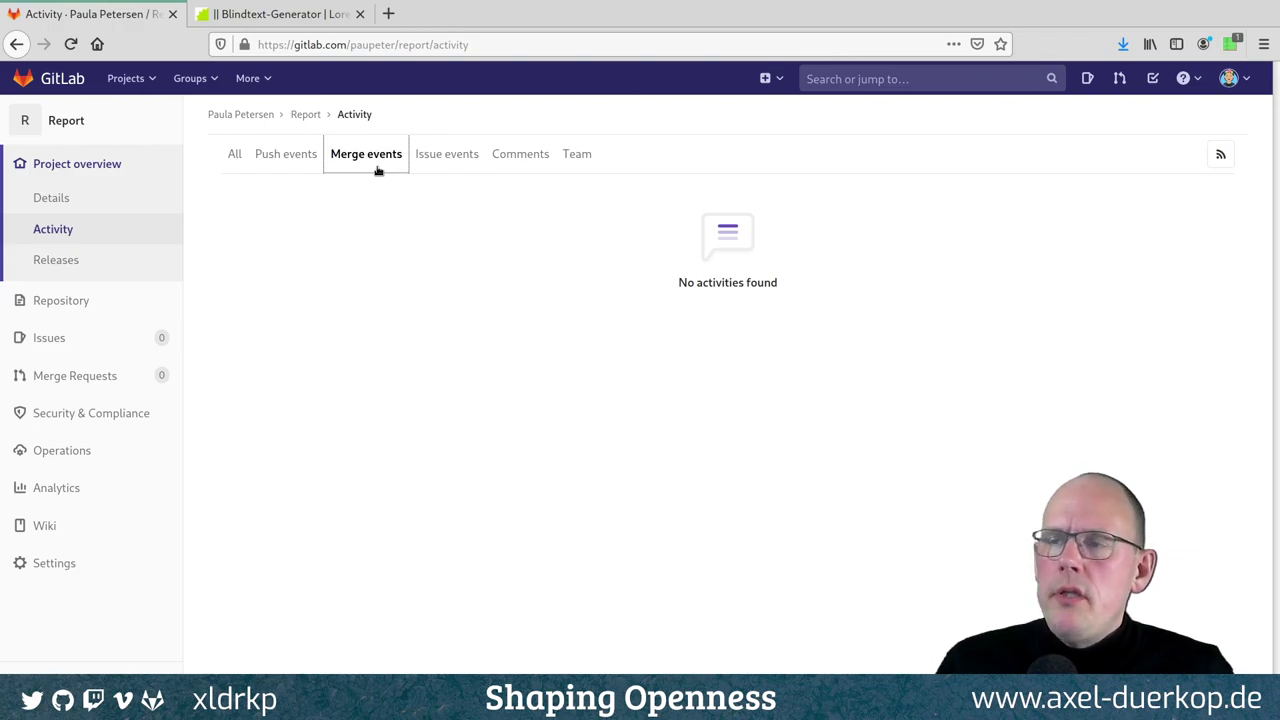
click(440, 160)
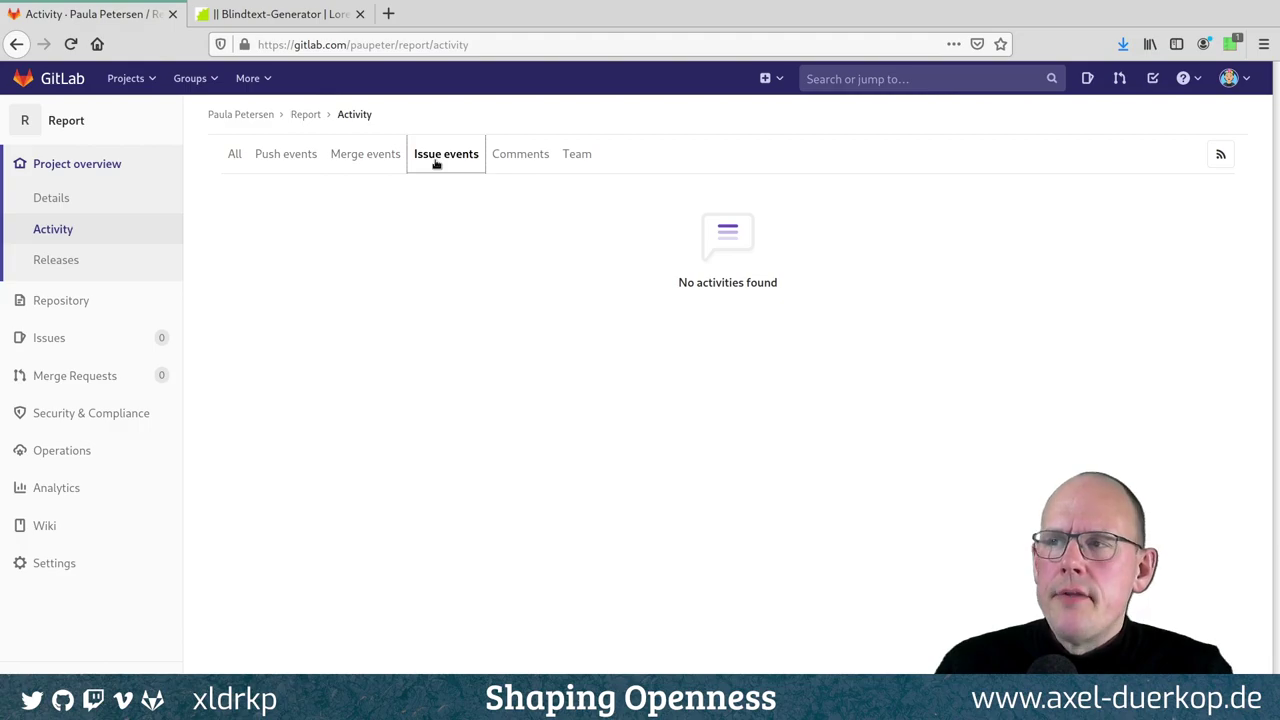
click(511, 158)
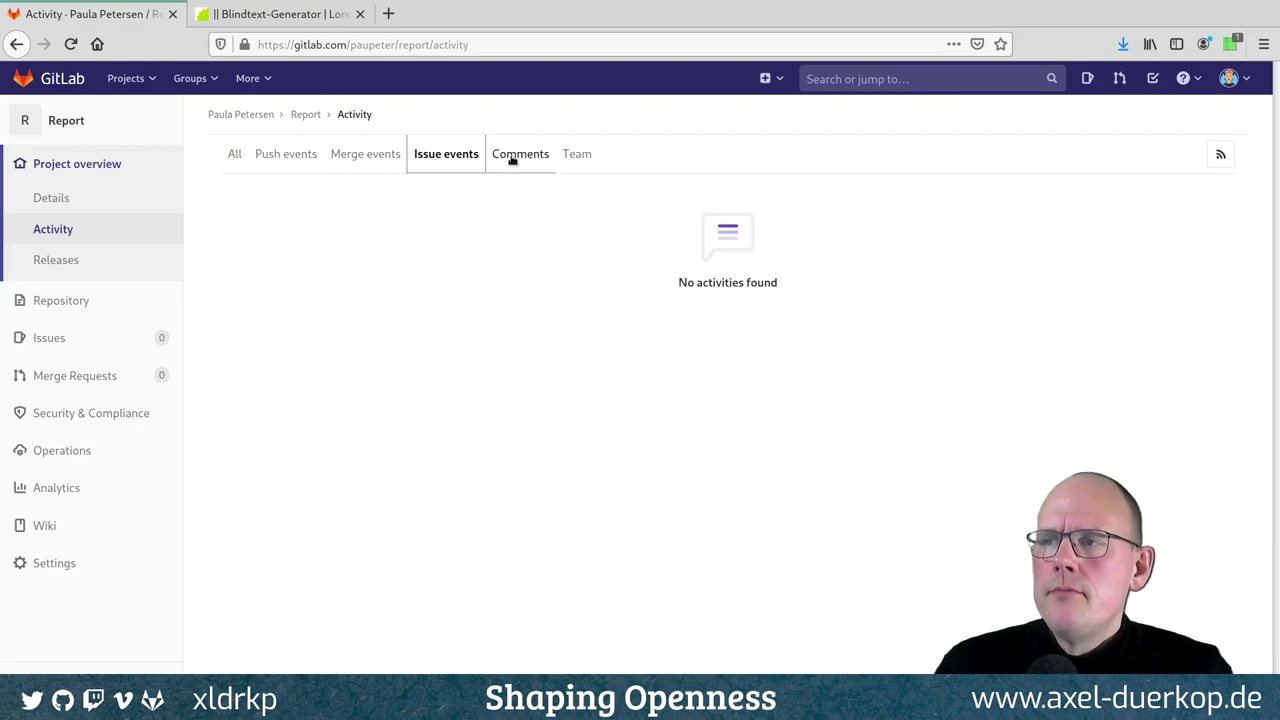
click(561, 158)
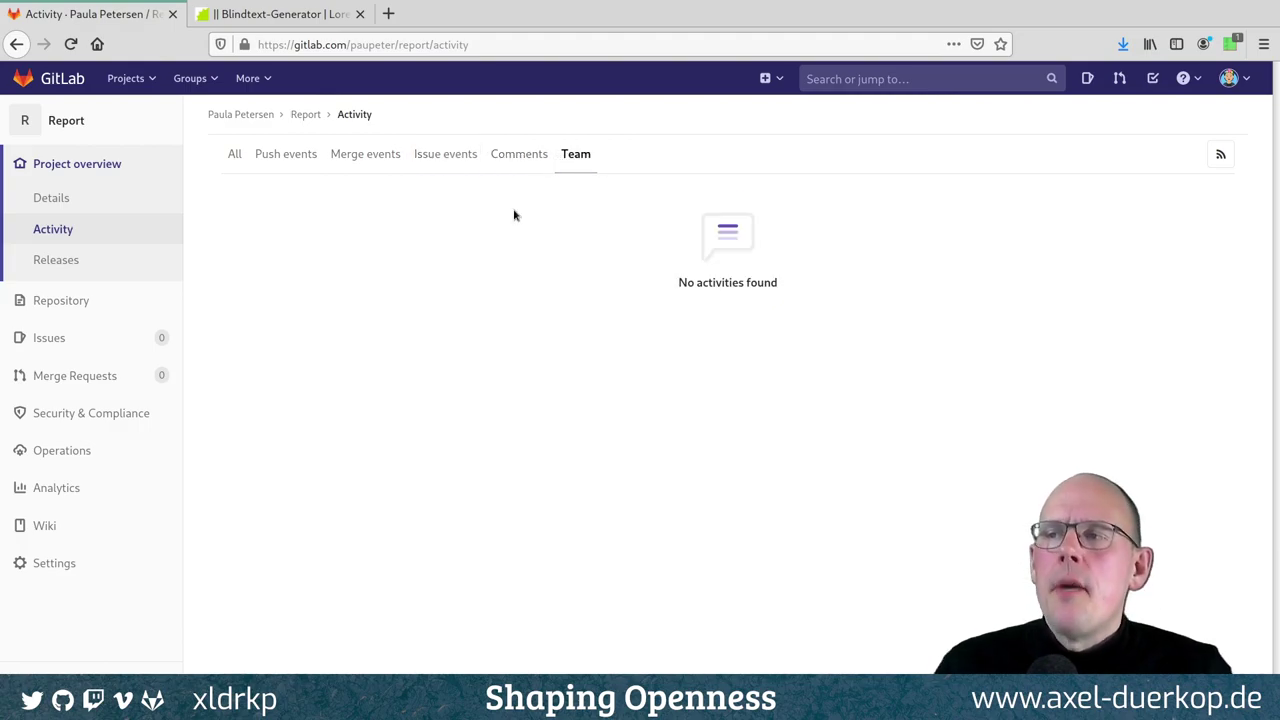
click(279, 158)
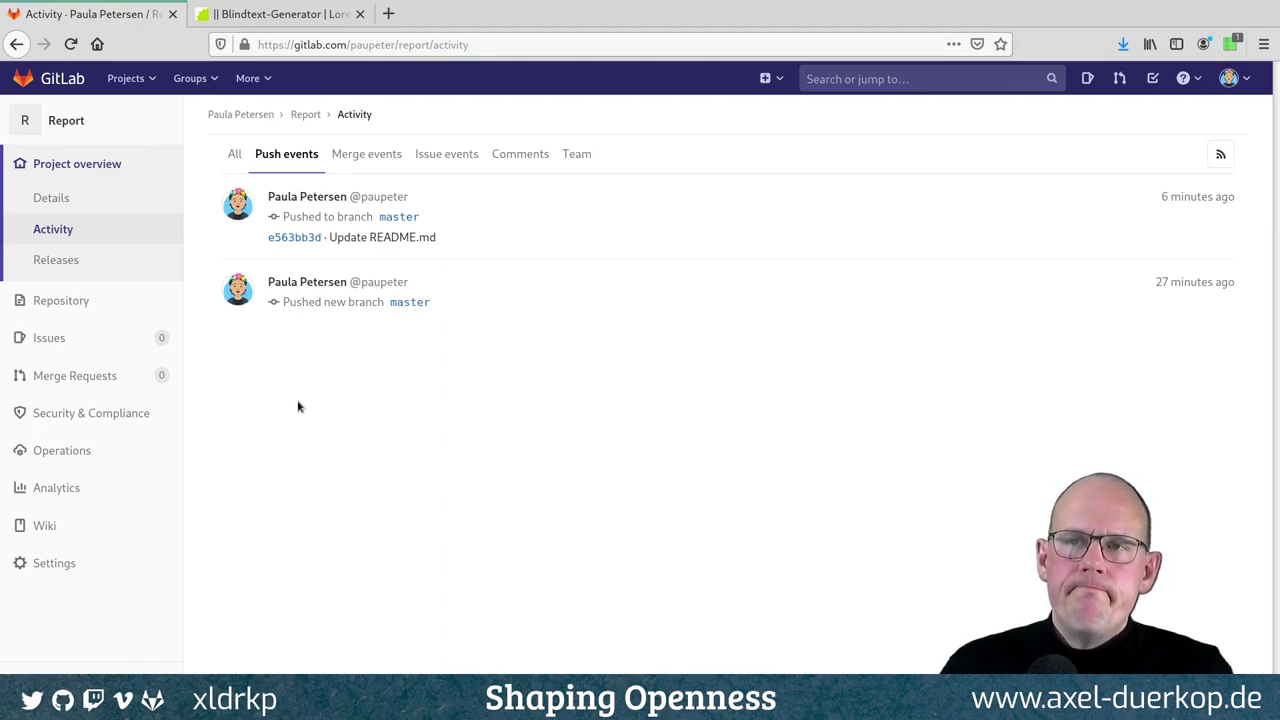
click(86, 122)
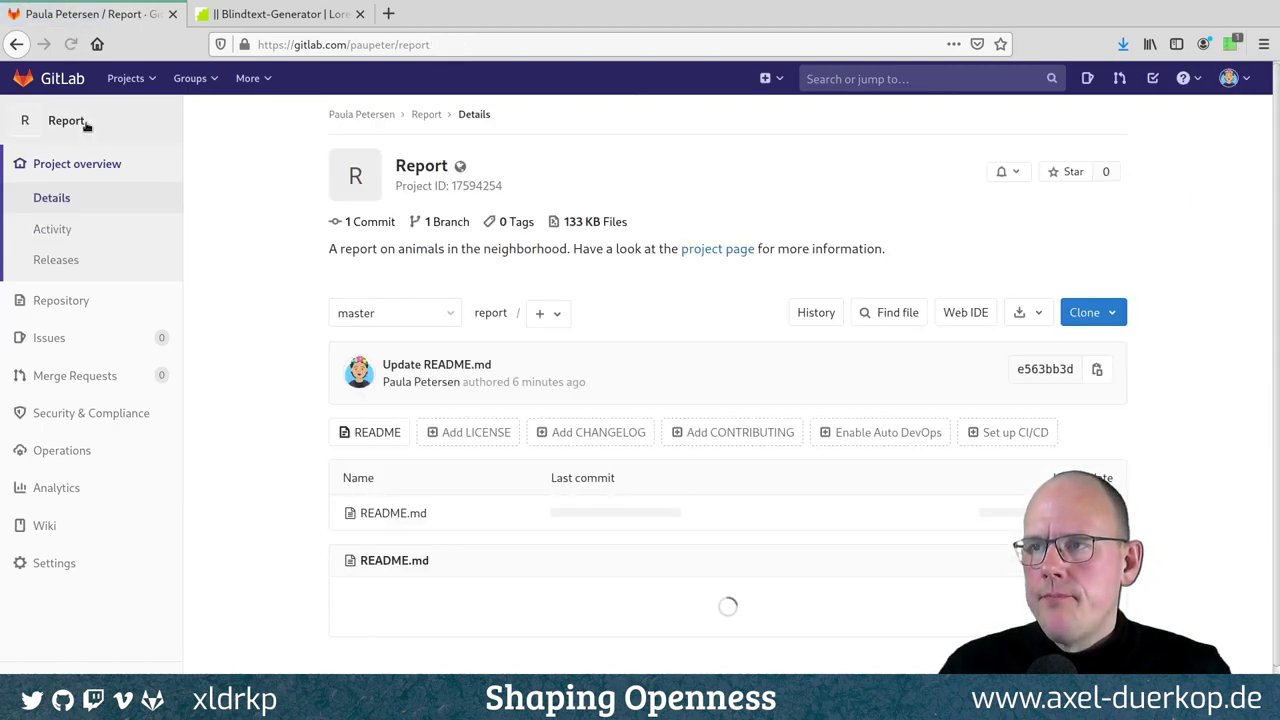